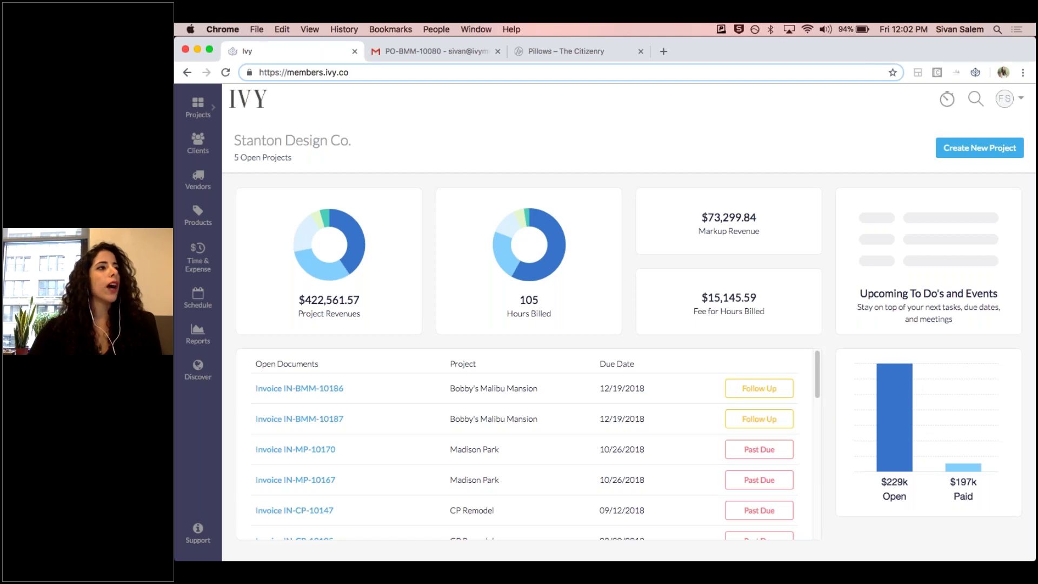
key("ctrl+Up")
left_click(412, 166)
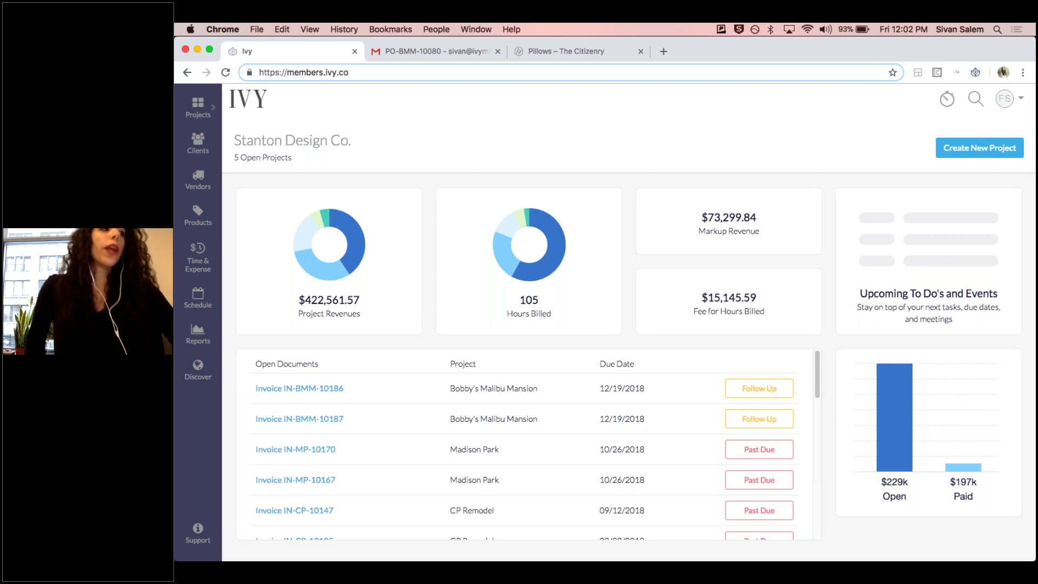
- Open the account details and view the saved addresses
left_click(1006, 100)
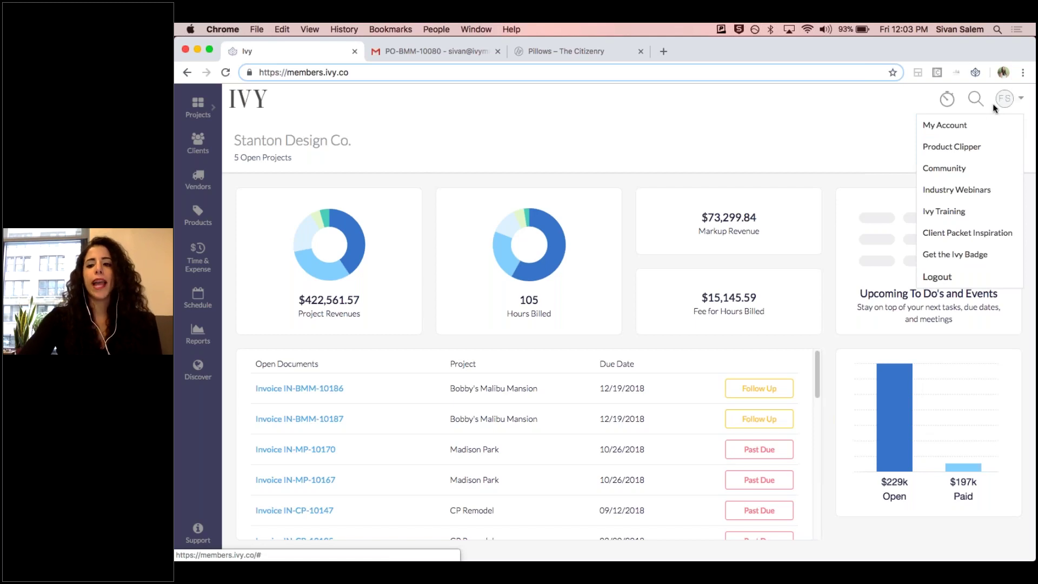
left_click(962, 134)
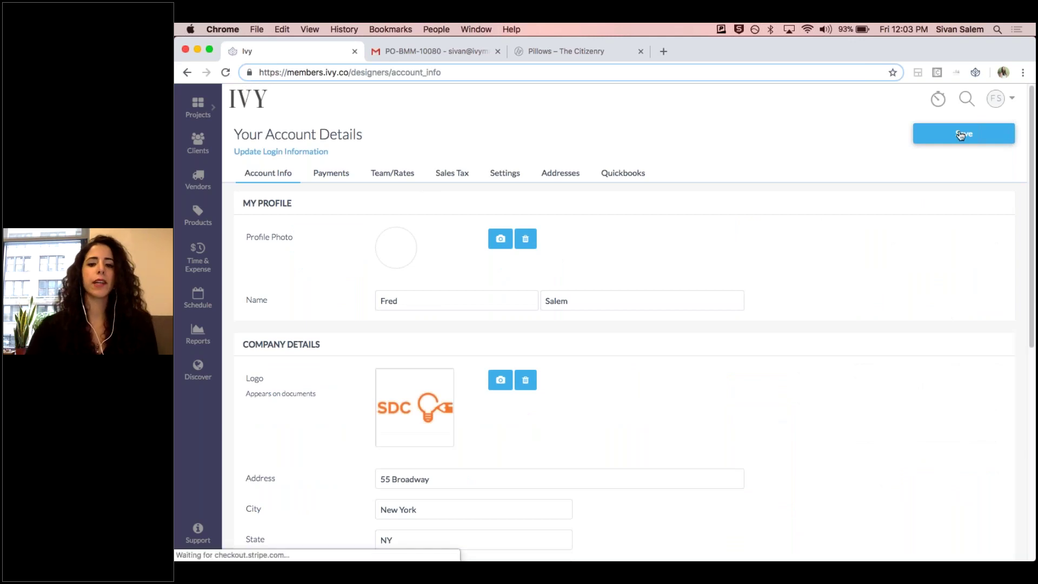
left_click(560, 174)
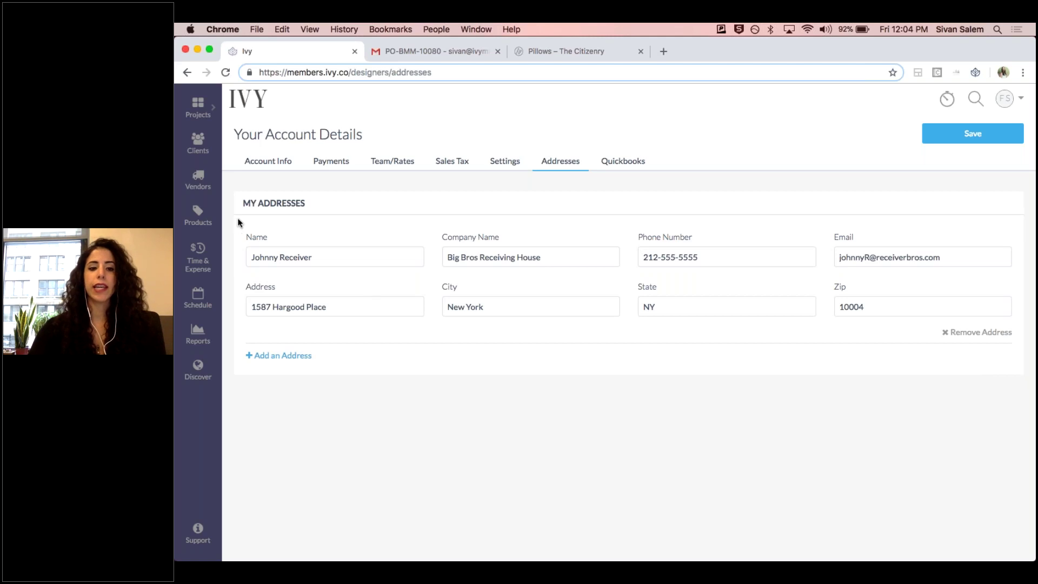
- Open the Asha Area Rug - Multiple Sizes product for editing and check the category choices, keeping Floor Covering
left_click(193, 211)
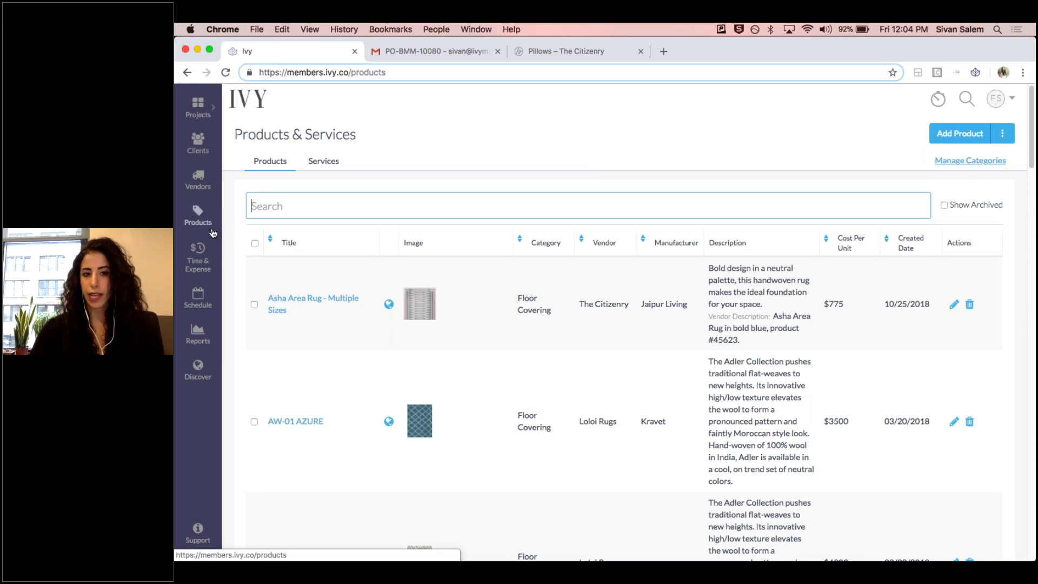
left_click(954, 306)
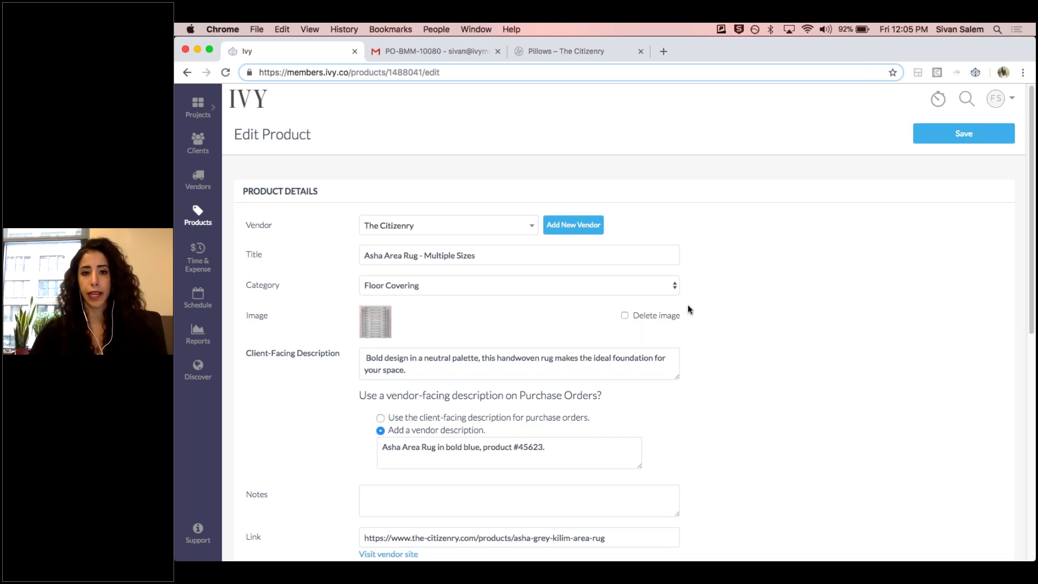
scroll(597, 327, "down", 1)
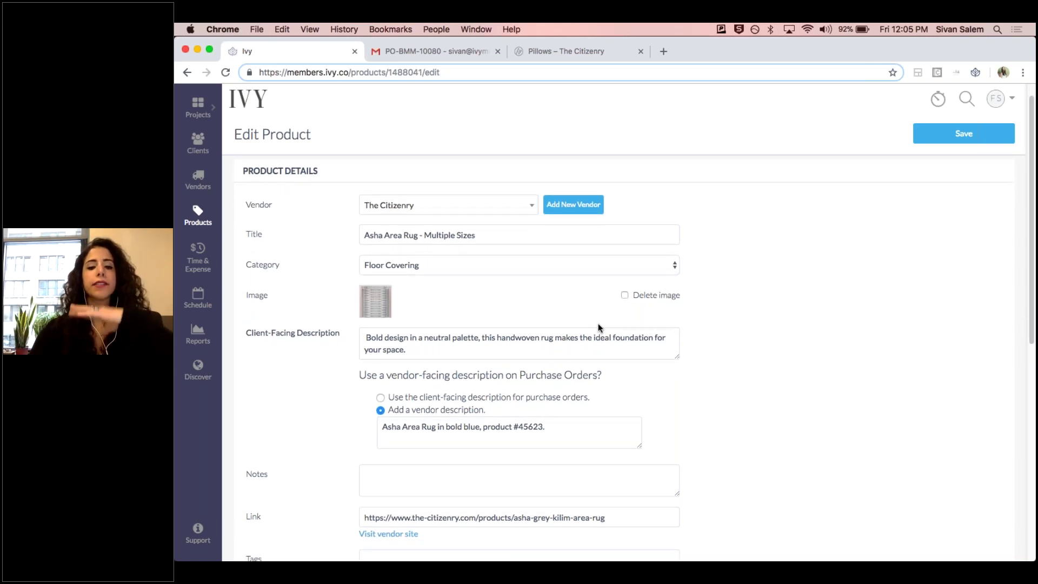
scroll(598, 325, "down", 1)
scroll(603, 308, "down", 1)
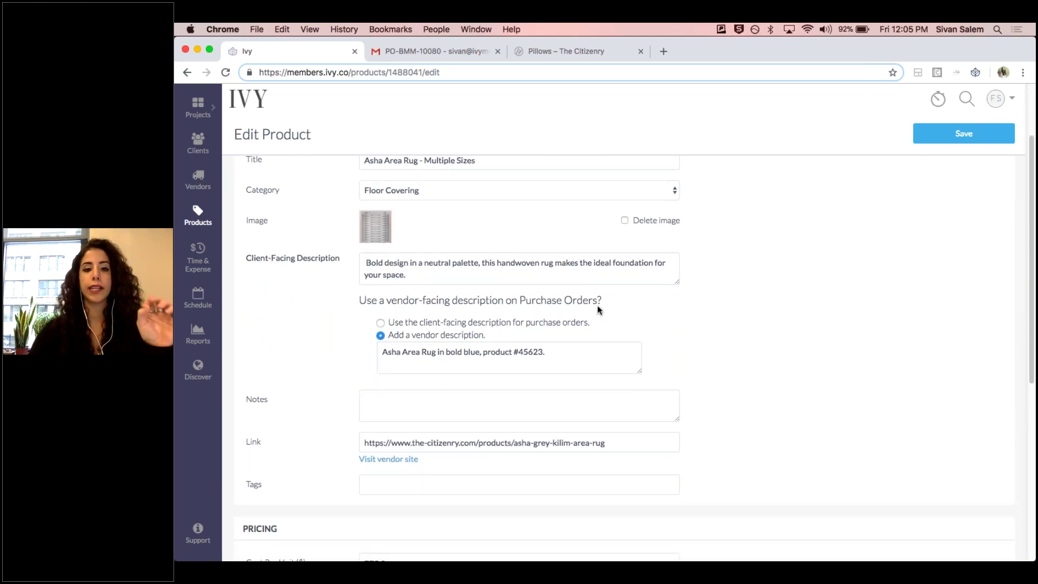
left_click(439, 194)
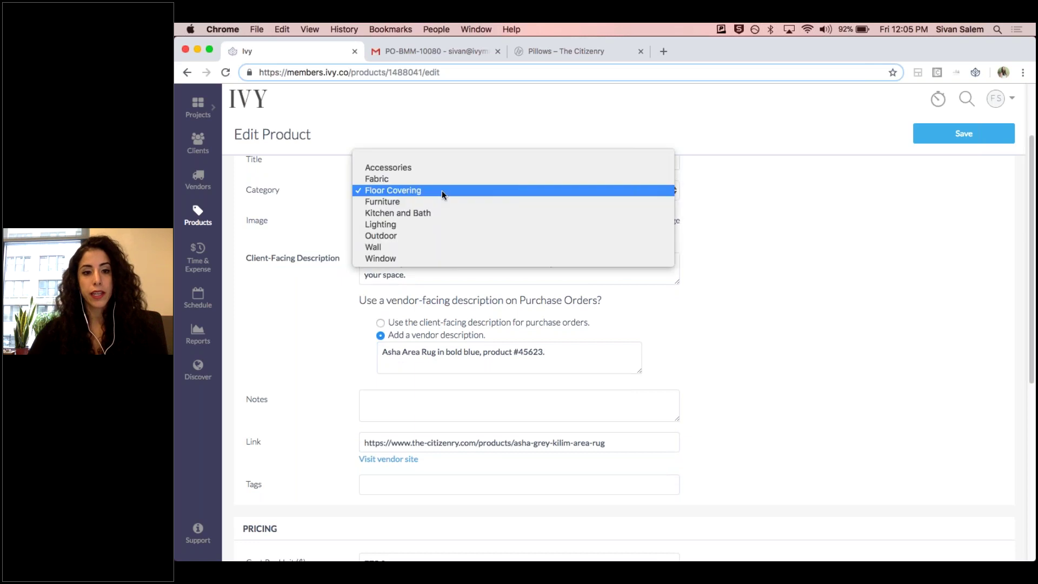
left_click(442, 194)
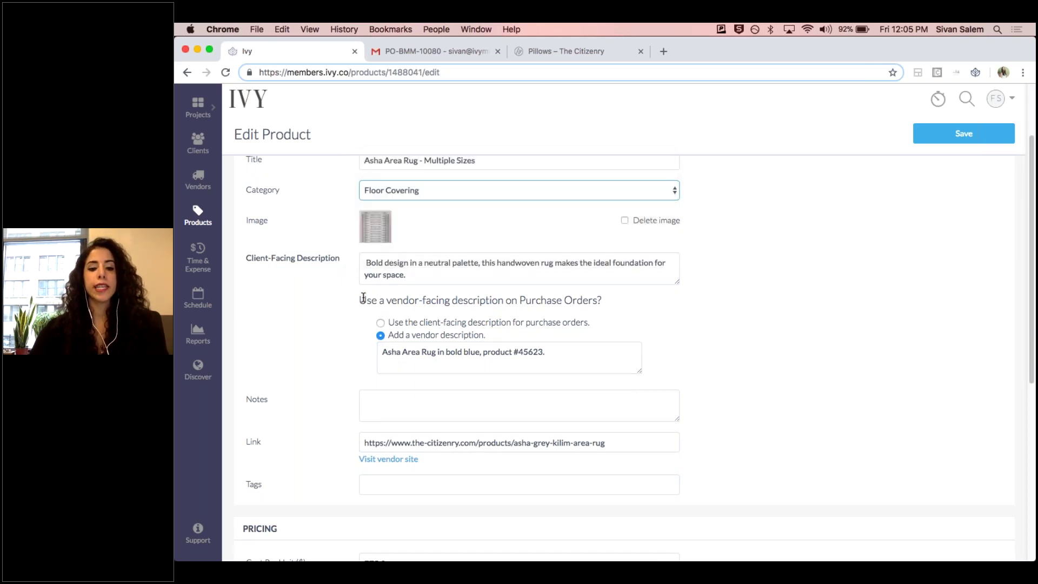
- Review the rug's vendor-facing description option for purchase orders and its client-facing description
left_click_drag(359, 298, 426, 298)
left_click(433, 295)
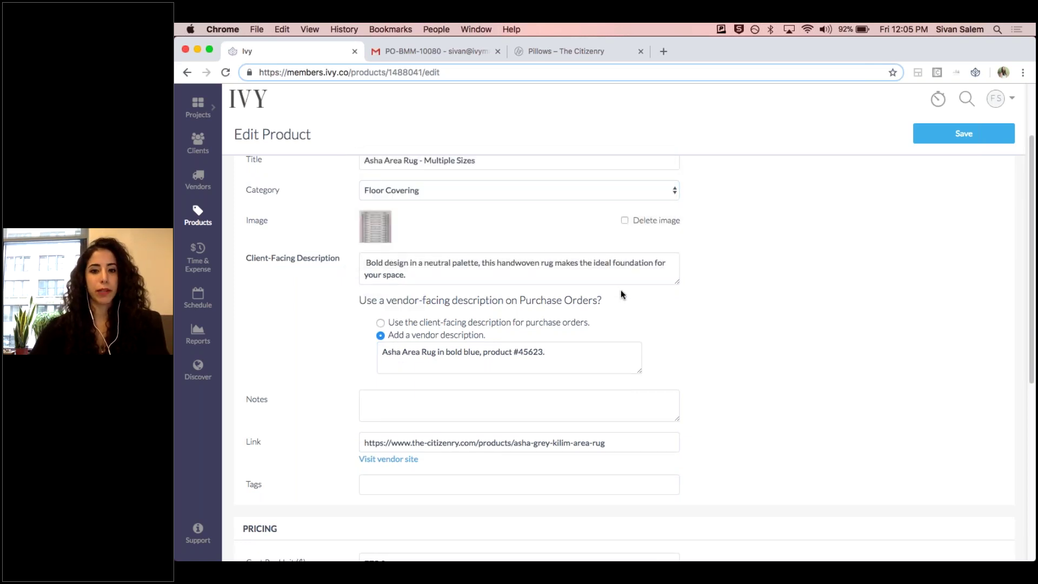
triple_click(621, 292)
left_click_drag(359, 300, 590, 299)
triple_click(609, 299)
left_click(608, 301)
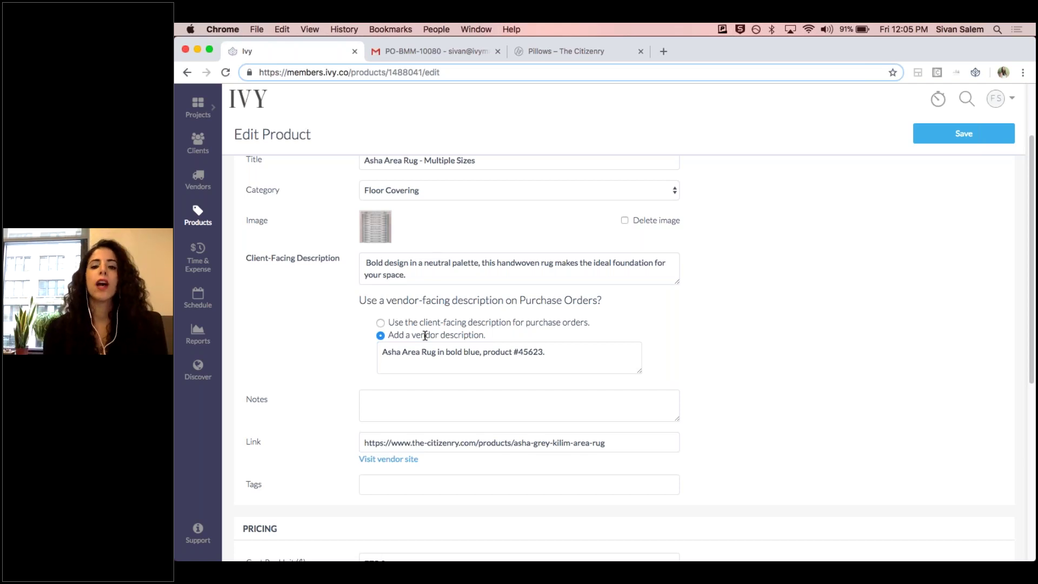
left_click_drag(244, 258, 337, 257)
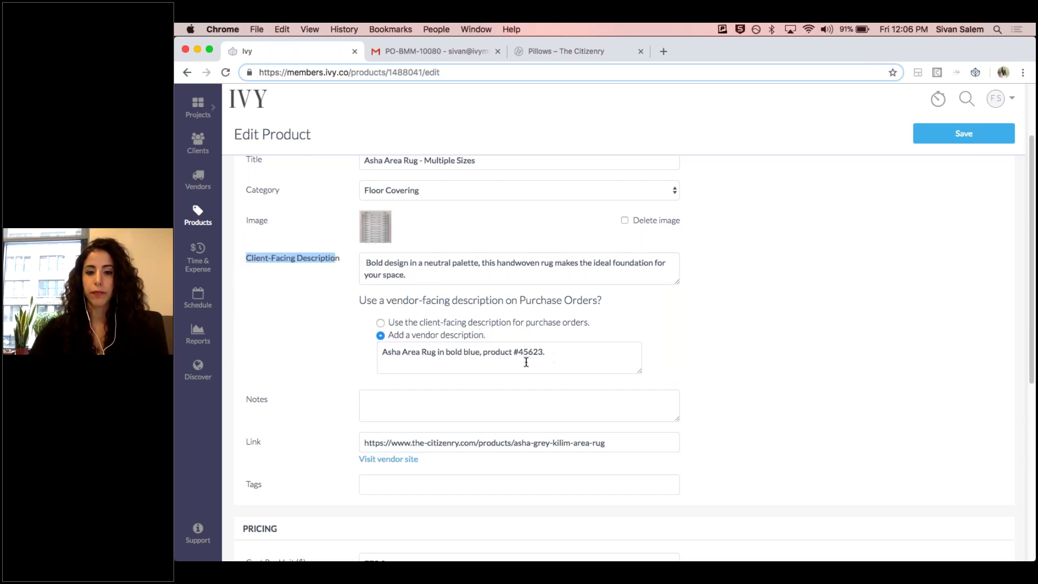
- Examine the rug's pricing and its additional product information, such as SKU, manufacturer, materials and dimensions
scroll(349, 430, "down", 3)
scroll(344, 431, "down", 5)
scroll(314, 390, "down", 2)
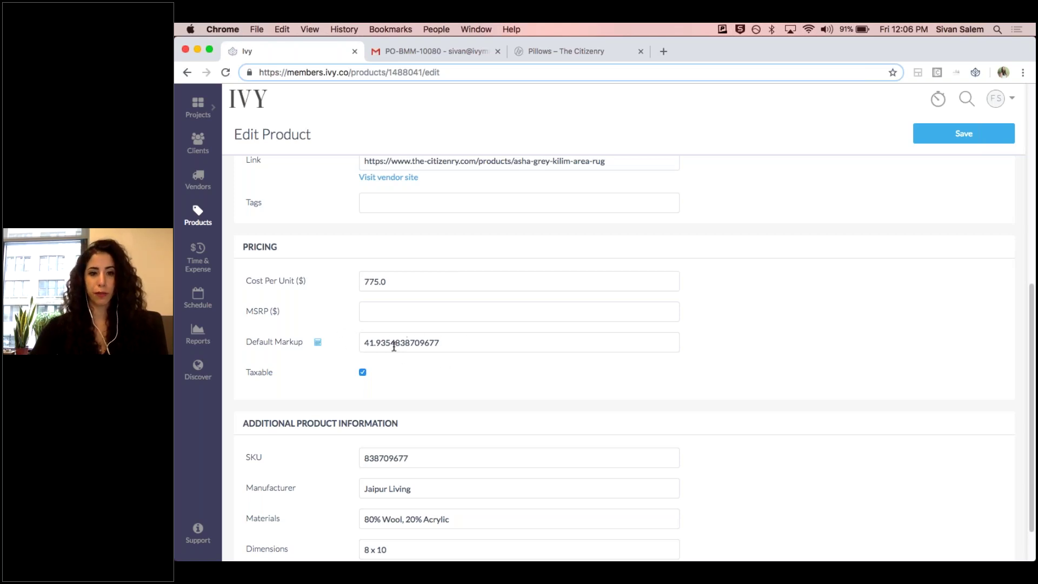
scroll(441, 345, "down", 2)
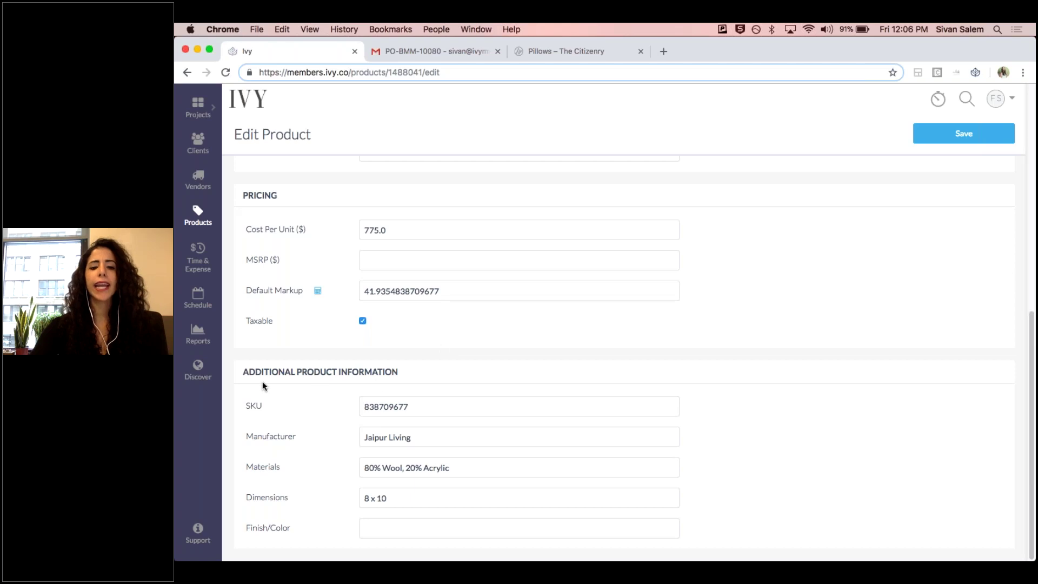
left_click_drag(240, 377, 424, 375)
left_click(427, 382)
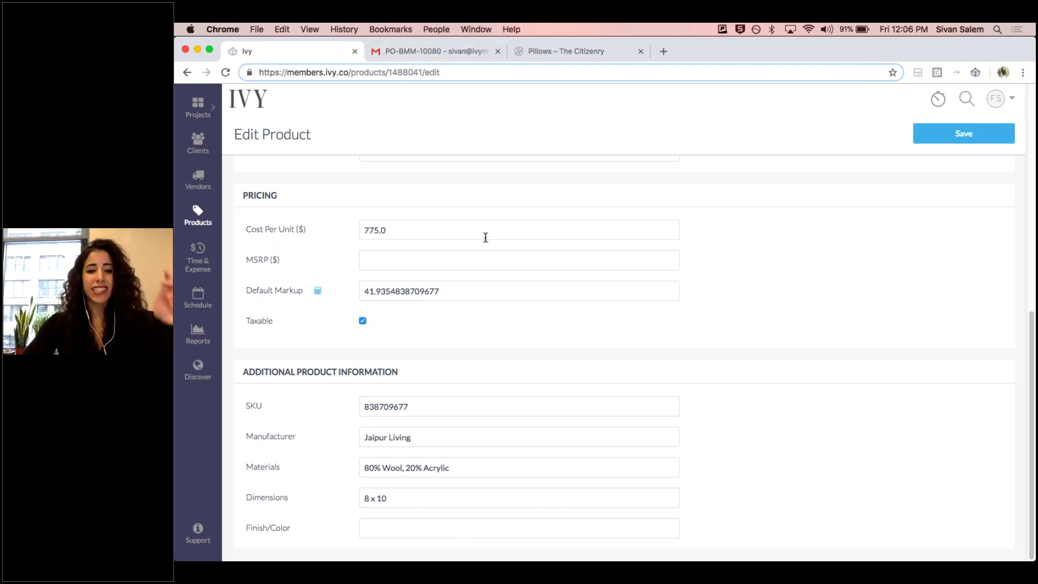
- Open the Ceniza Lumbar Pillow page on The Citizenry site and launch the Ivy Clipper there
left_click(547, 54)
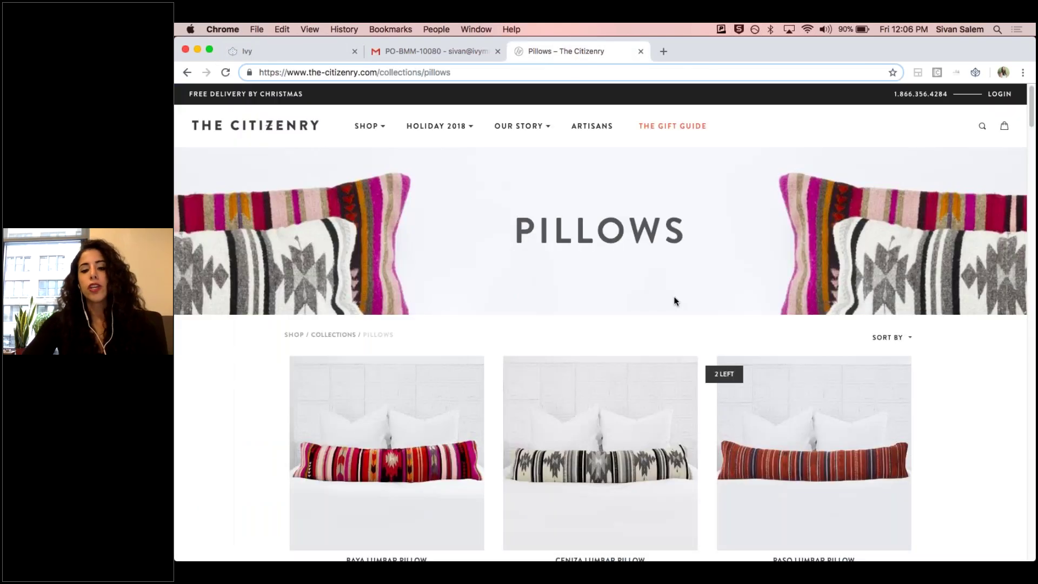
left_click(625, 435)
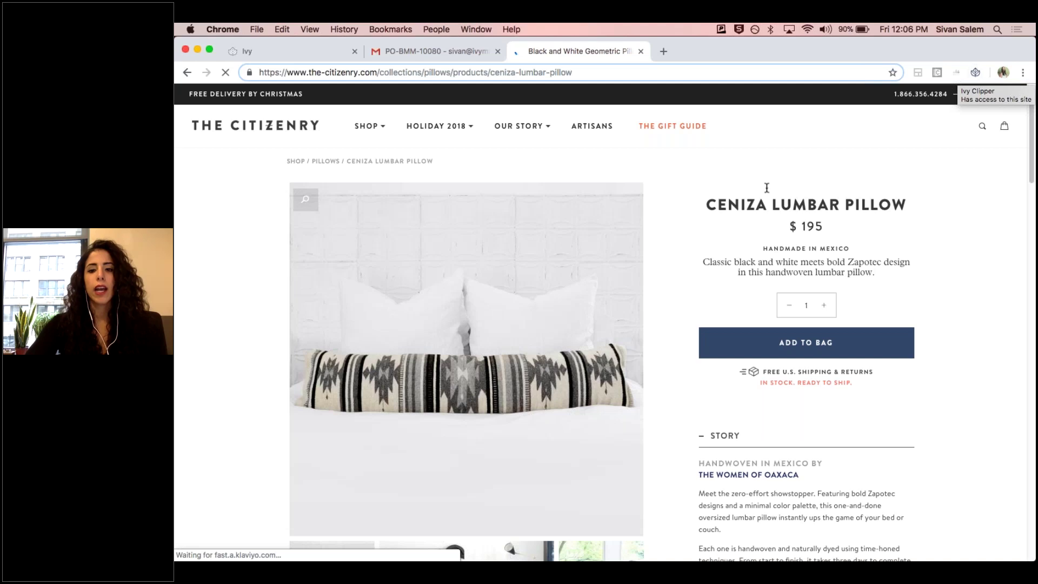
left_click(975, 72)
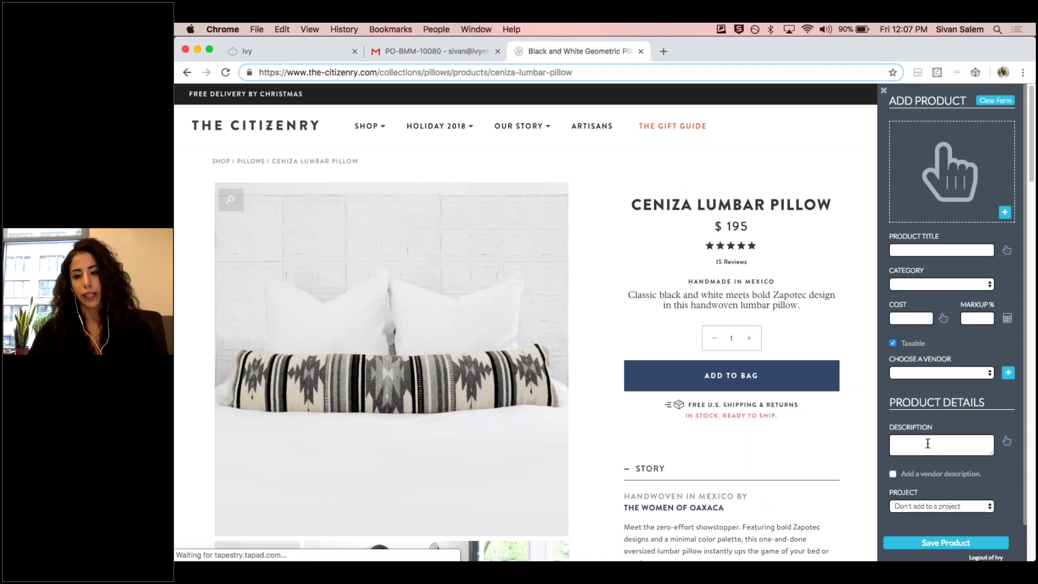
- Enable the vendor description in the clipper form, expand the full product details for review, and close the form without saving
scroll(923, 411, "down", 2)
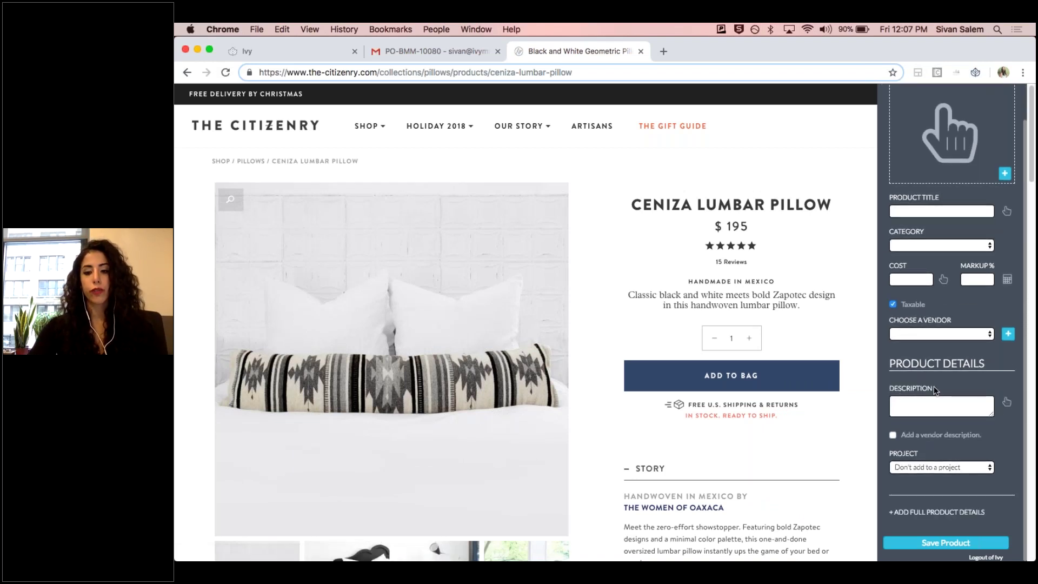
scroll(914, 413, "down", 1)
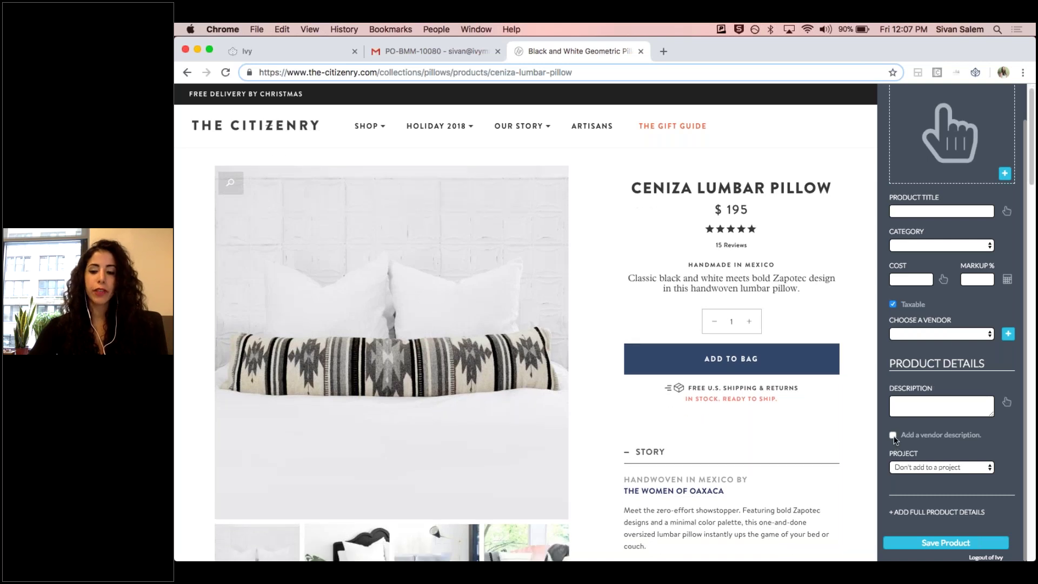
left_click(893, 435)
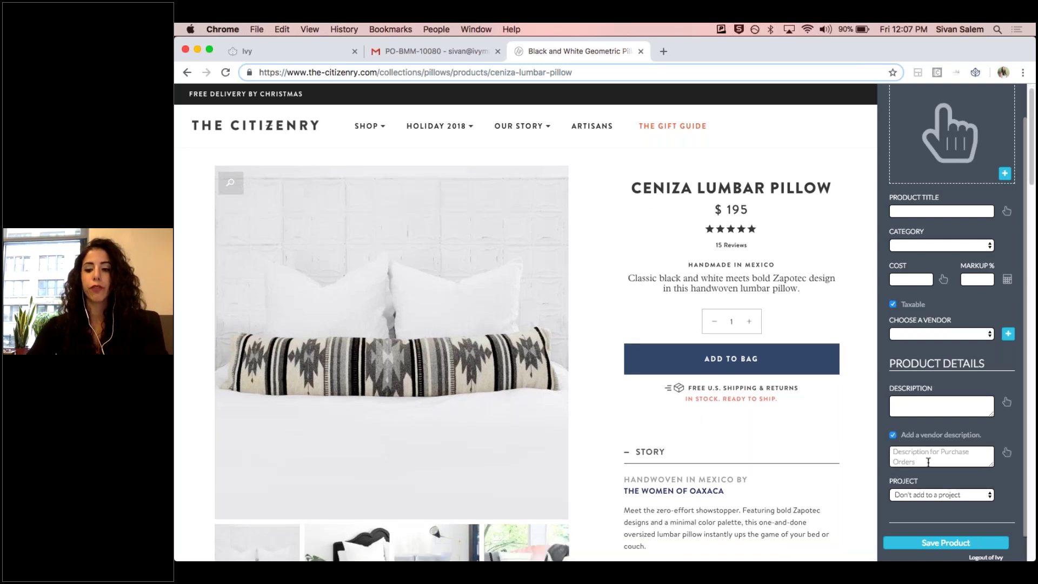
scroll(937, 461, "down", 1)
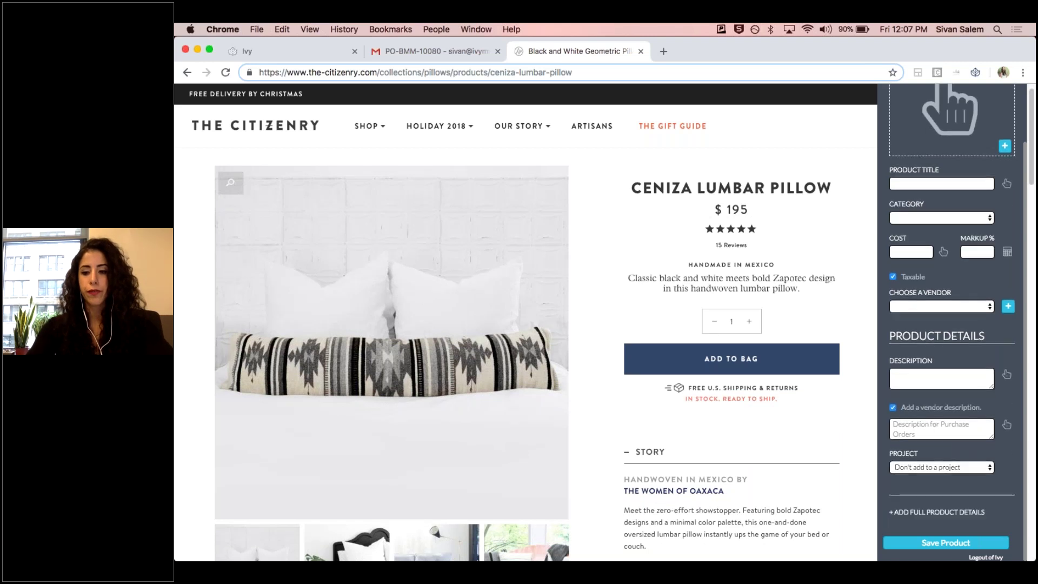
left_click(930, 512)
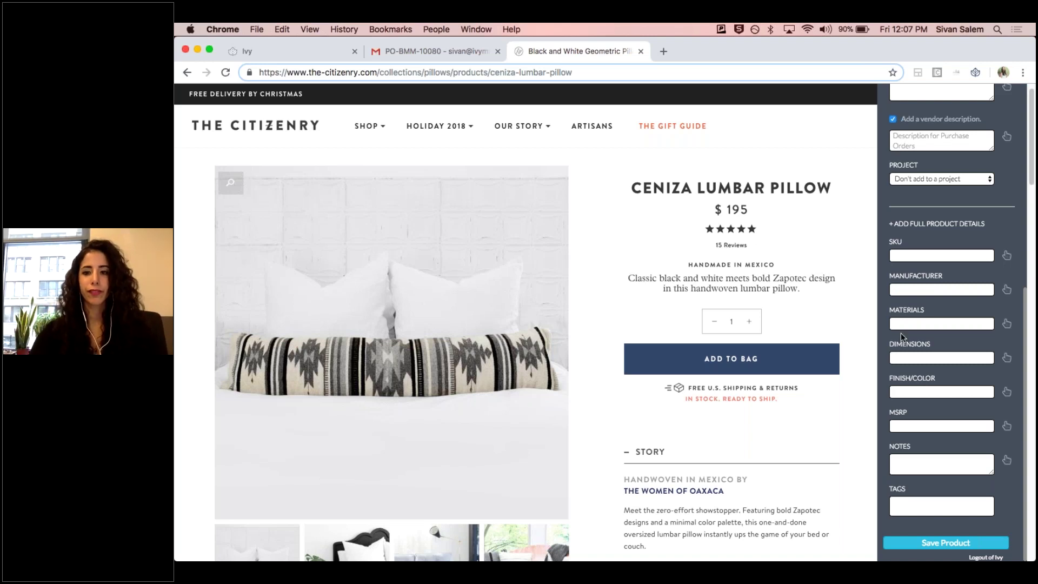
scroll(901, 332, "up", 10)
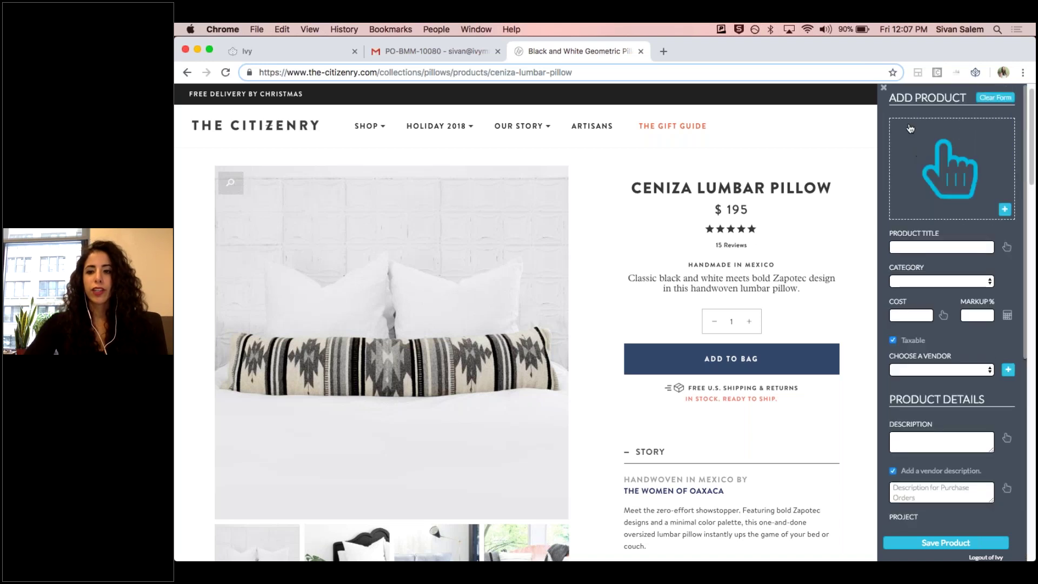
left_click(884, 92)
- Return to Ivy and open the proposals of the Bobby's Malibu Mansion project
left_click(262, 47)
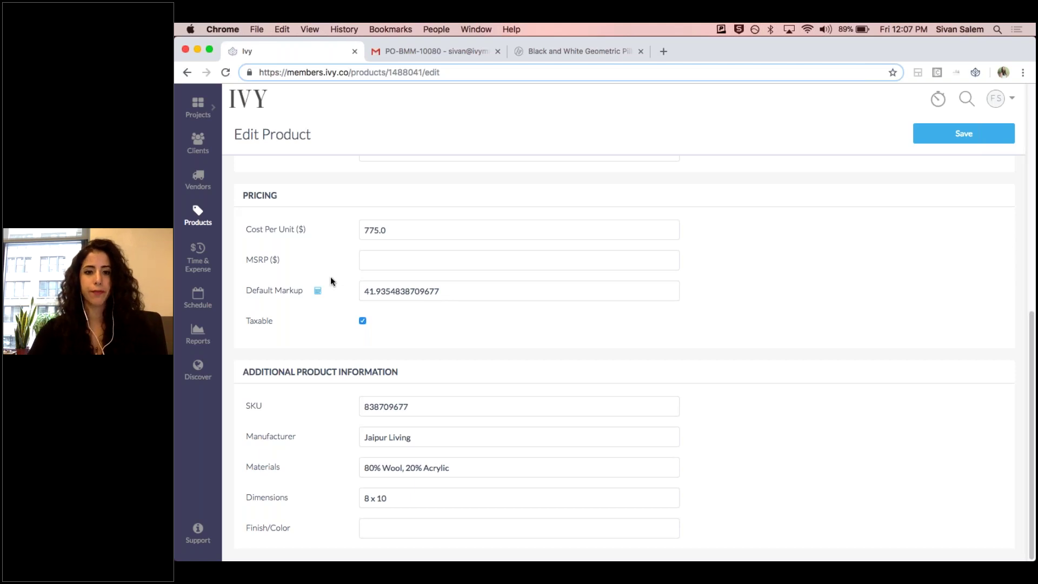
left_click(199, 106)
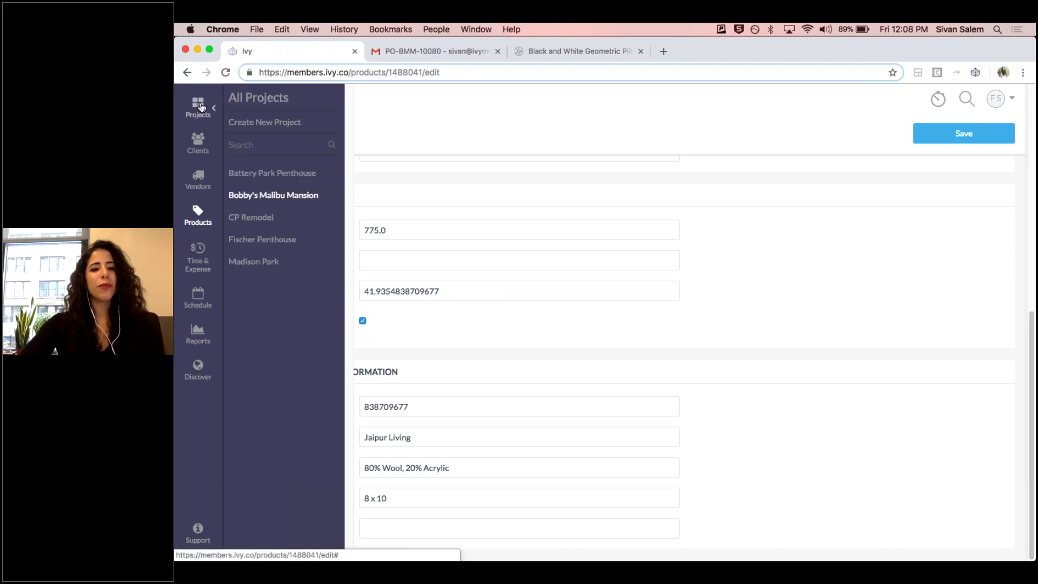
left_click(270, 197)
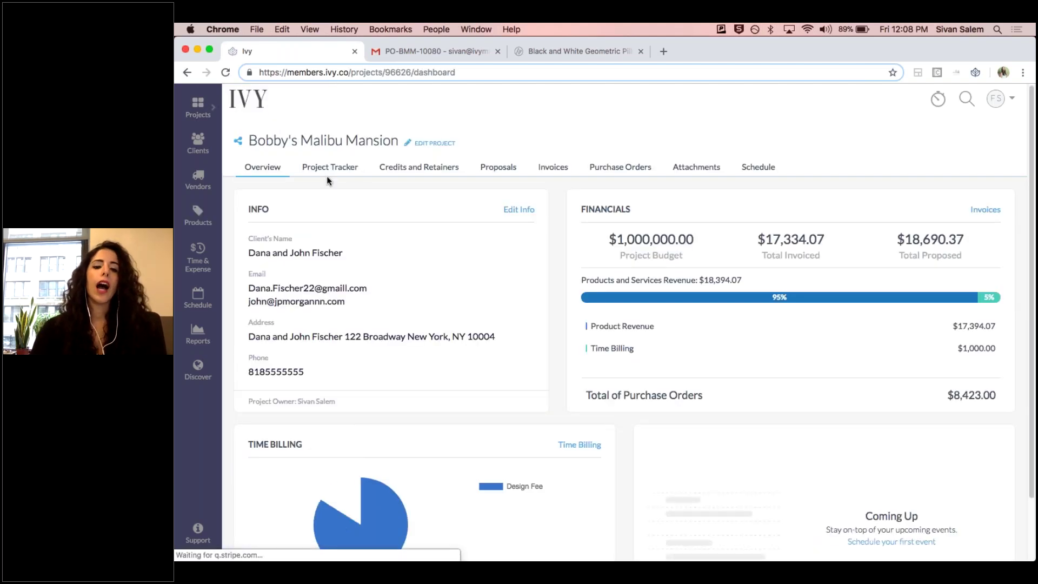
left_click(503, 174)
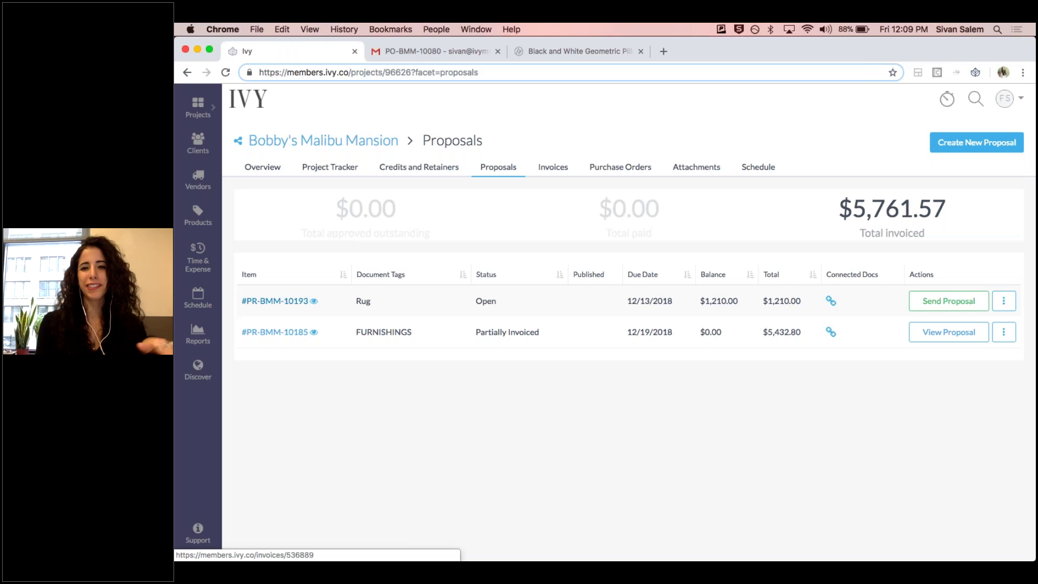
- Open the proposal tagged Rug and examine the Living Room Area Rug item's description, materials, dimensions and memo
left_click(282, 303)
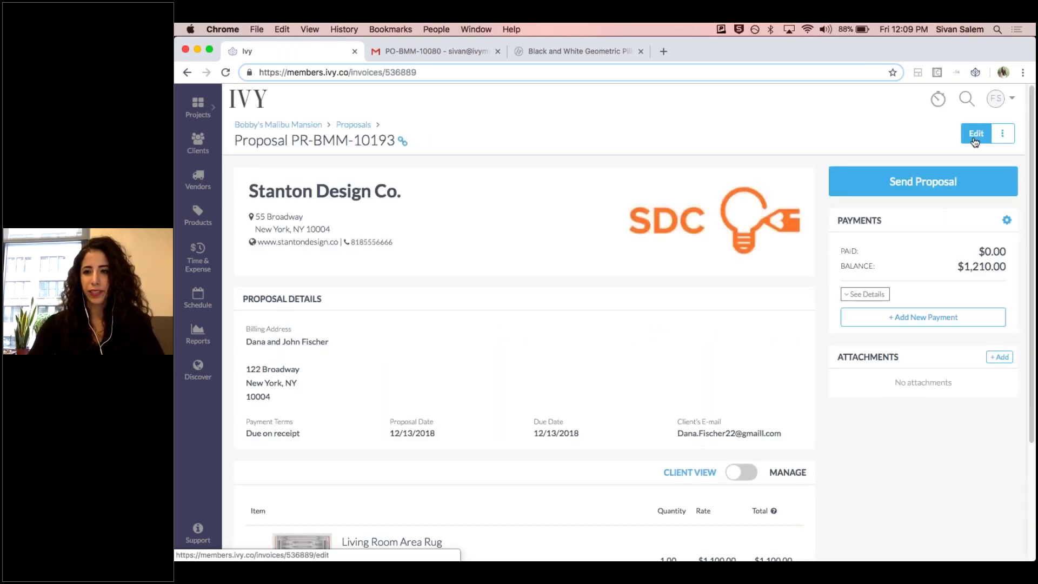
left_click(975, 136)
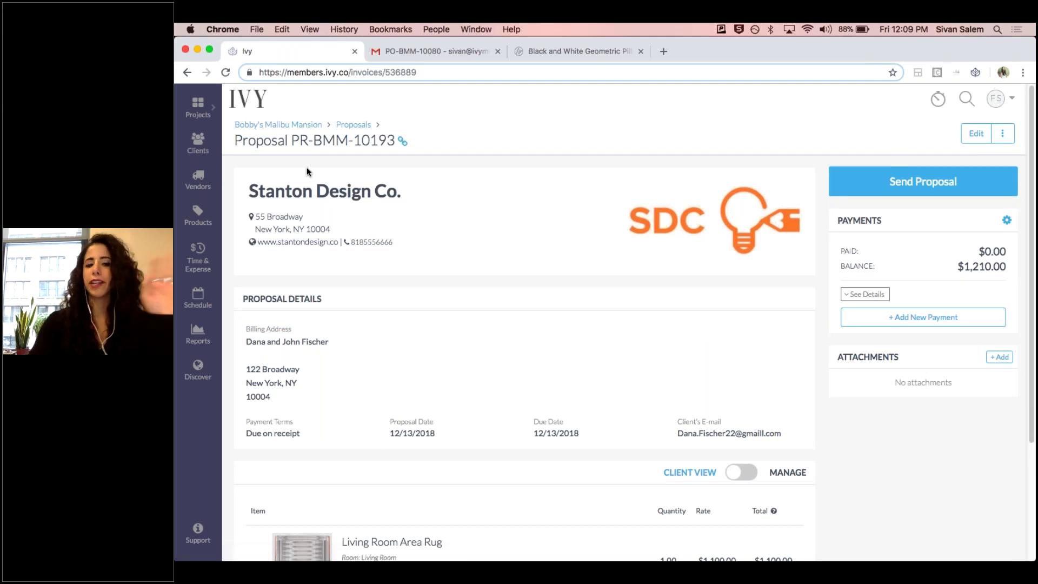
scroll(369, 338, "down", 3)
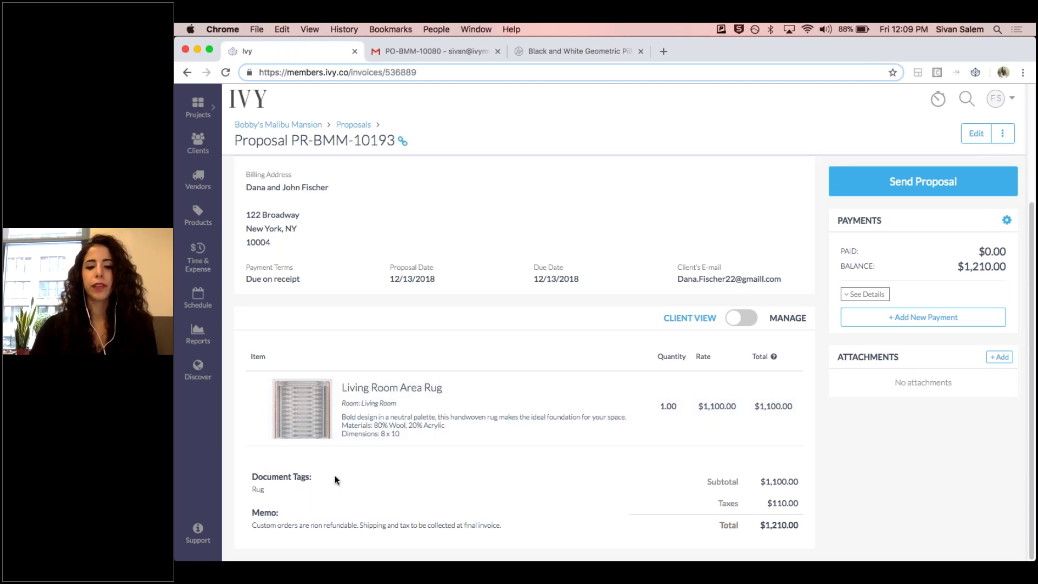
scroll(336, 475, "up", 5)
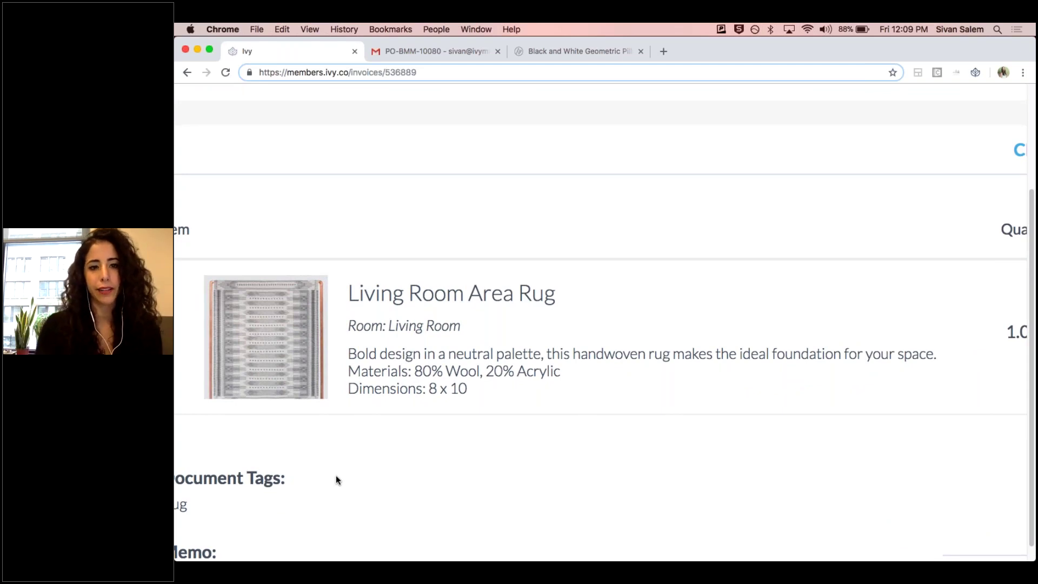
scroll(335, 475, "down", 5)
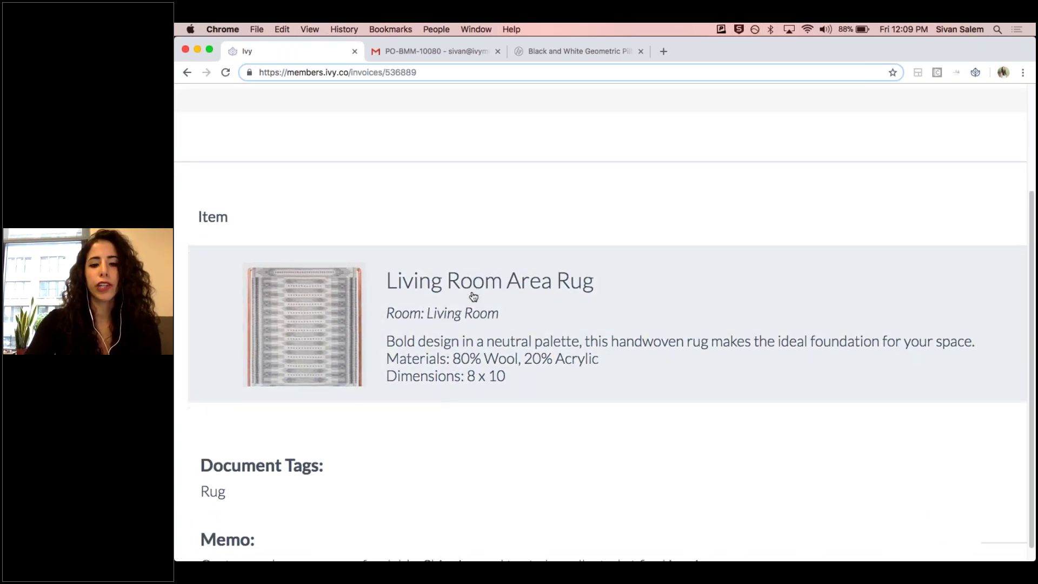
scroll(474, 296, "down", 2)
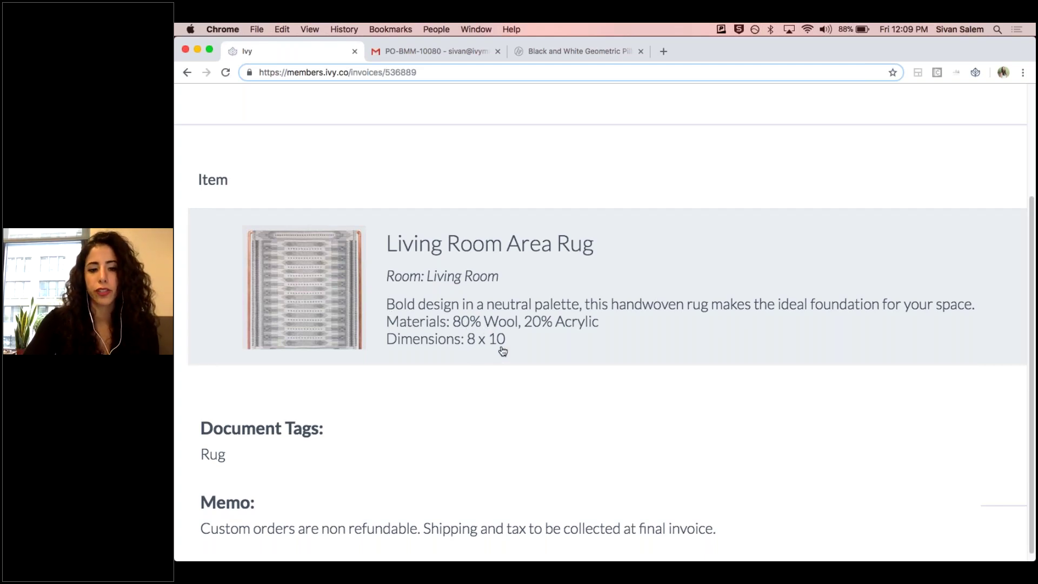
- Examine the rug item's quantity, rate and totals, and compare the proposal's Manage view with its Client View
scroll(503, 351, "right", 2)
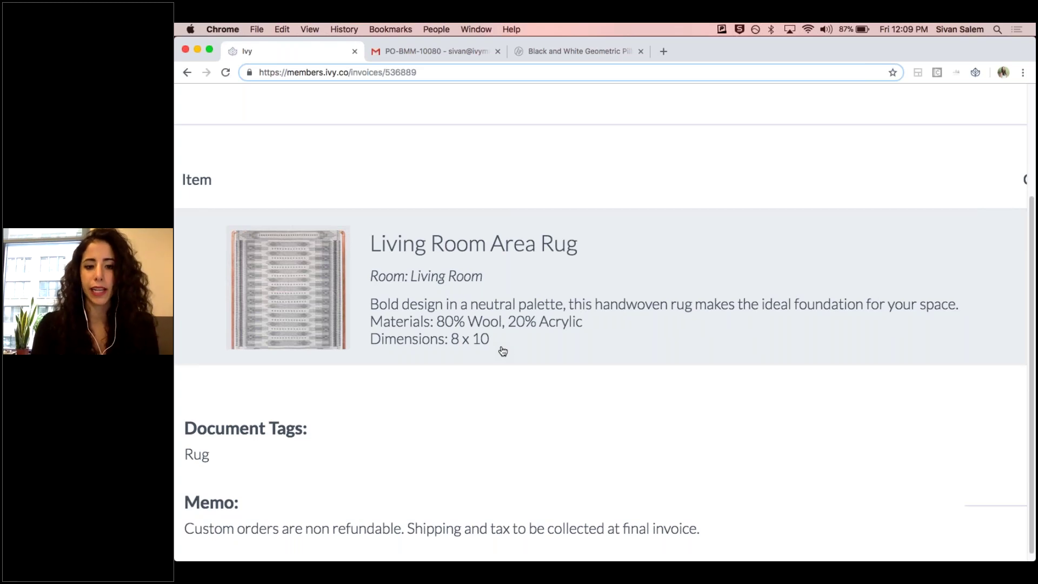
scroll(471, 359, "right", 5)
scroll(474, 362, "right", 3)
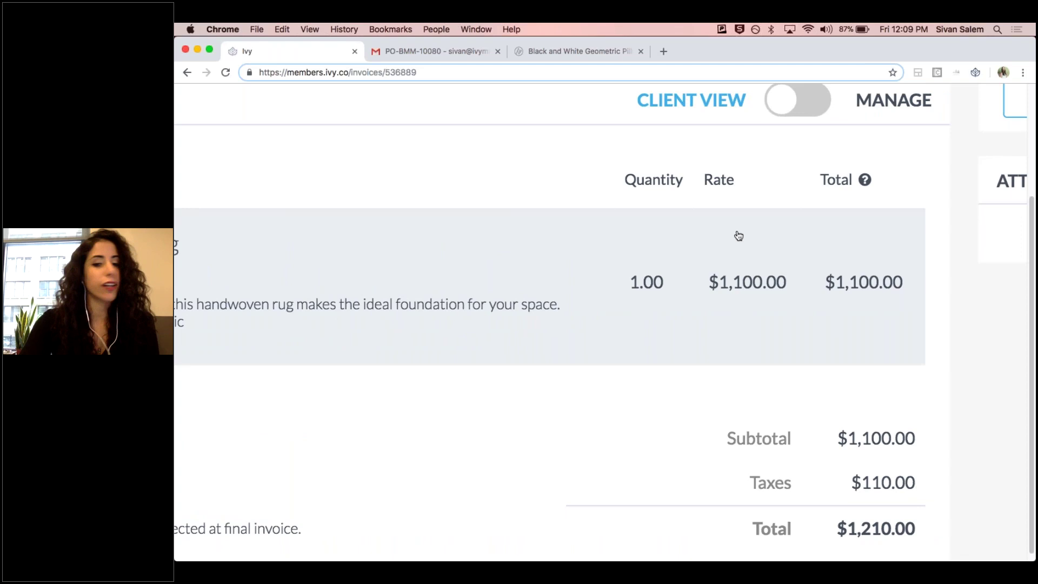
scroll(730, 266, "down", 8, "ctrl")
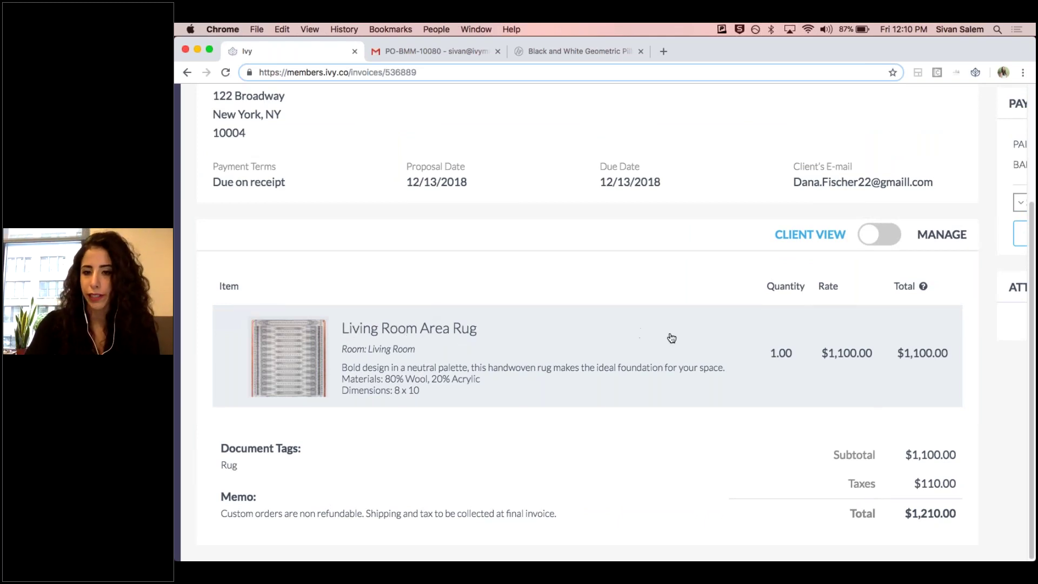
left_click(880, 234)
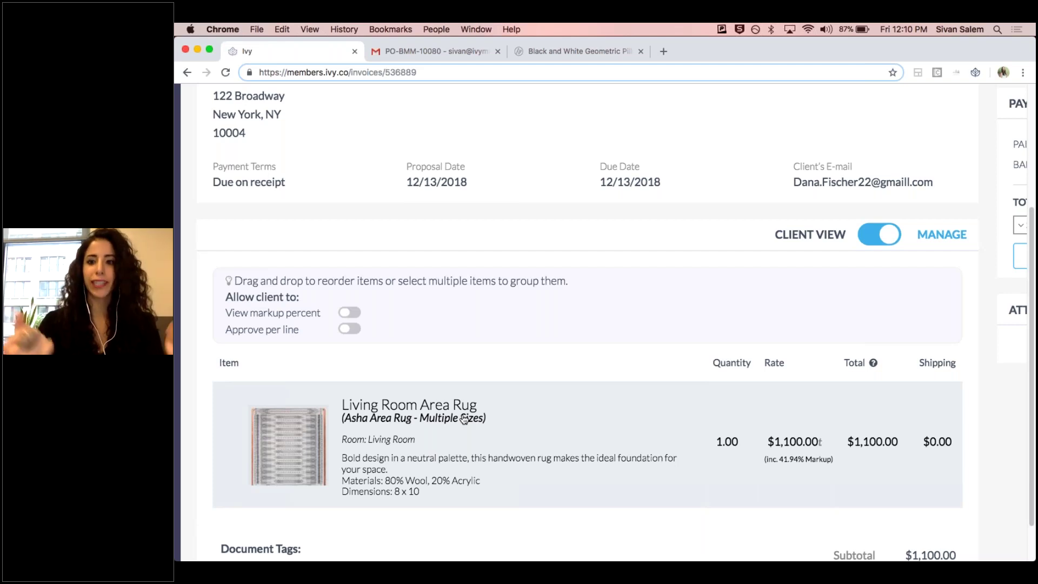
left_click(884, 242)
scroll(604, 321, "down", 5)
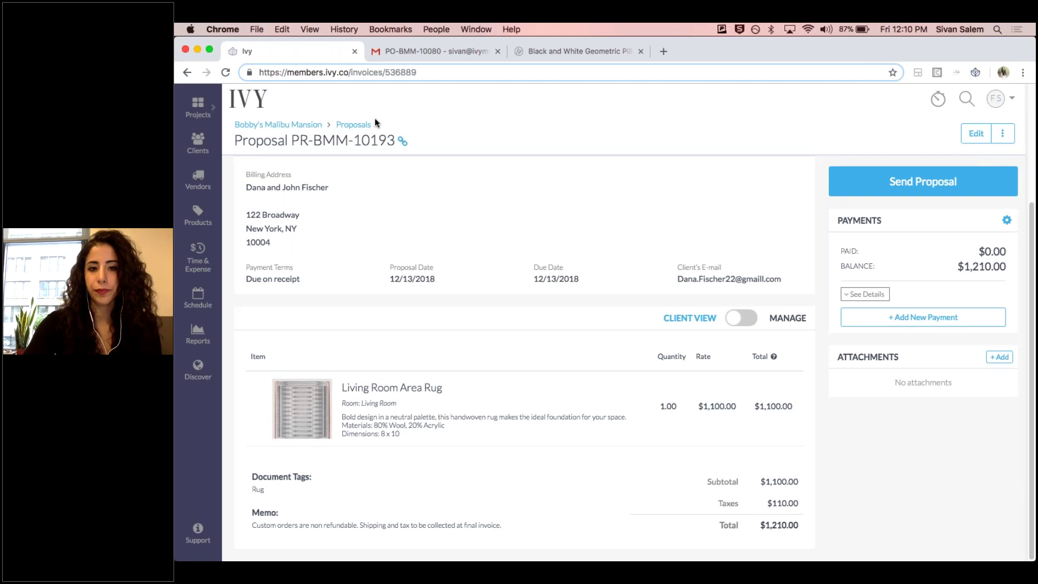
- Open the purchase order connected to the Living Room Area Rug proposal
left_click(402, 142)
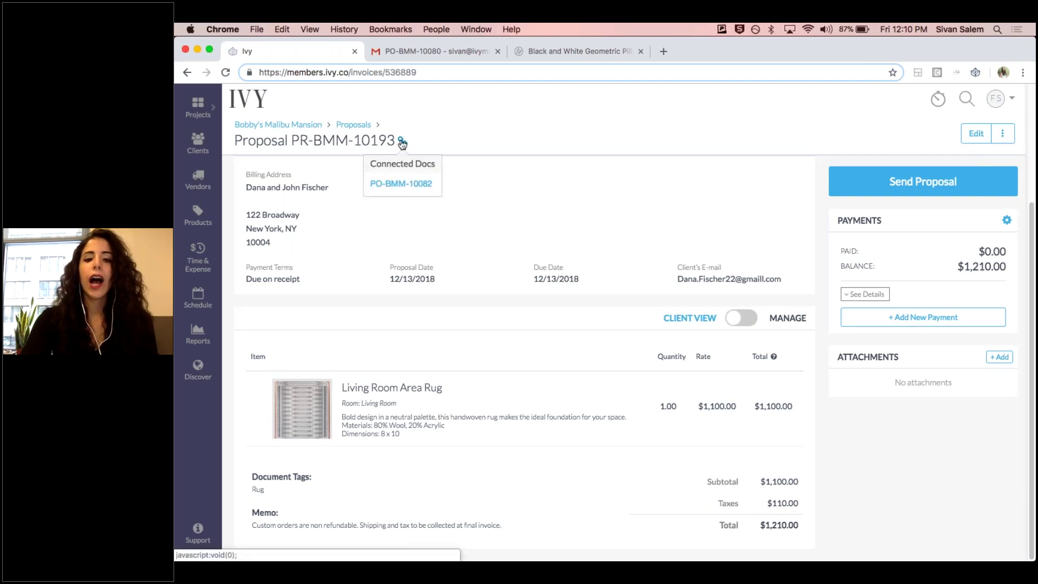
left_click(402, 143)
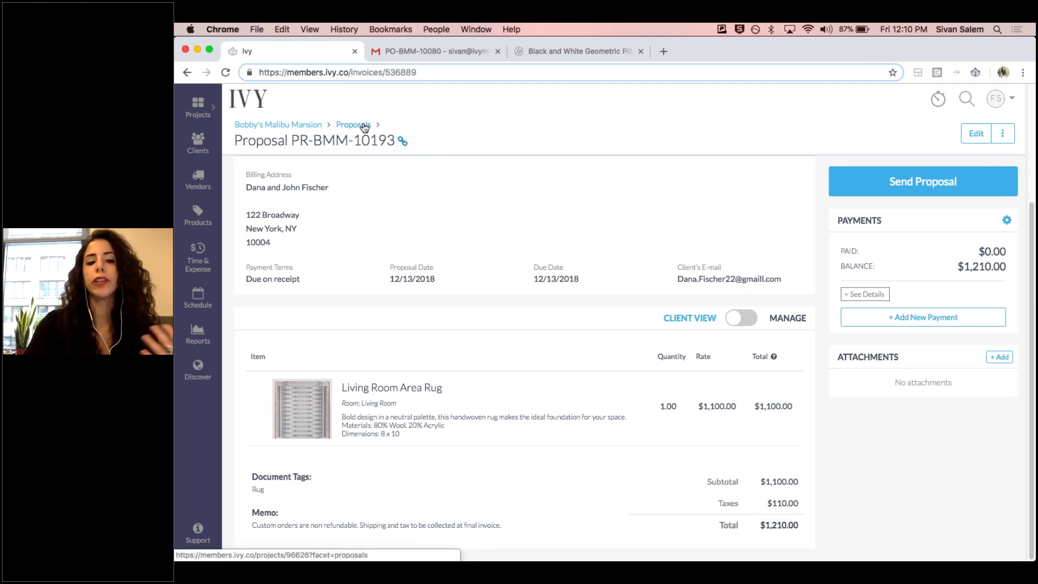
left_click(401, 145)
left_click(398, 184)
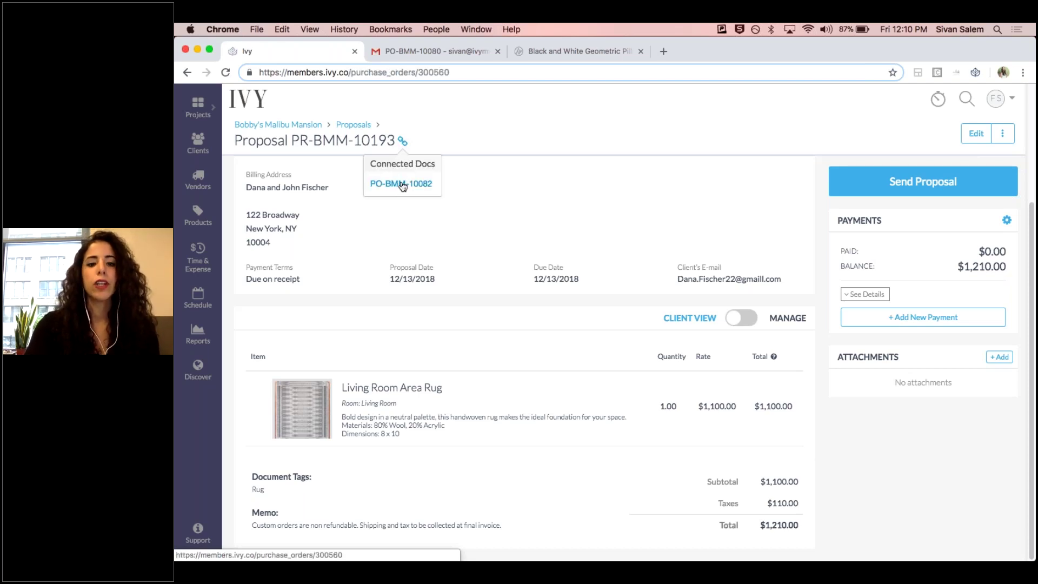
- Delete the rug's purchase order to The Citizenry and return to the project's purchase orders
left_click(1002, 136)
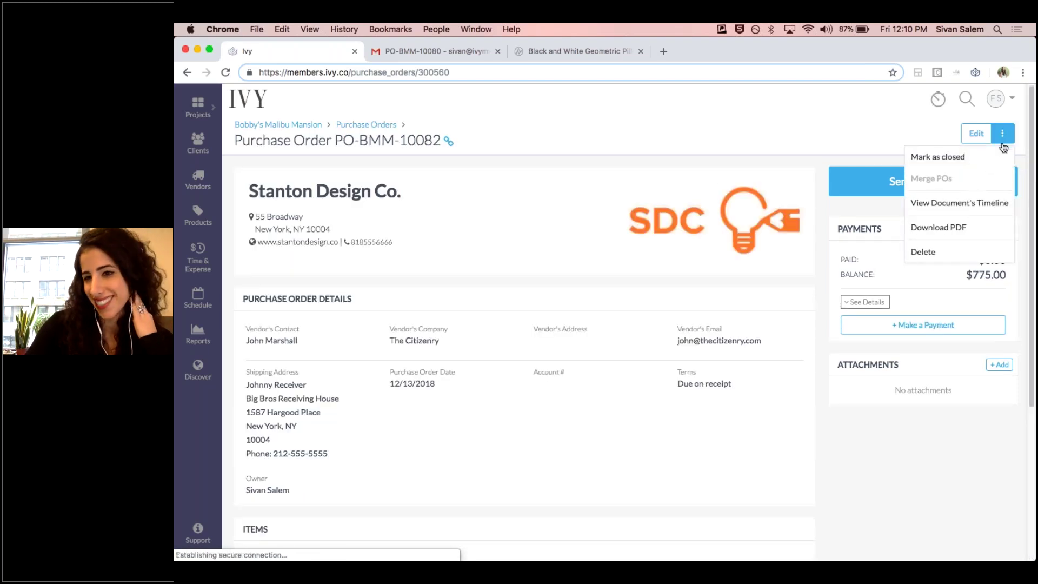
left_click(1002, 137)
left_click(1003, 135)
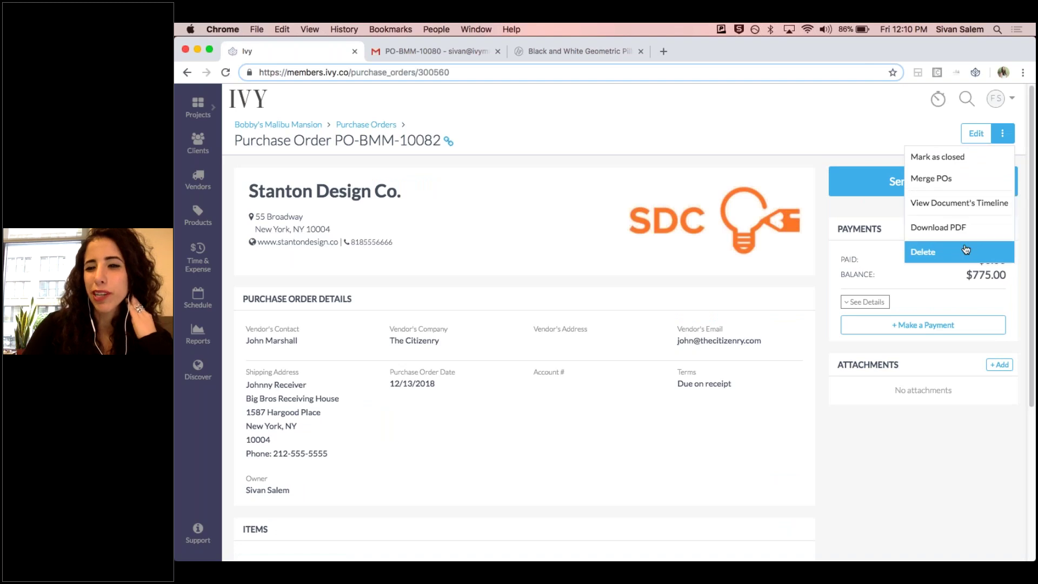
left_click(922, 252)
left_click(748, 171)
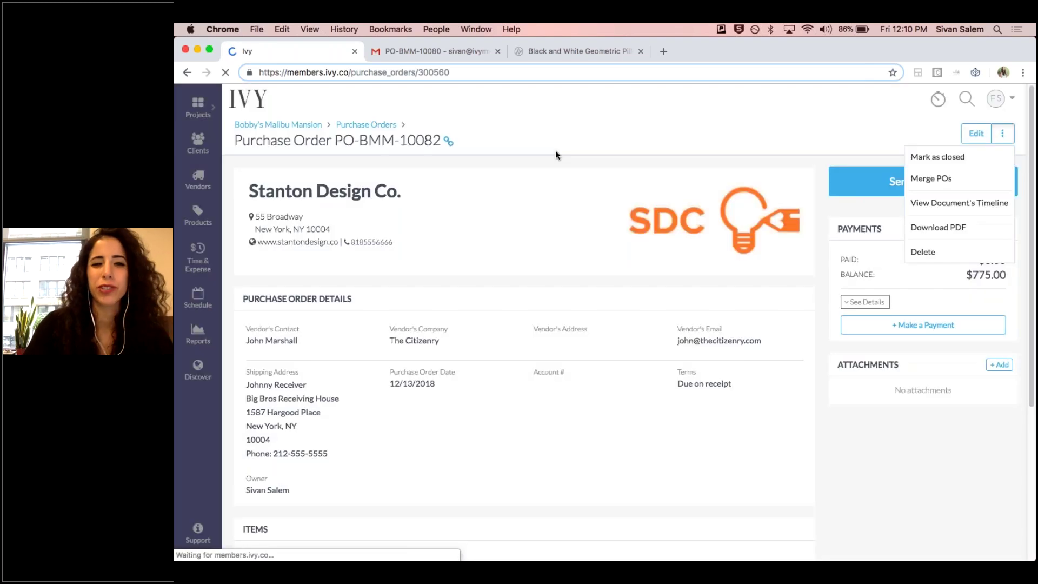
left_click(379, 129)
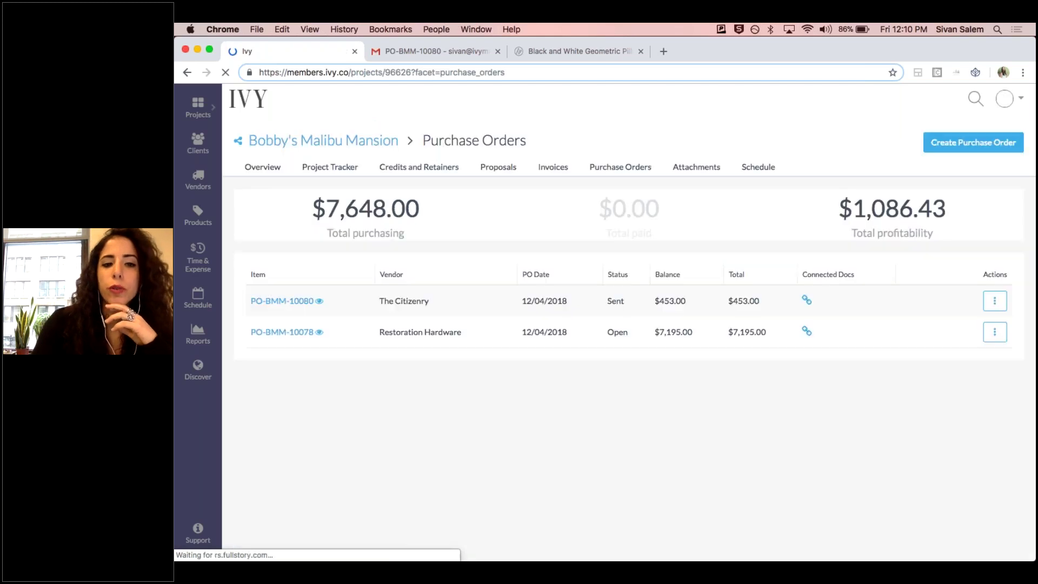
- Reopen the Bobby's Malibu Mansion proposal tagged Rug and review its details and item
left_click(494, 168)
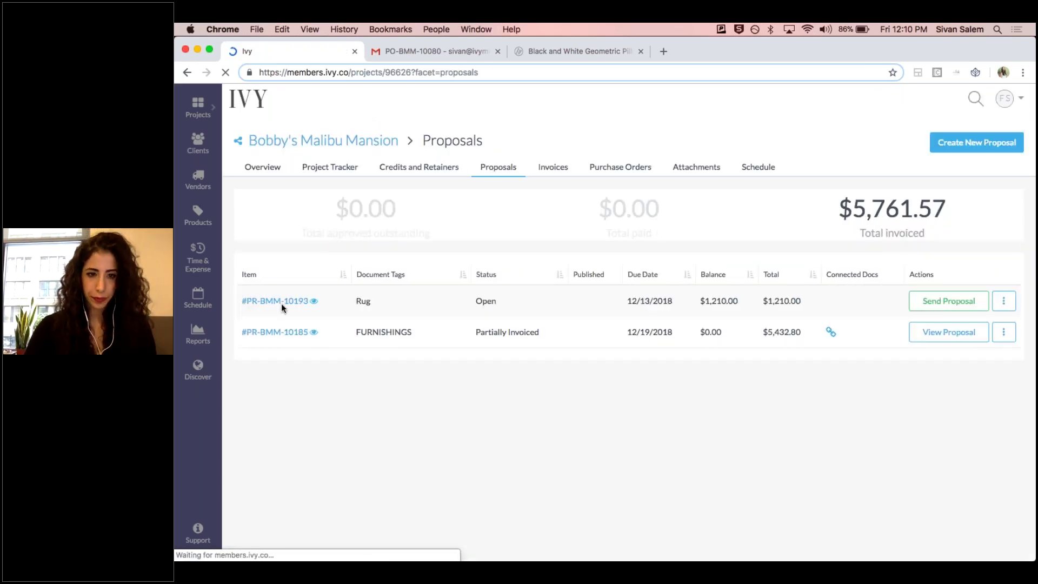
left_click(283, 302)
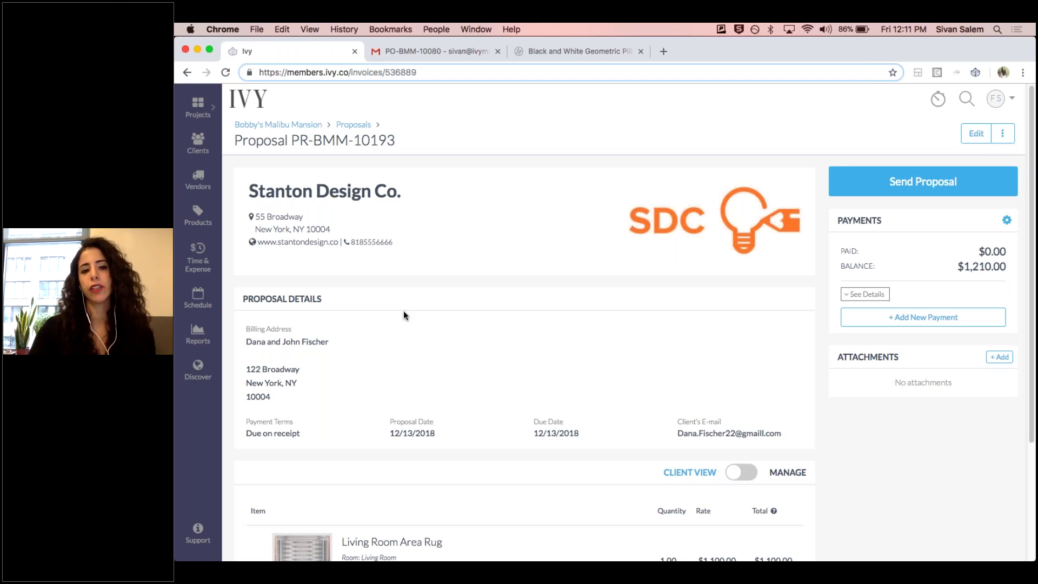
scroll(416, 309, "down", 5)
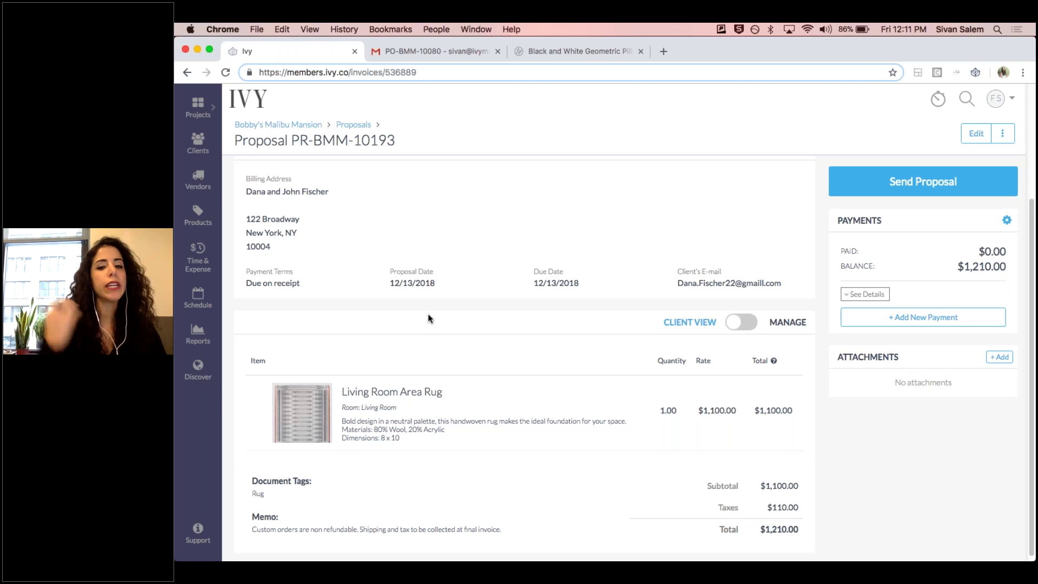
scroll(379, 312, "down", 1)
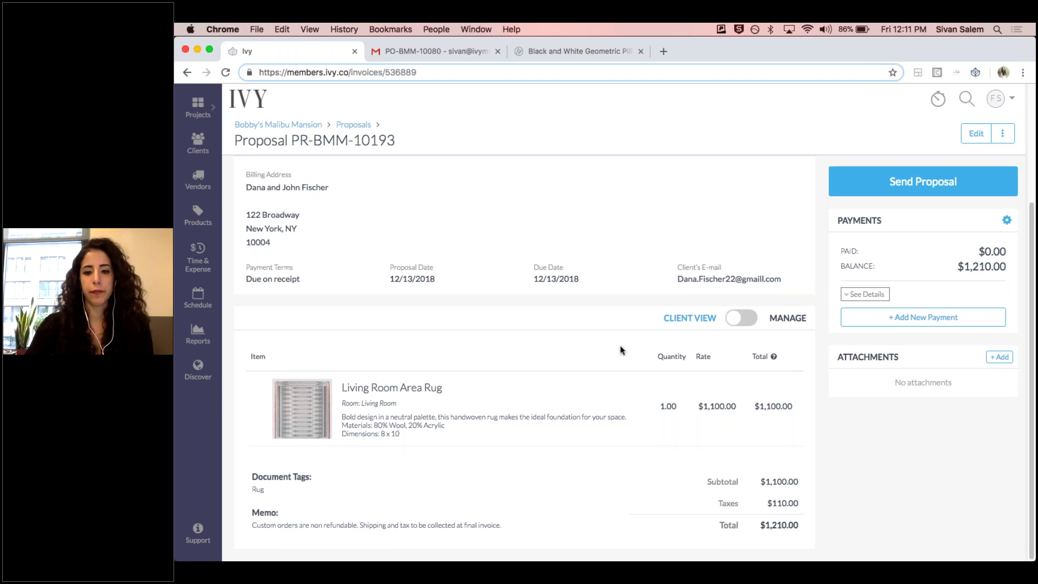
- Record a received check payment of $1,210 with reference 1233 on the Rug proposal
left_click(915, 317)
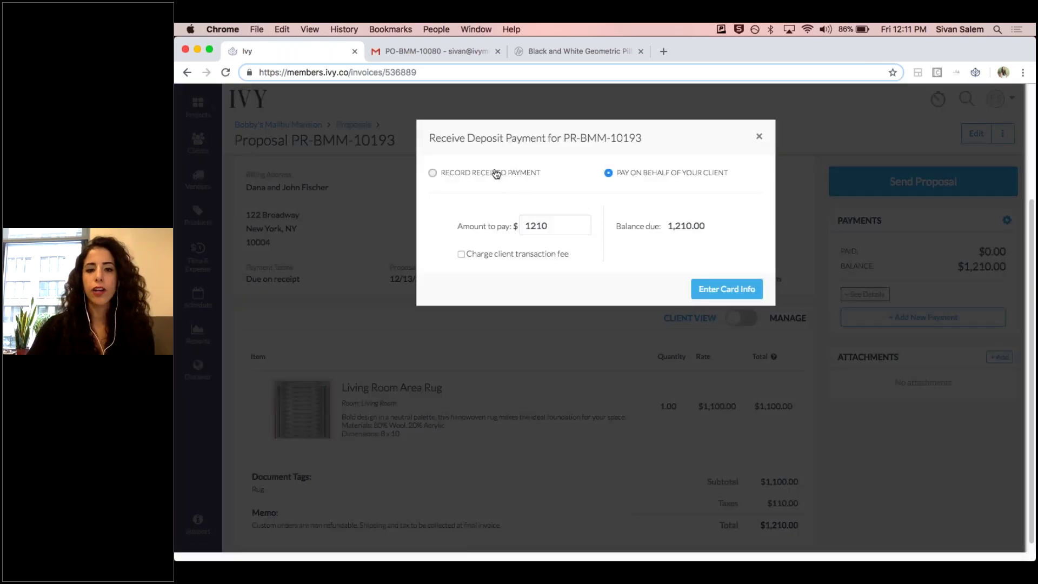
left_click(496, 173)
left_click(525, 228)
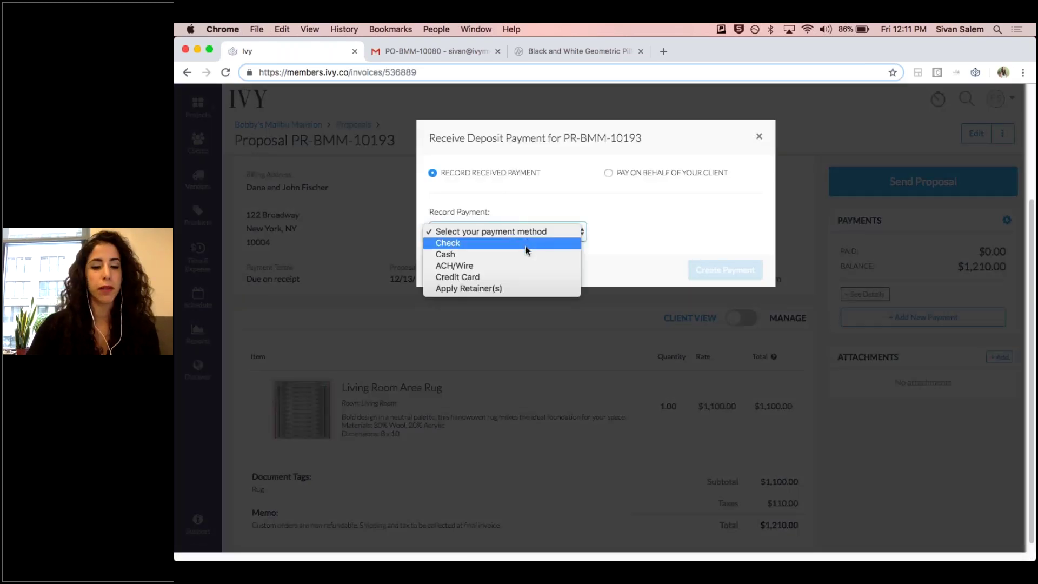
left_click(526, 245)
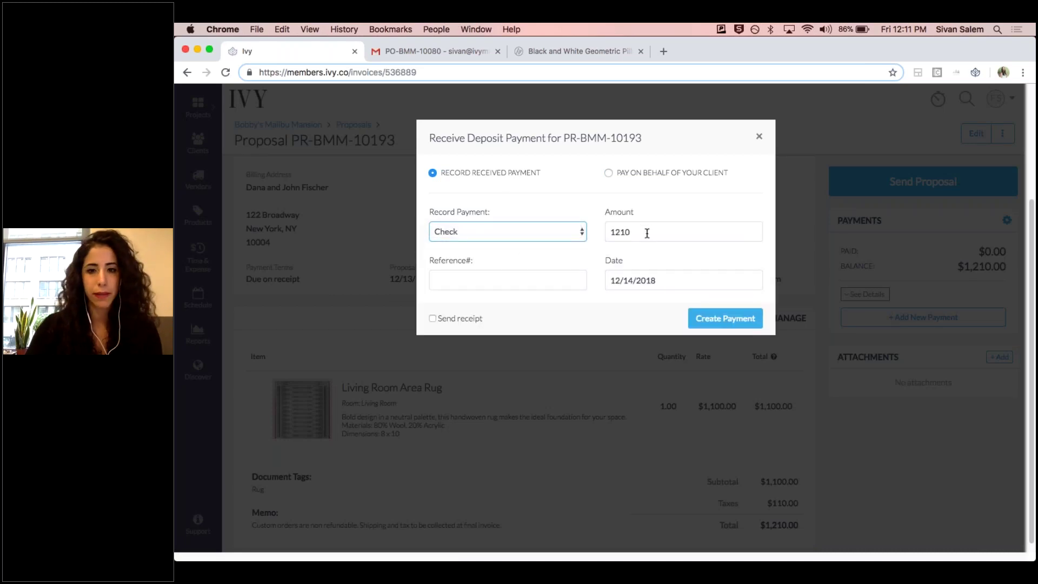
left_click(513, 279)
type("1233")
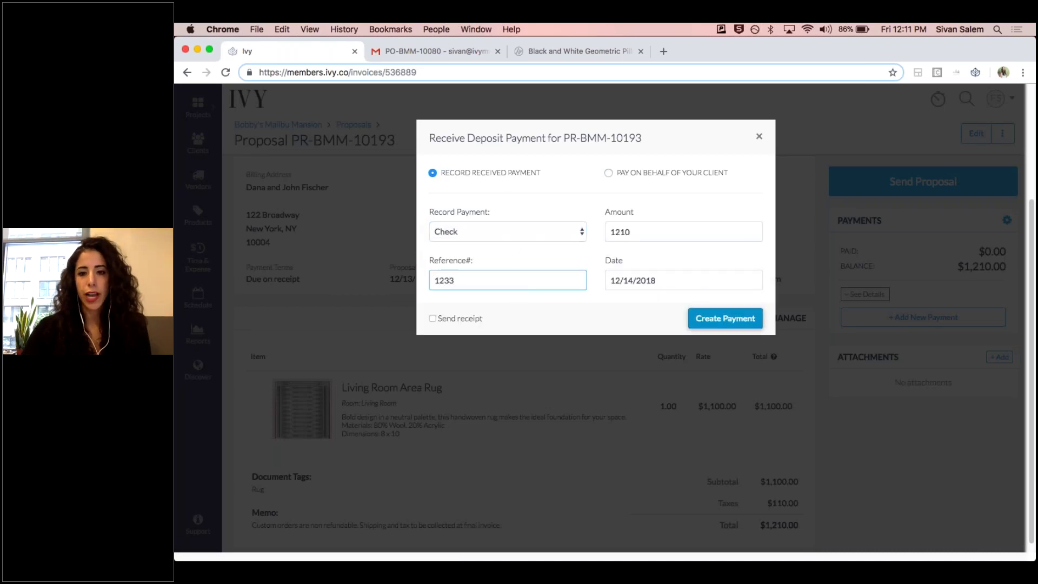
left_click(752, 319)
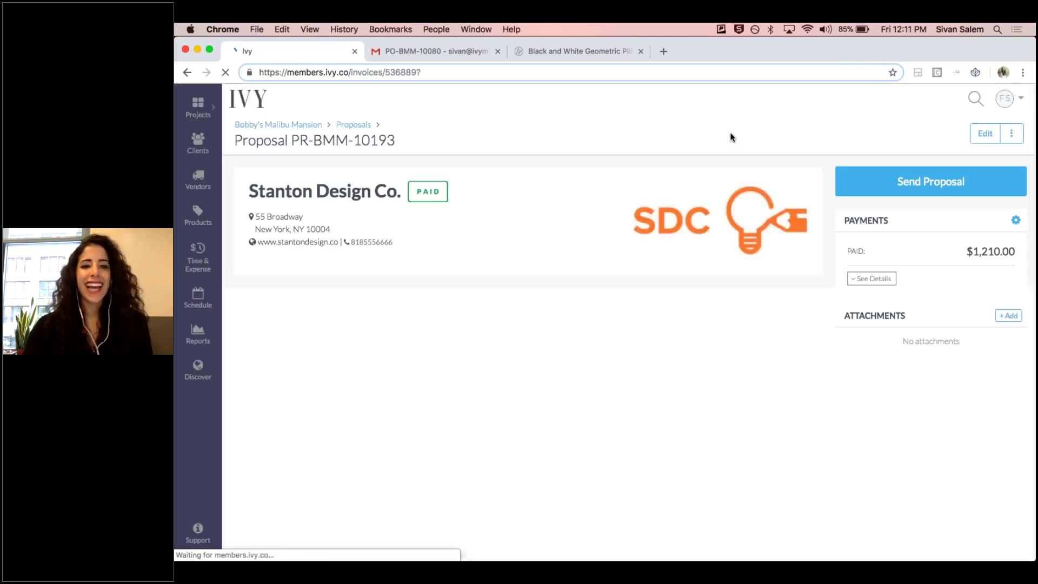
- Generate a purchase order from the paid proposal for the Asha Area Rug - Multiple Sizes with The Citizenry as vendor
scroll(722, 295, "down", 5)
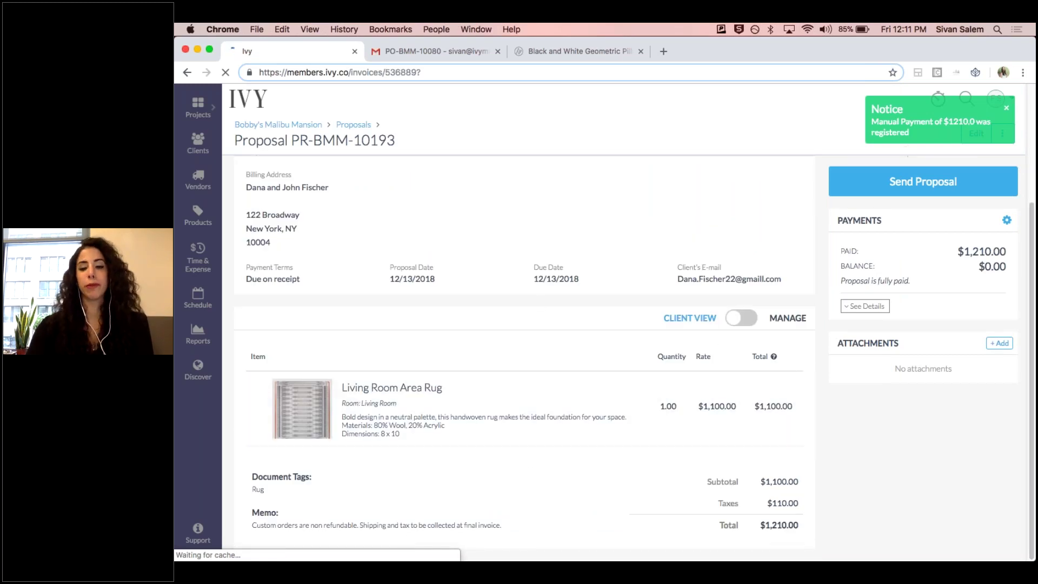
left_click(1009, 136)
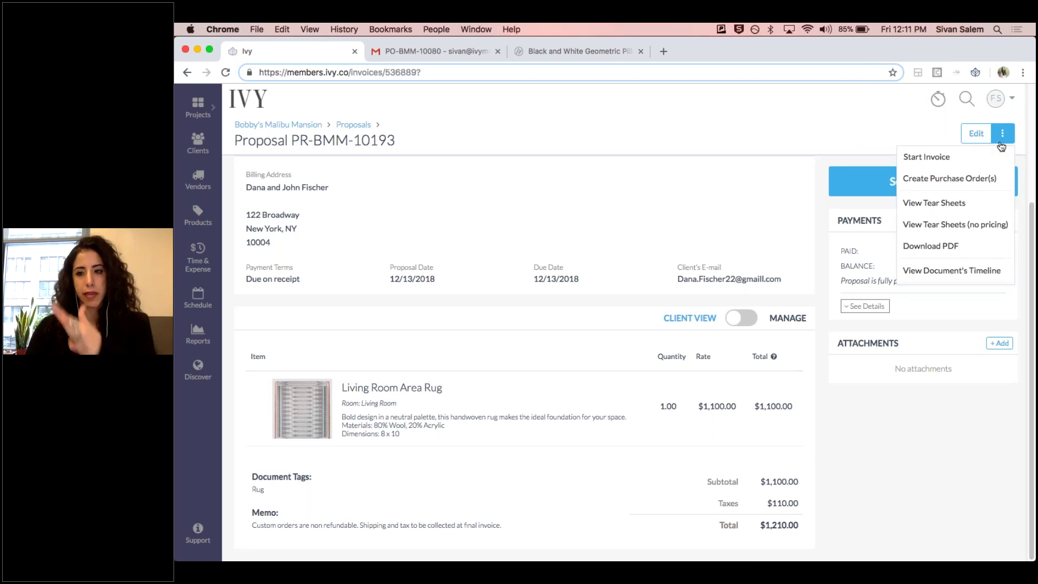
left_click(941, 176)
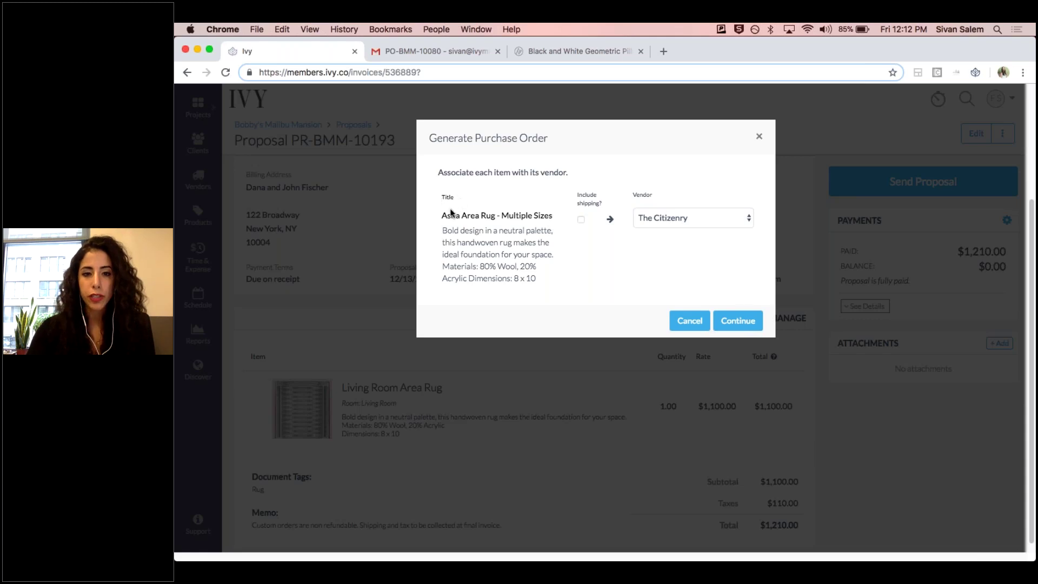
left_click_drag(441, 216, 576, 221)
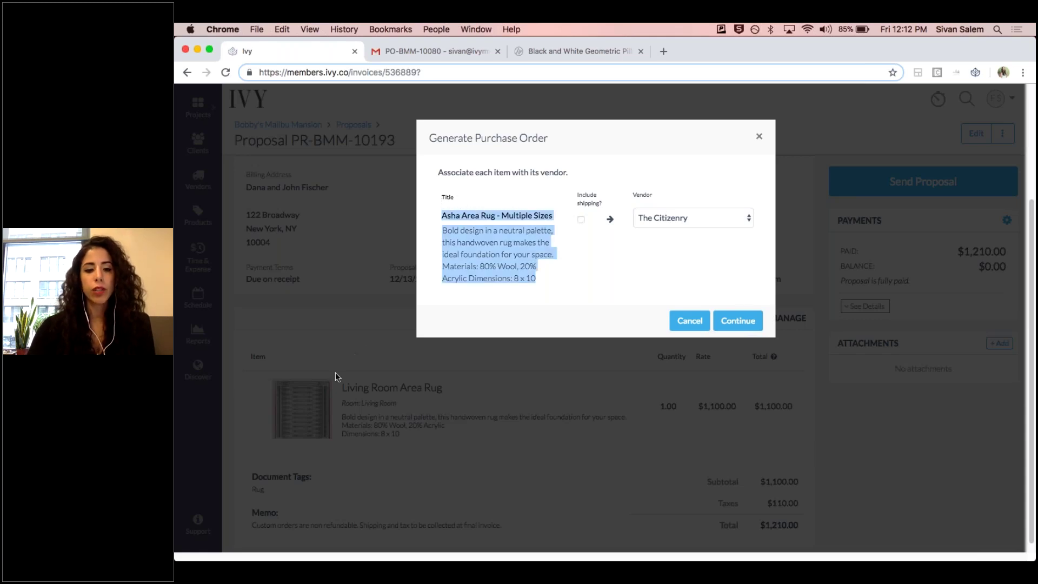
left_click_drag(557, 216, 437, 216)
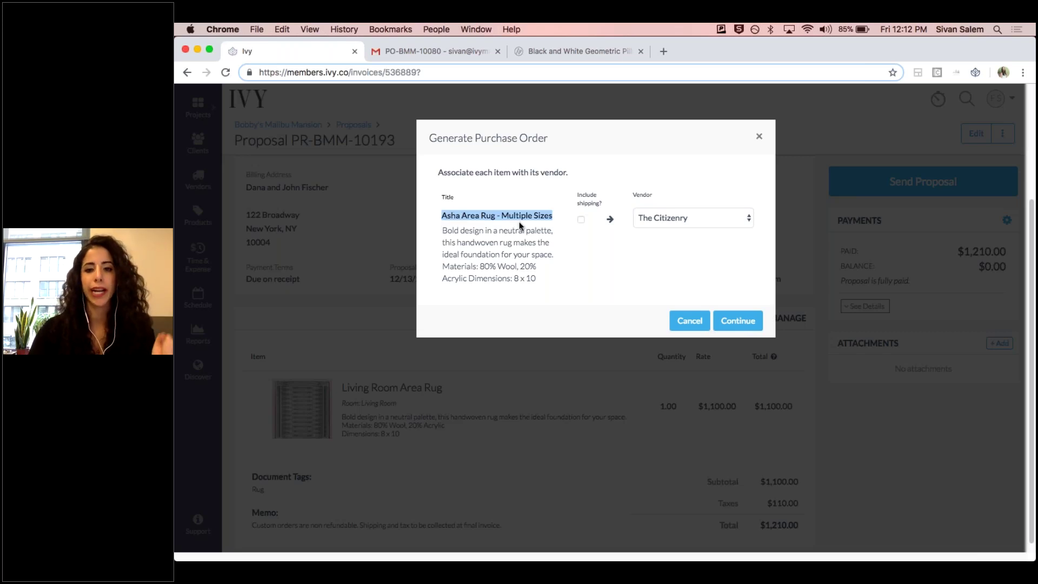
left_click(739, 318)
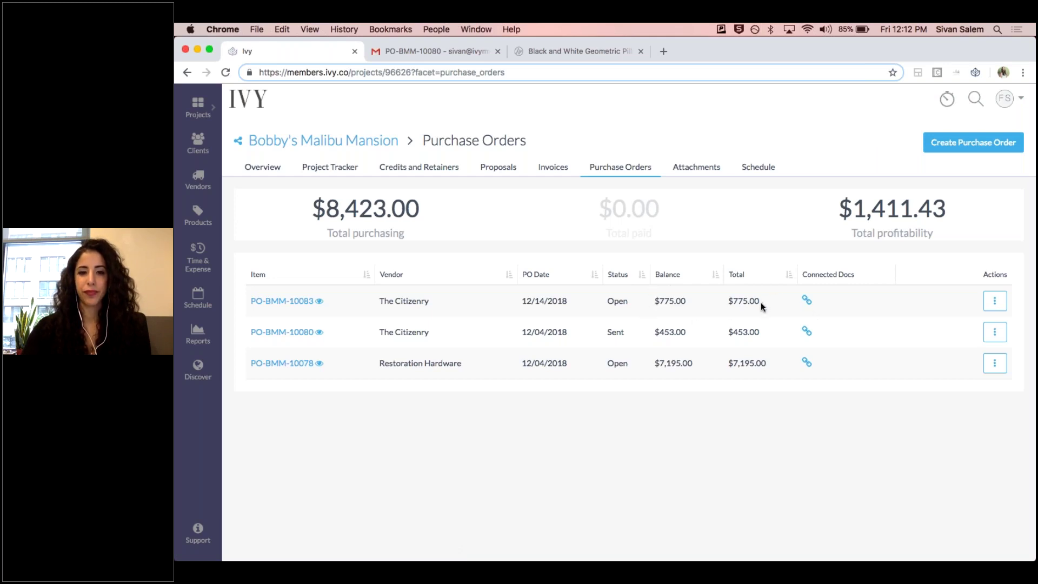
- Open the proposal tagged FURNISHINGS, review which vendors its items are associated with for purchase orders, and close the dialog
left_click(494, 172)
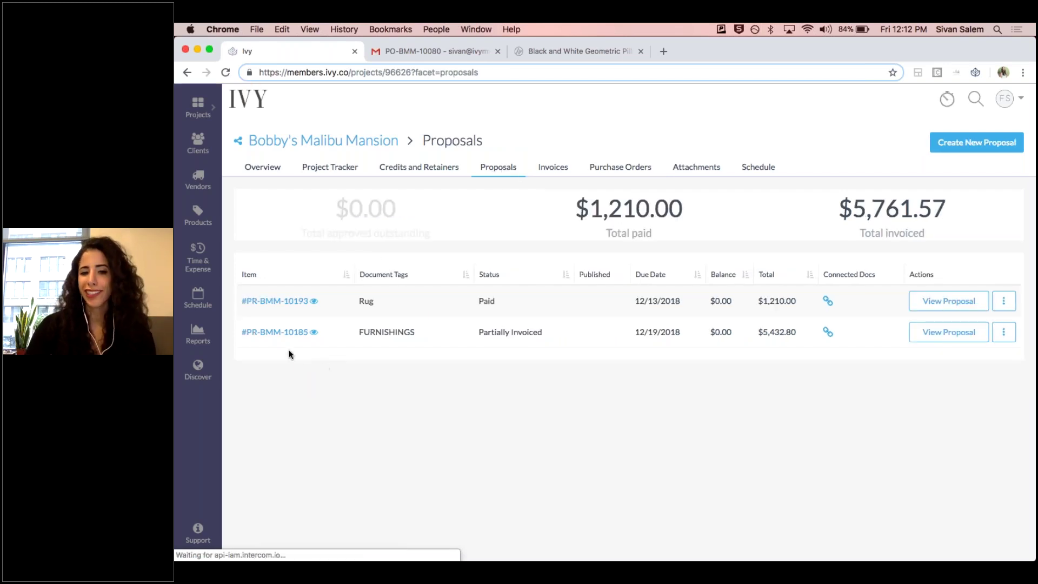
left_click(287, 333)
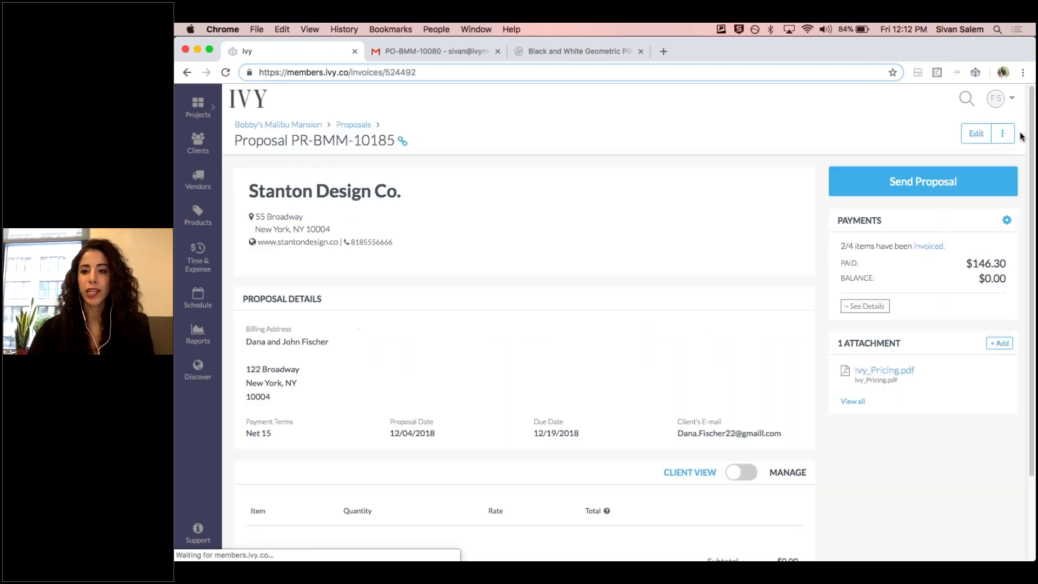
left_click(1003, 139)
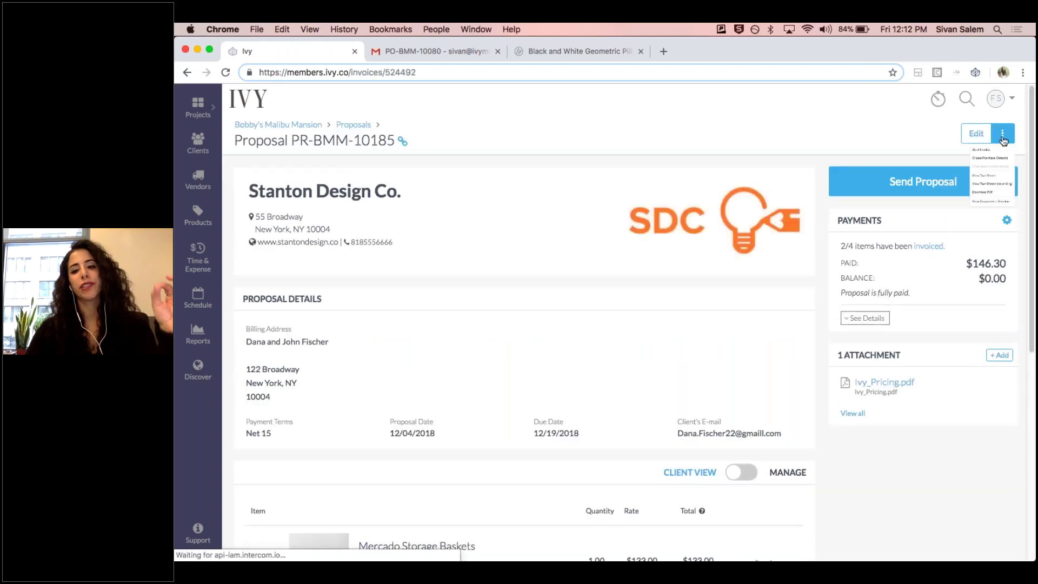
left_click(990, 183)
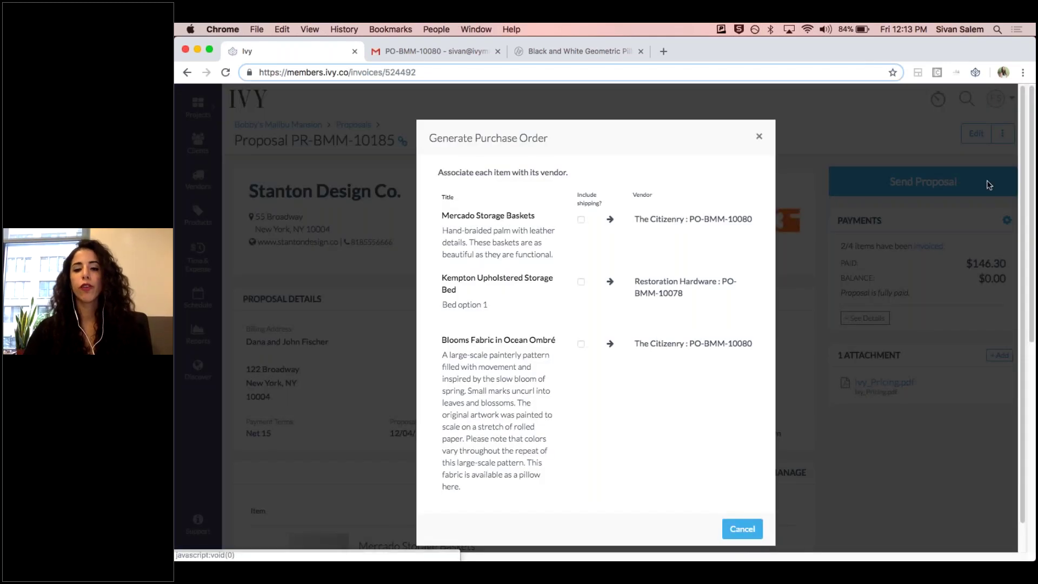
left_click(759, 137)
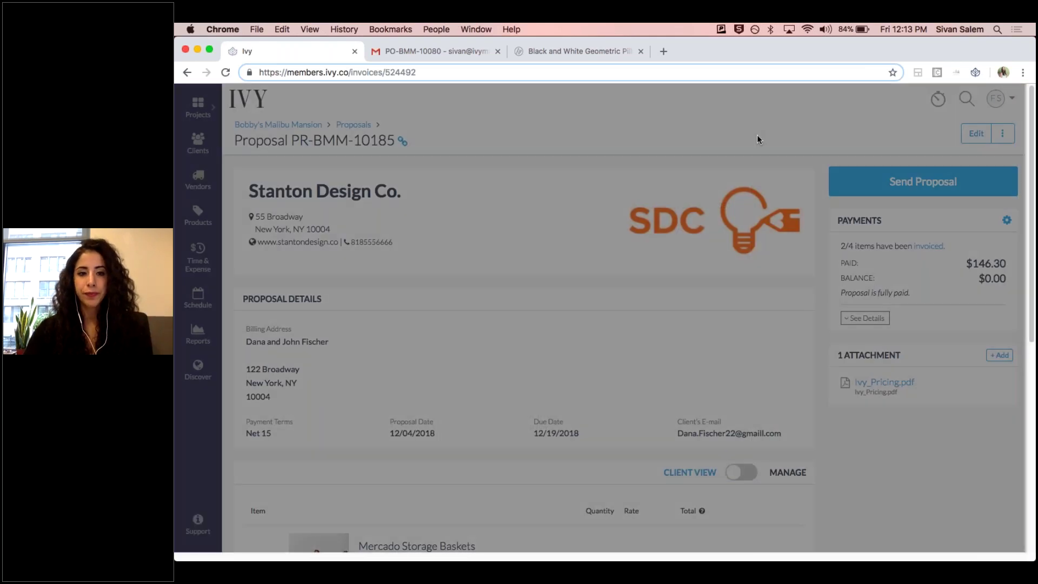
- Switch to the CP Remodel project and open its proposals
left_click(197, 113)
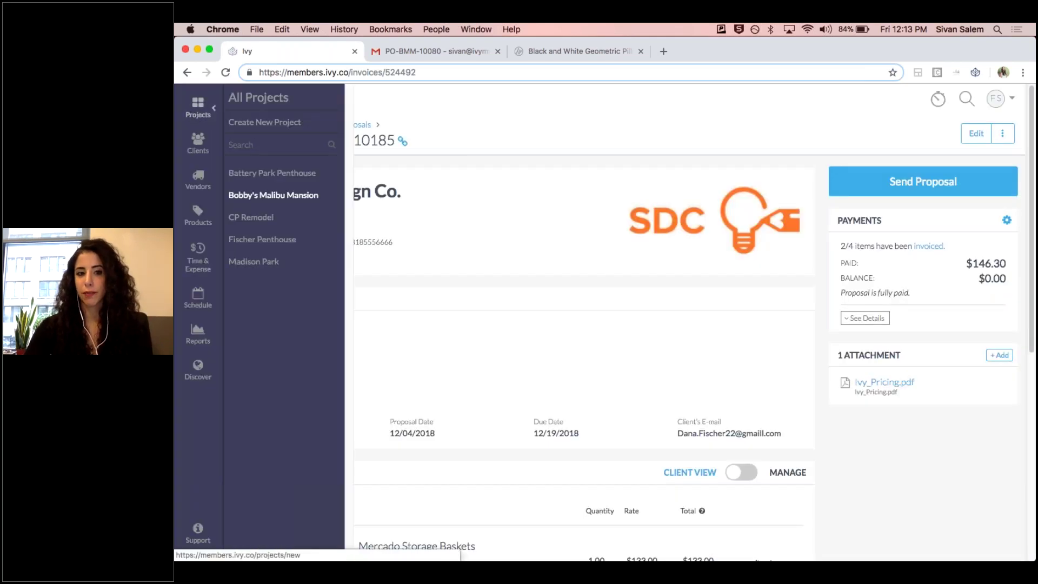
left_click(269, 219)
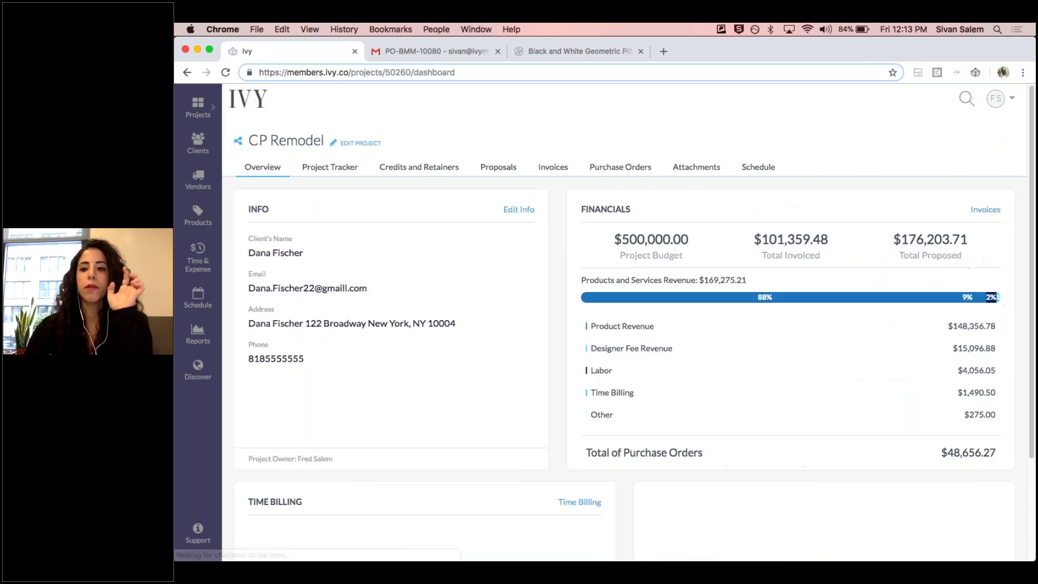
left_click(503, 169)
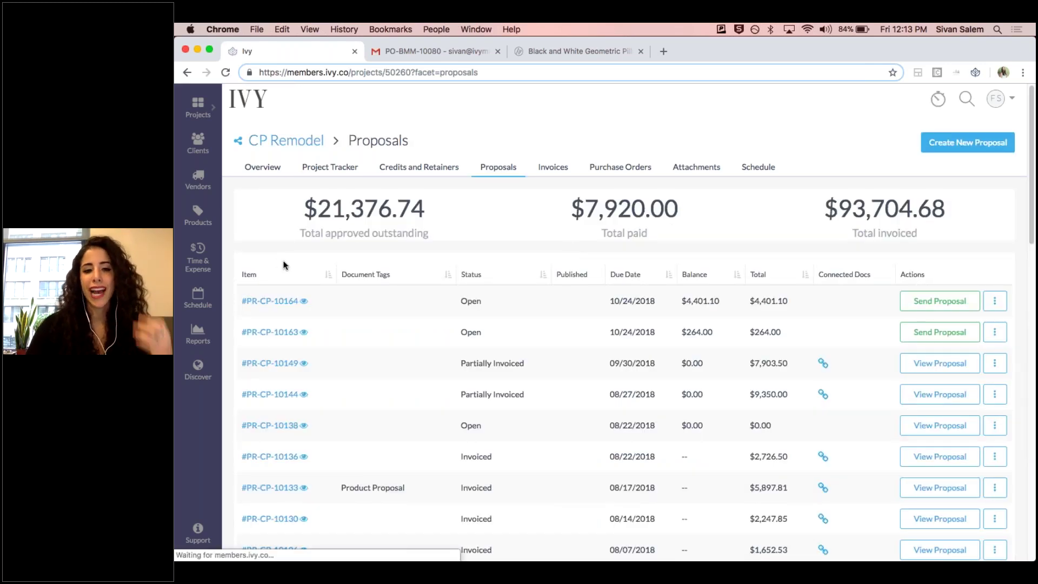
- Open the first proposal in the CP Remodel list and start generating purchase orders from it
left_click(278, 300)
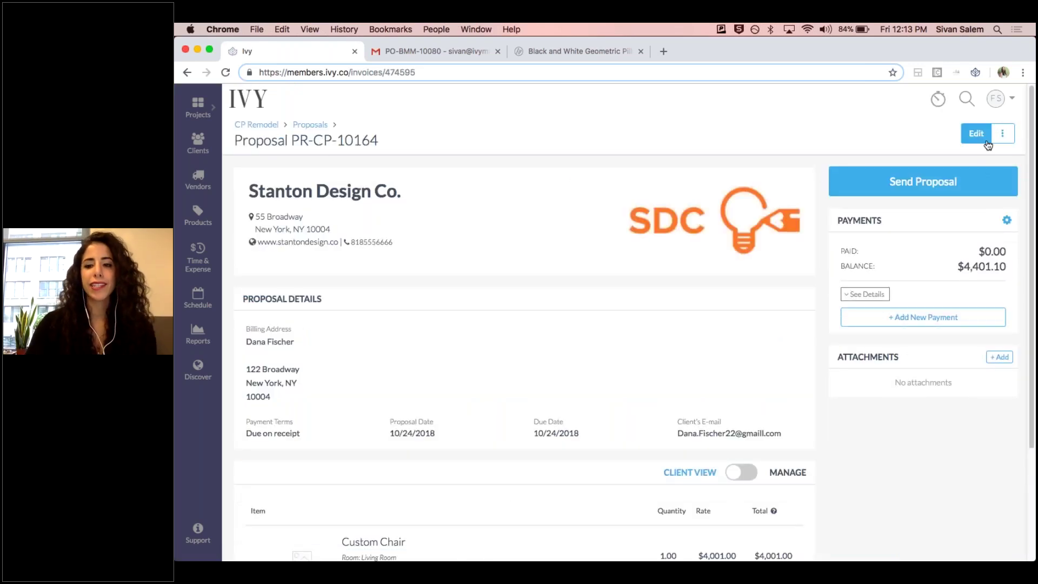
left_click(1002, 136)
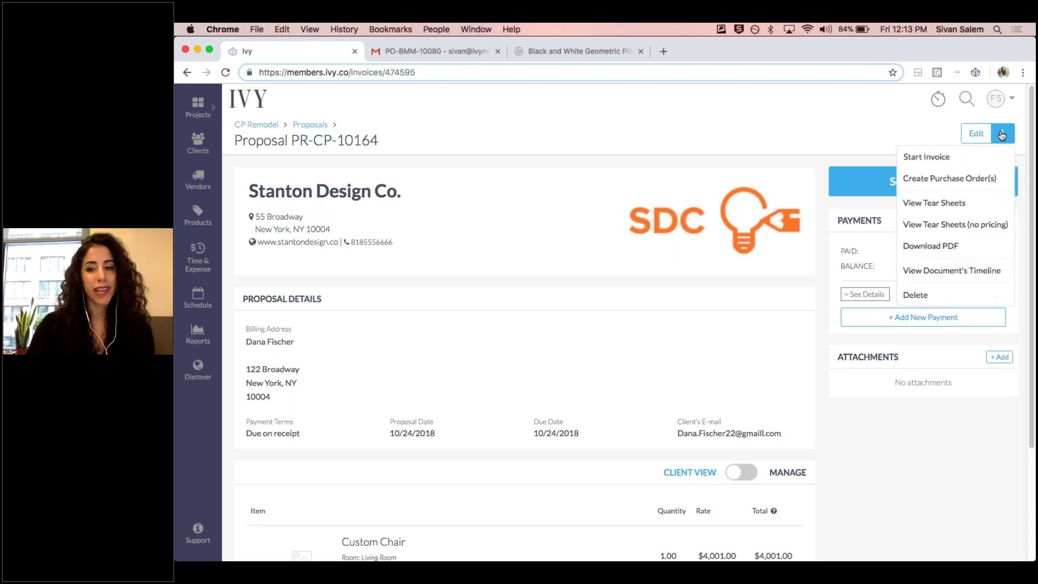
left_click(978, 178)
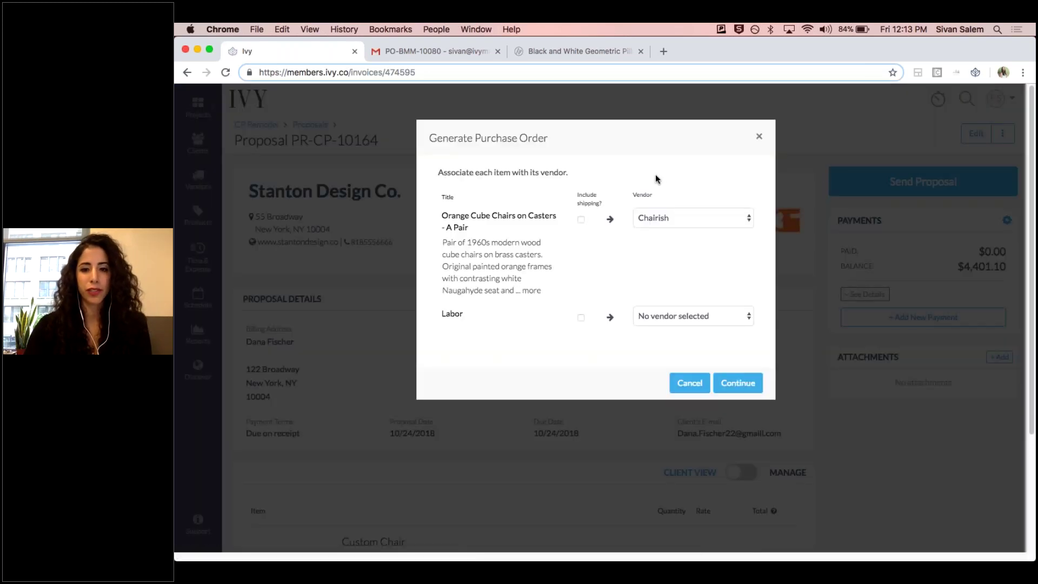
- Try setting the Orange Cube Chairs on Casters to no vendor and Labor to Acculite, and close the dialog without generating purchase orders
left_click(656, 218)
scroll(660, 251, "up", 10)
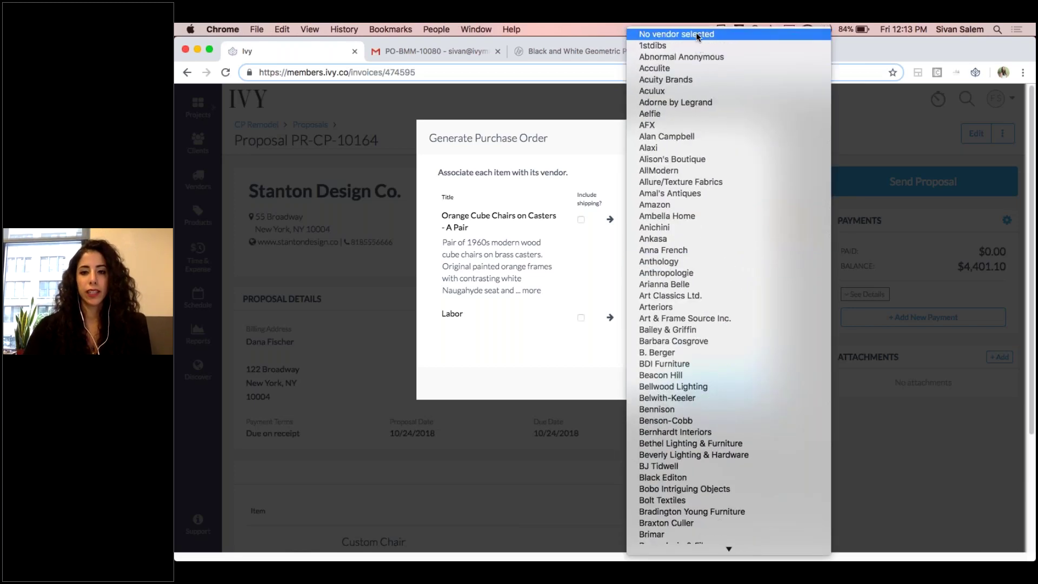
left_click(697, 34)
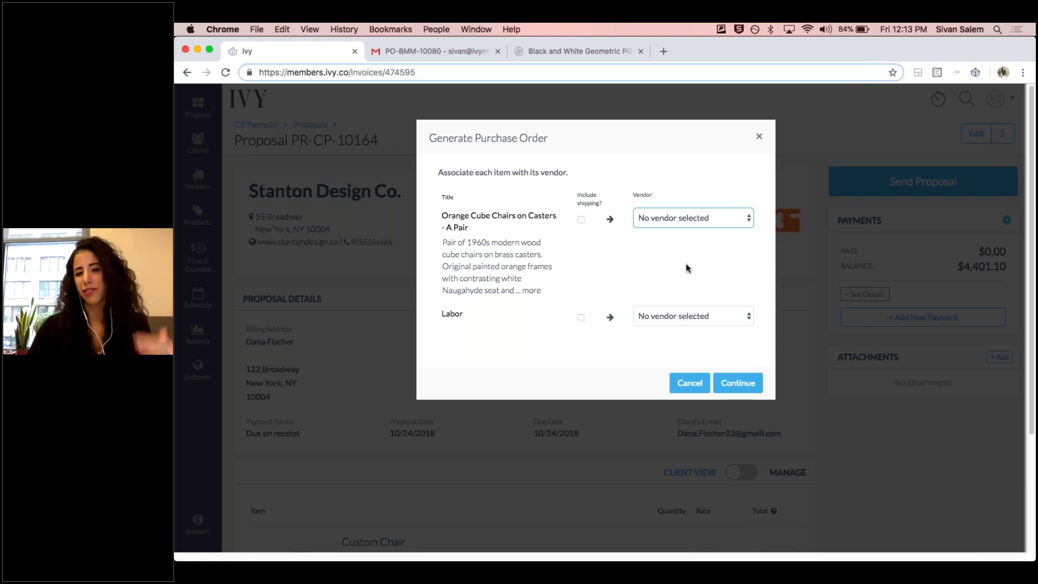
left_click(704, 316)
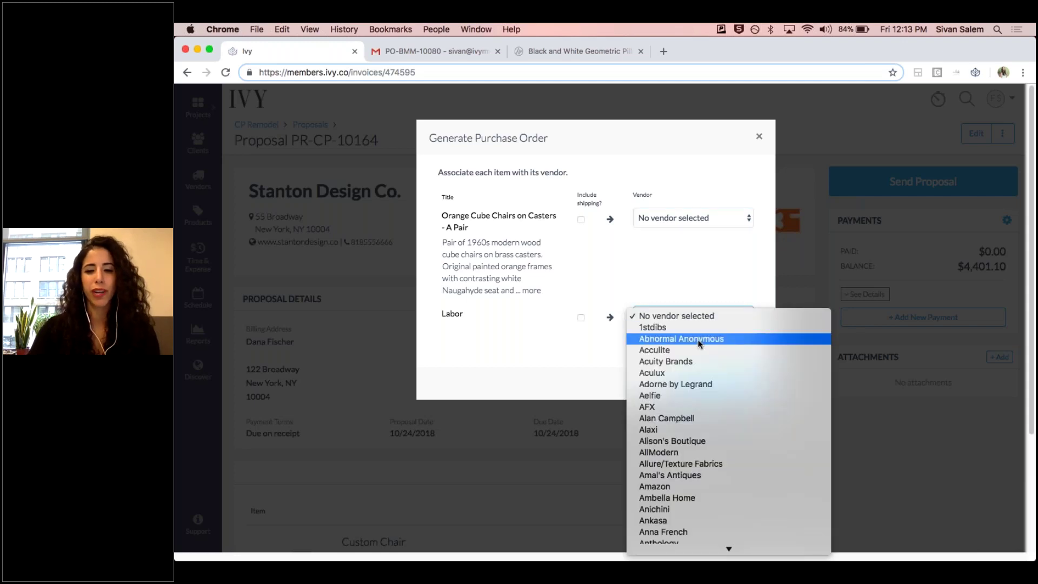
left_click(696, 352)
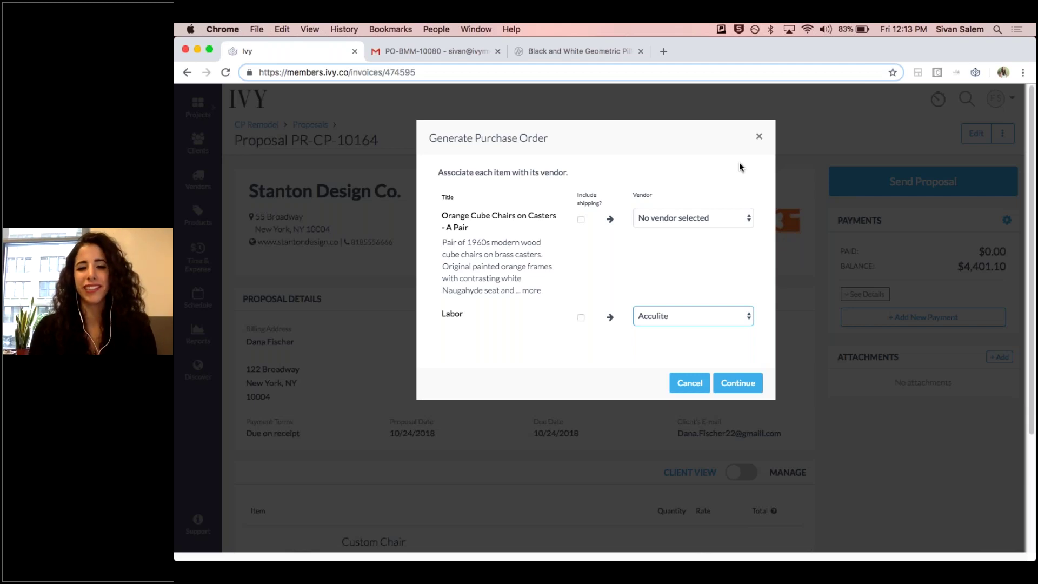
left_click(757, 134)
- Open The Citizenry purchase order dated 12/14/2018 in the Malibu Mansion project for editing
left_click(200, 109)
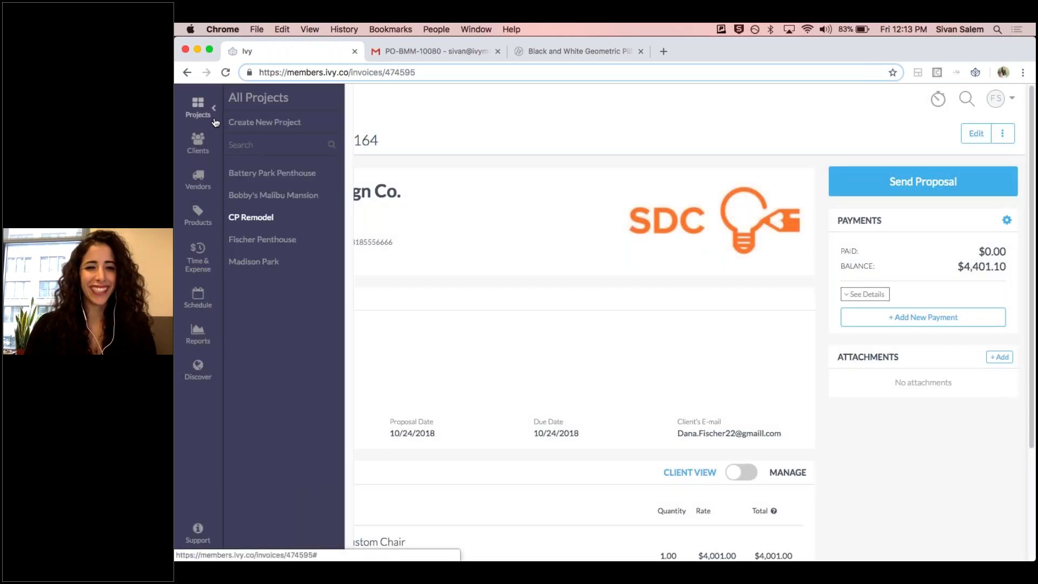
left_click(248, 193)
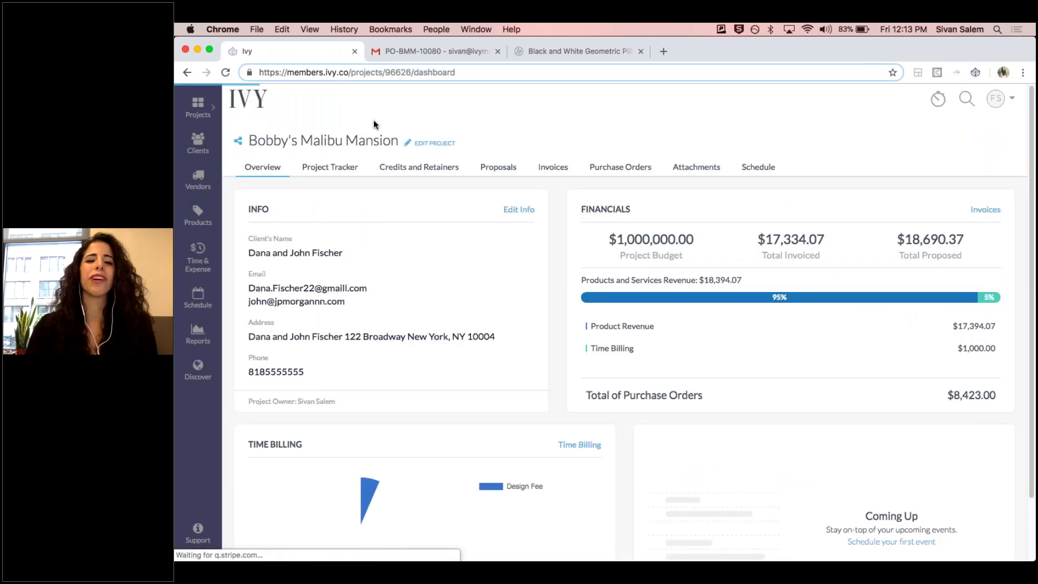
left_click(636, 170)
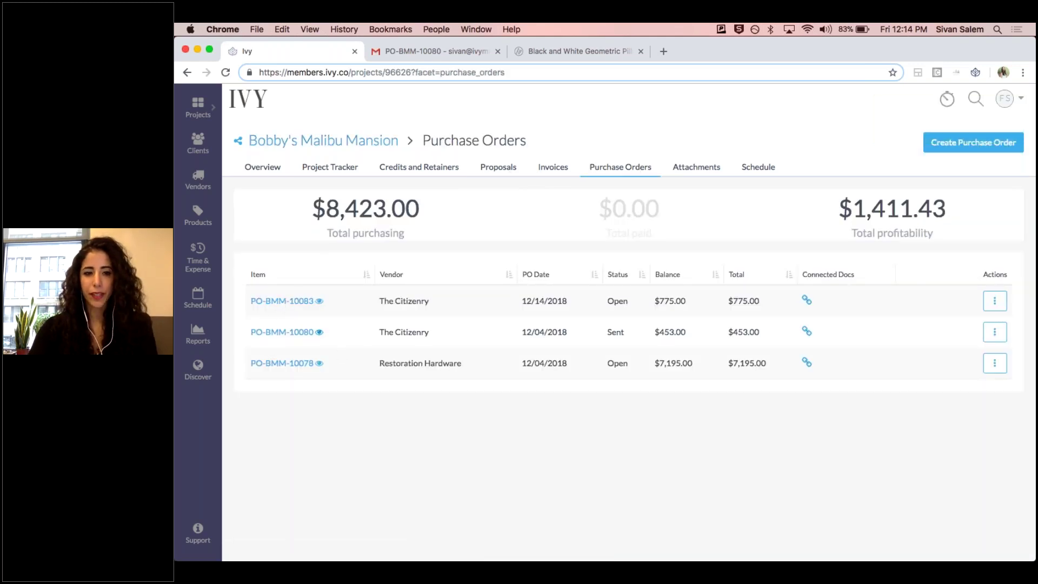
left_click(296, 303)
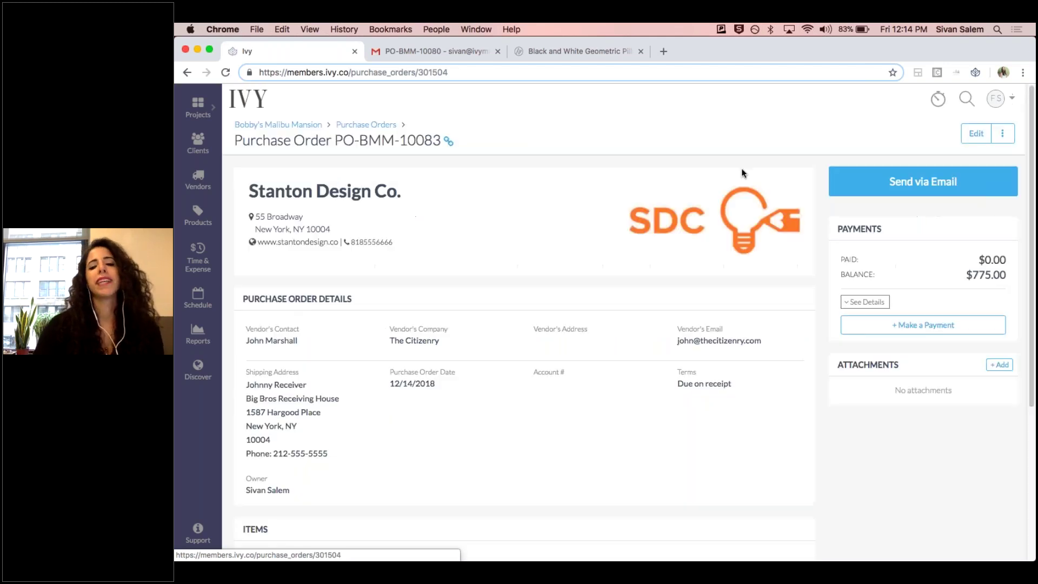
scroll(616, 278, "down", 5)
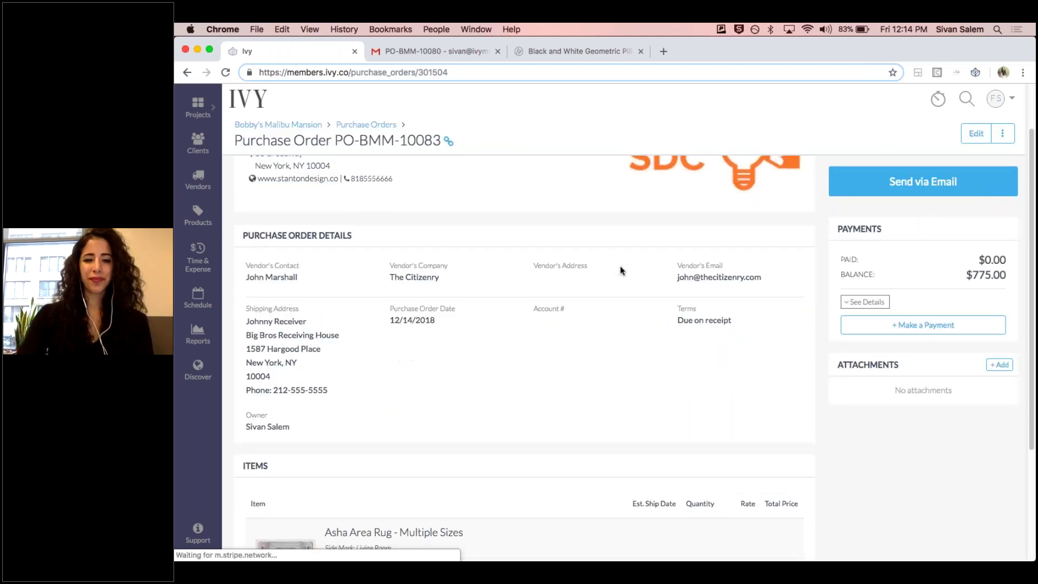
left_click(976, 139)
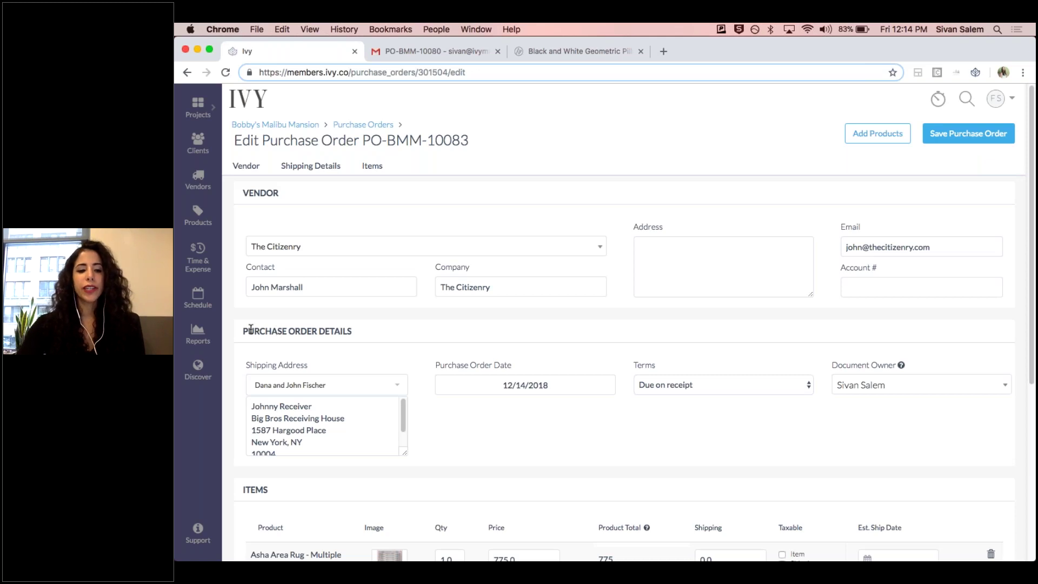
- Review the Purchase Order Details section and read through the full shipping address of the receiving house
left_click_drag(251, 329, 358, 336)
right_click(359, 337)
left_click(313, 345)
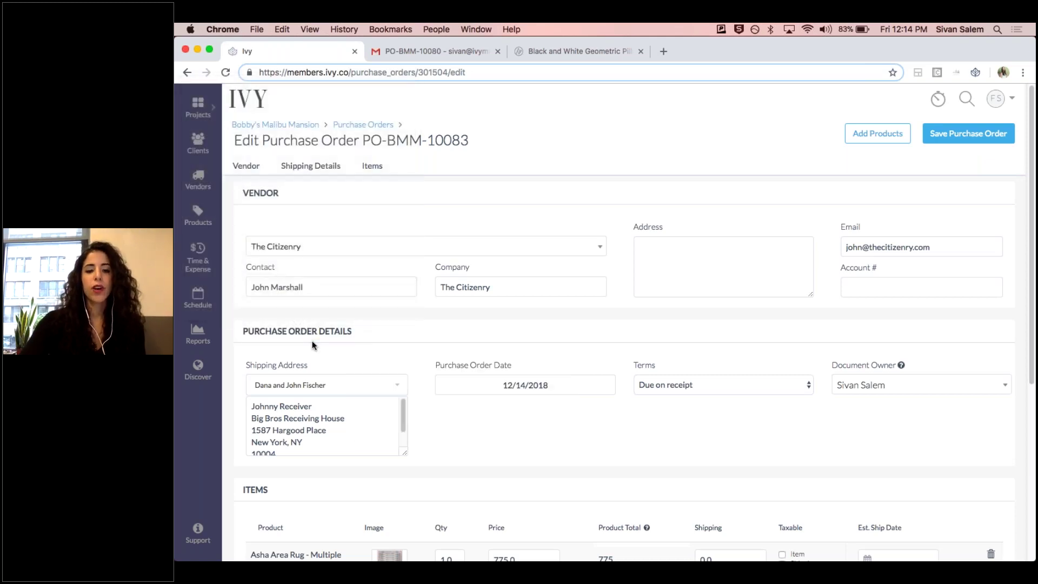
scroll(352, 332, "down", 2)
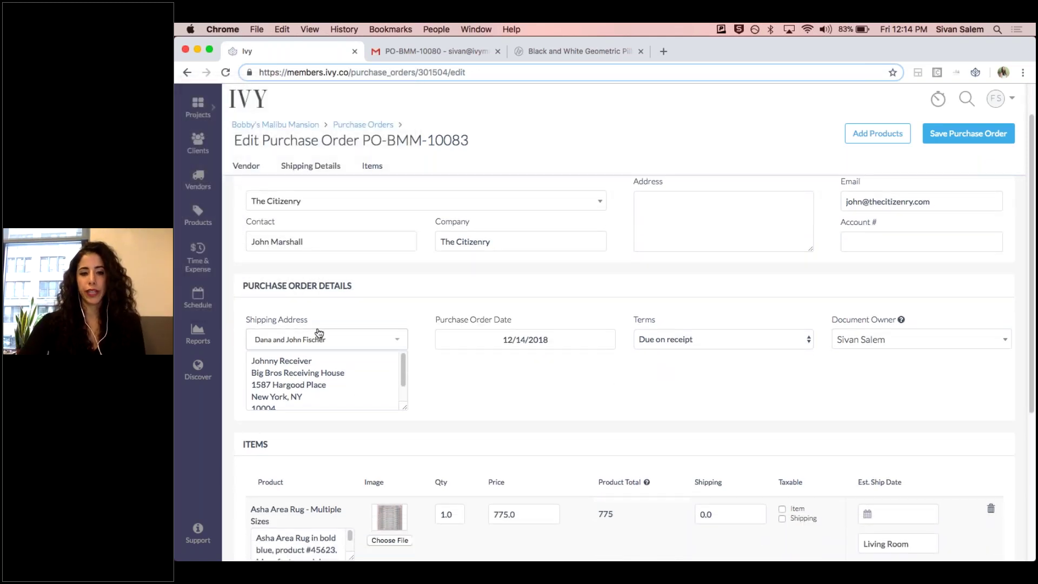
left_click_drag(345, 373, 257, 363)
left_click(256, 363)
scroll(261, 395, "down", 2)
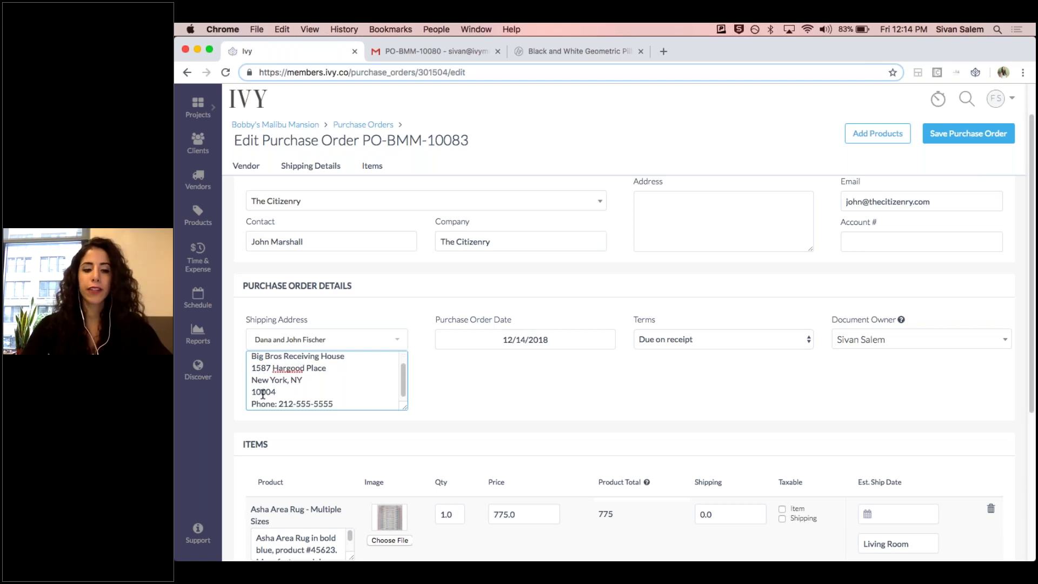
scroll(270, 378, "up", 2)
- Look through the saved shipping addresses and replace the purchase order's shipping address with the client's own address
left_click(295, 341)
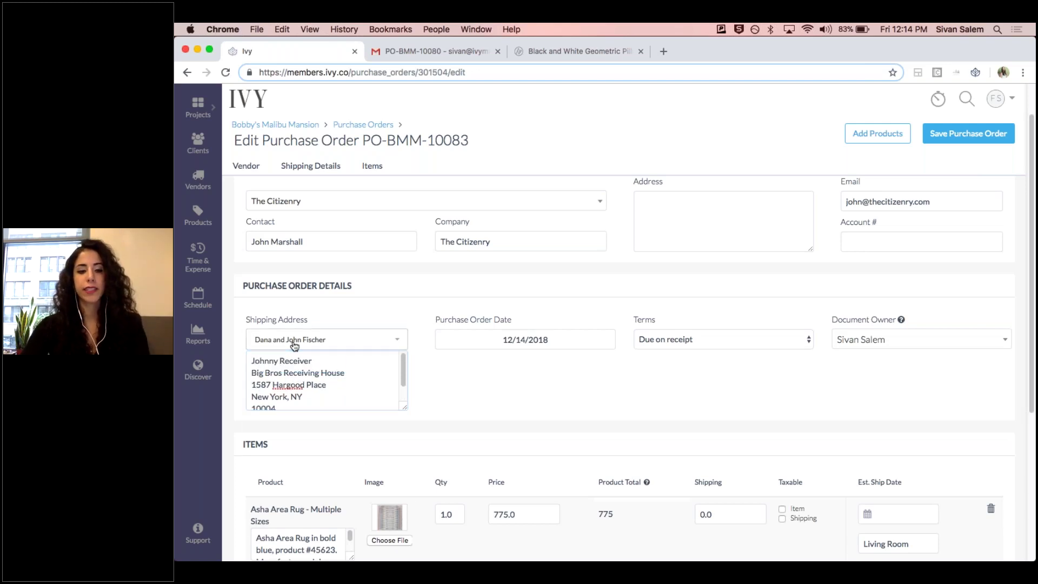
scroll(313, 461, "down", 4)
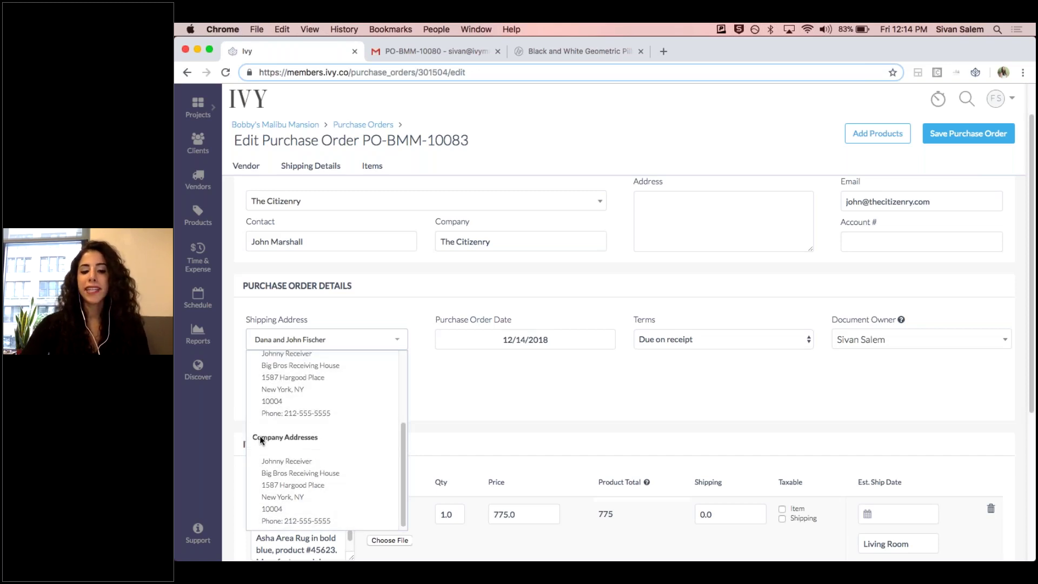
scroll(284, 446, "down", 1)
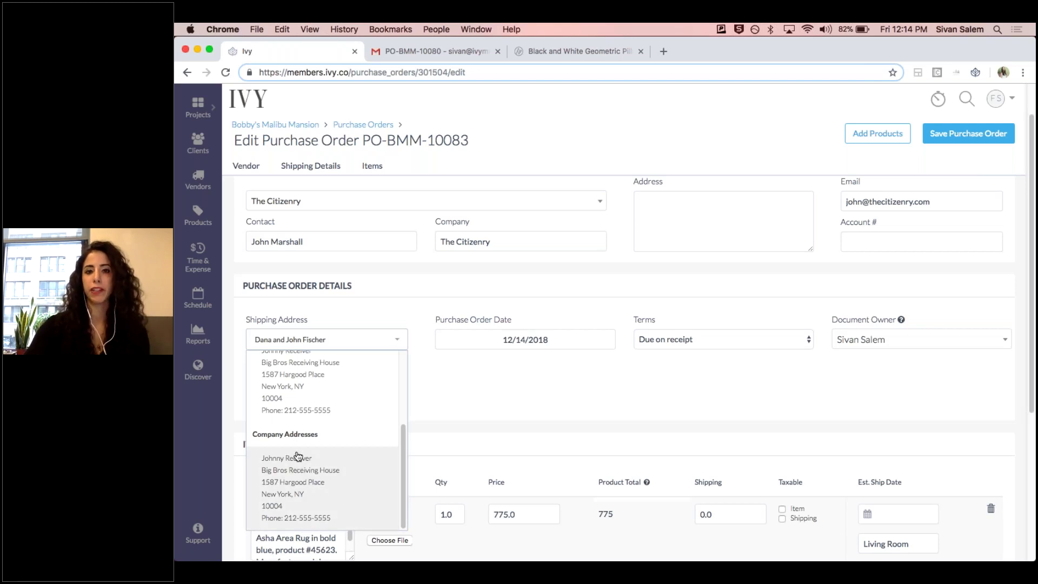
left_click(330, 304)
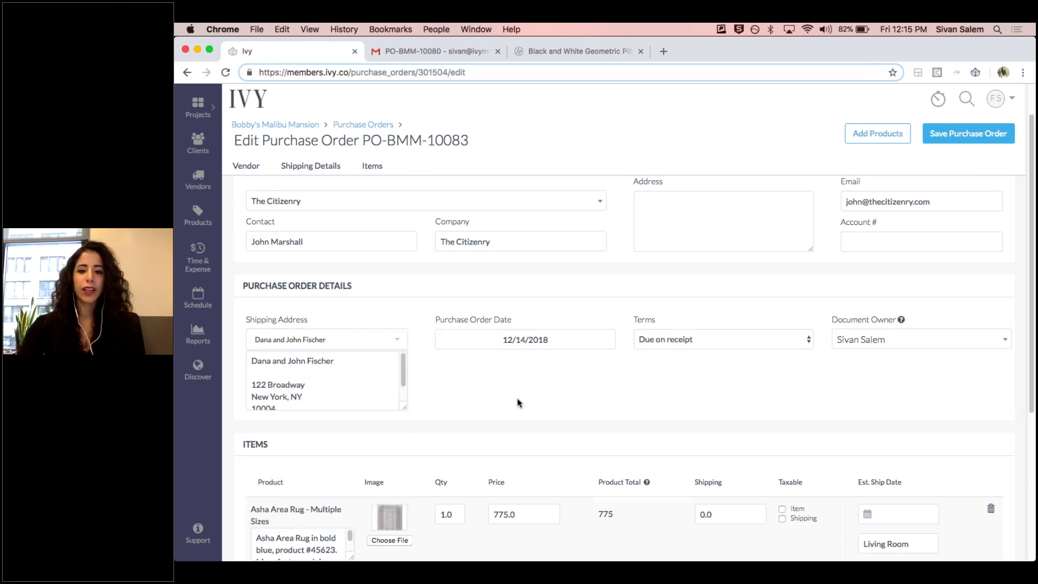
- Check the Purchase Order Date field and its calendar, closing the calendar without picking another date
left_click_drag(435, 318, 561, 317)
left_click(560, 325)
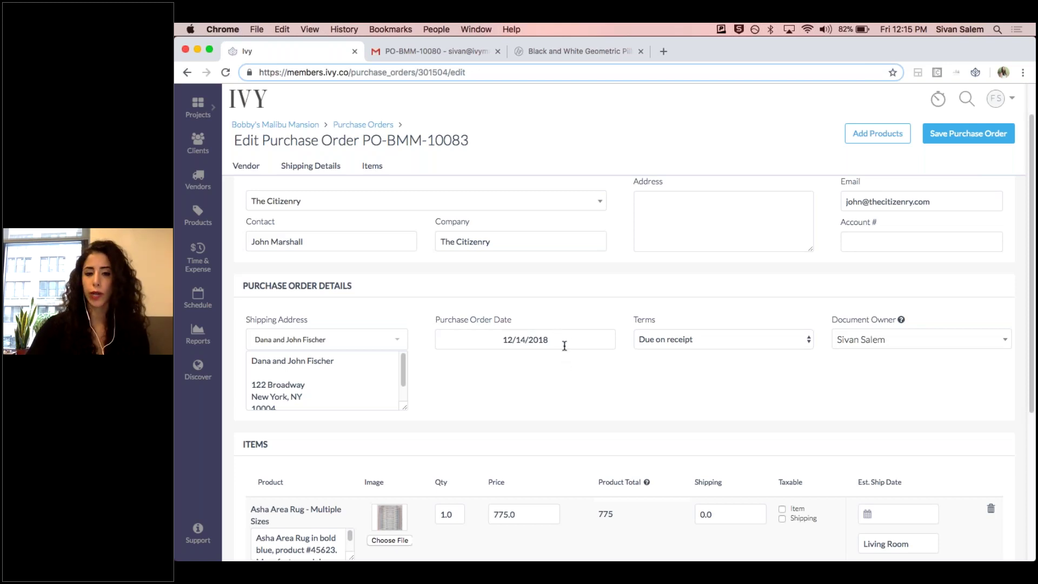
left_click(564, 345)
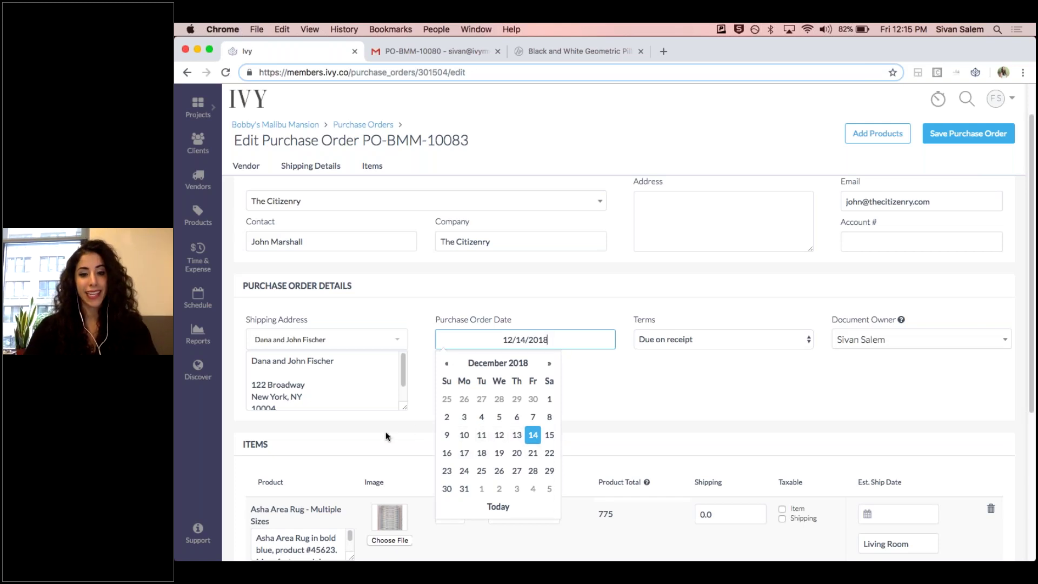
left_click(625, 390)
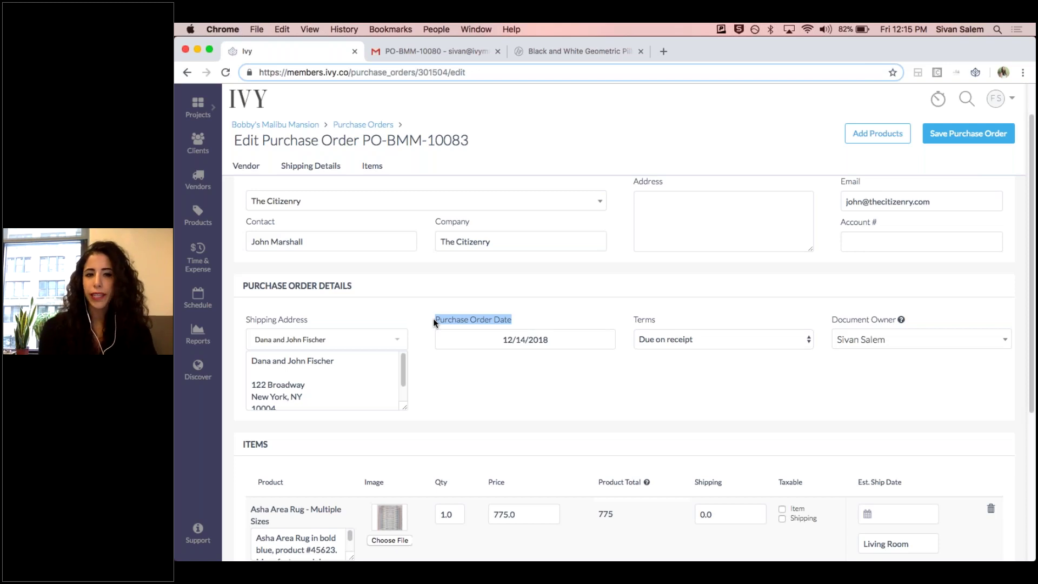
left_click(523, 315)
- Review the payment terms available for the purchase order, including the Custom option, without choosing a different one
scroll(697, 316, "down", 2)
double_click(638, 277)
left_click(659, 277)
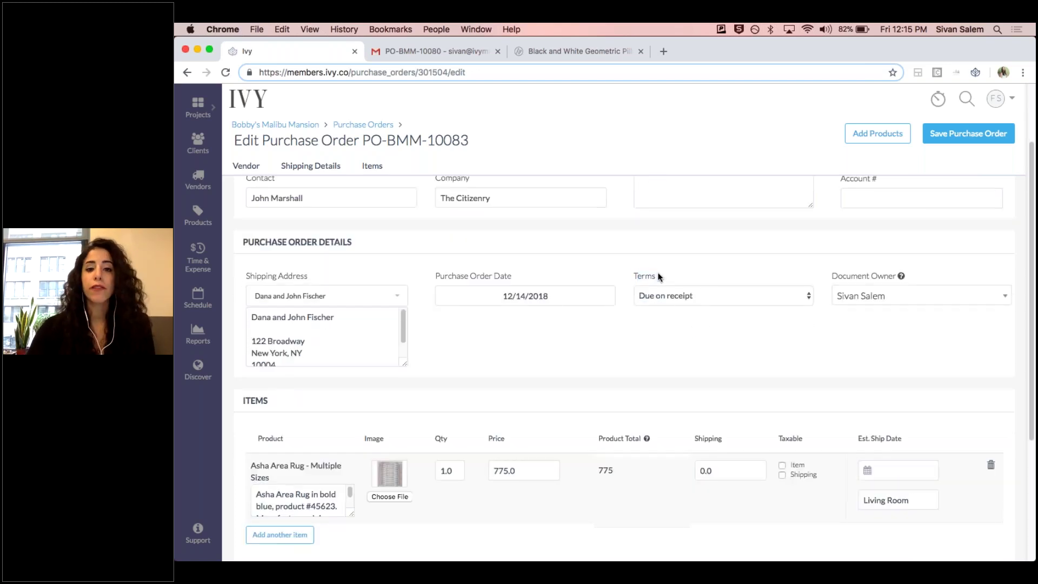
left_click(656, 303)
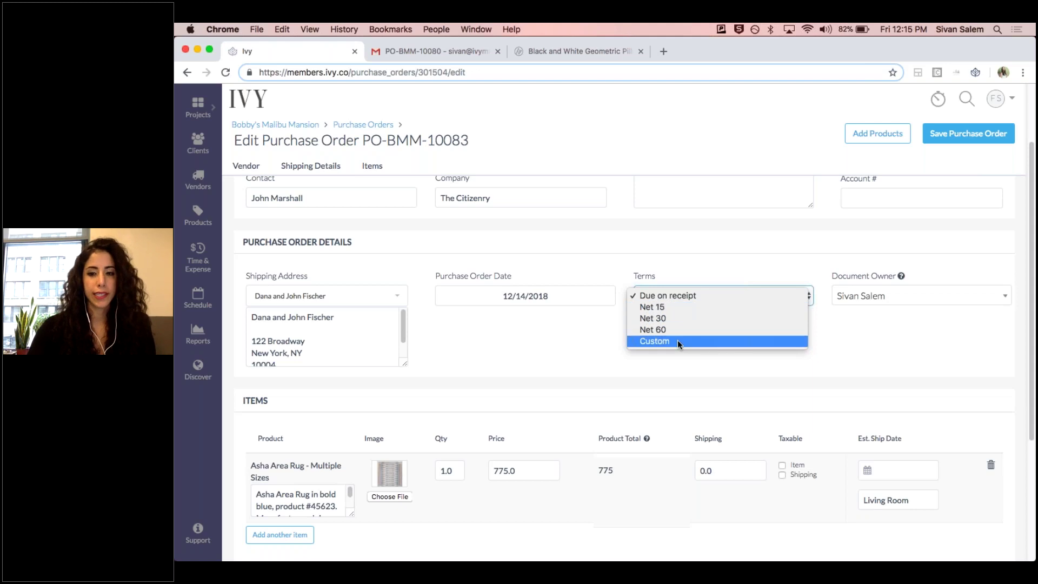
left_click(530, 362)
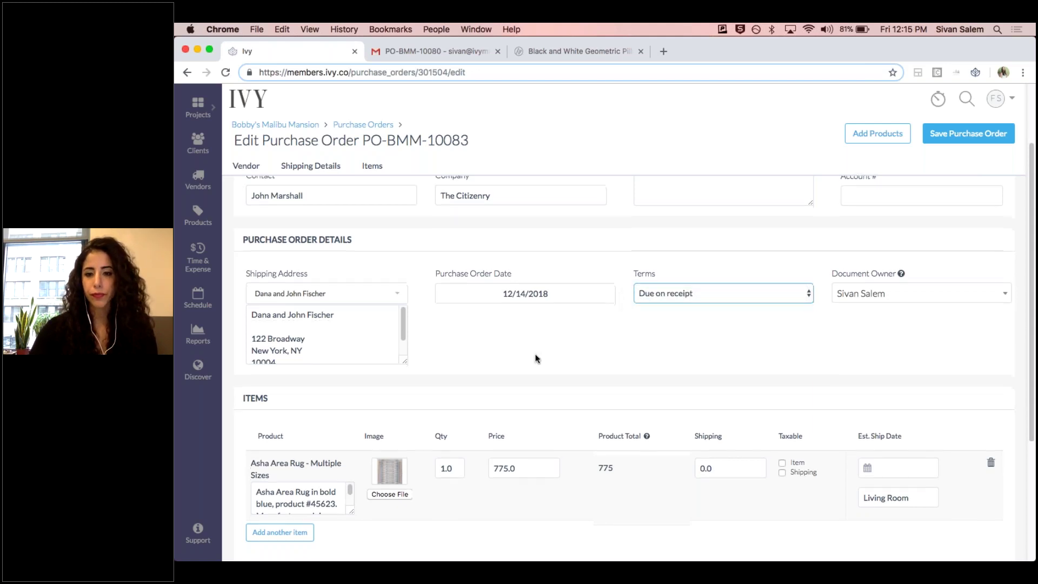
- Review which team members can be the document owner and read the help note on what Document Owner does
scroll(535, 357, "down", 2)
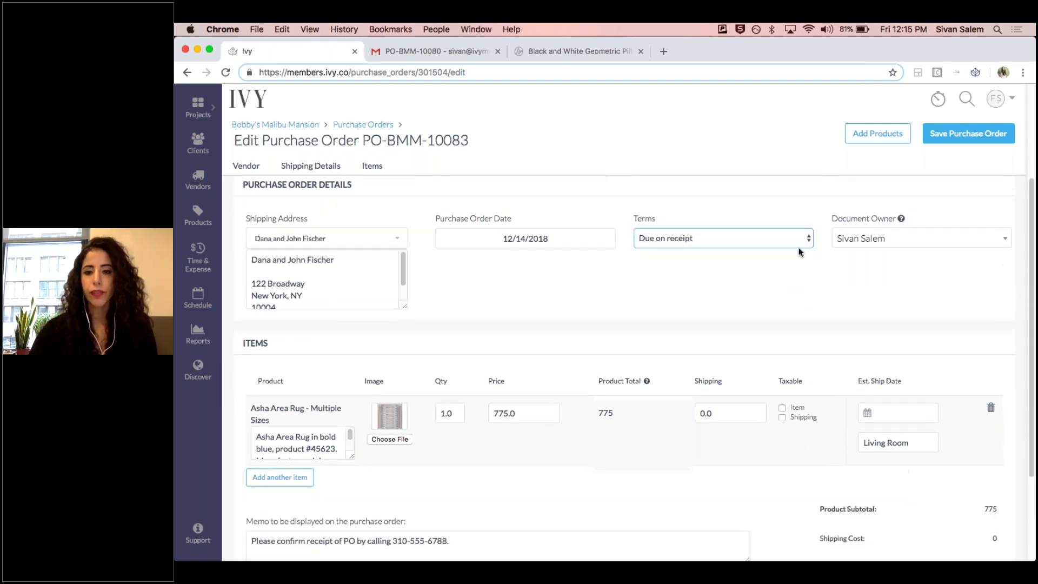
left_click(900, 245)
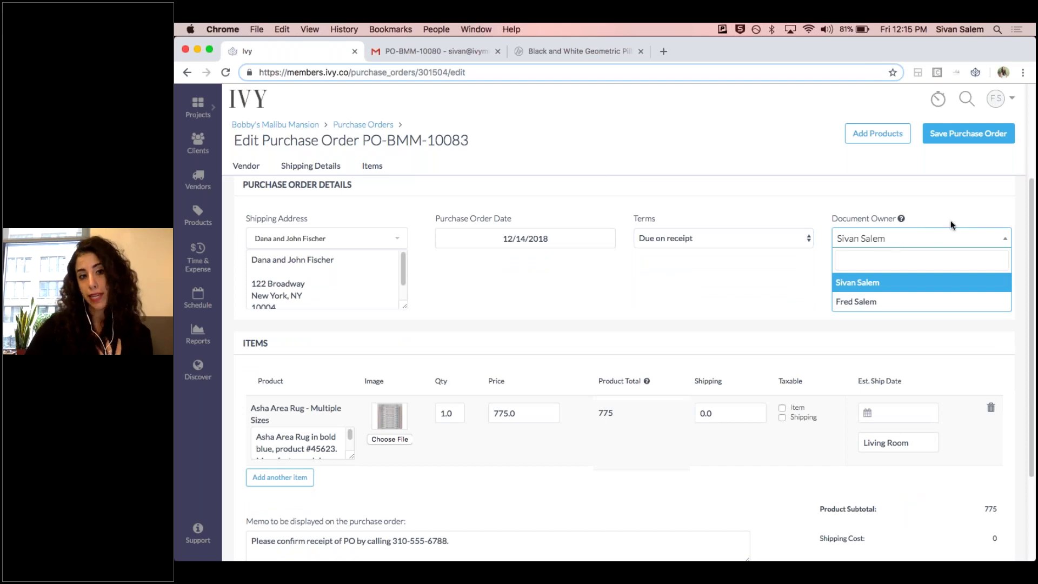
left_click(968, 212)
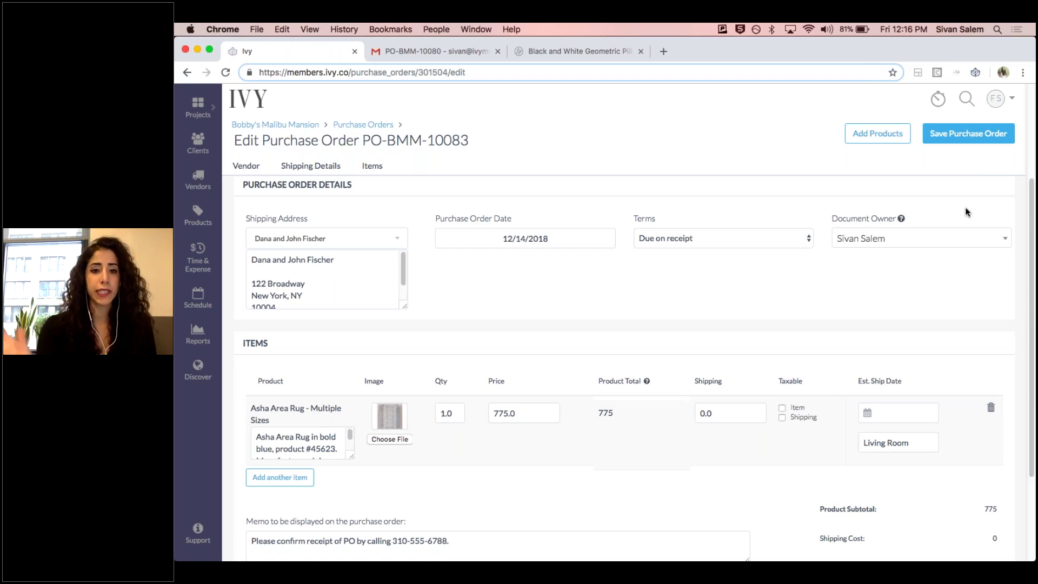
left_click(861, 240)
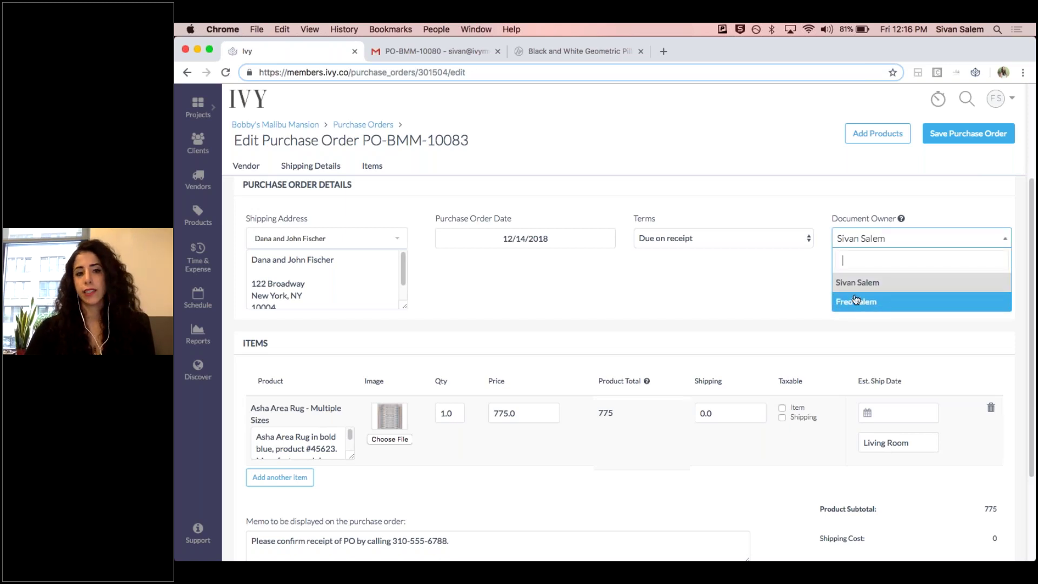
left_click(830, 259)
mouse_move(901, 219)
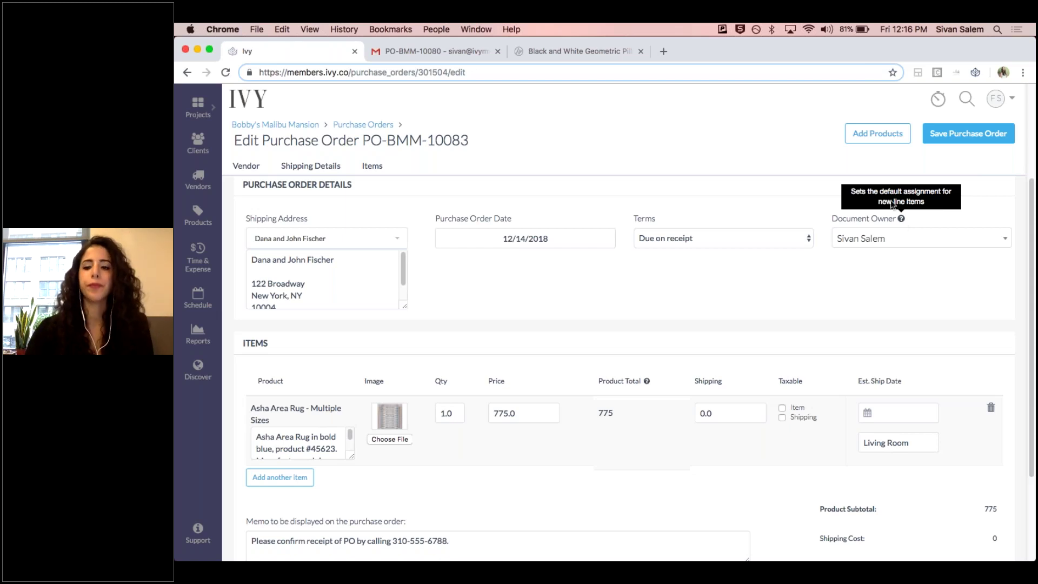
- Enlarge the Asha Area Rug - Multiple Sizes description box in the purchase order items to show all product details
scroll(780, 314, "down", 5)
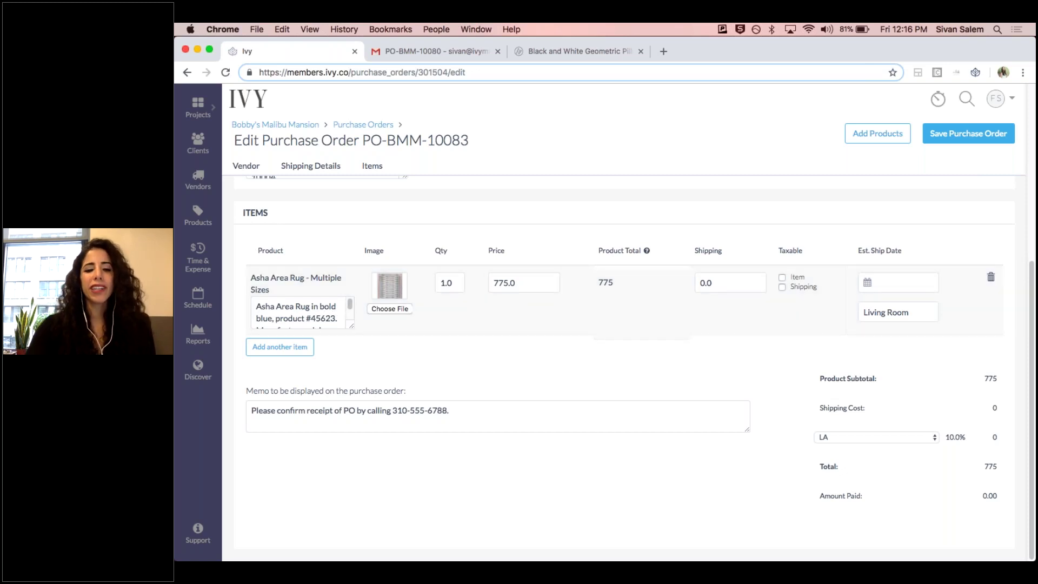
scroll(288, 263, "up", 5)
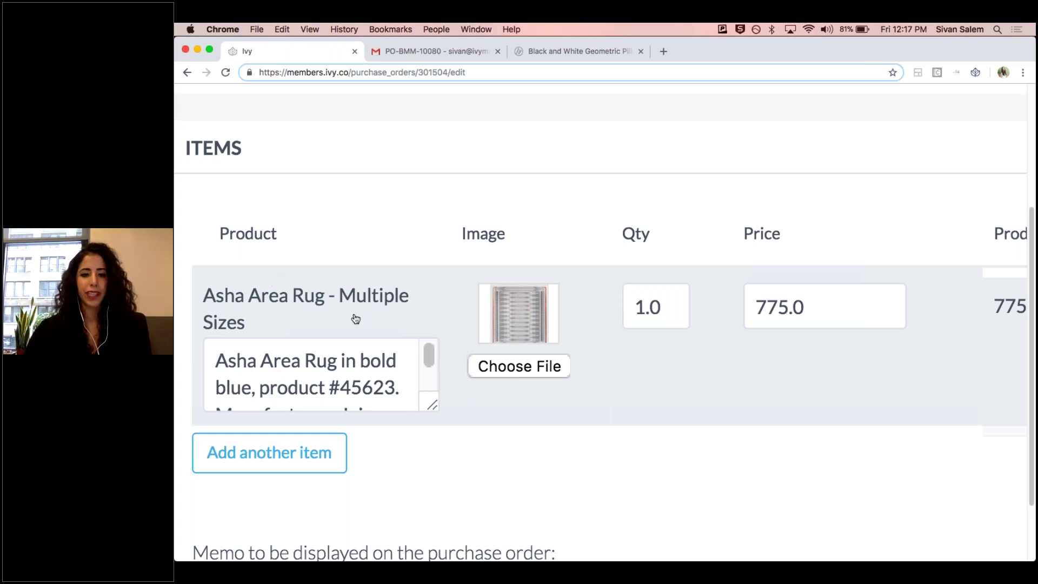
left_click_drag(432, 405, 462, 560)
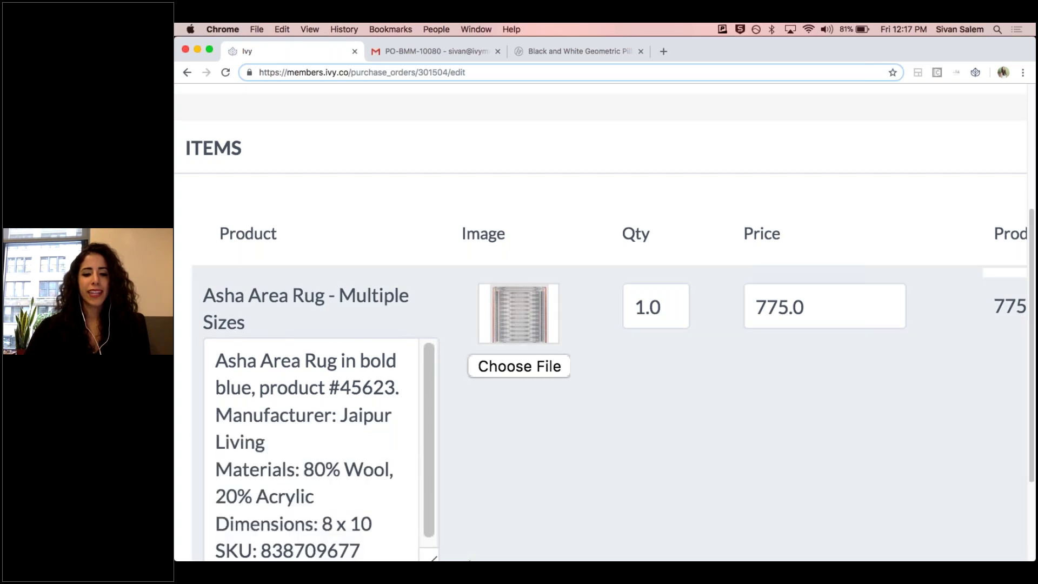
scroll(568, 428, "down", 3)
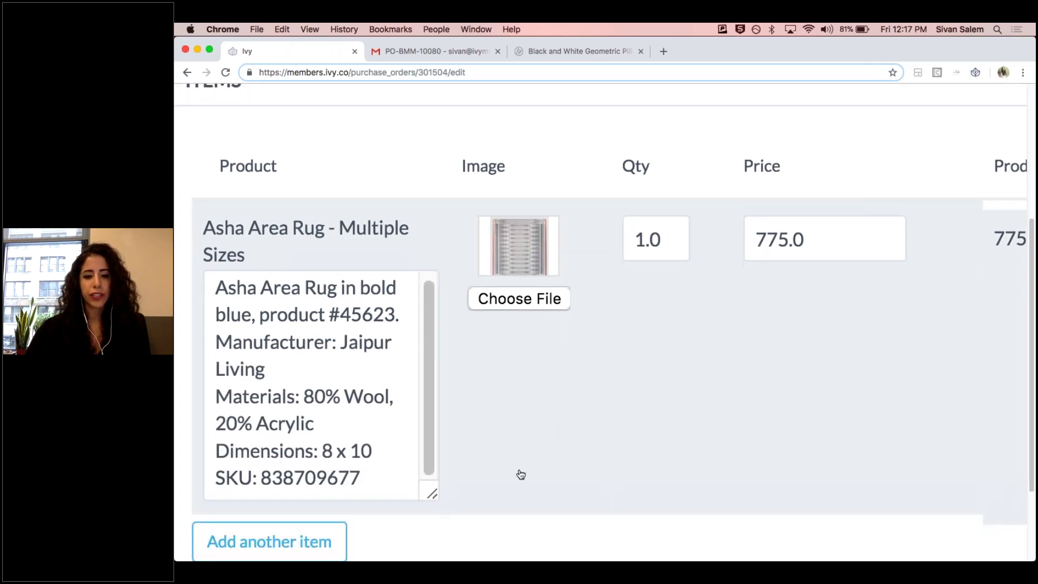
- Enlarge the rug's description box further and review its name, product number, manufacturer, dimensions and SKU details
left_click_drag(433, 493, 442, 548)
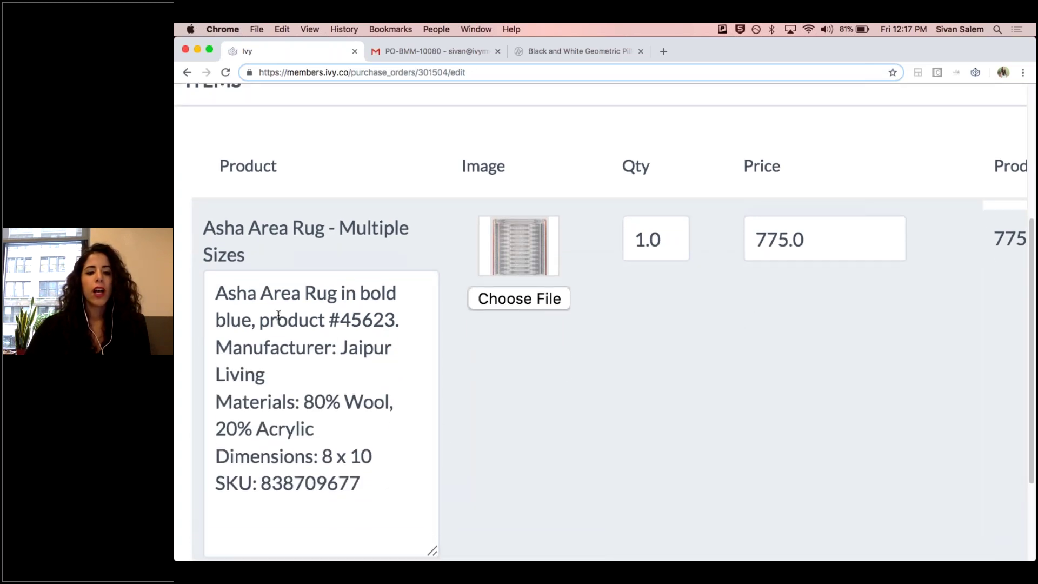
left_click_drag(222, 290, 400, 317)
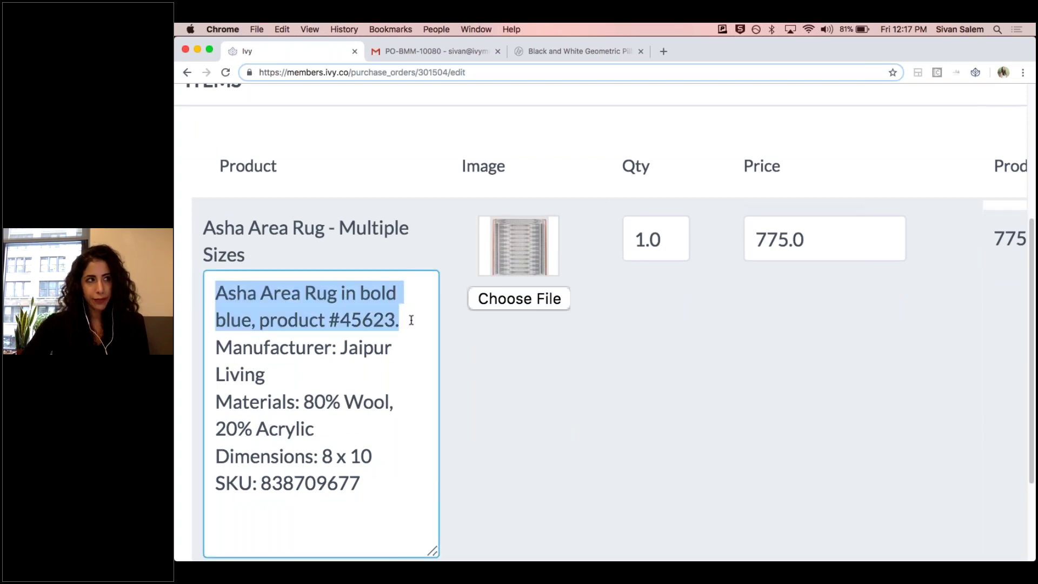
left_click_drag(217, 348, 337, 346)
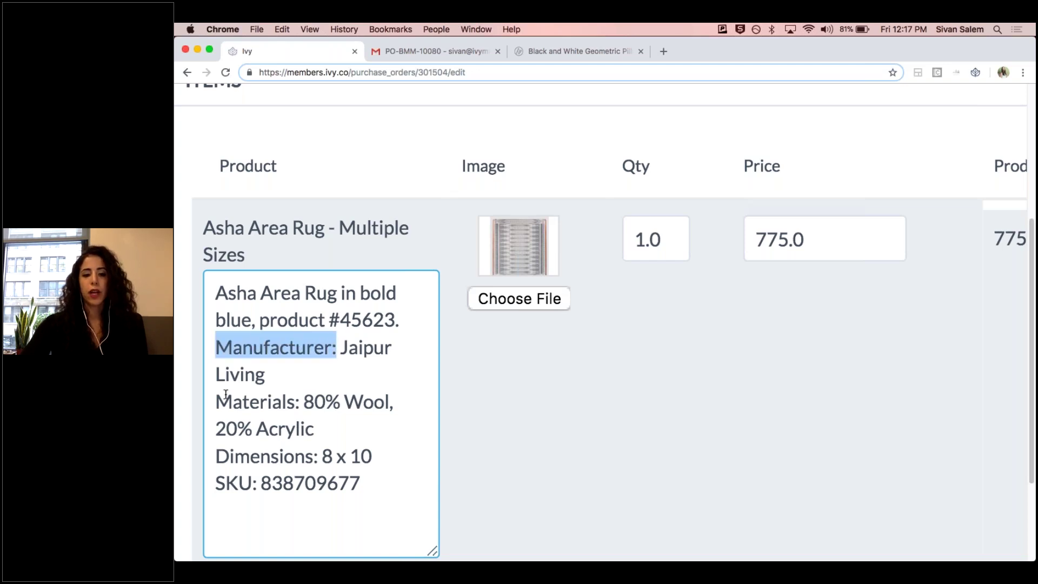
left_click_drag(216, 456, 319, 457)
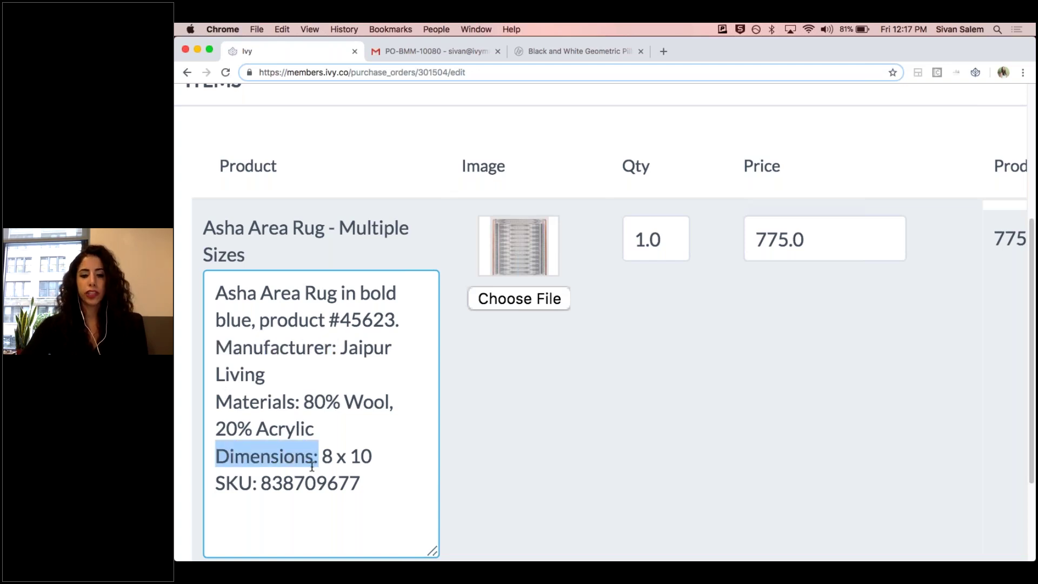
left_click_drag(216, 482, 258, 483)
left_click(298, 370)
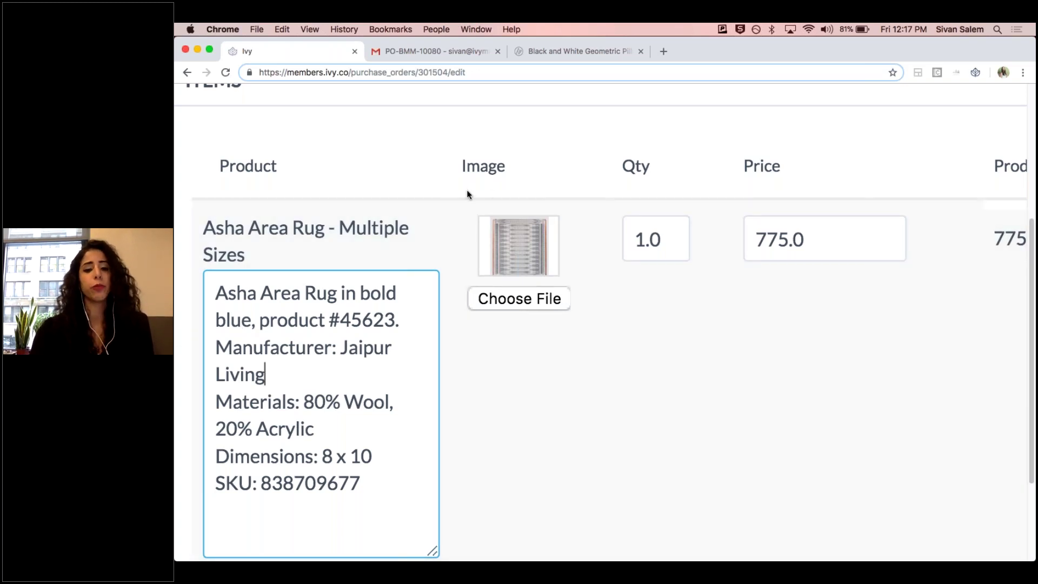
- Set the shipping cost of the Asha Area Rug to 75
scroll(467, 194, "right", 5)
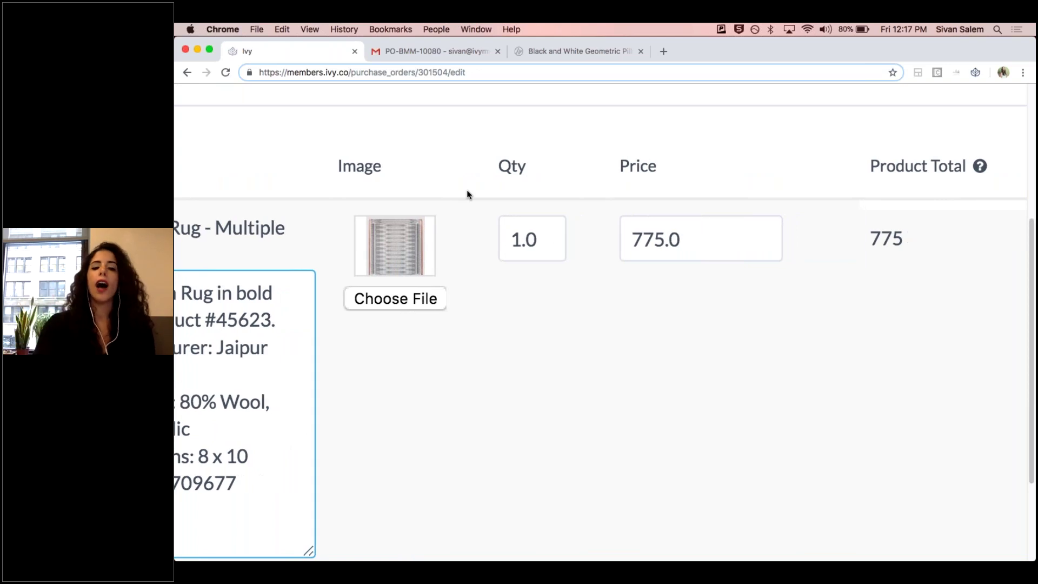
scroll(468, 194, "up", 1)
scroll(468, 193, "right", 3)
scroll(468, 193, "right", 2)
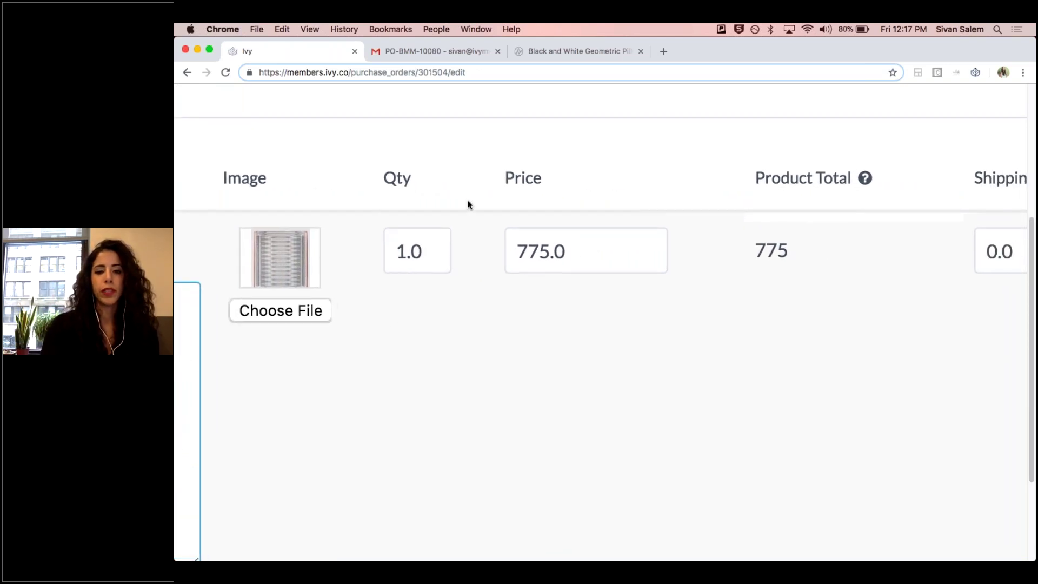
scroll(379, 278, "right", 4)
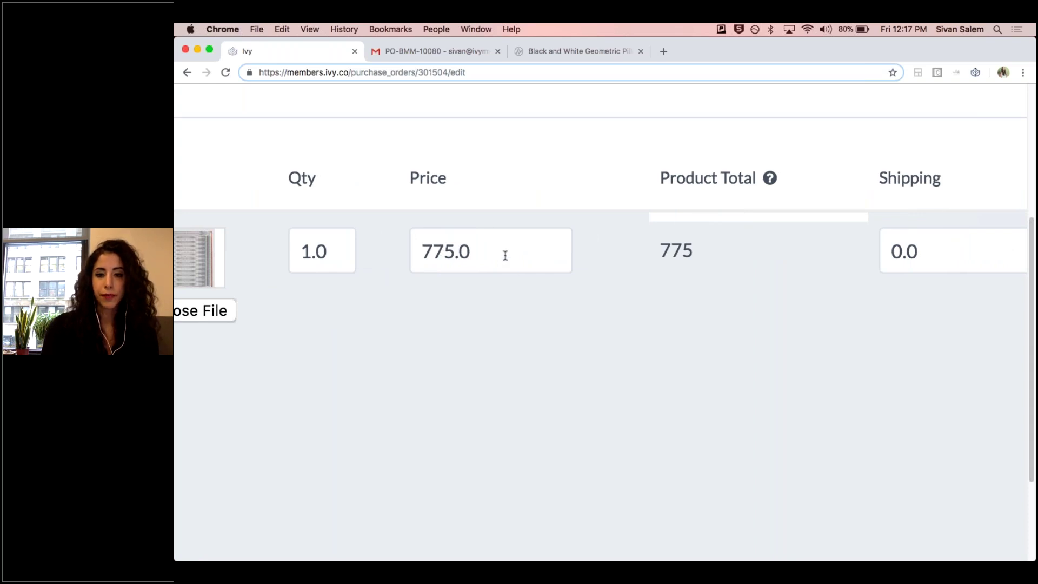
scroll(505, 254, "right", 4)
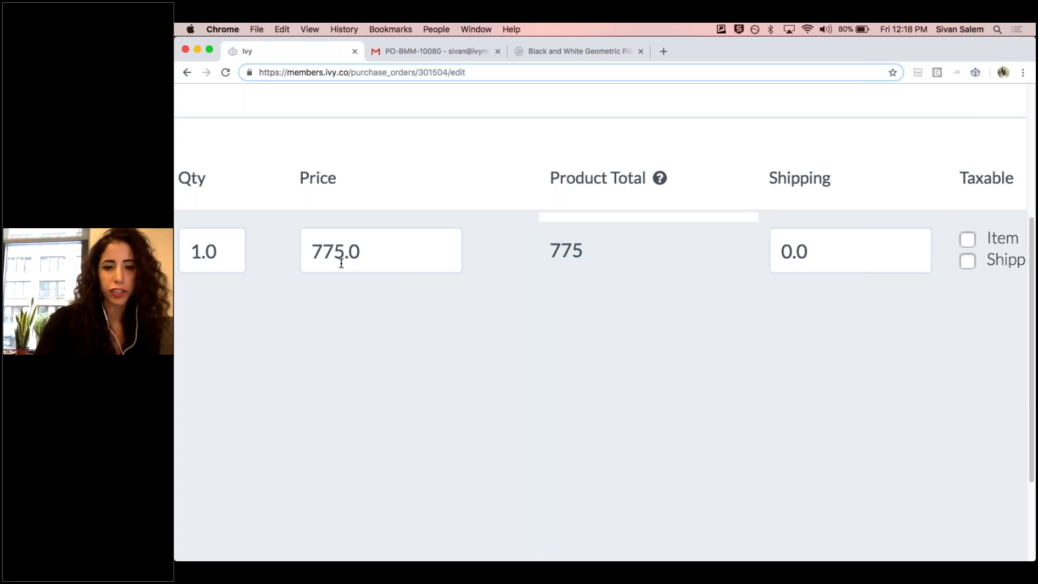
scroll(341, 263, "right", 5)
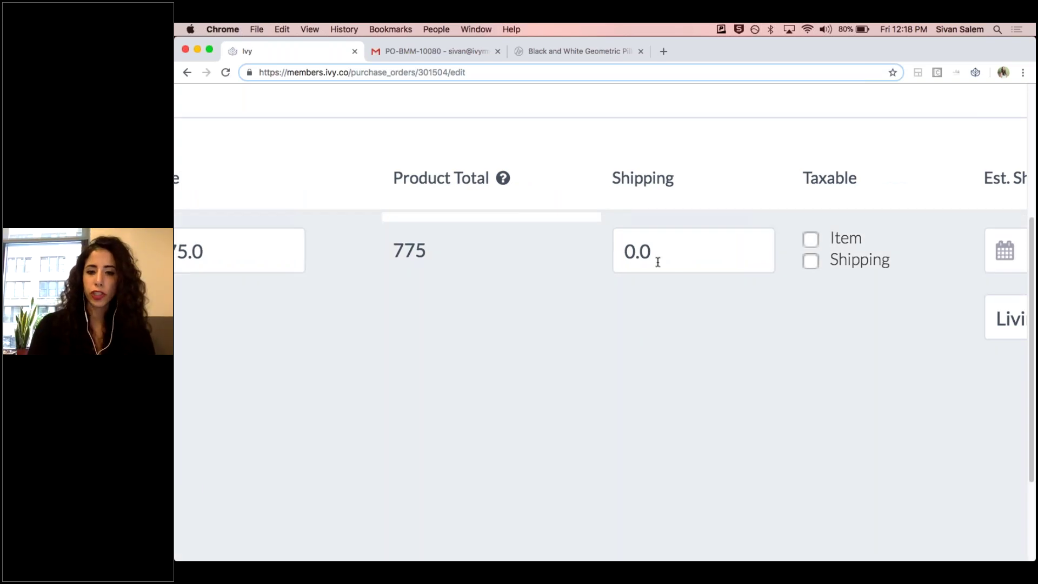
left_click(616, 250)
type("75")
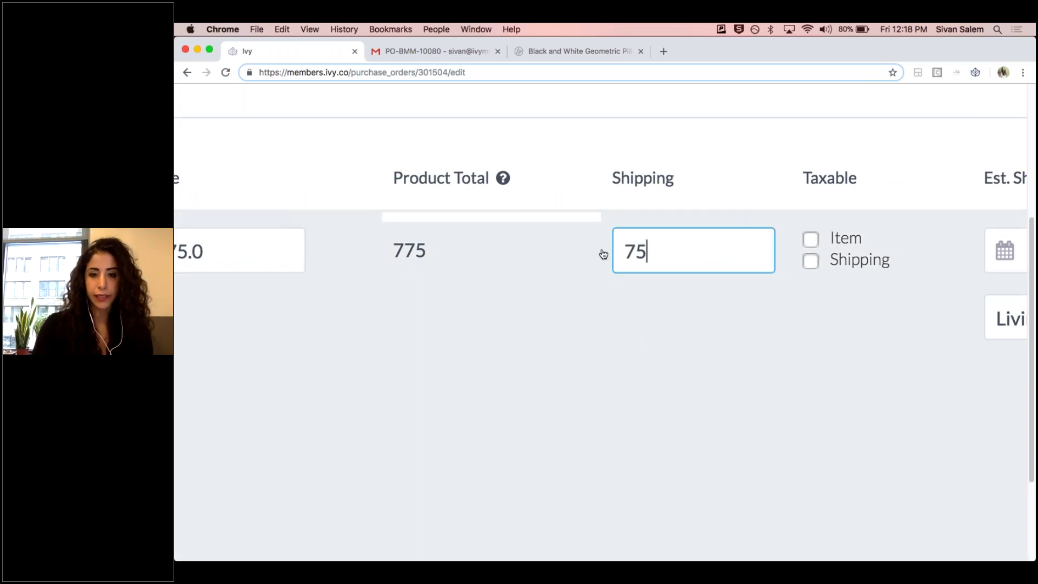
- Examine the Taxable options for the rug item and its shipping
scroll(793, 172, "right", 3)
left_click_drag(691, 176, 760, 178)
left_click(760, 178)
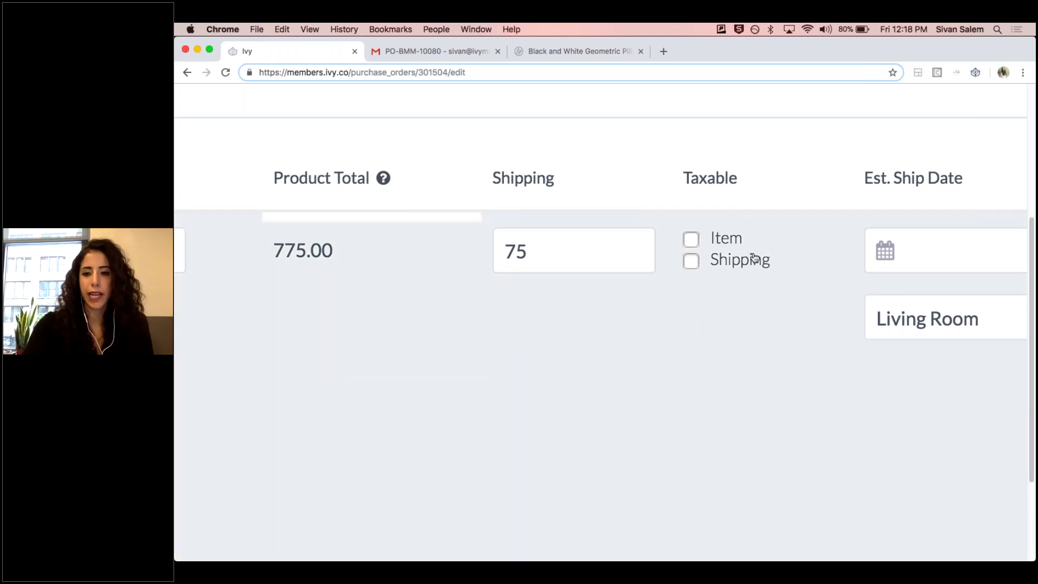
- Set the rug's estimated ship date to 01/17/2019
key("super+minus")
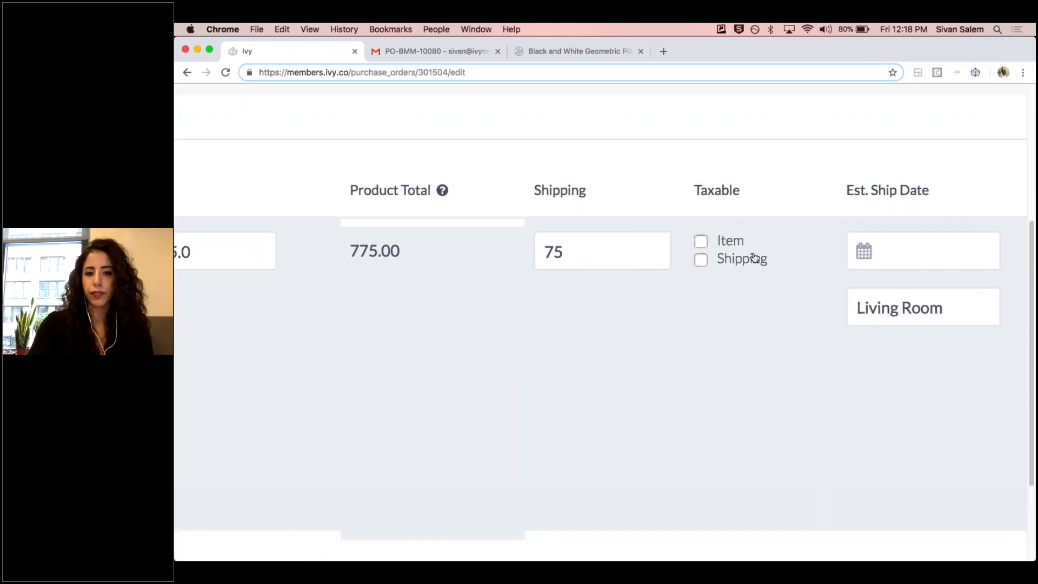
scroll(753, 258, "right", 3)
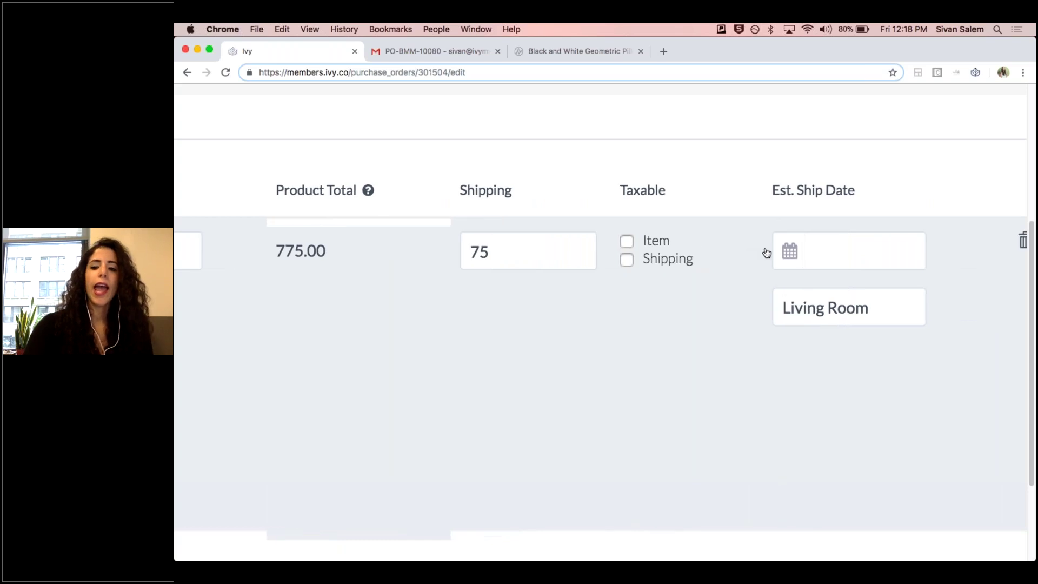
scroll(883, 253, "right", 3)
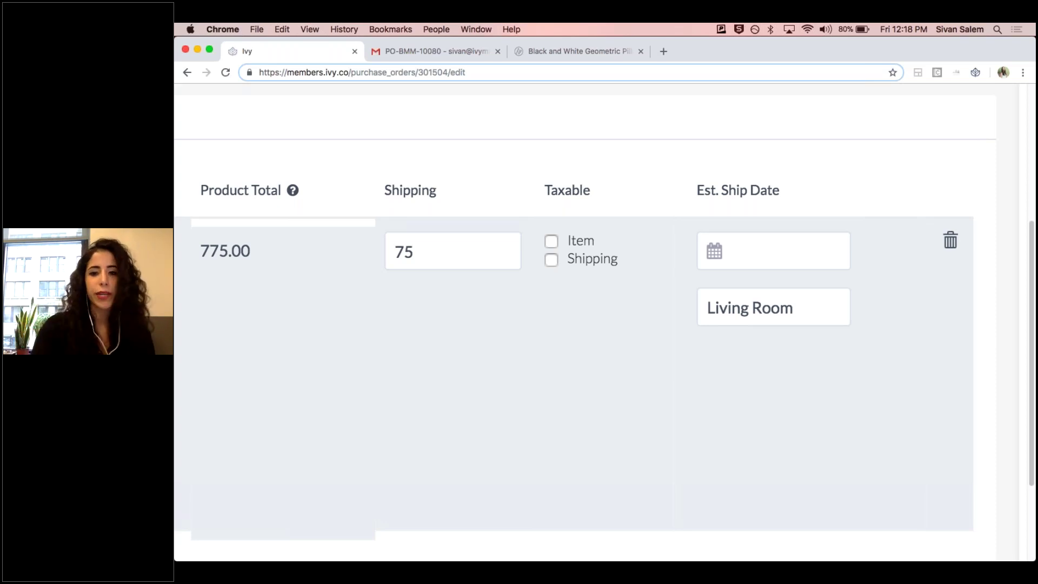
left_click(777, 251)
scroll(777, 252, "up", 3)
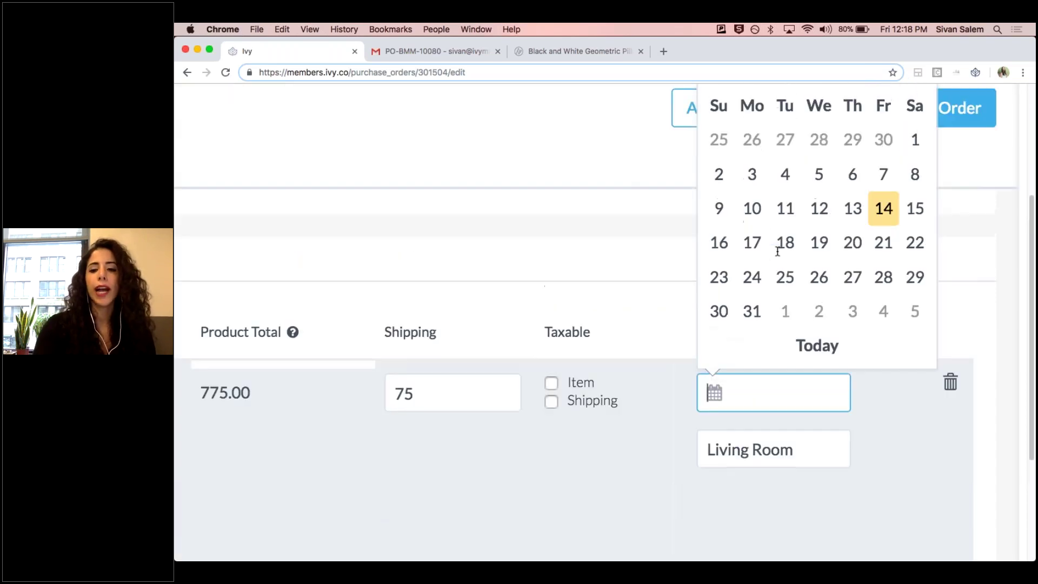
scroll(763, 265, "down", 1)
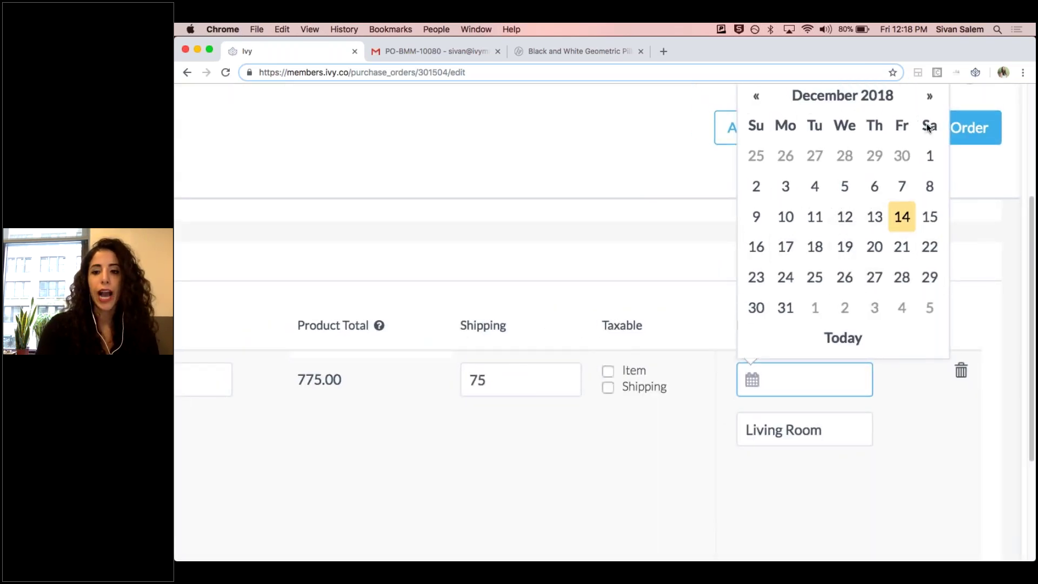
left_click(931, 97)
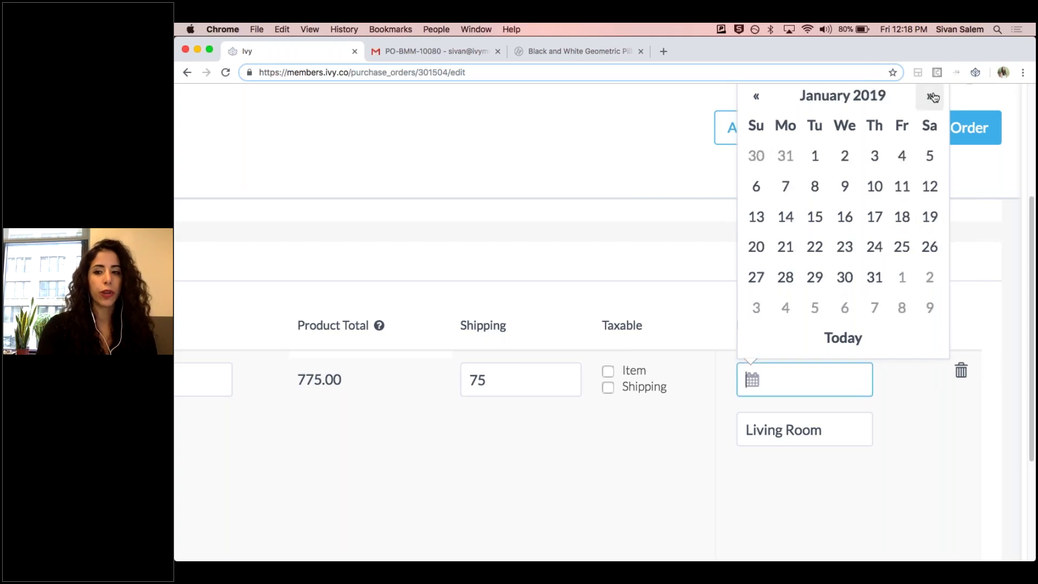
left_click(875, 217)
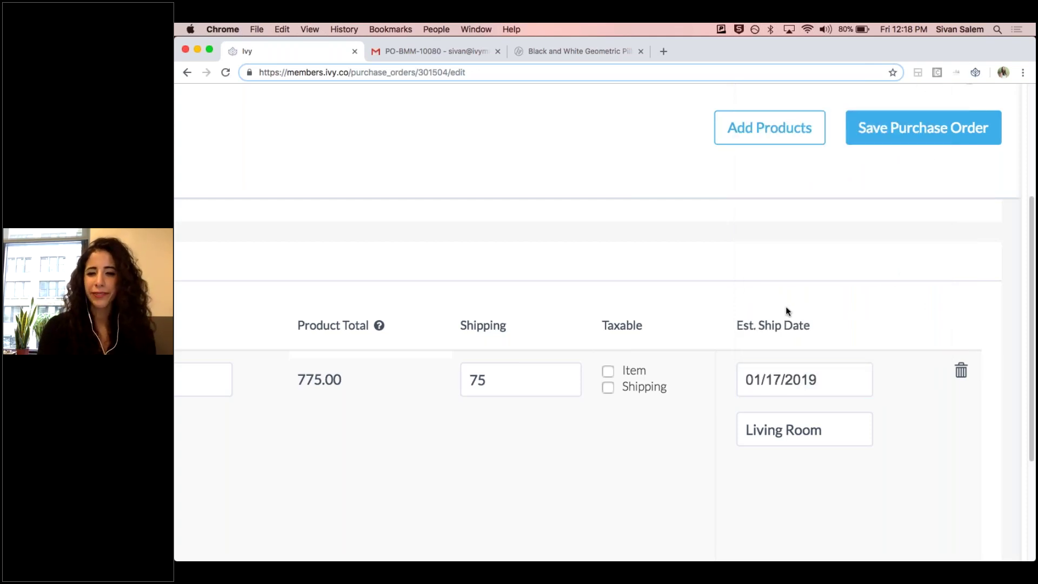
- Replace the rug's side-mark with LR, the client's first name and RUG in capitals, joined by hyphens
scroll(783, 321, "down", 3)
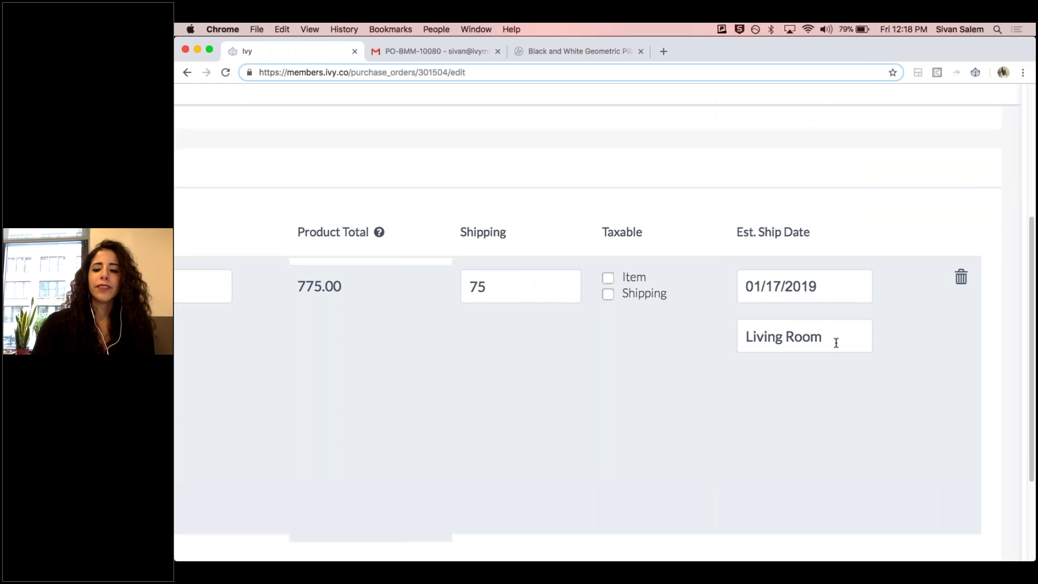
left_click_drag(843, 343, 740, 336)
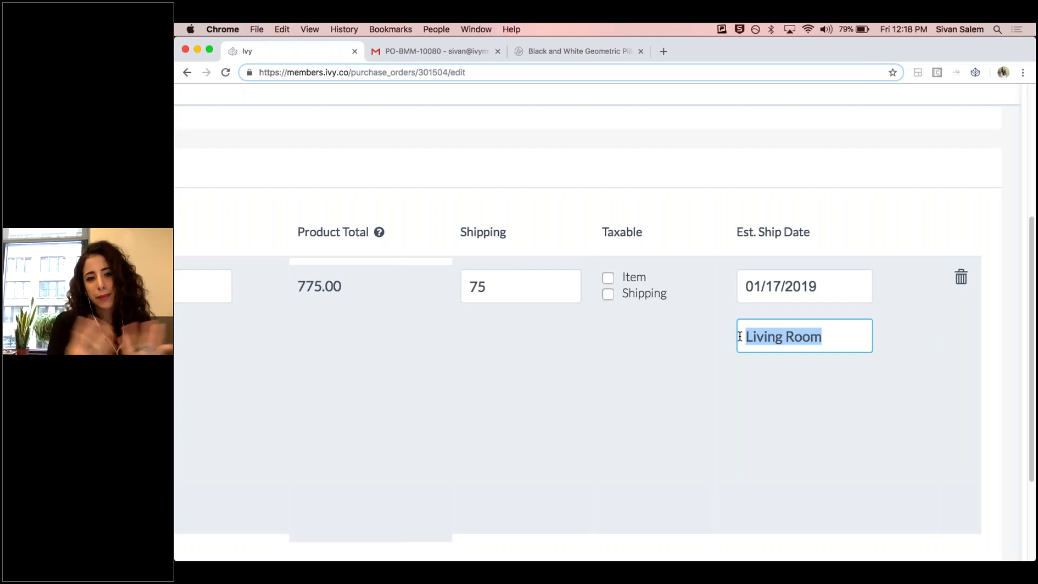
key("BackSpace")
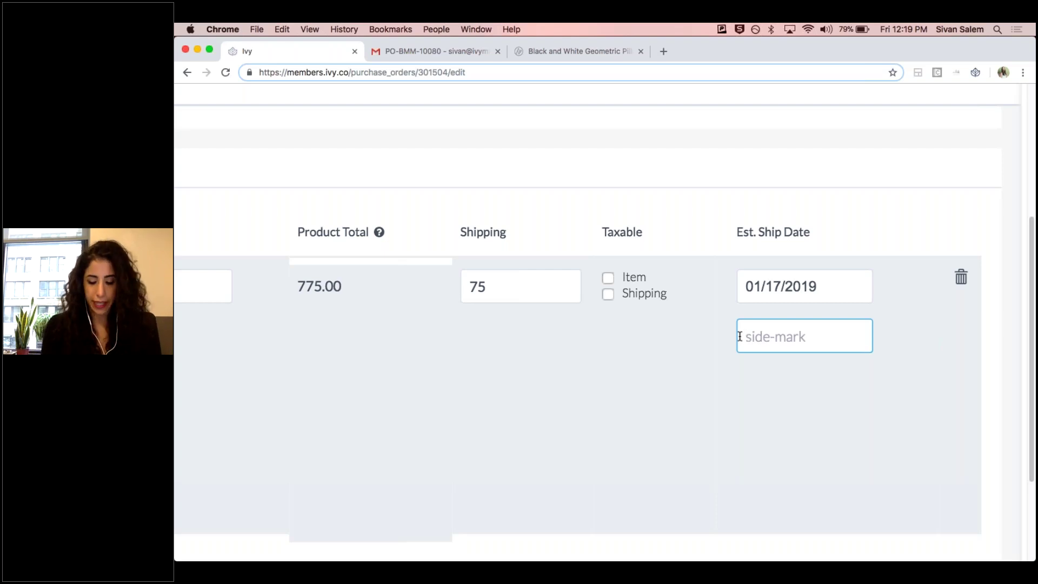
type("LR-R")
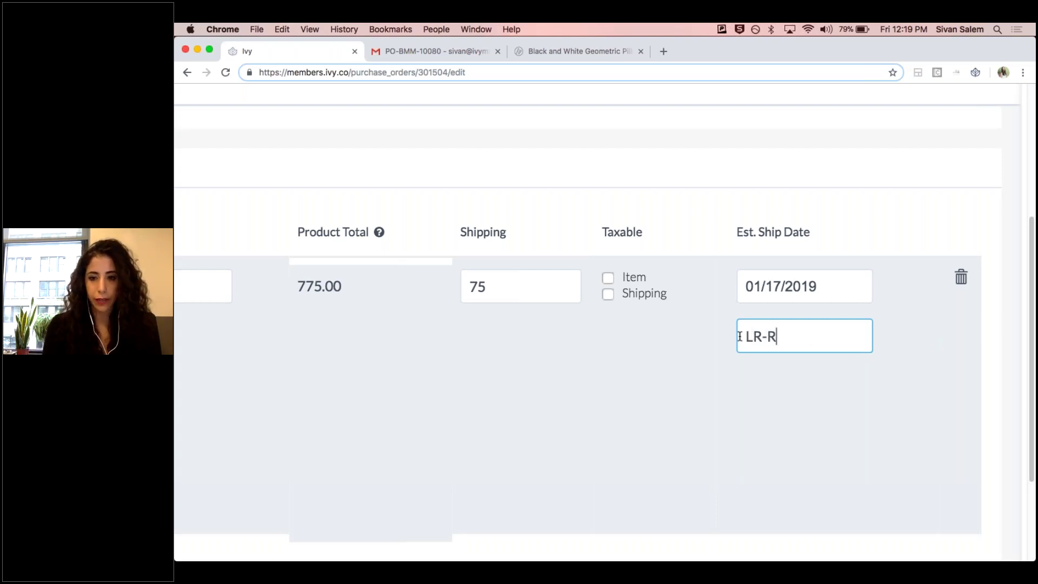
key("BackSpace")
type("BOBBY-")
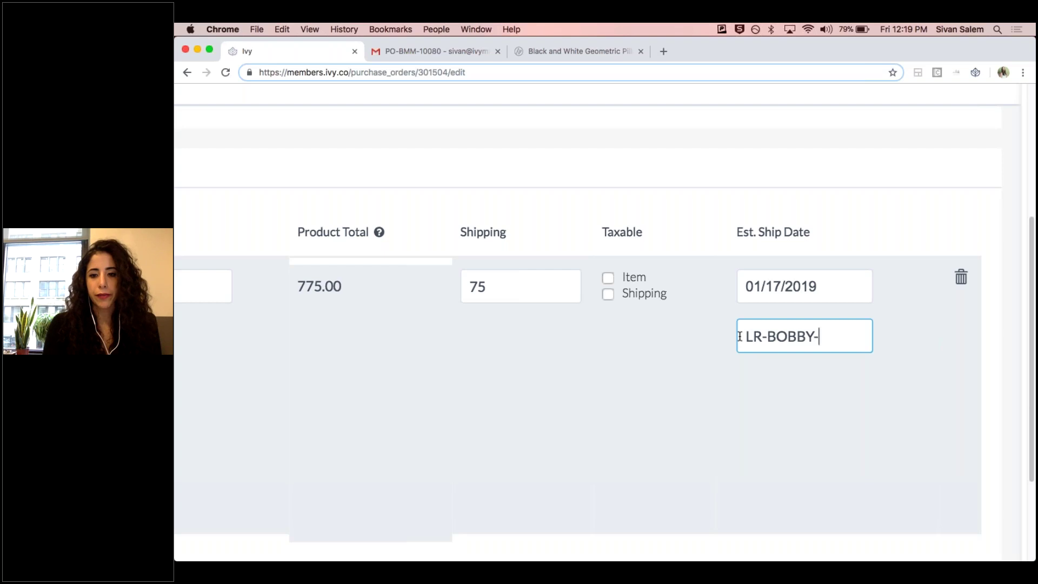
type("RUG")
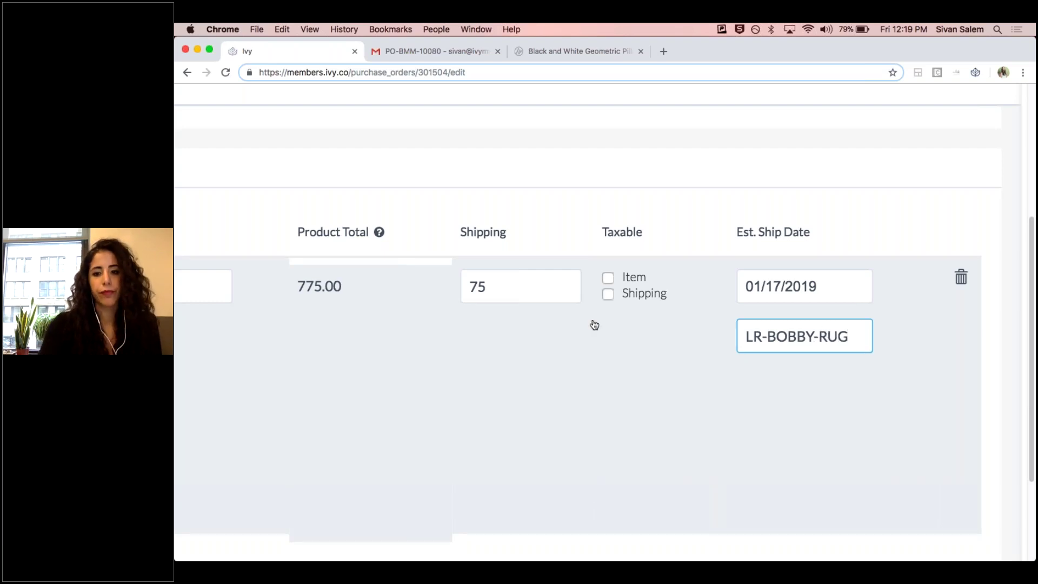
- Add the Baya Lumbar Pillow from the product library as another purchase order item and close the library
scroll(595, 325, "down", 5)
scroll(595, 324, "down", 3)
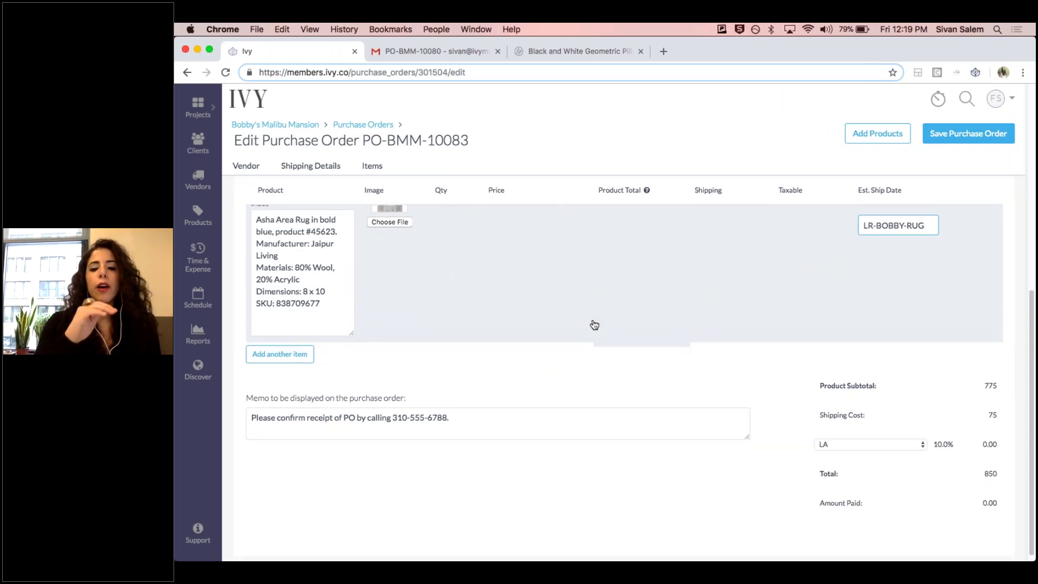
scroll(595, 324, "up", 2)
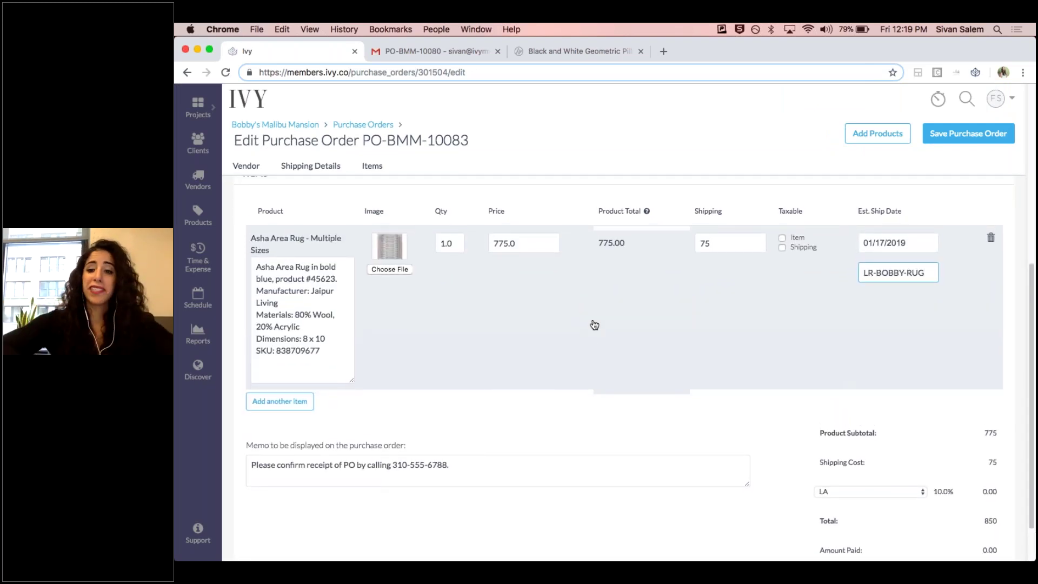
left_click(281, 403)
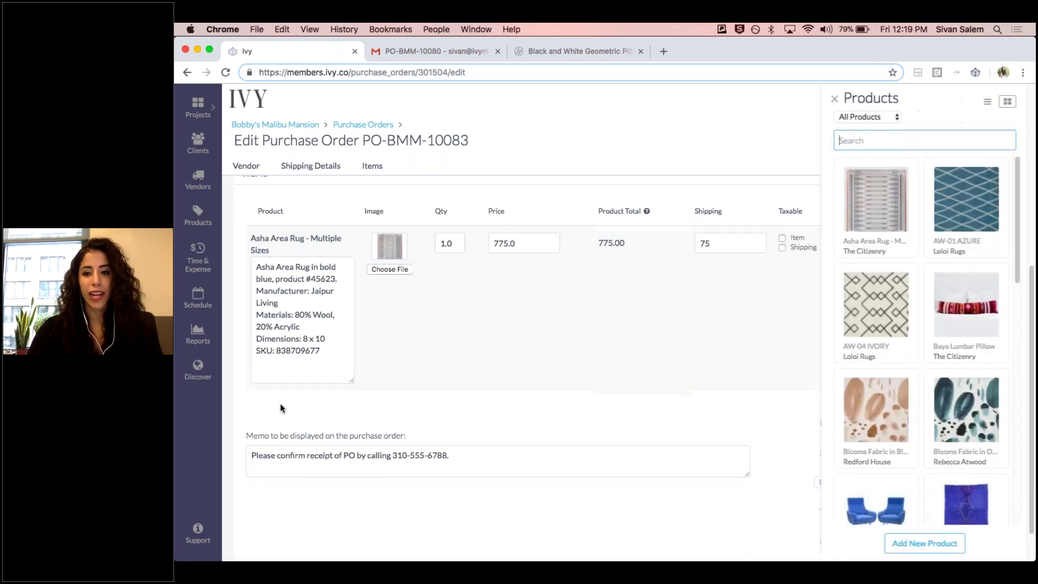
scroll(889, 259, "down", 3)
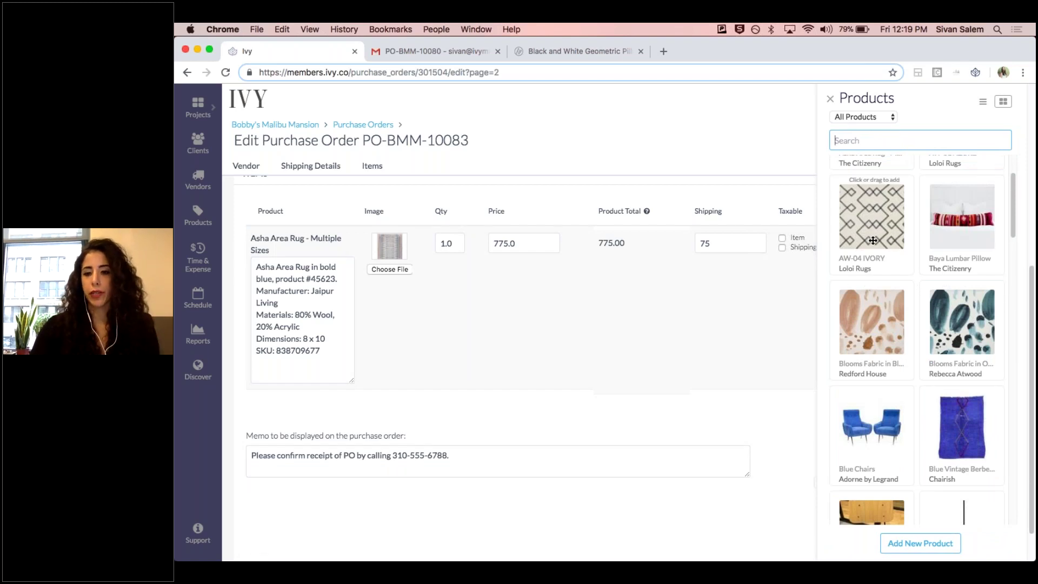
left_click(933, 253)
scroll(554, 466, "down", 2)
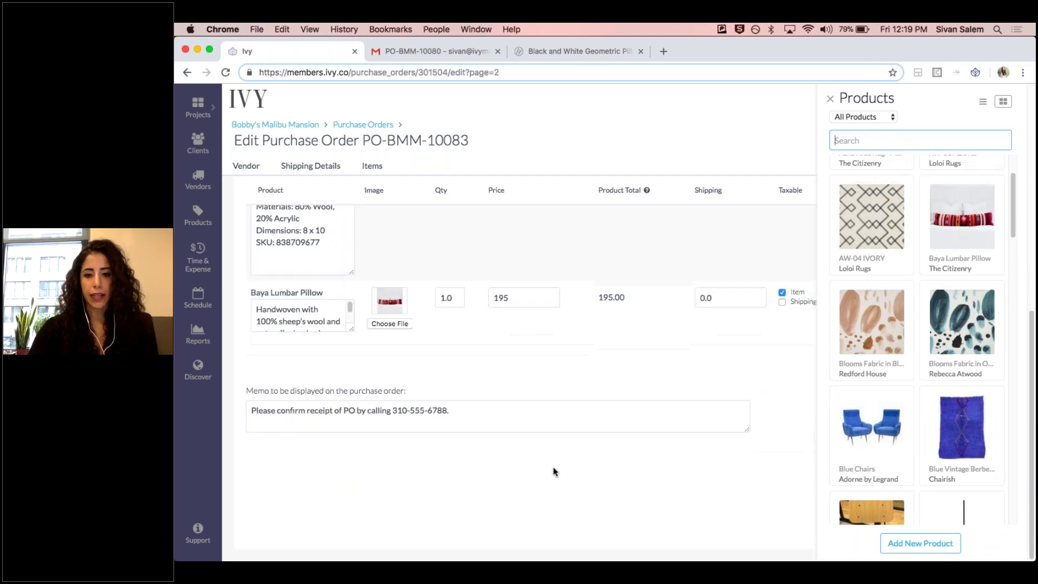
left_click(830, 98)
- Practice reordering the two purchase order items, leaving the Baya Lumbar Pillow above the Asha Area Rug
scroll(649, 319, "up", 3)
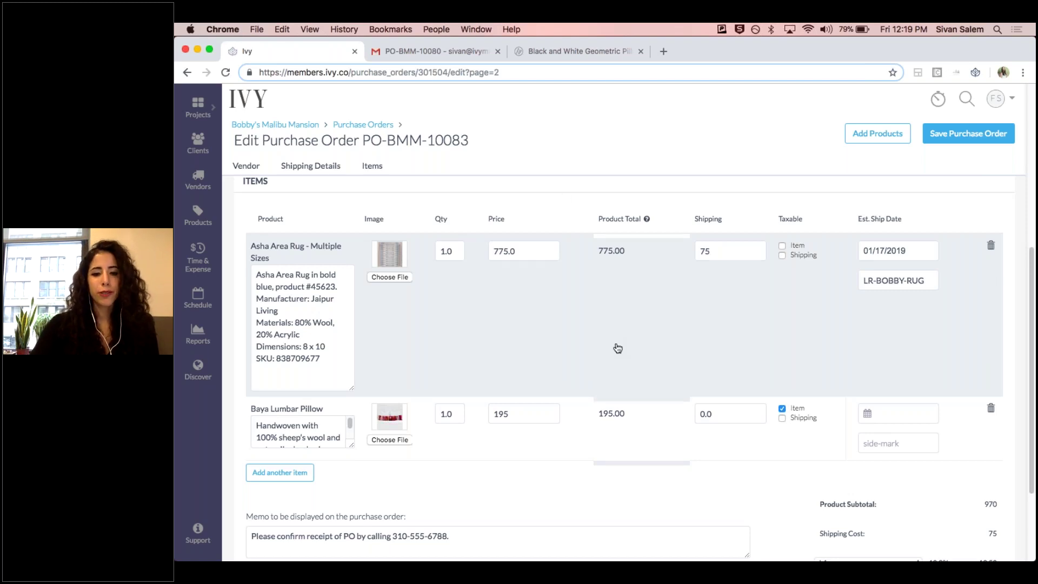
left_click_drag(581, 436, 589, 263)
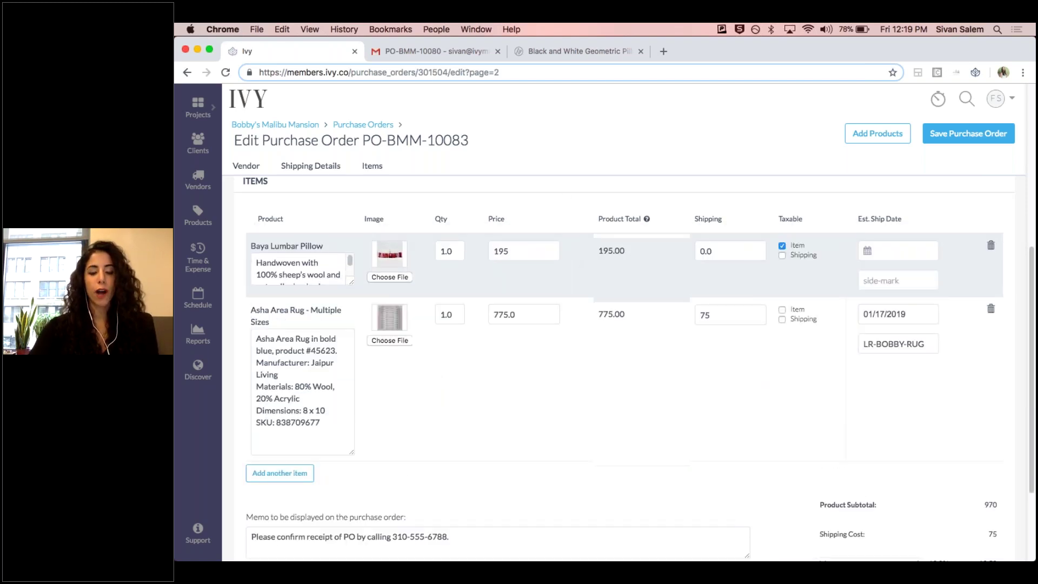
left_click_drag(544, 352, 520, 276)
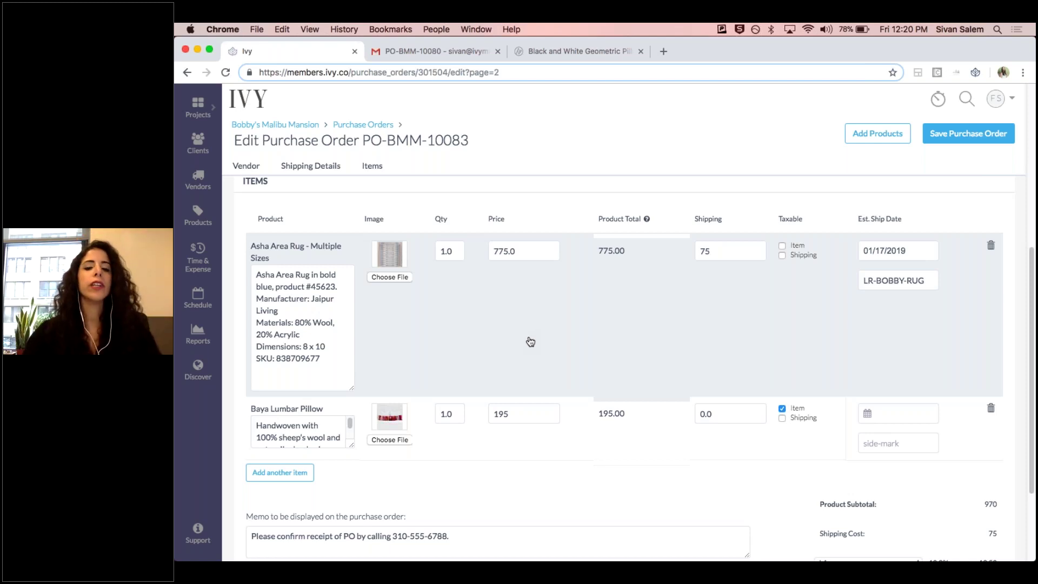
left_click_drag(584, 425, 584, 257)
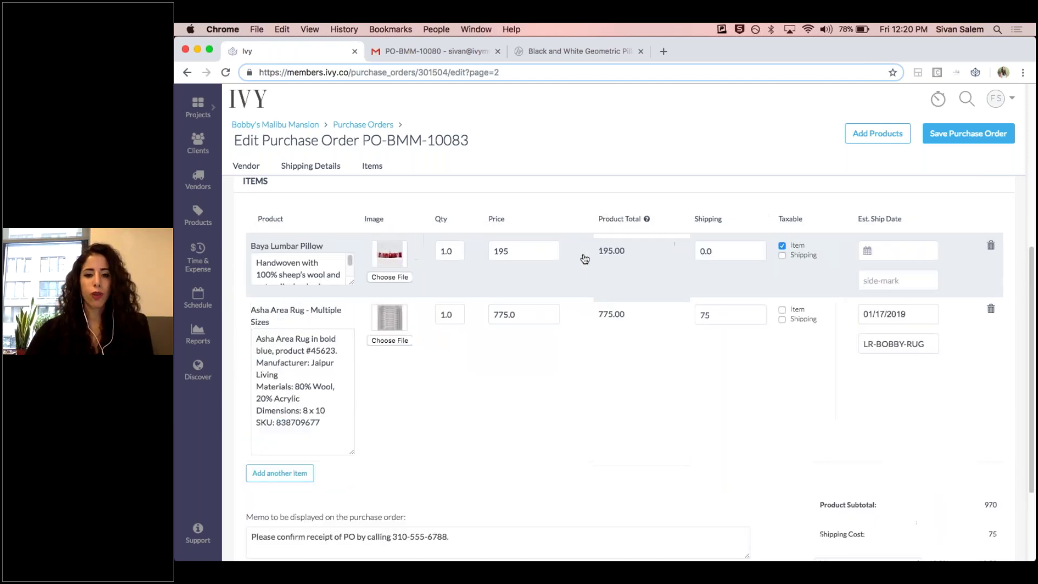
left_click_drag(568, 377, 575, 248)
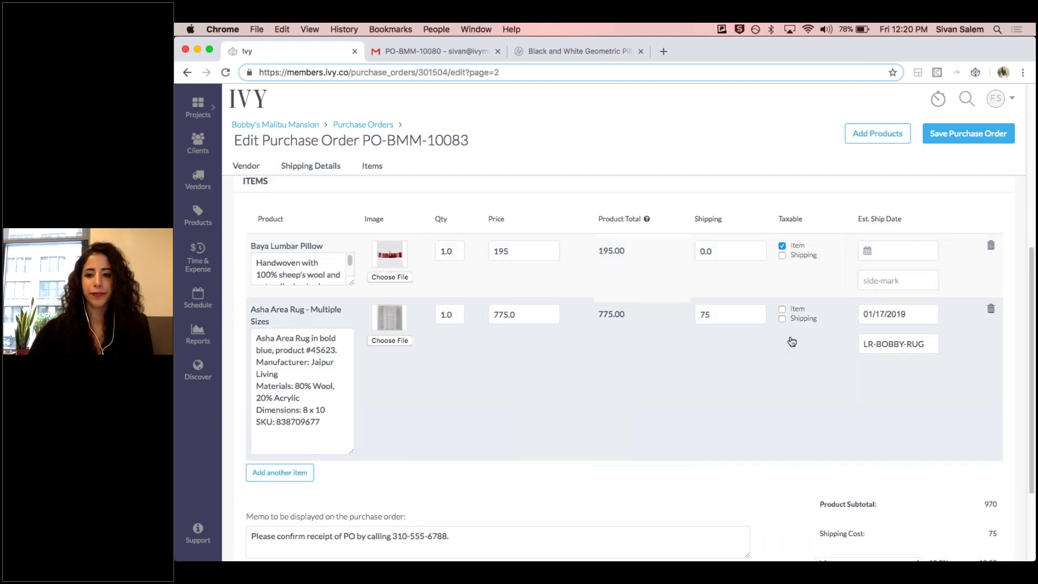
- Review the purchase order's memo and totals, and save the purchase order
scroll(781, 343, "down", 3)
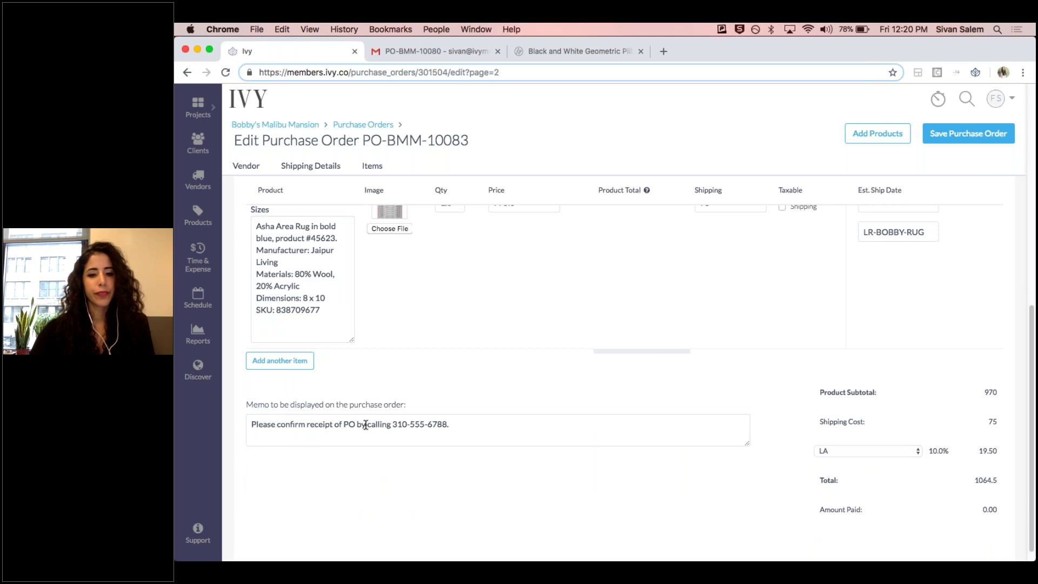
scroll(466, 426, "down", 1)
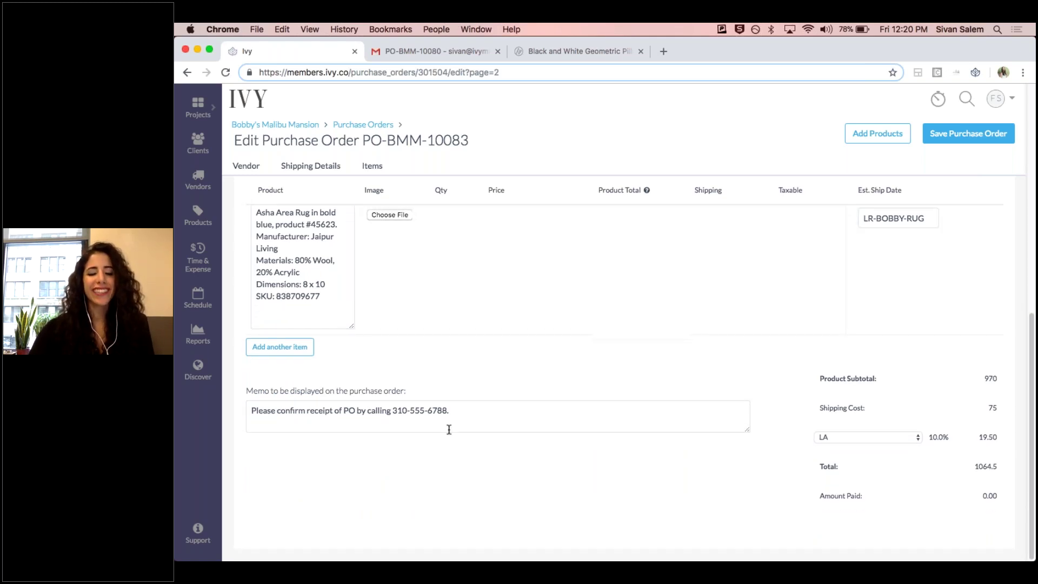
left_click_drag(493, 406, 240, 414)
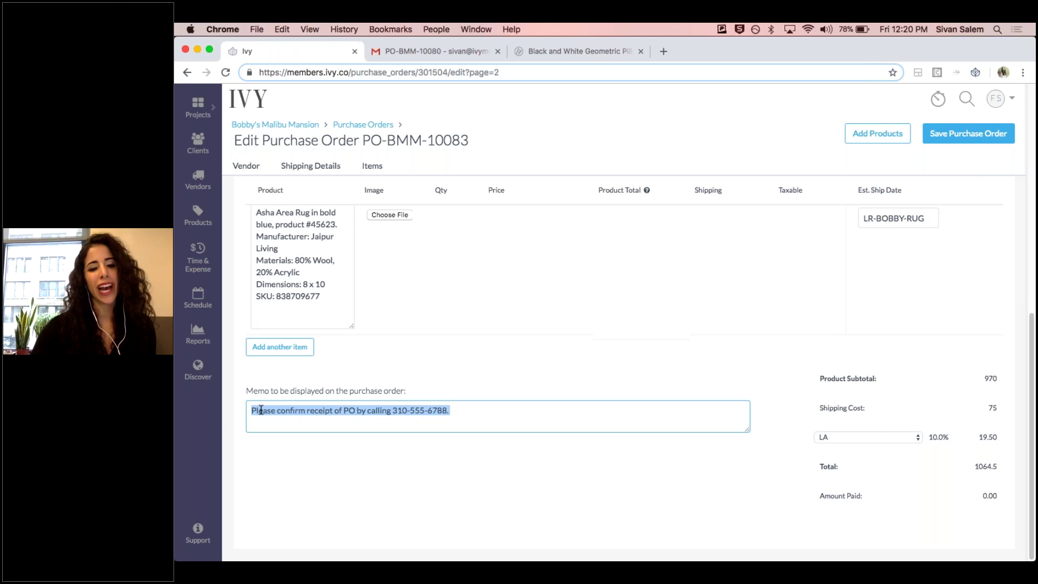
left_click(261, 410)
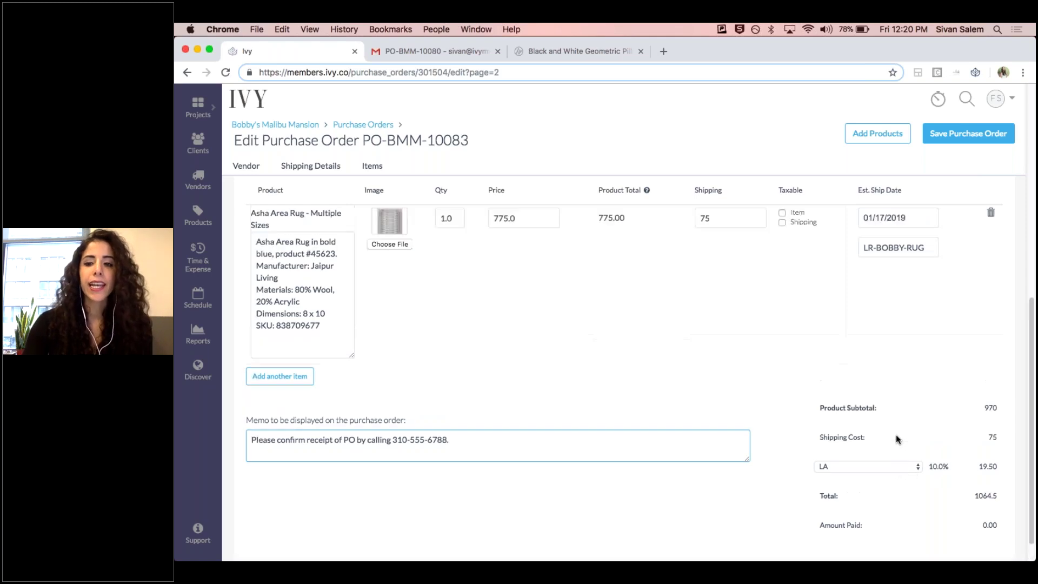
left_click(968, 134)
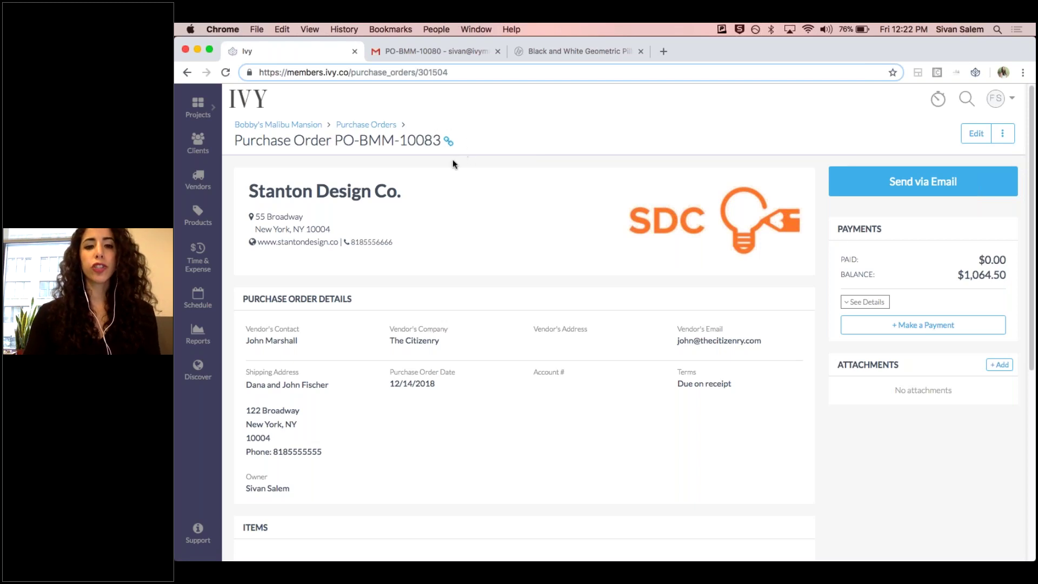
- Check which documents are connected to the saved purchase order and close the list
scroll(443, 148, "up", 2)
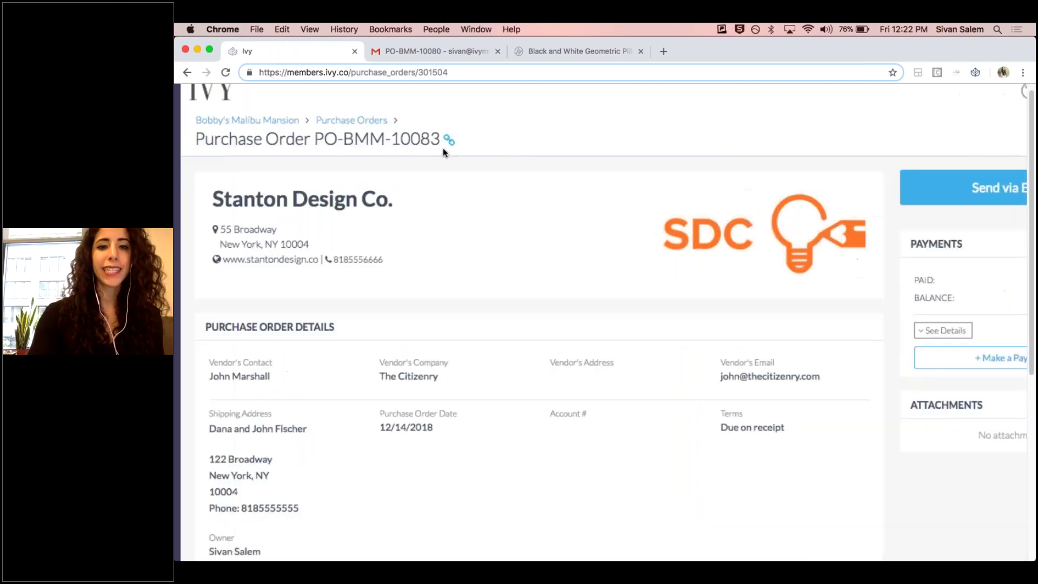
scroll(442, 147, "up", 3)
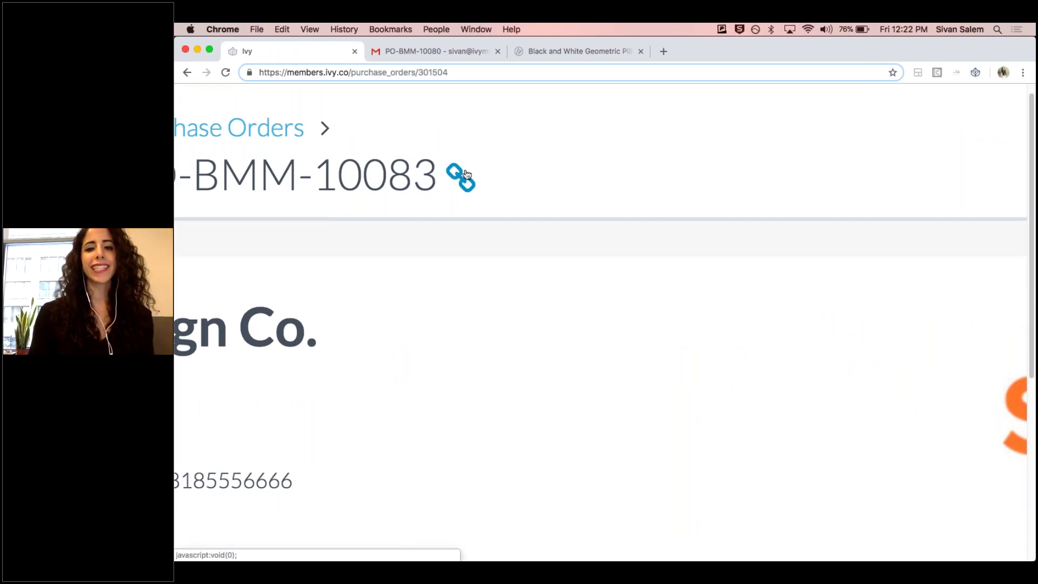
left_click(467, 174)
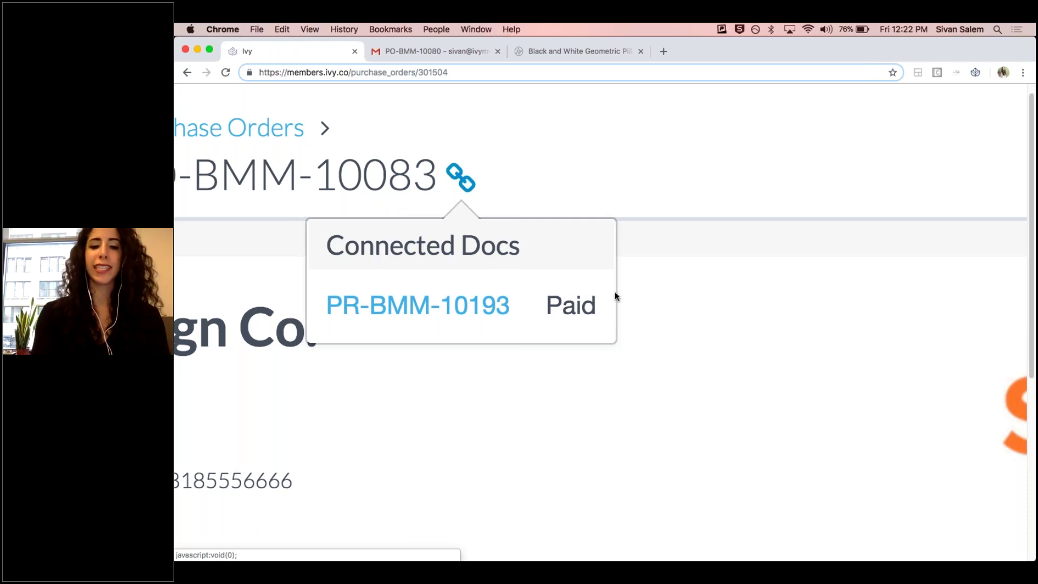
left_click(683, 296)
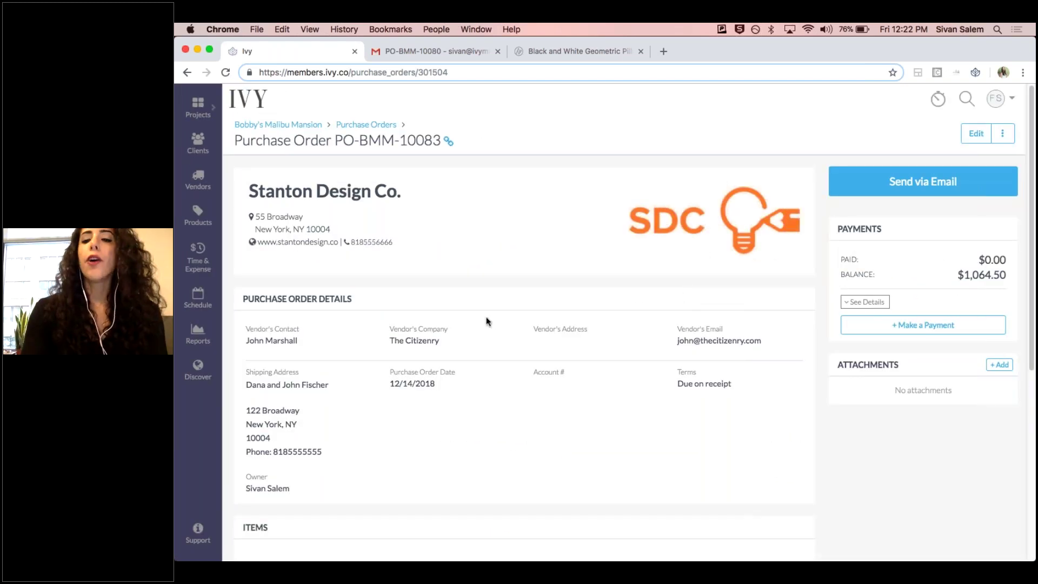
- Open the purchase order's PDF version and examine its item details, sidemark and totals
scroll(486, 322, "down", 3)
scroll(487, 321, "down", 5)
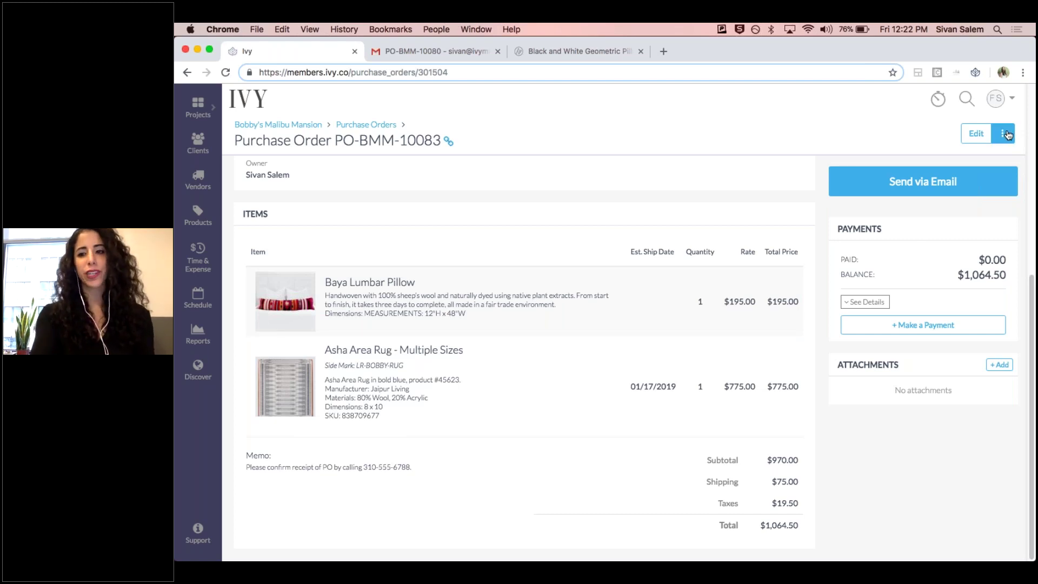
left_click(1007, 134)
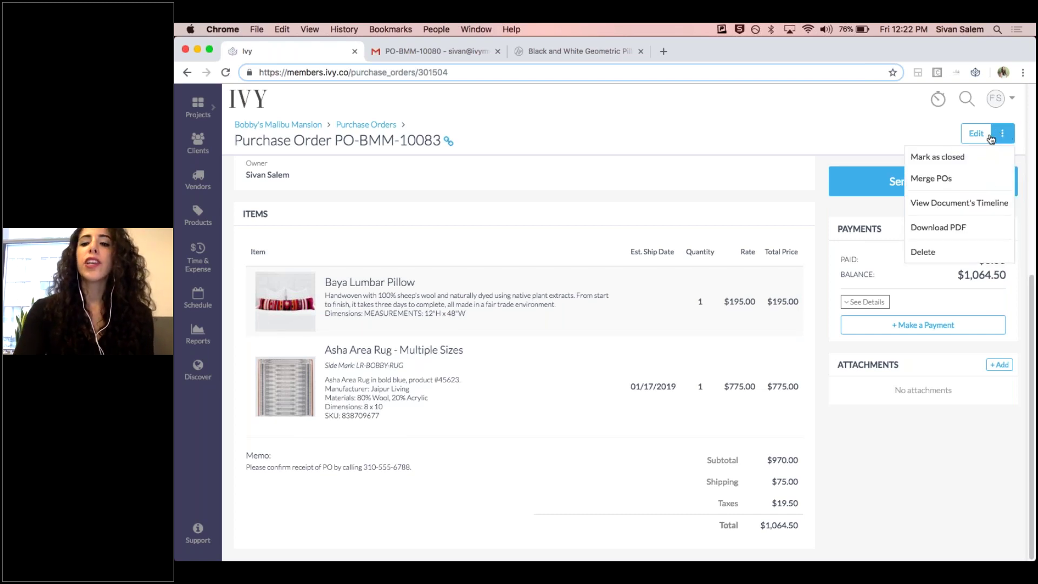
left_click(949, 231)
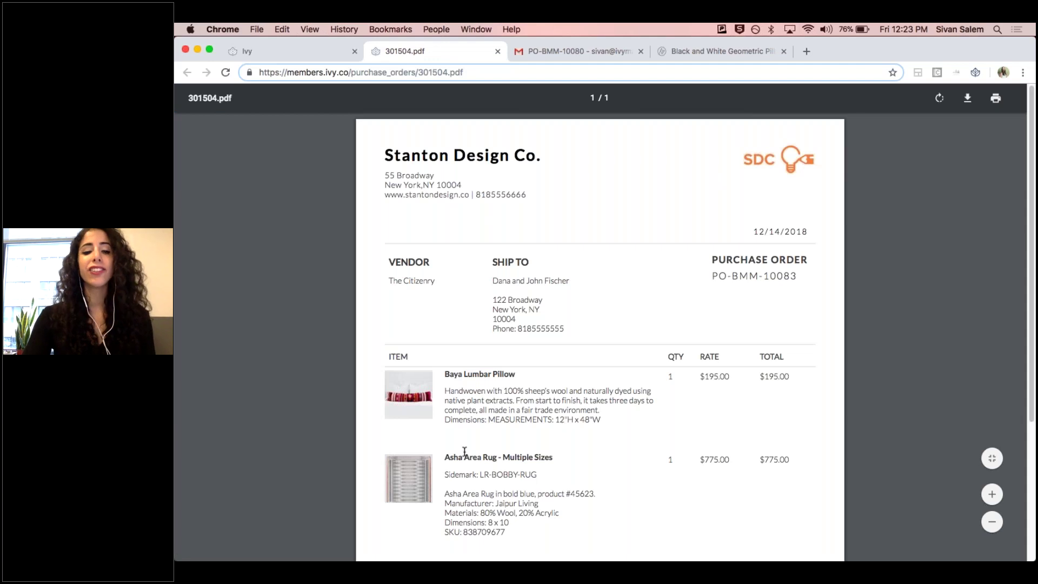
scroll(457, 427, "down", 1)
scroll(512, 418, "down", 2)
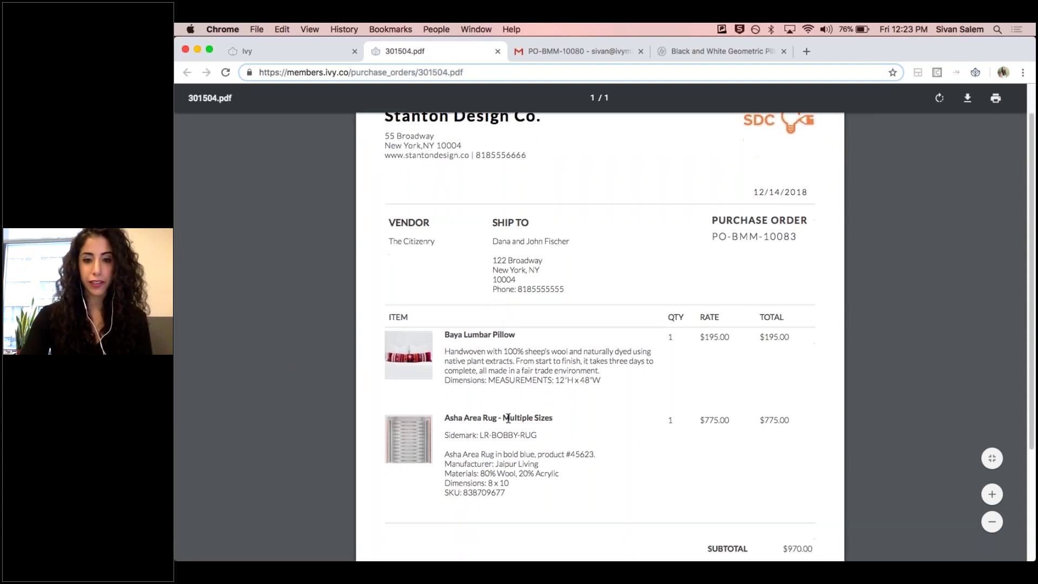
scroll(509, 418, "up", 5)
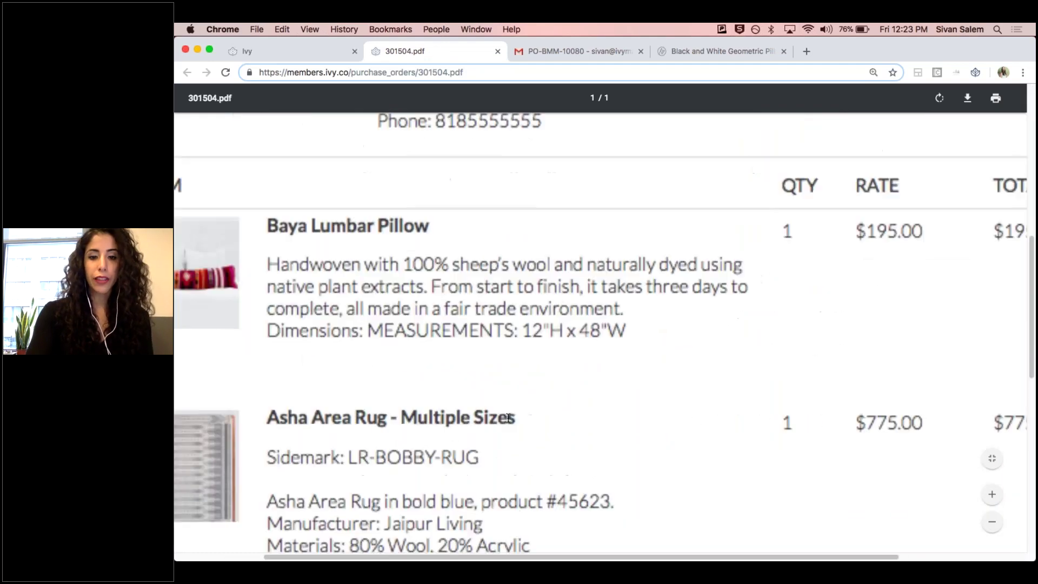
scroll(445, 490, "down", 1)
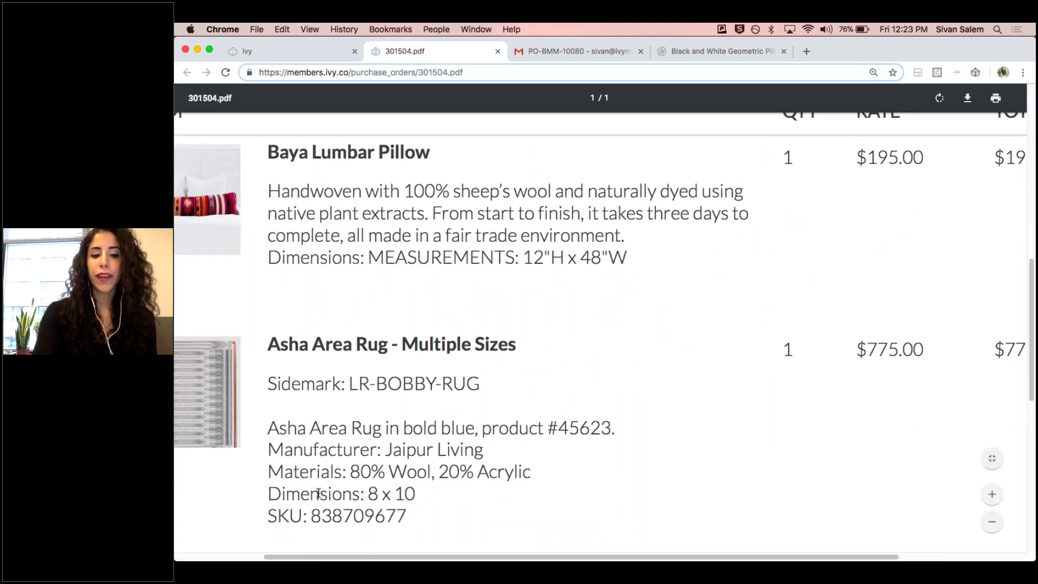
scroll(380, 393, "down", 5)
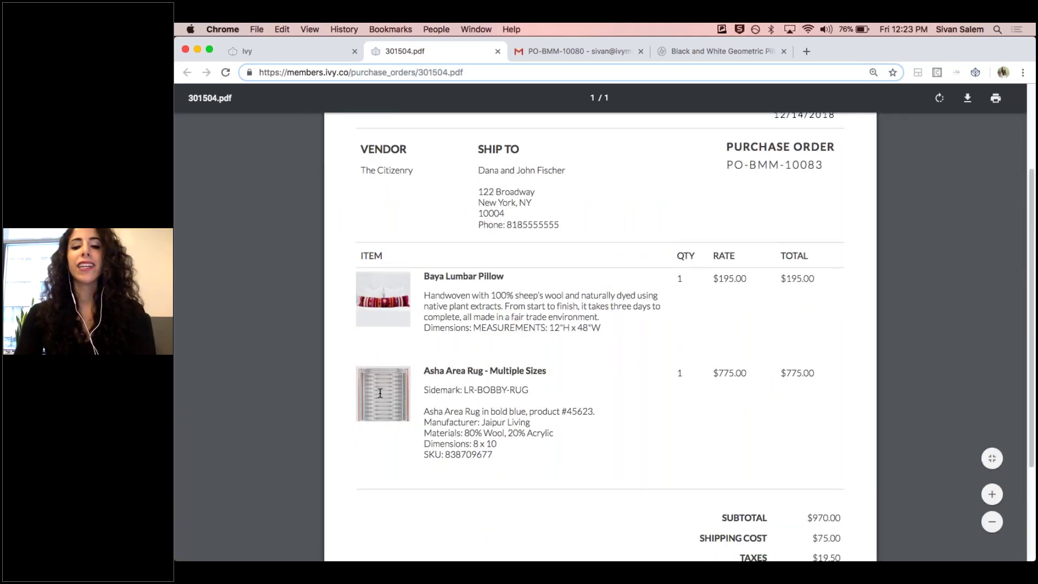
scroll(773, 308, "down", 1)
scroll(777, 398, "down", 5)
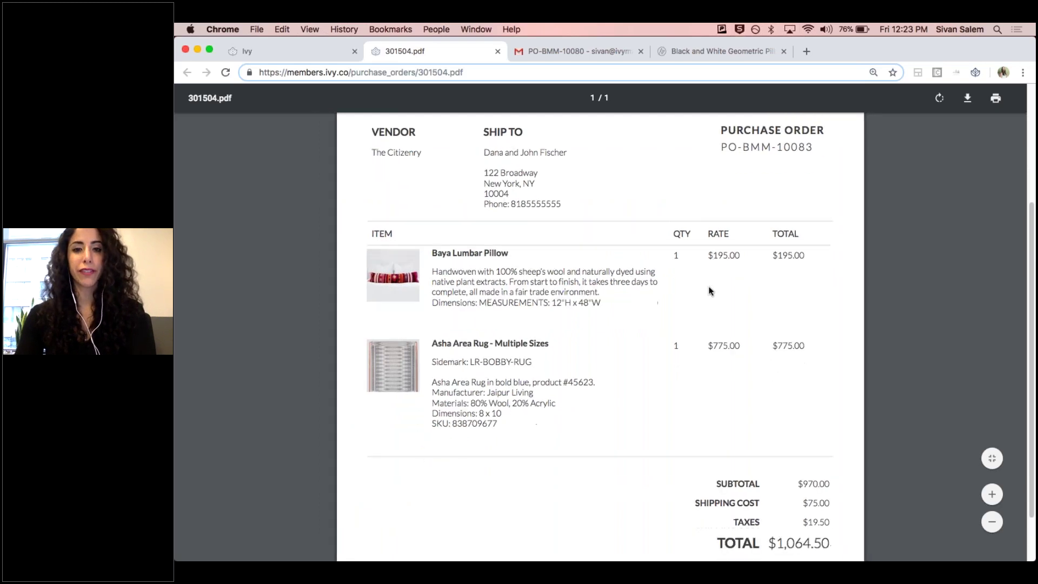
- Return to the purchase order in Ivy, view the document's timeline and close it
left_click(273, 52)
left_click(1003, 134)
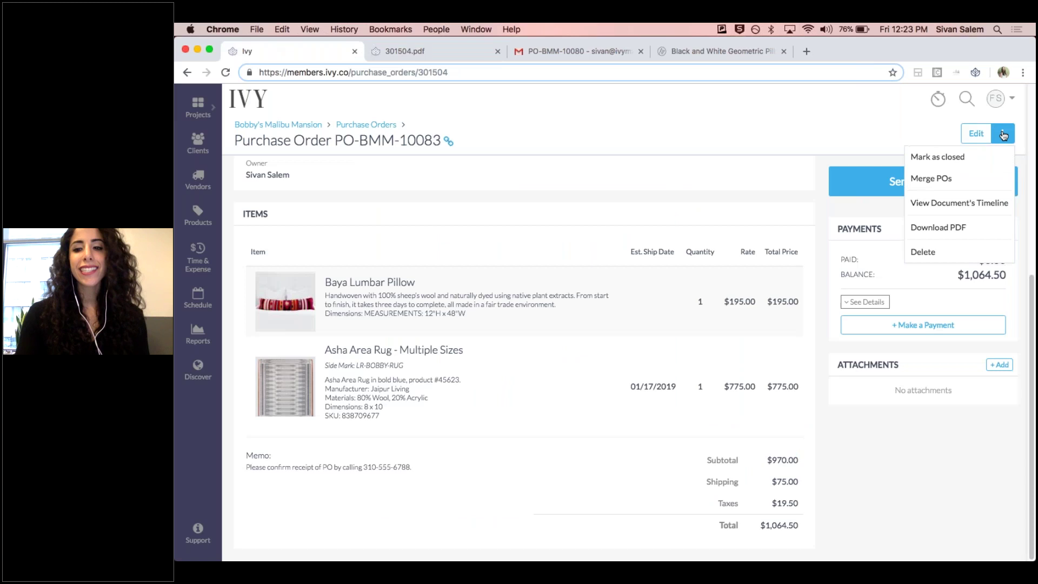
left_click(710, 174)
left_click(976, 134)
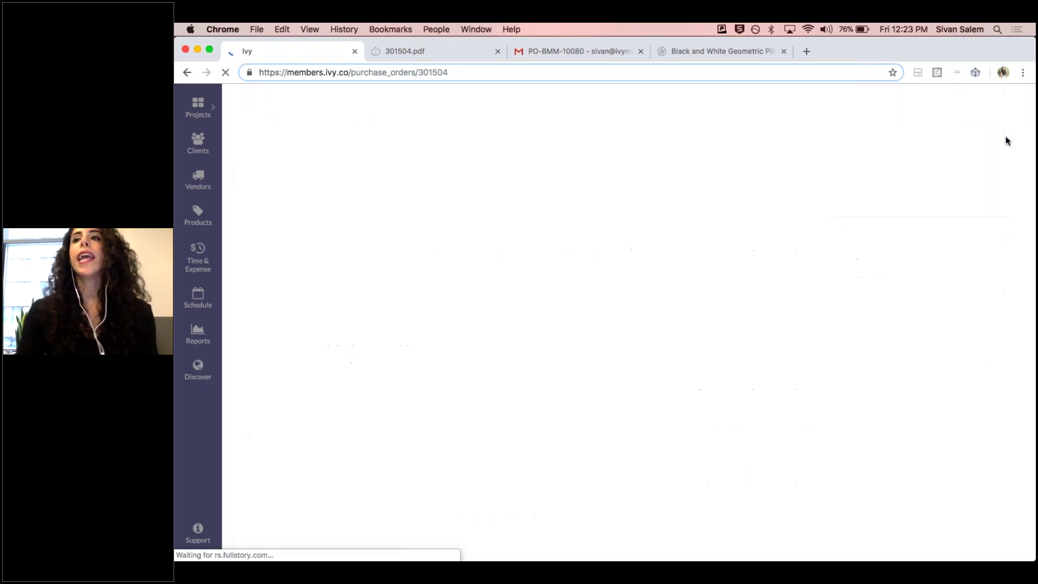
left_click(1003, 134)
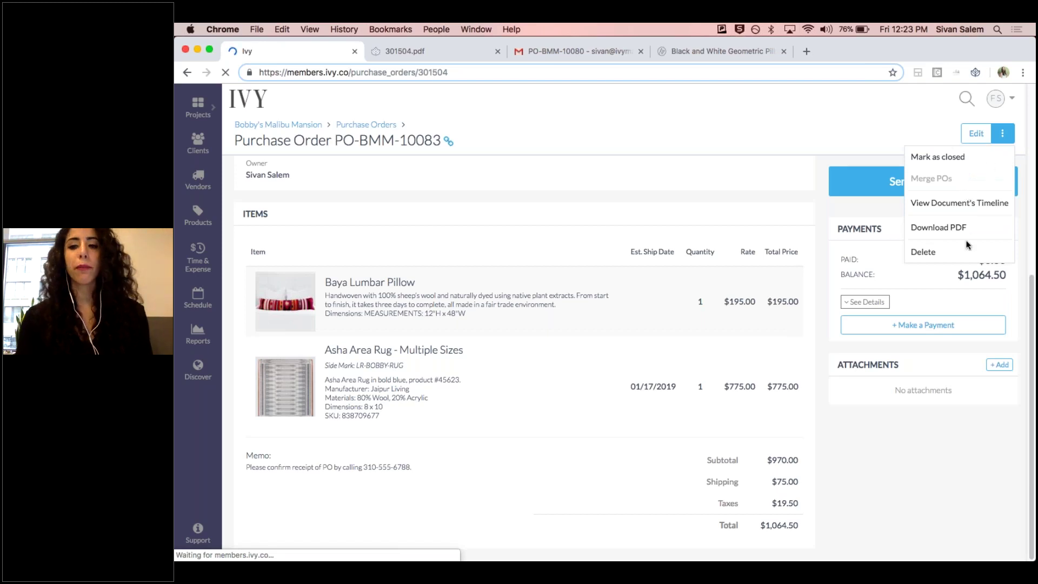
left_click(965, 204)
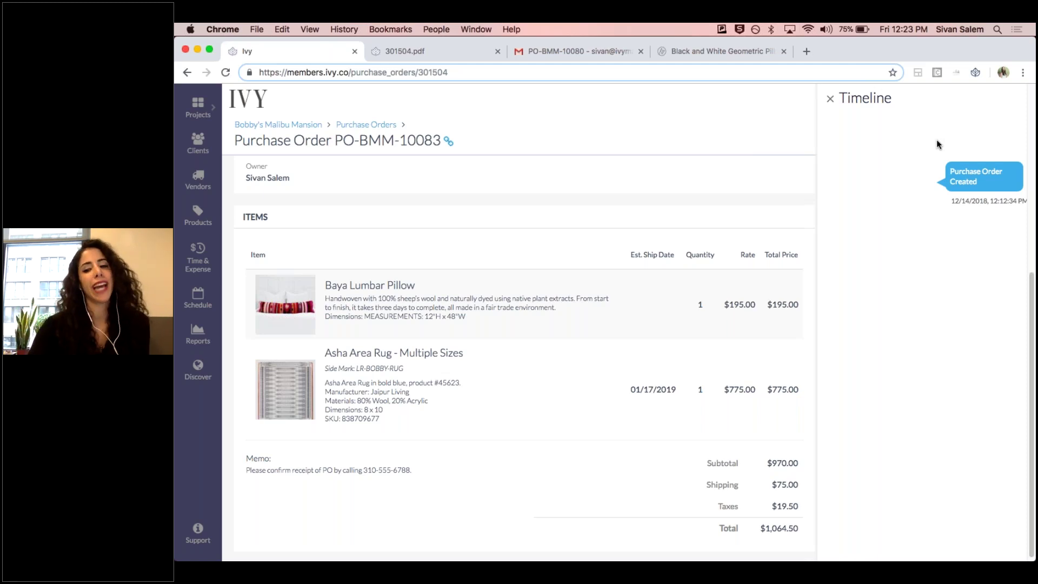
left_click(829, 100)
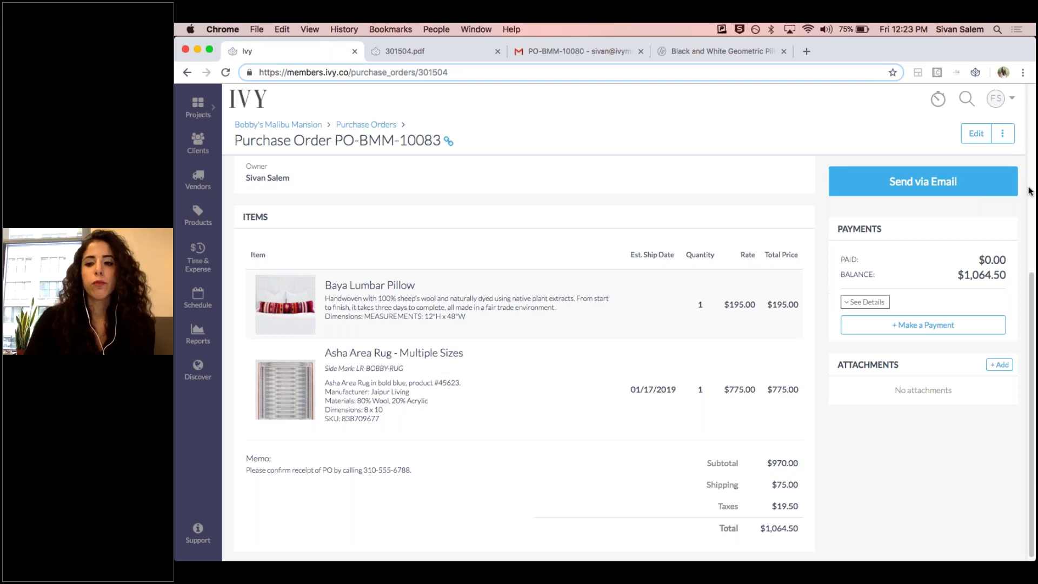
- Start sending the purchase order to the vendor by email and enable Add Bcc / Reply To
left_click(955, 191)
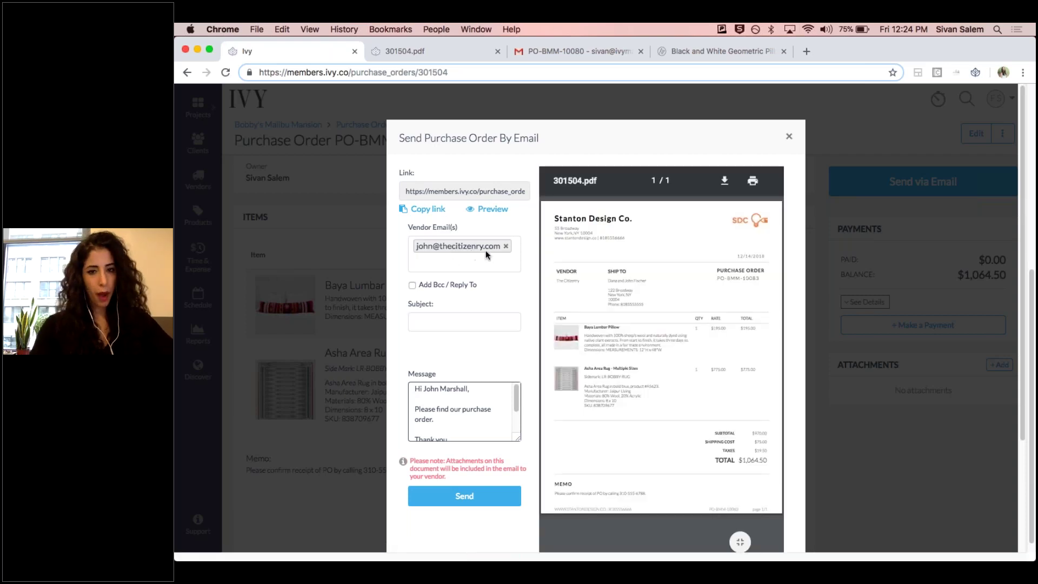
scroll(449, 232, "down", 2)
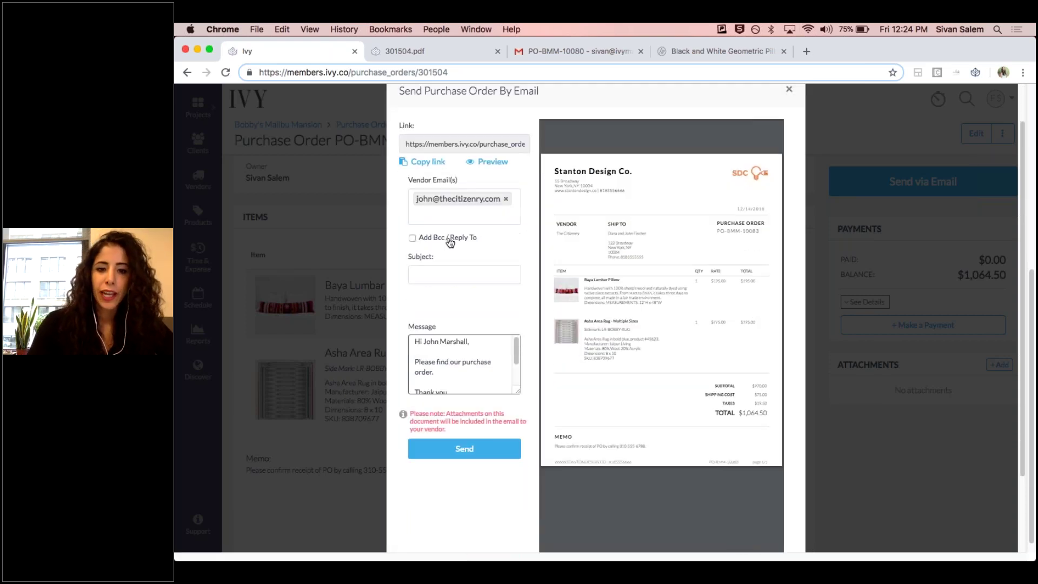
left_click_drag(419, 240, 444, 244)
left_click(444, 244)
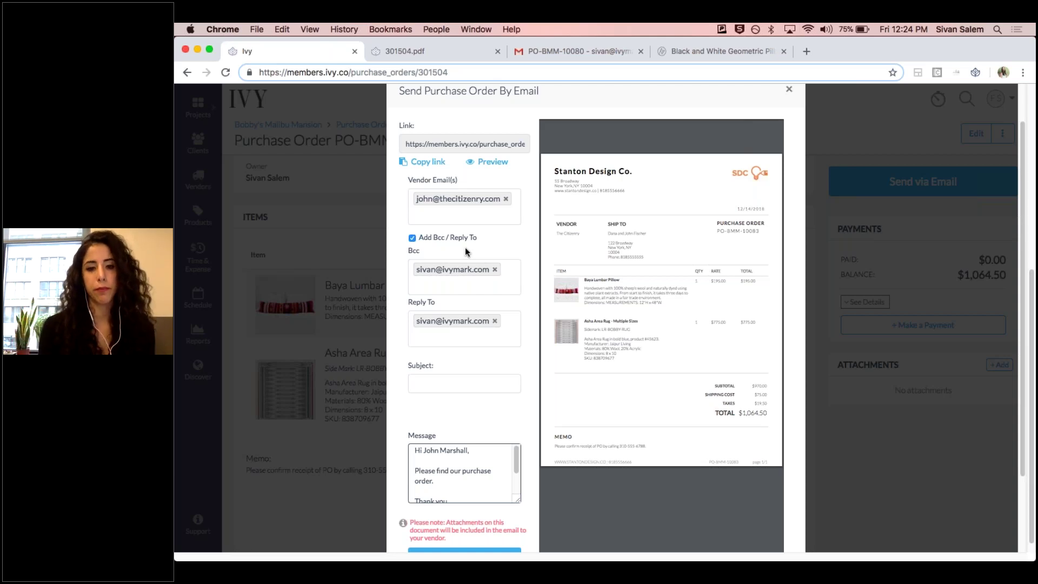
- Look over the email's subject field and enlarge the message box to show its full text
scroll(487, 292, "down", 3)
left_click(487, 286)
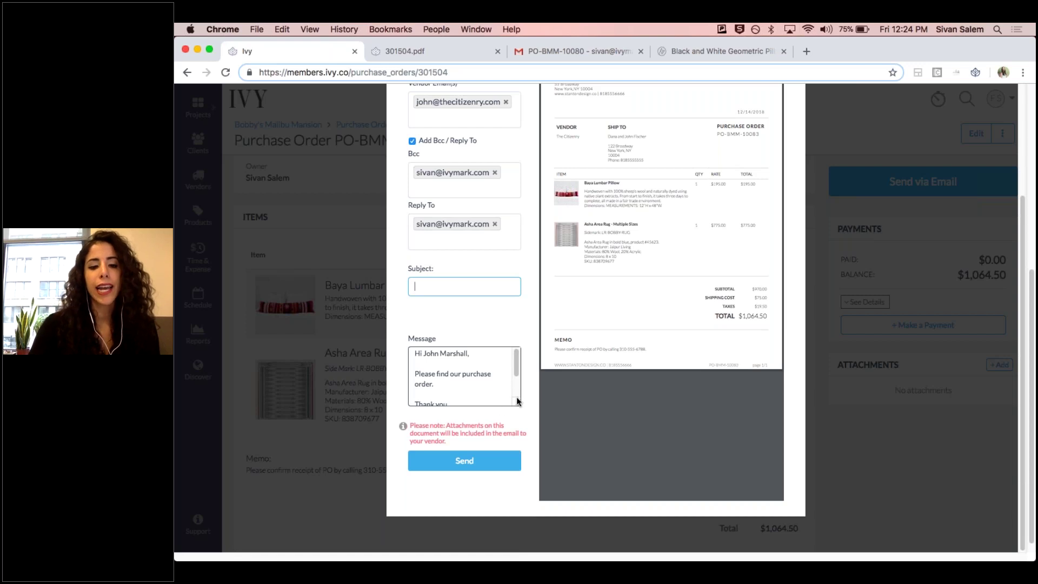
left_click_drag(517, 409, 519, 454)
left_click(498, 433)
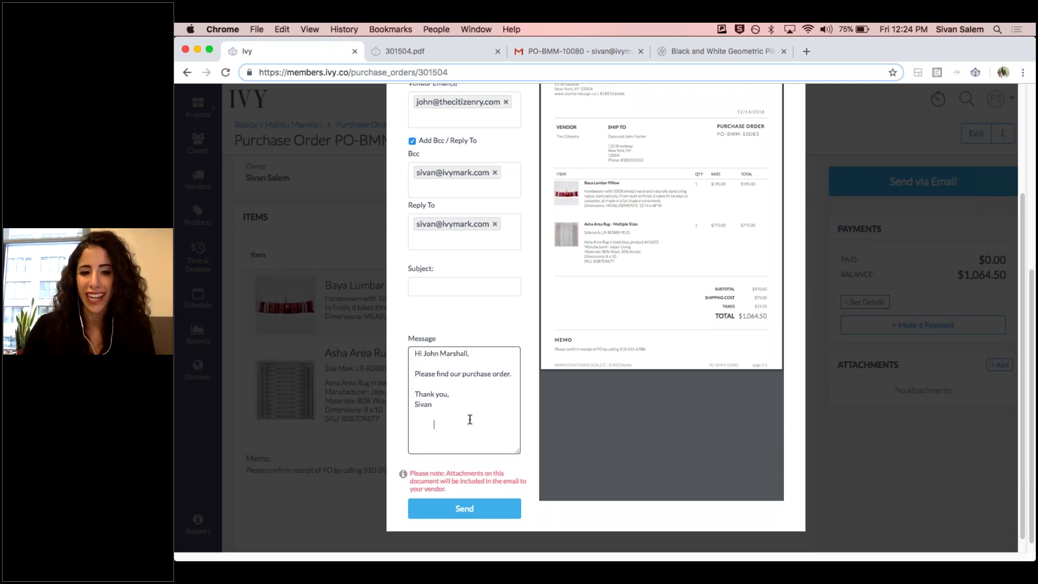
scroll(466, 450, "up", 1)
scroll(452, 454, "up", 1)
scroll(452, 453, "up", 3)
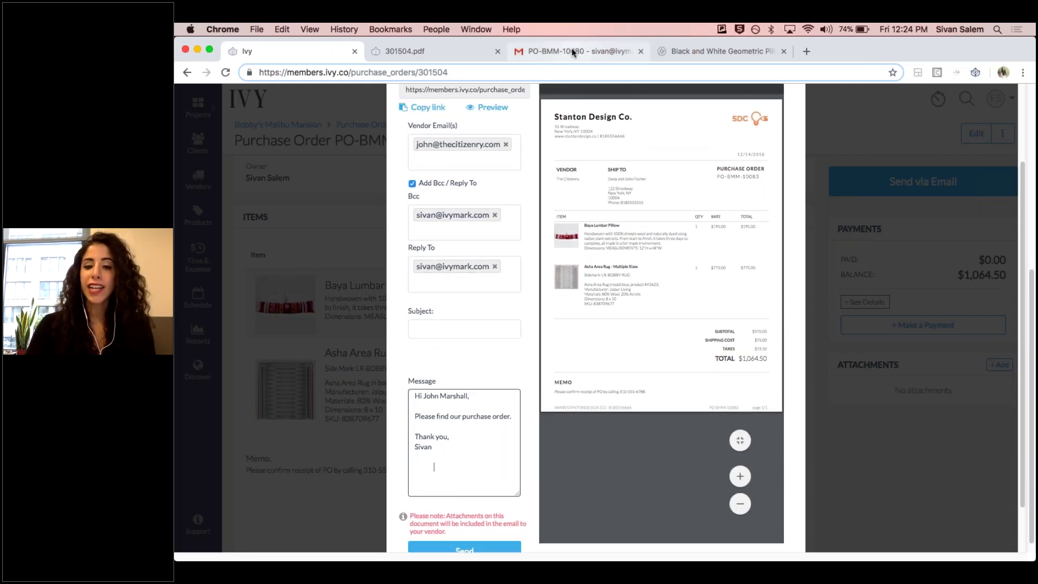
- Switch to Gmail and examine a previously sent purchase order email and its PDF attachment
left_click(553, 52)
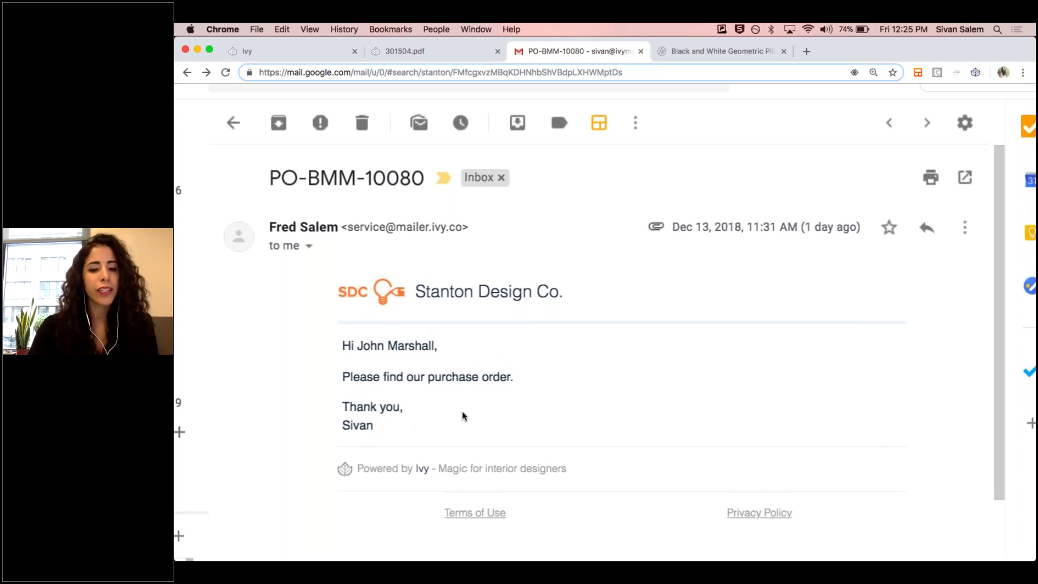
scroll(463, 417, "down", 4)
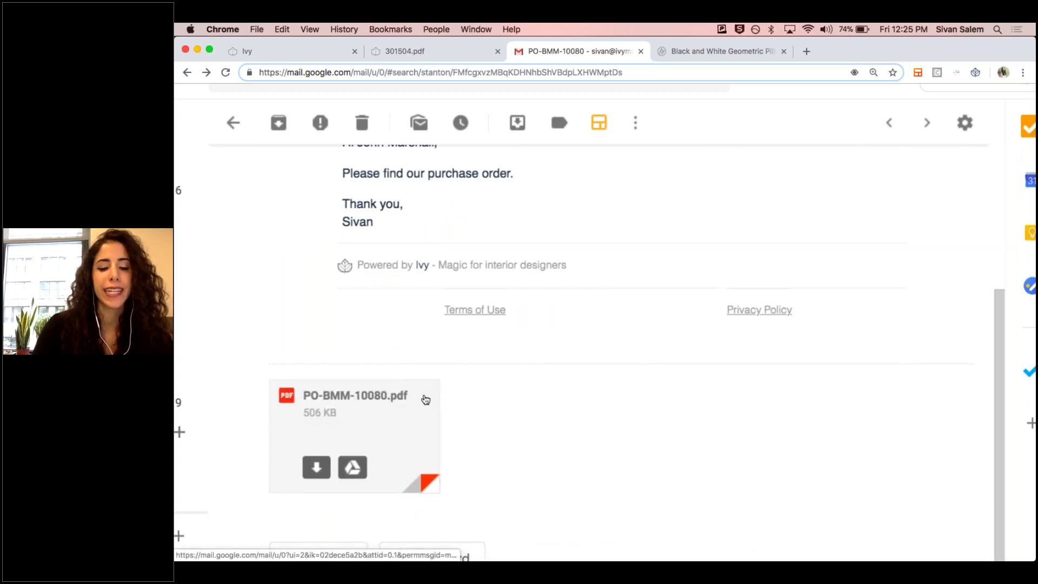
left_click(393, 403)
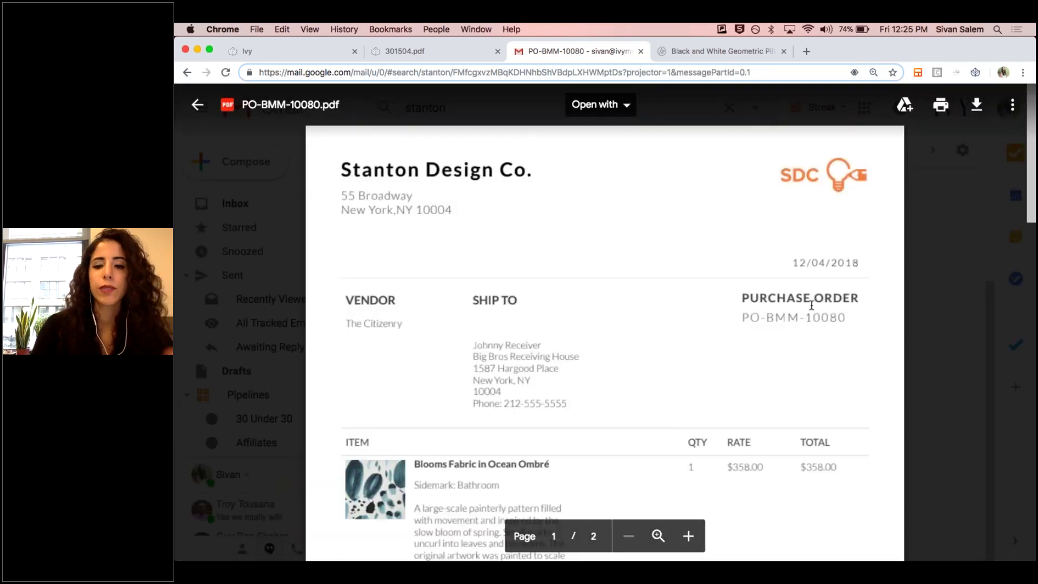
scroll(803, 316, "down", 6)
scroll(814, 328, "down", 4)
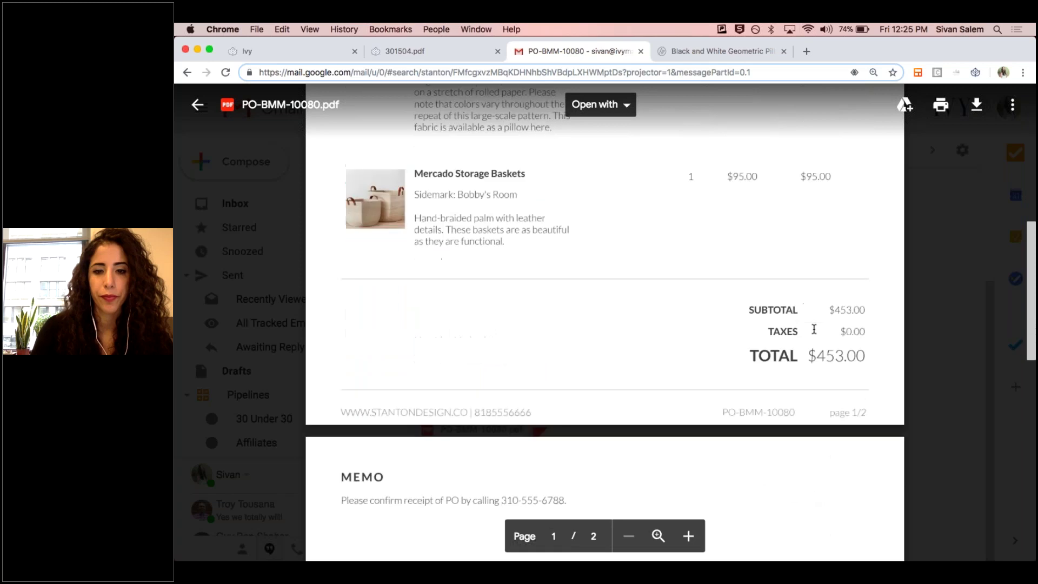
scroll(814, 328, "up", 10)
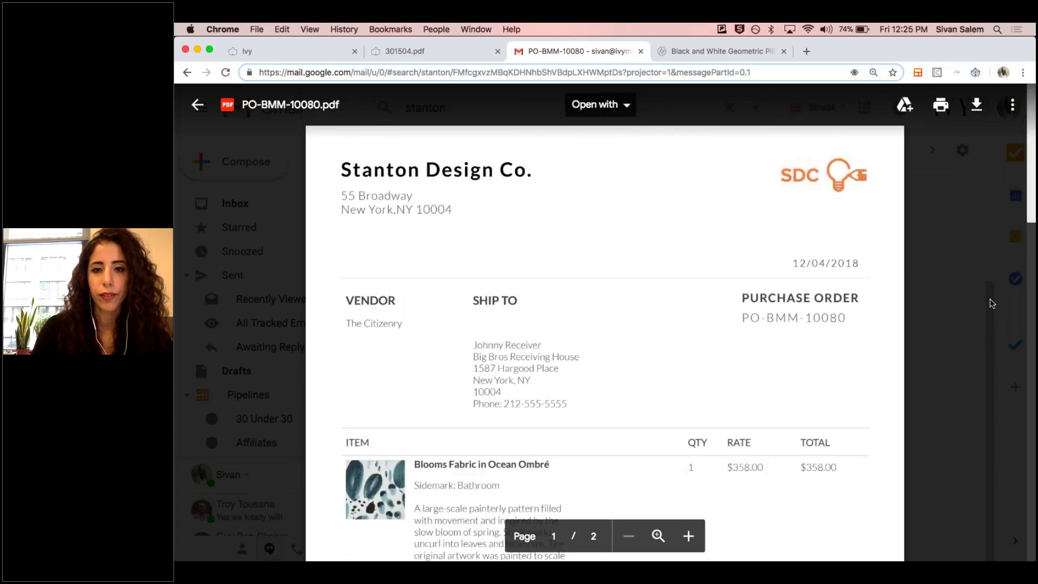
- Leave the attachment preview, return to Ivy's purchase order email form and close the separate purchase order PDF page
key("Escape")
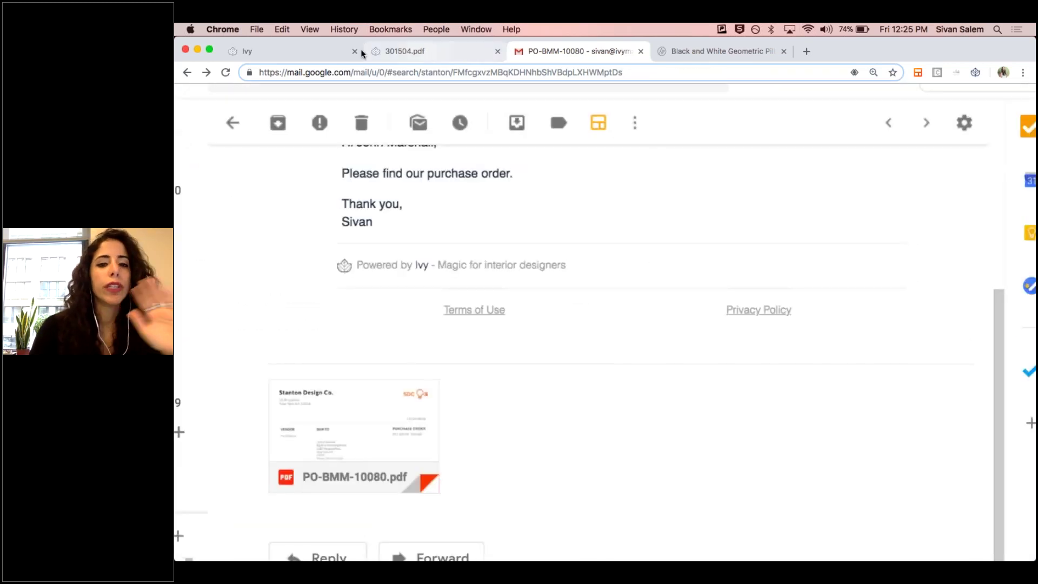
left_click(309, 57)
left_click(497, 51)
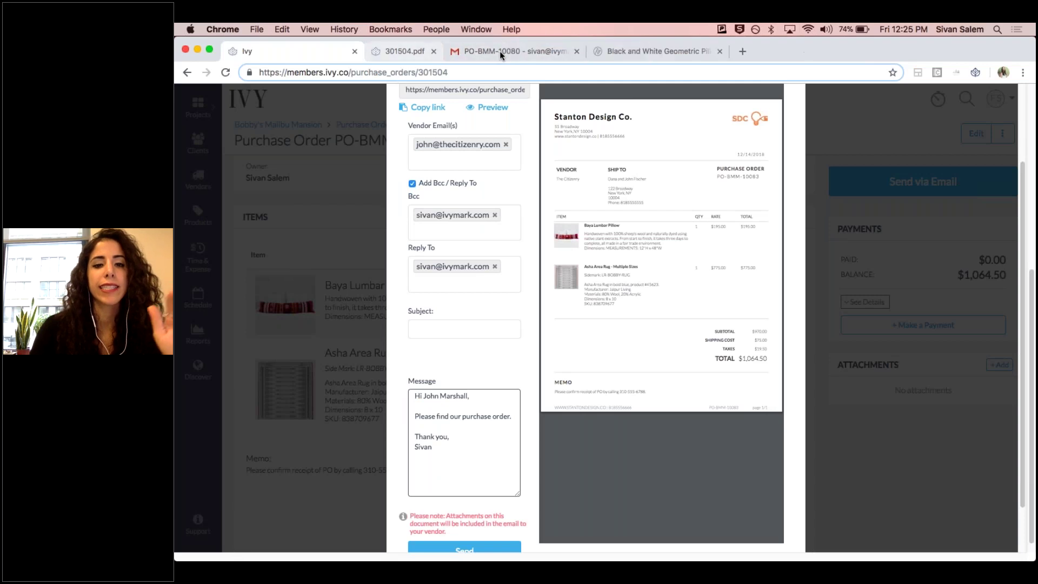
- Close the vendor email form, look over the purchase order's Make a Payment form and its card entry form, and dismiss them without paying
left_click(859, 231)
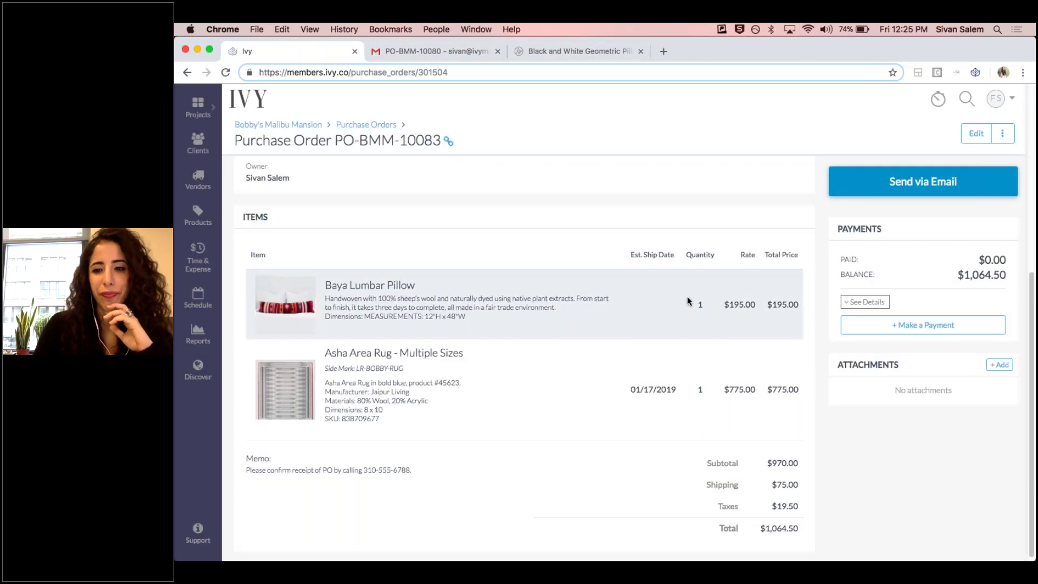
left_click(912, 327)
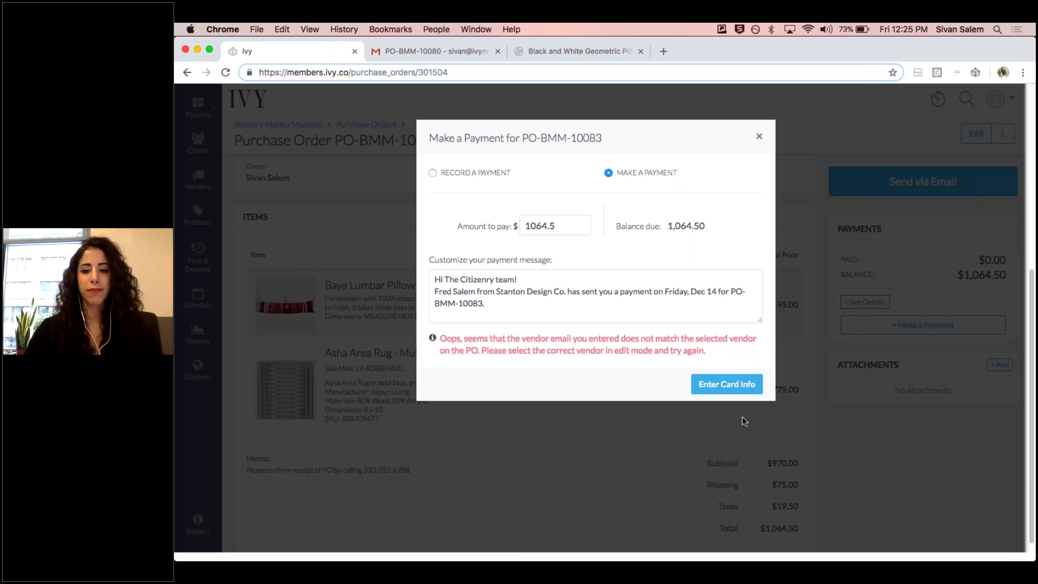
left_click(712, 388)
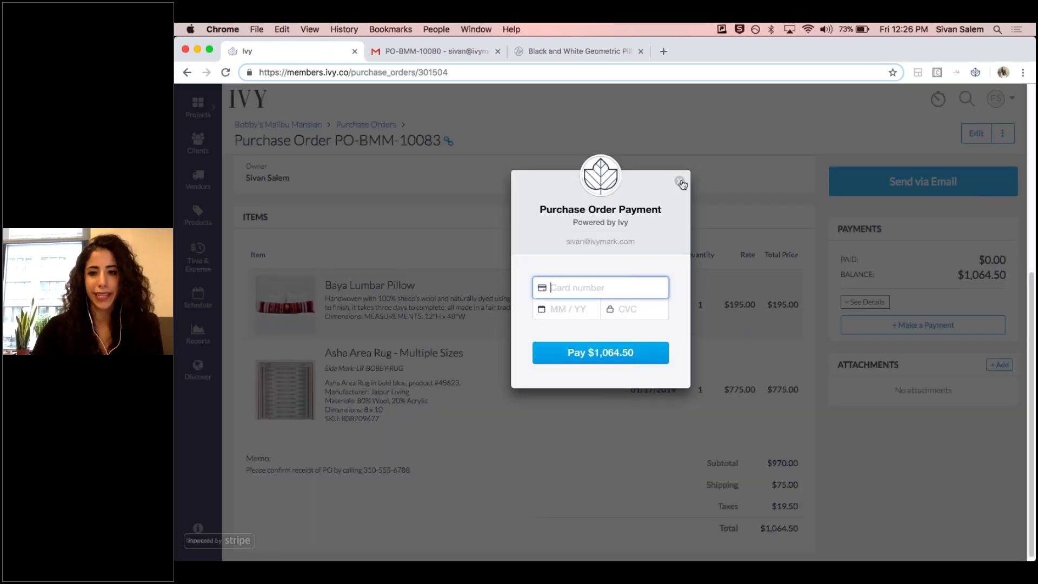
left_click(680, 182)
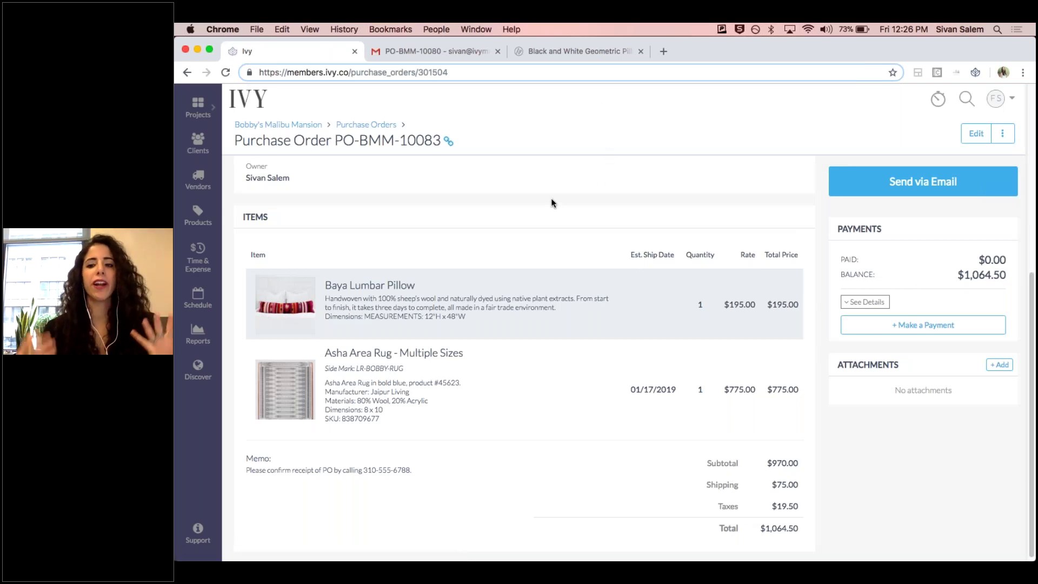
- Fill in a manually recorded check payment with reference 1234 for the purchase order and discard it
scroll(928, 342, "up", 1)
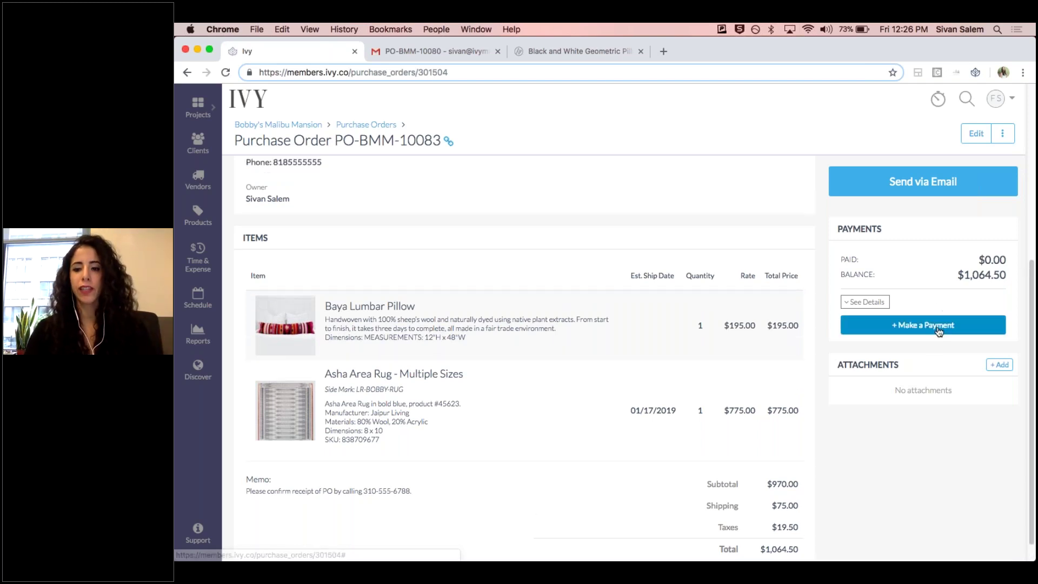
left_click(939, 327)
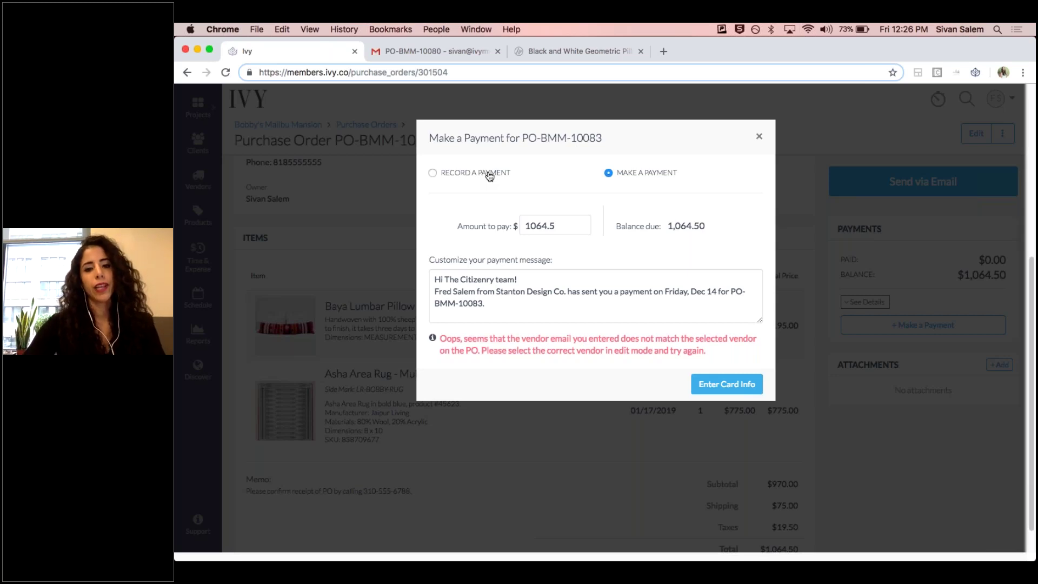
left_click(489, 175)
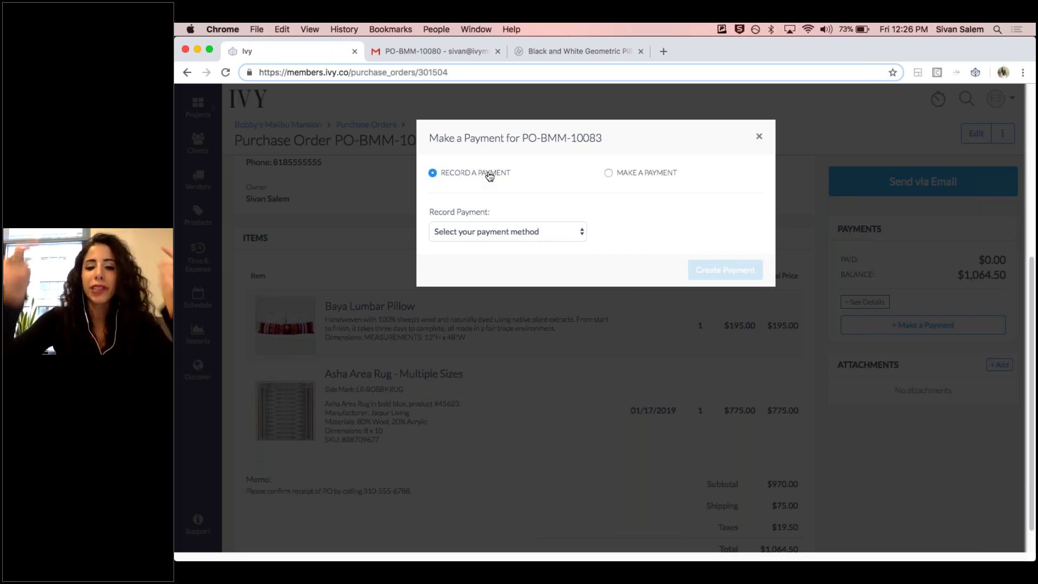
left_click(489, 227)
left_click(485, 245)
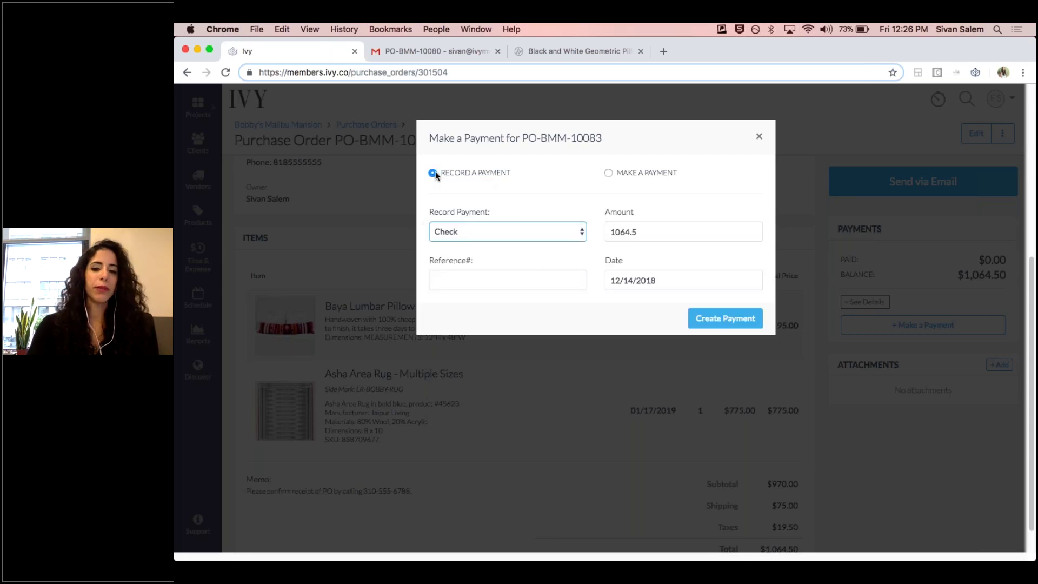
left_click(501, 286)
type("1234")
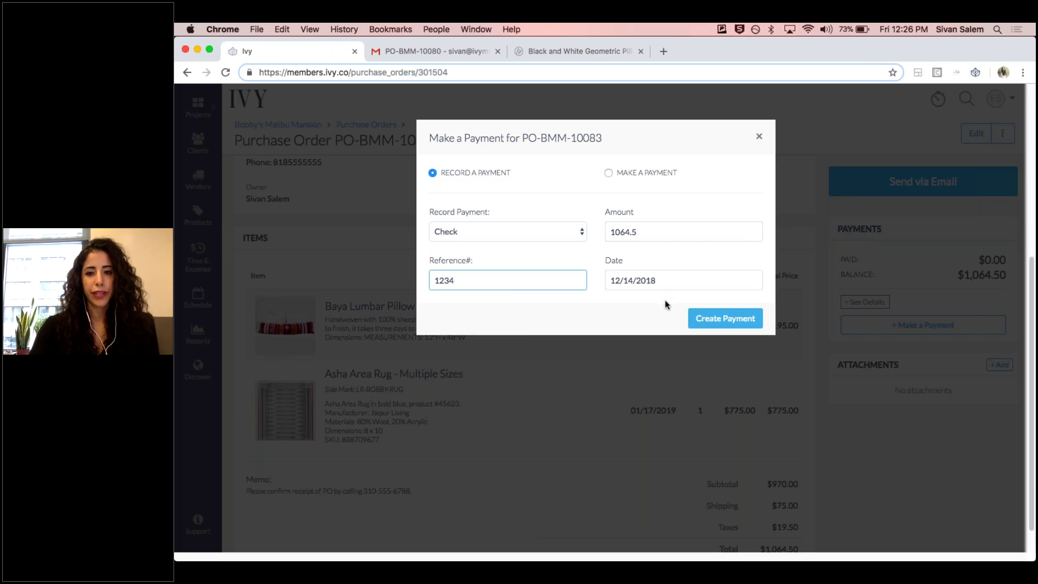
left_click(759, 136)
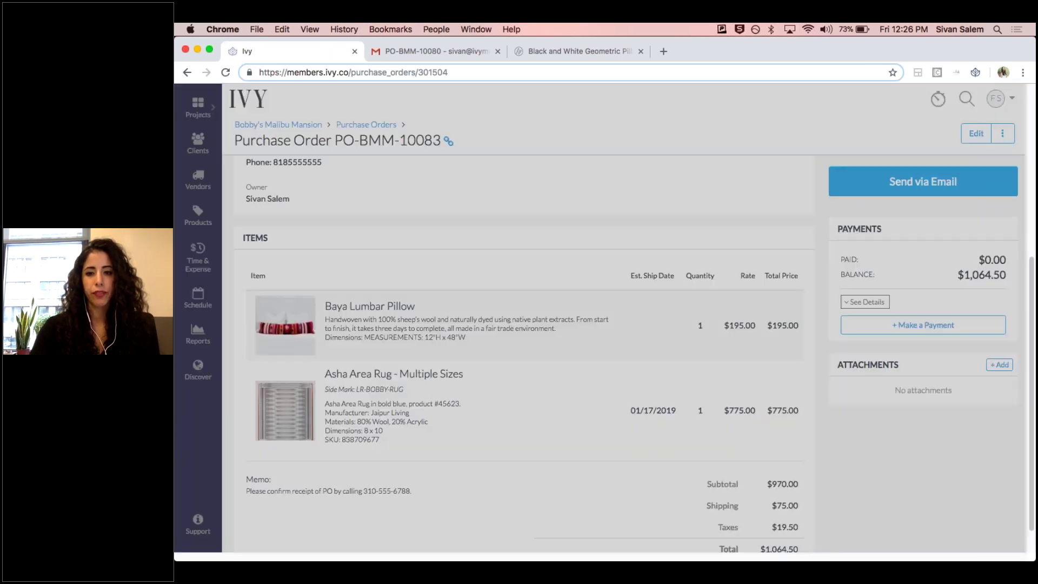
- View the file picker for adding an attachment to the purchase order and cancel it without choosing a file
scroll(712, 294, "down", 1)
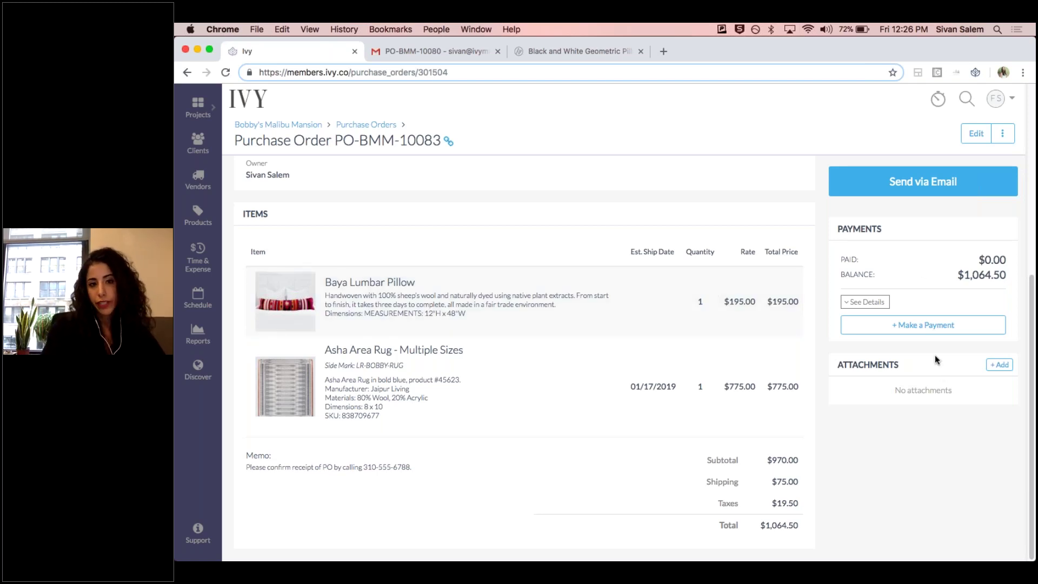
left_click_drag(848, 365, 906, 365)
left_click(906, 365)
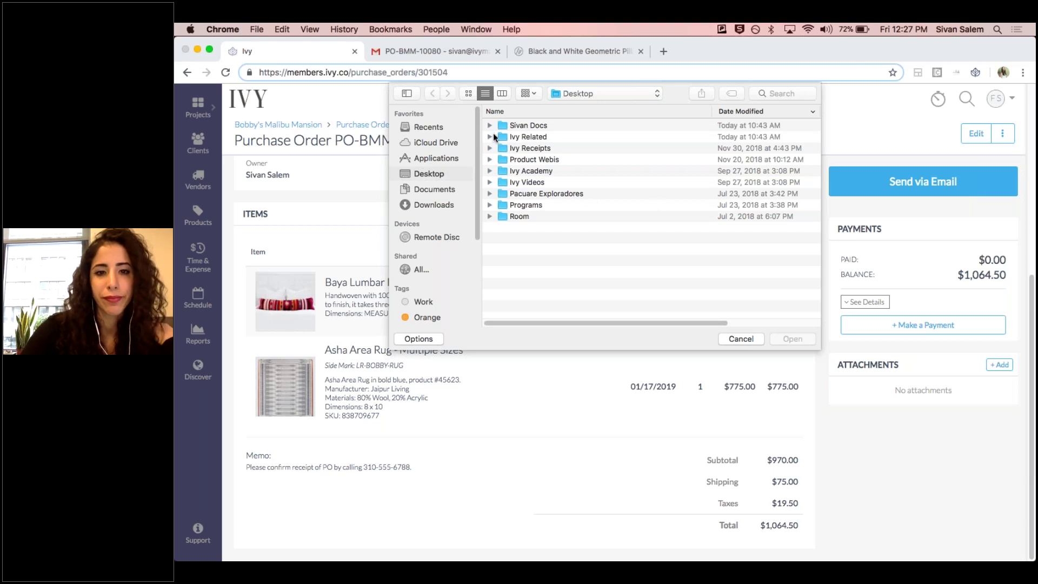
left_click(741, 337)
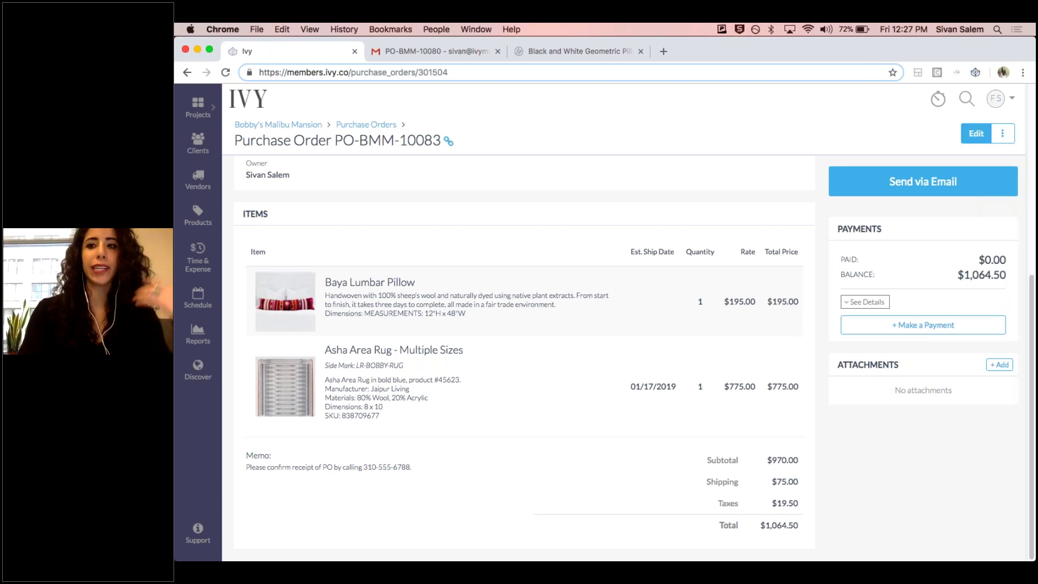
- Edit the purchase order to set the Asha Area Rug's price to 875.0 and save it
left_click(979, 138)
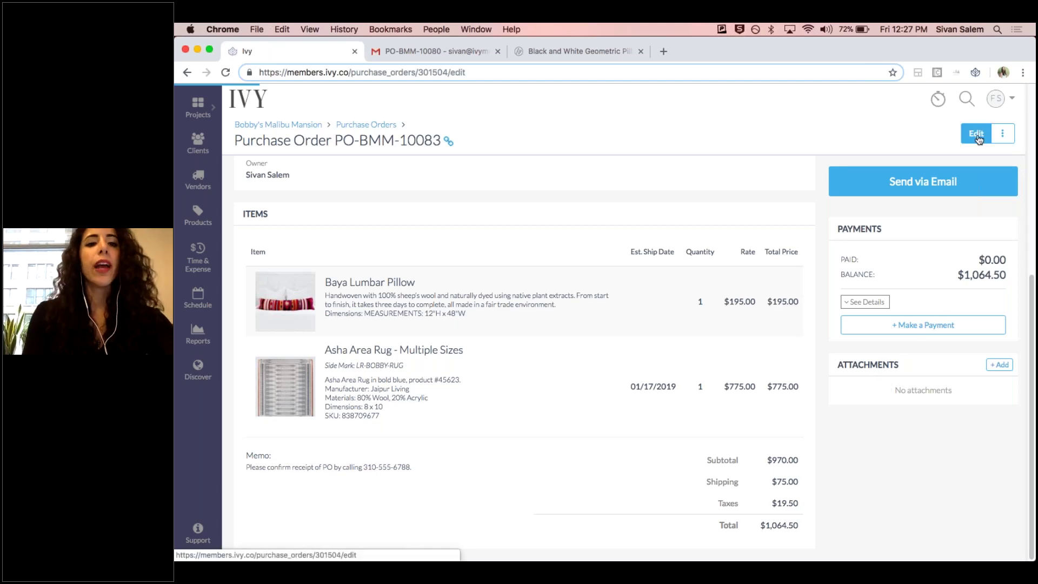
scroll(595, 346, "down", 5)
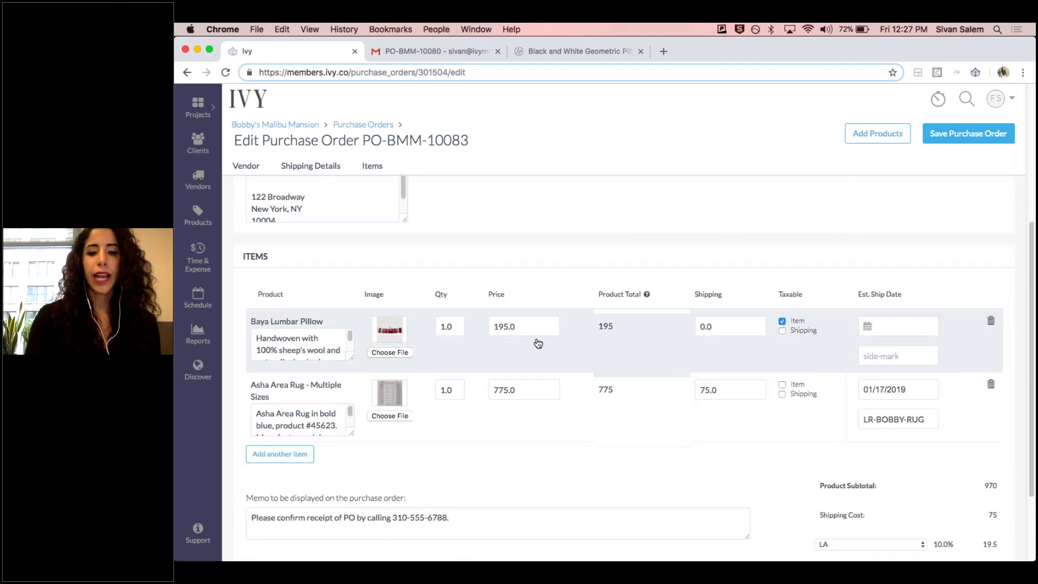
double_click(497, 390)
left_click(498, 389)
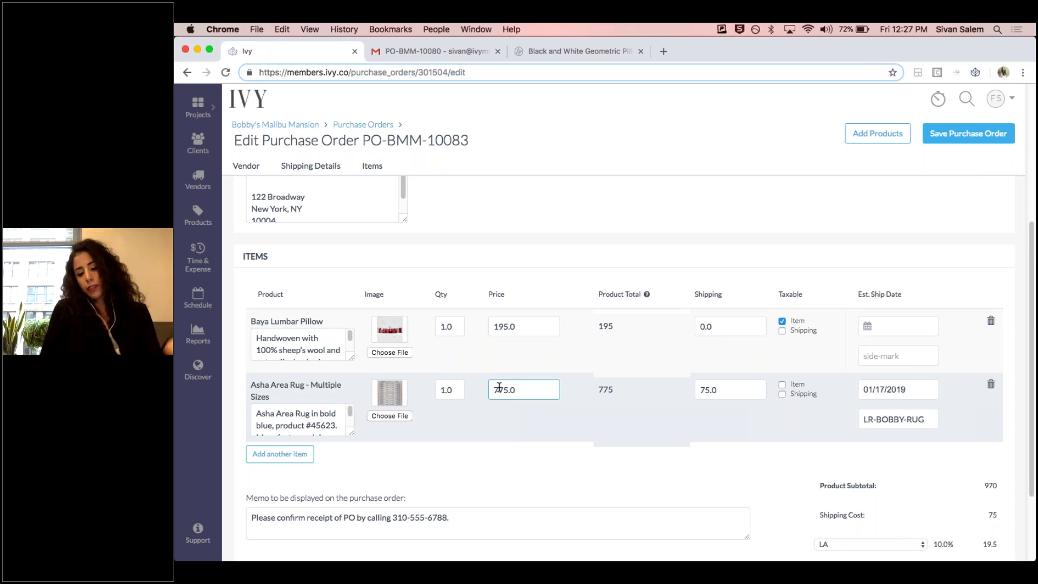
key("BackSpace")
type("8")
left_click(557, 479)
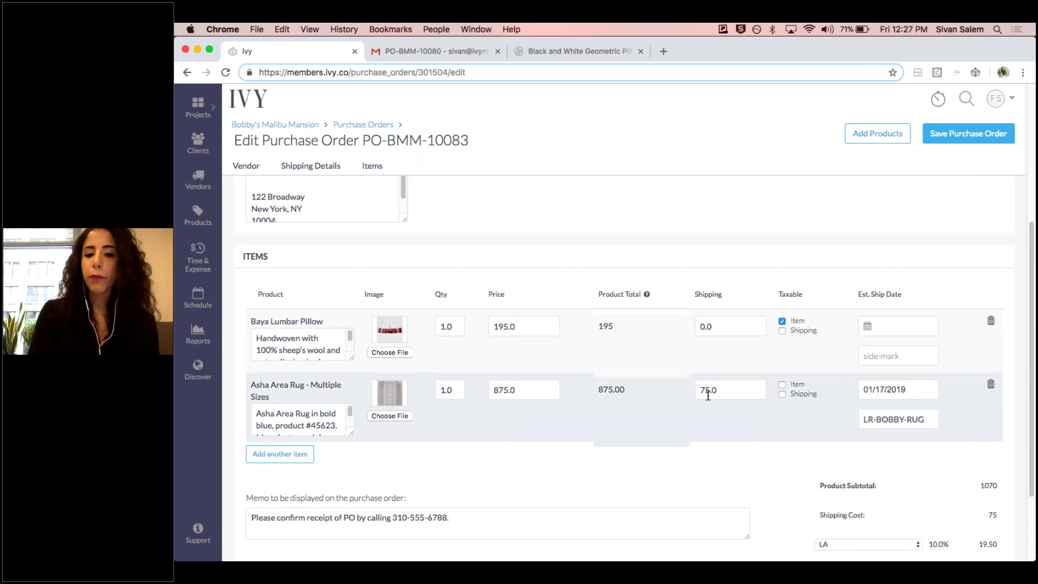
left_click(962, 133)
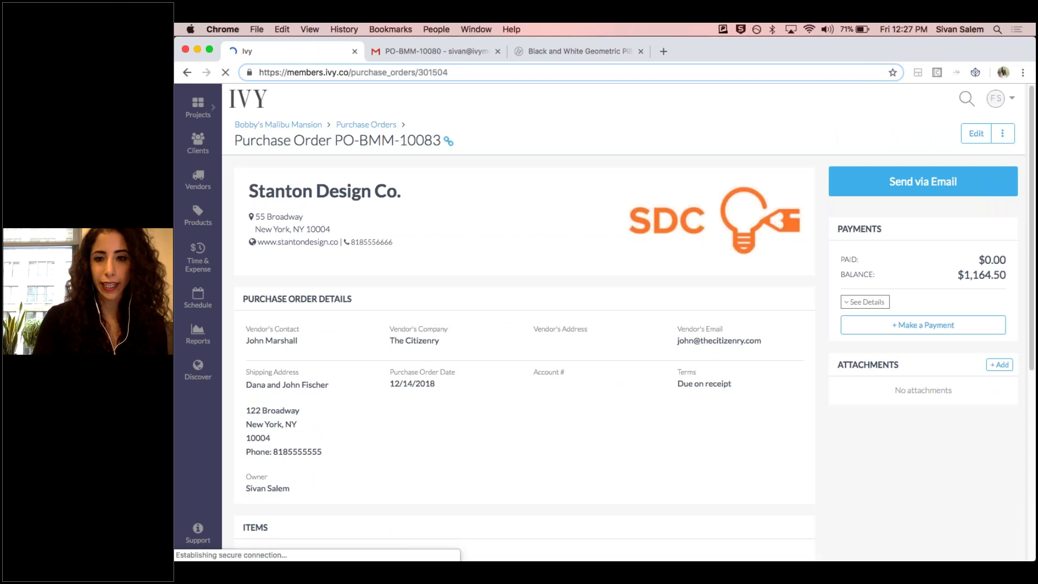
- Record a check payment for the purchase order's full balance with reference 1234 and dismiss the notice
scroll(800, 294, "down", 6)
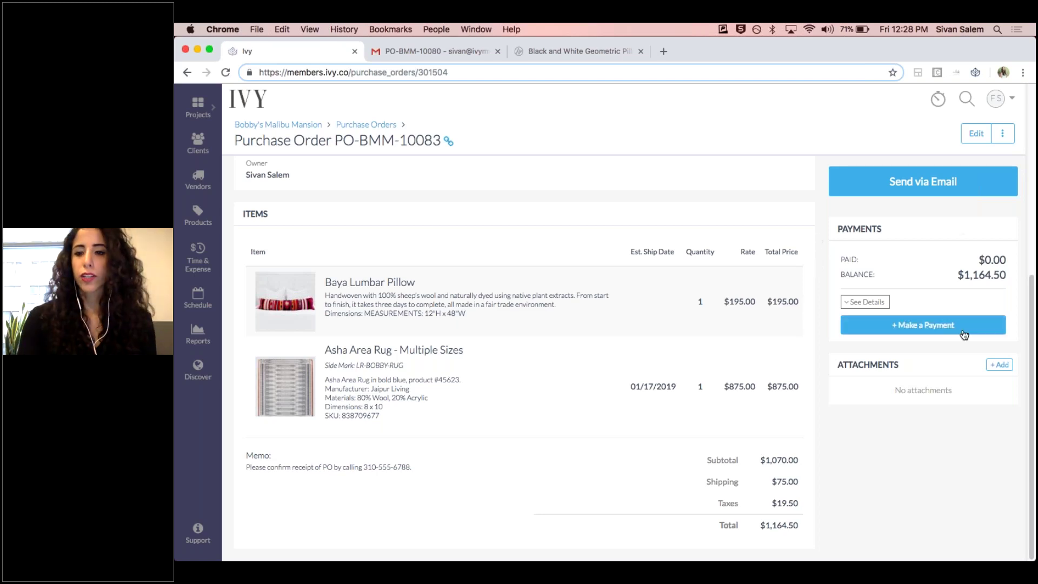
left_click(923, 325)
left_click(479, 173)
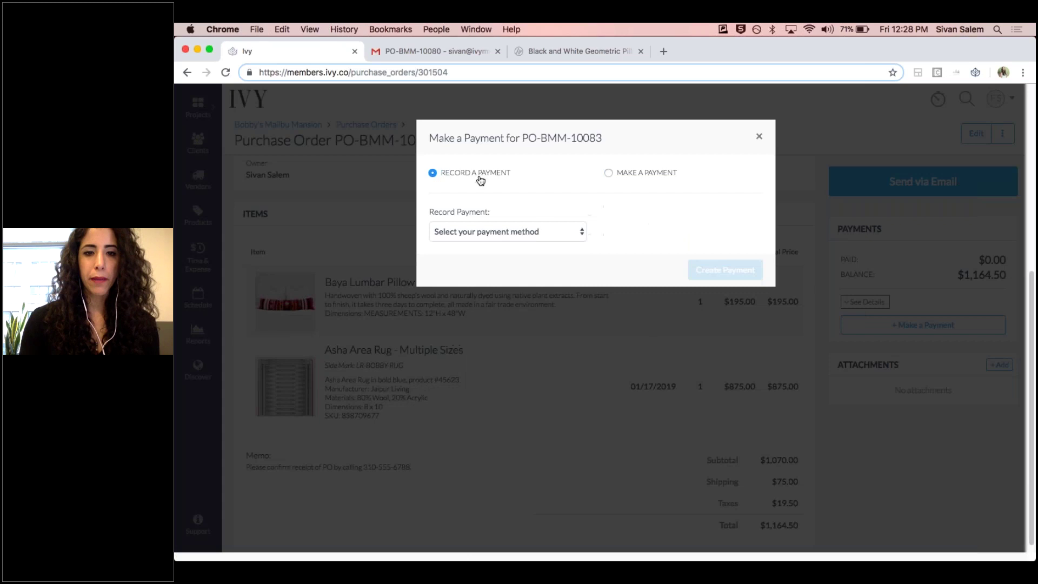
left_click(532, 233)
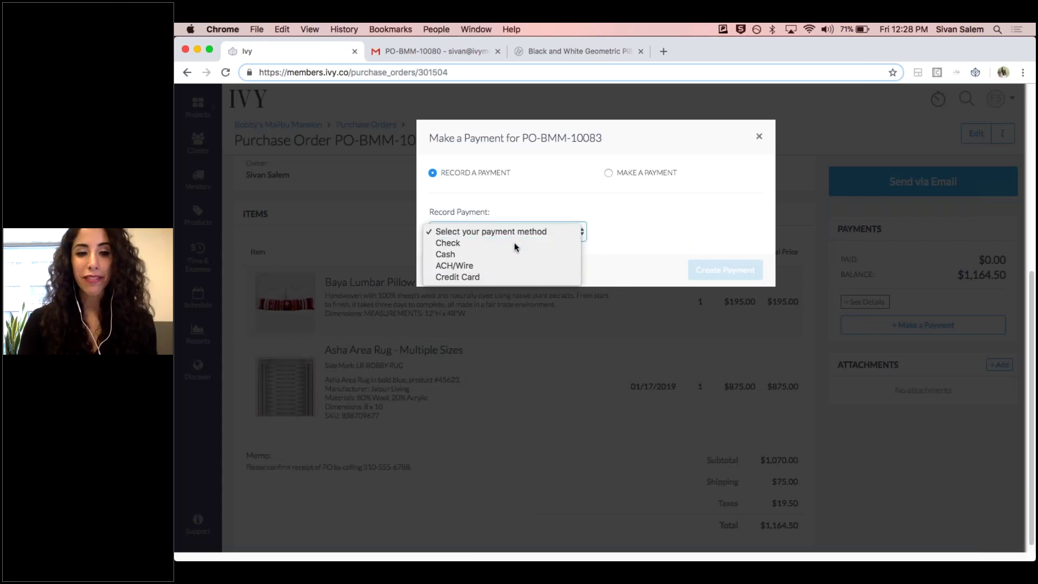
left_click(514, 243)
left_click(492, 273)
type("1234")
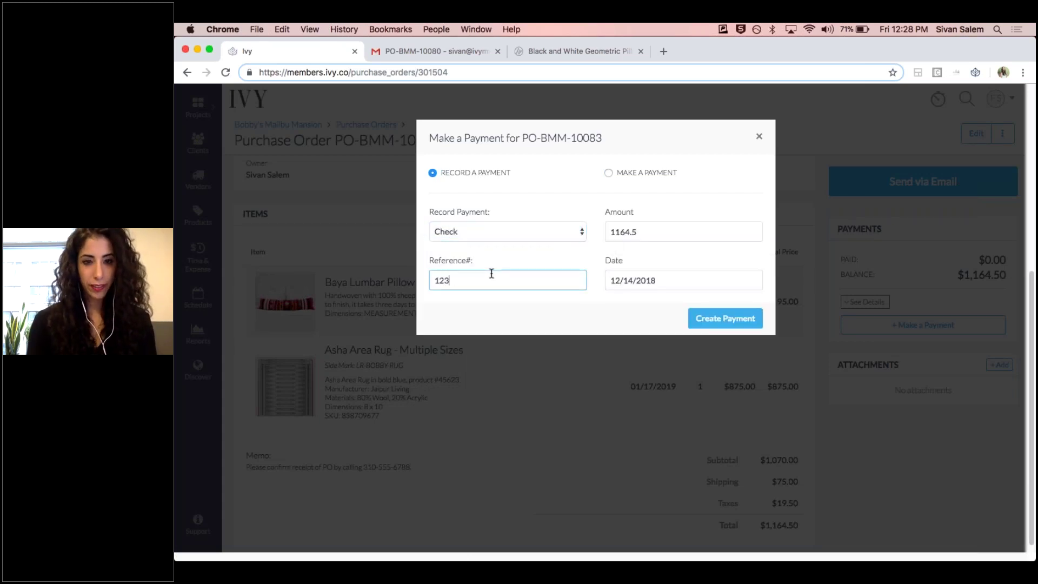
left_click(706, 320)
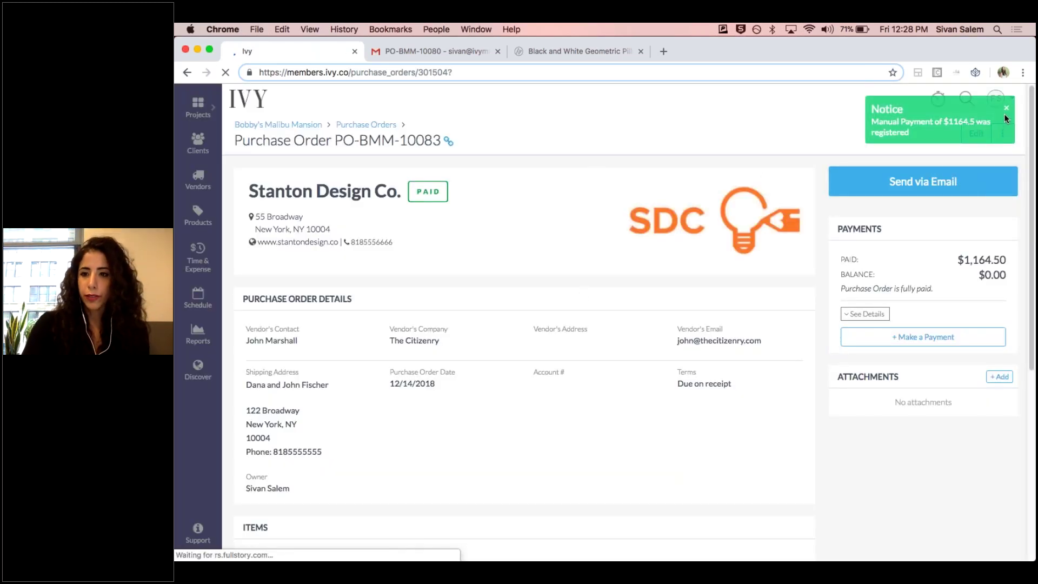
left_click(1005, 109)
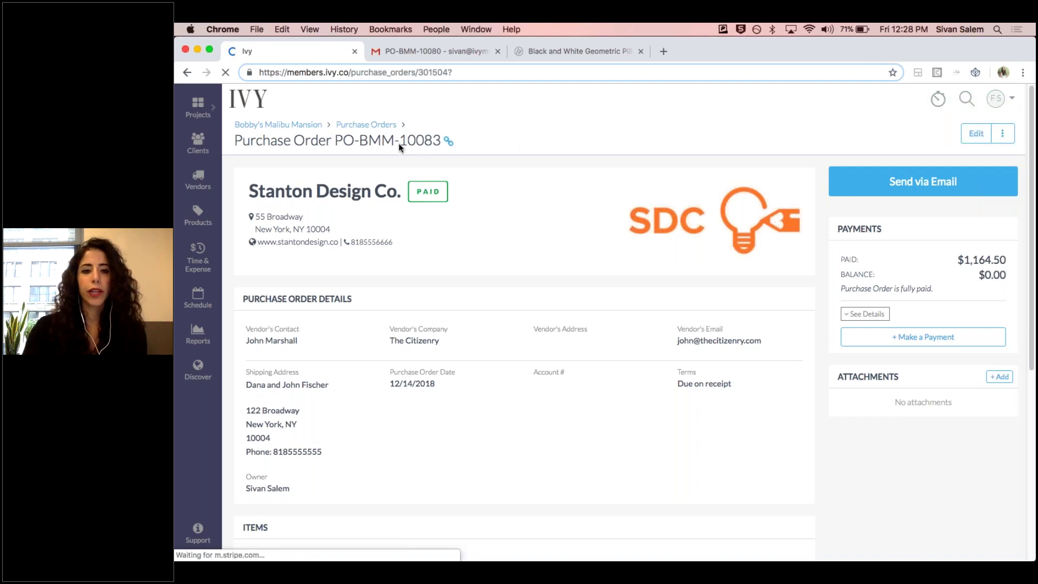
- Go to the Bobby's Malibu Mansion project's purchase orders list and review its total paid and total profitability figures
left_click(352, 128)
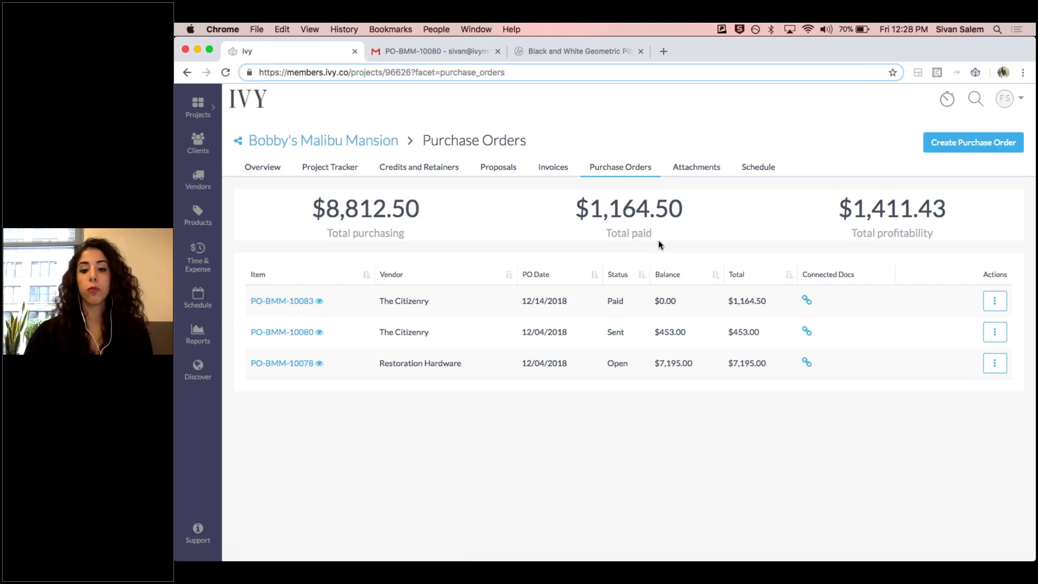
mouse_move(664, 242)
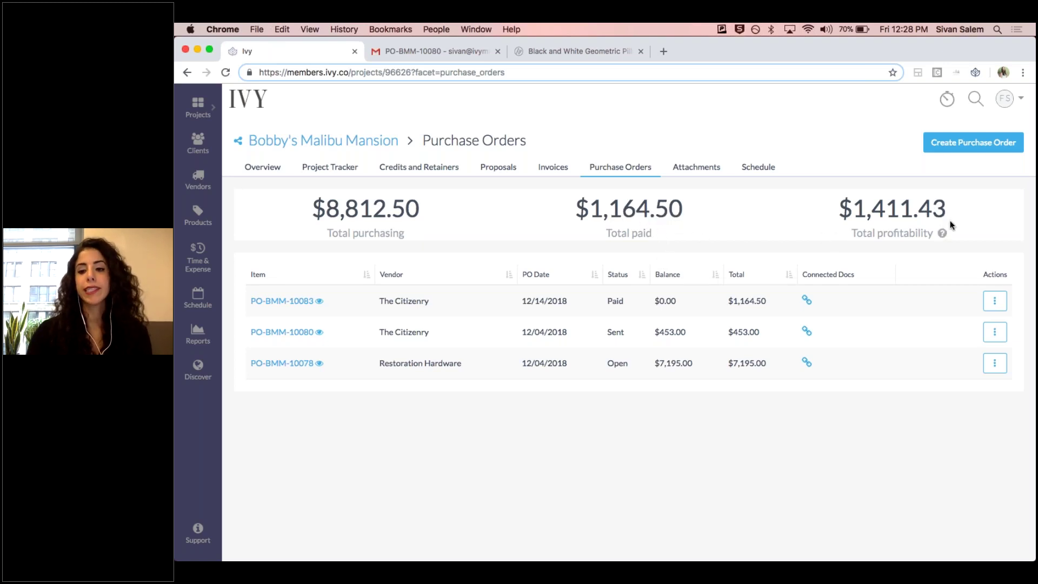
mouse_move(942, 235)
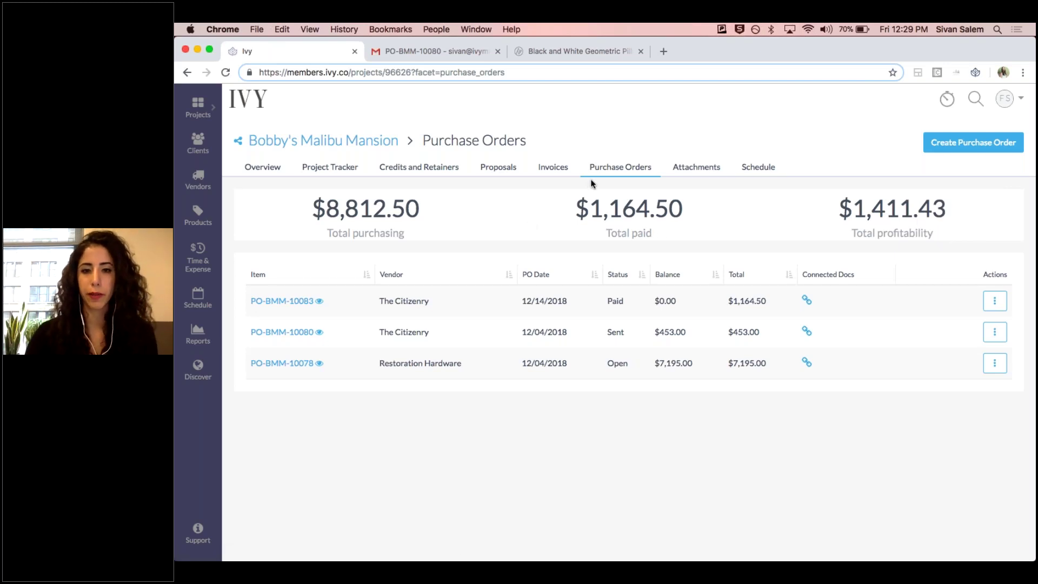
- Preview the items of the two purchase orders for The Citizenry from the list and close the preview
left_click(320, 301)
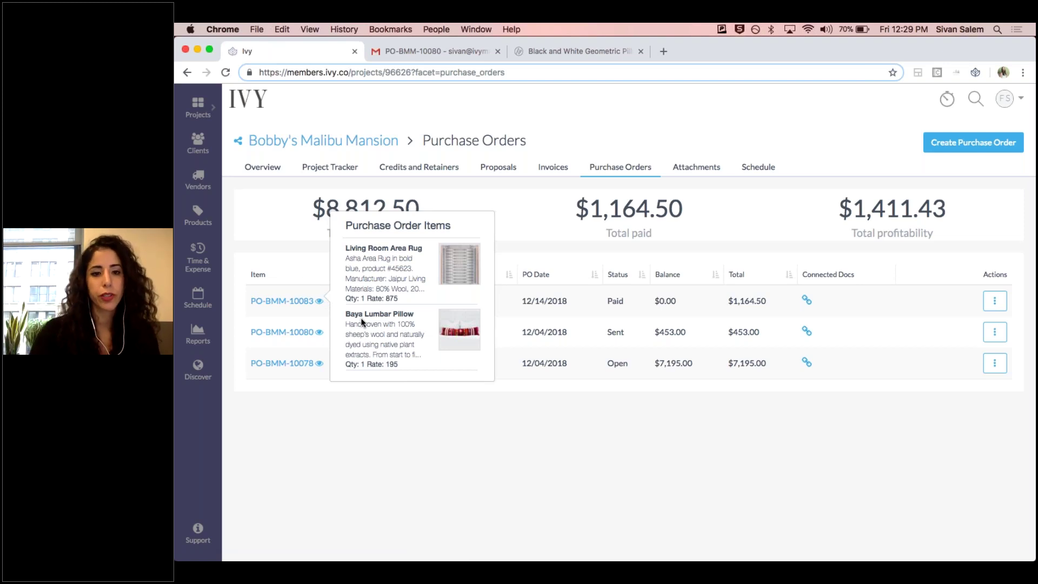
scroll(364, 317, "up", 5)
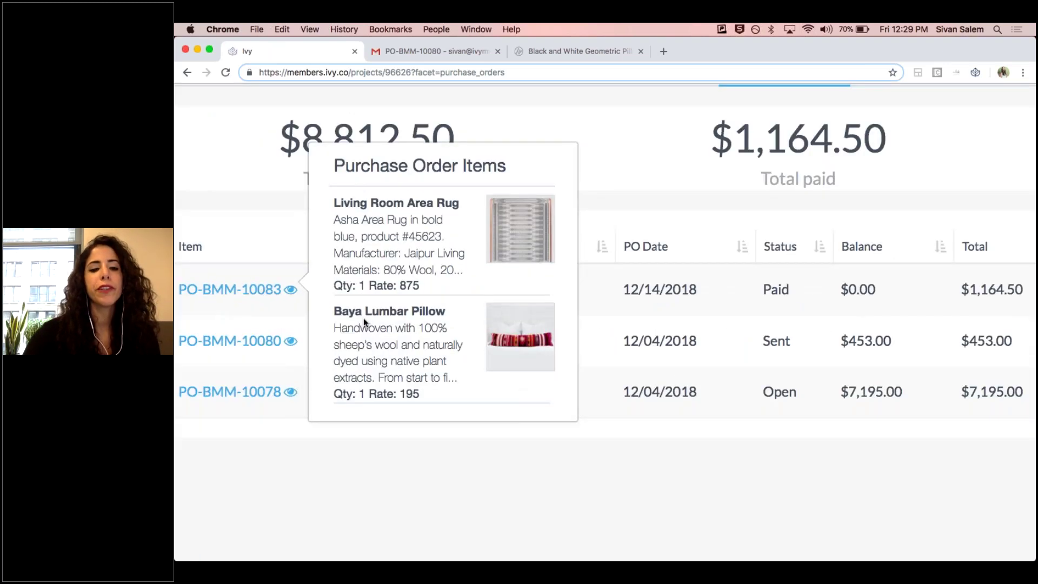
scroll(486, 306, "left", 2)
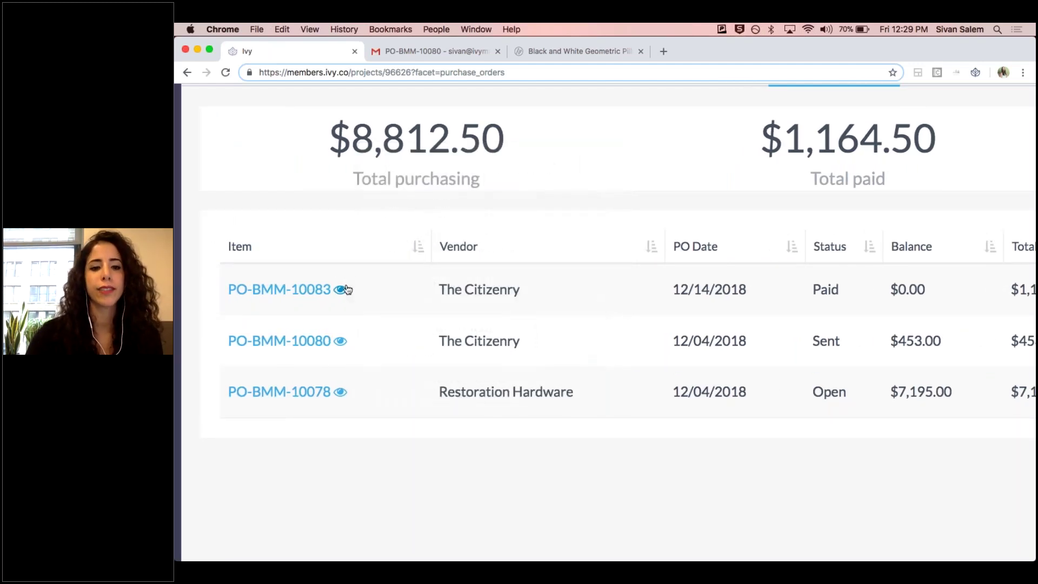
mouse_move(346, 290)
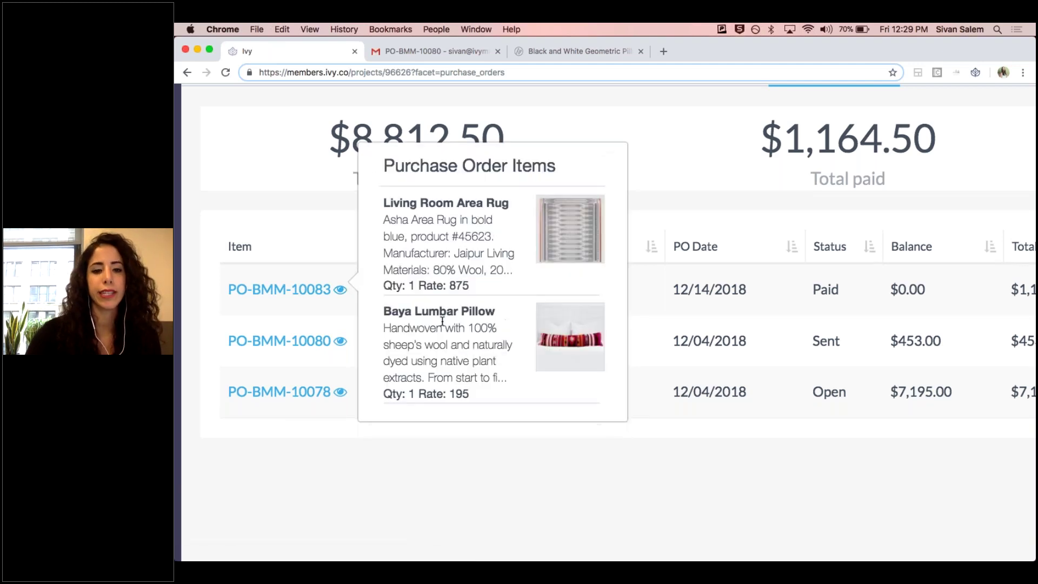
mouse_move(342, 345)
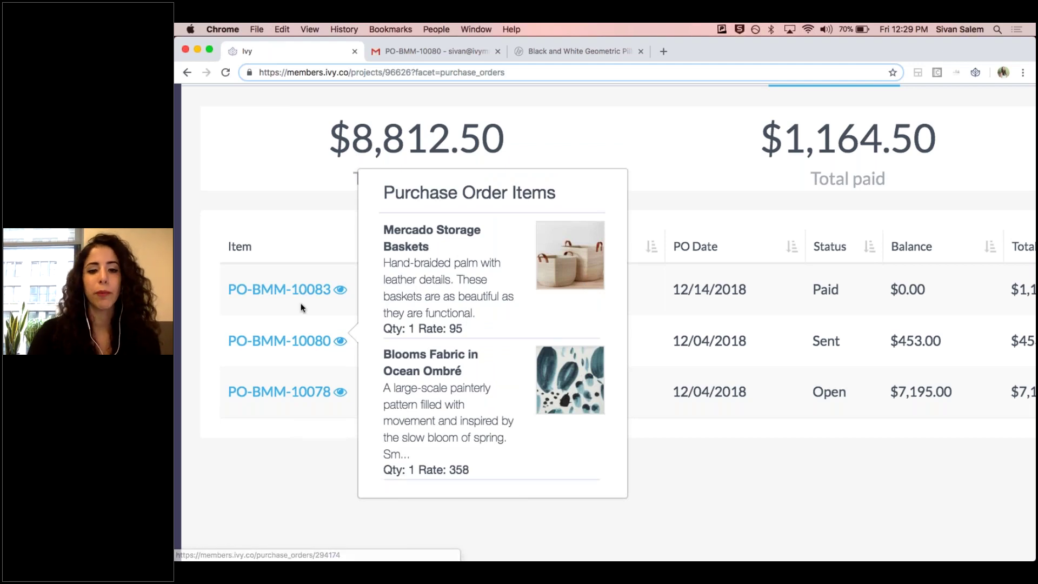
scroll(298, 301, "right", 3)
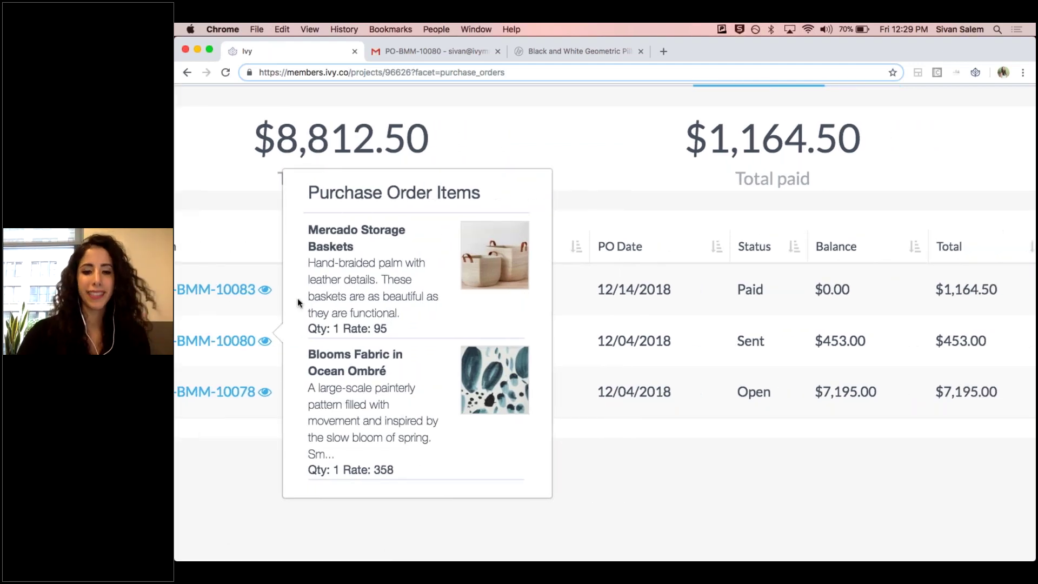
scroll(297, 303, "down", 5)
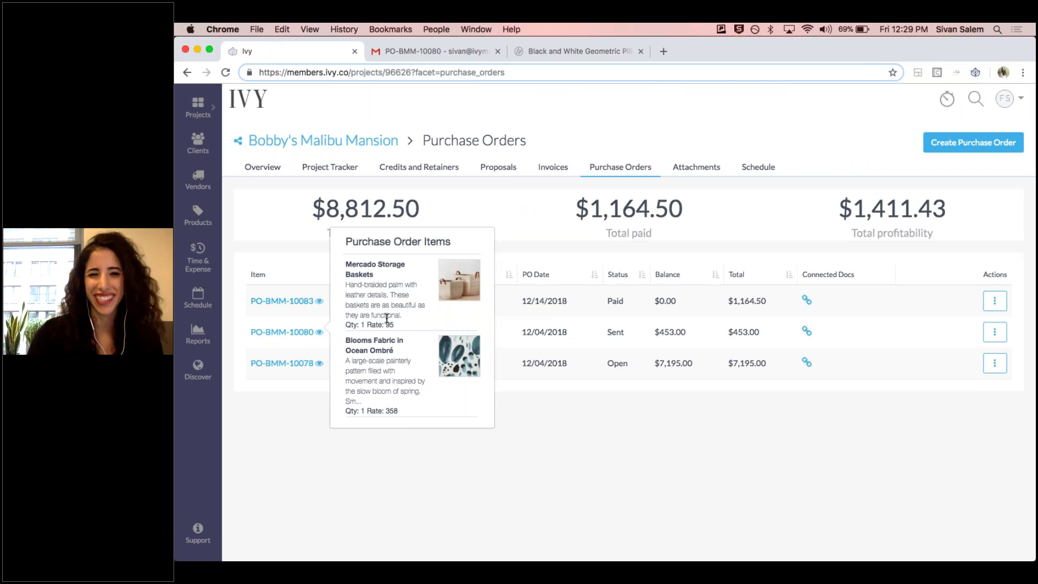
left_click(298, 243)
- Show the available actions for the paid purchase order for The Citizenry
left_click(987, 307)
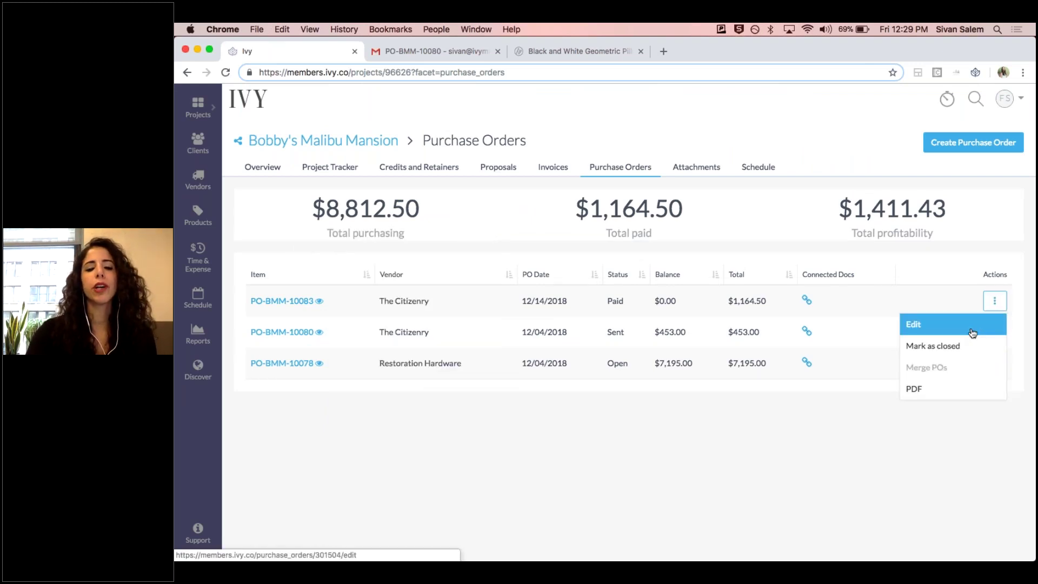
- Delete the applied check payment from the Citizenry purchase order dated 12/14/2018, then return to the project's purchase orders list
left_click(289, 301)
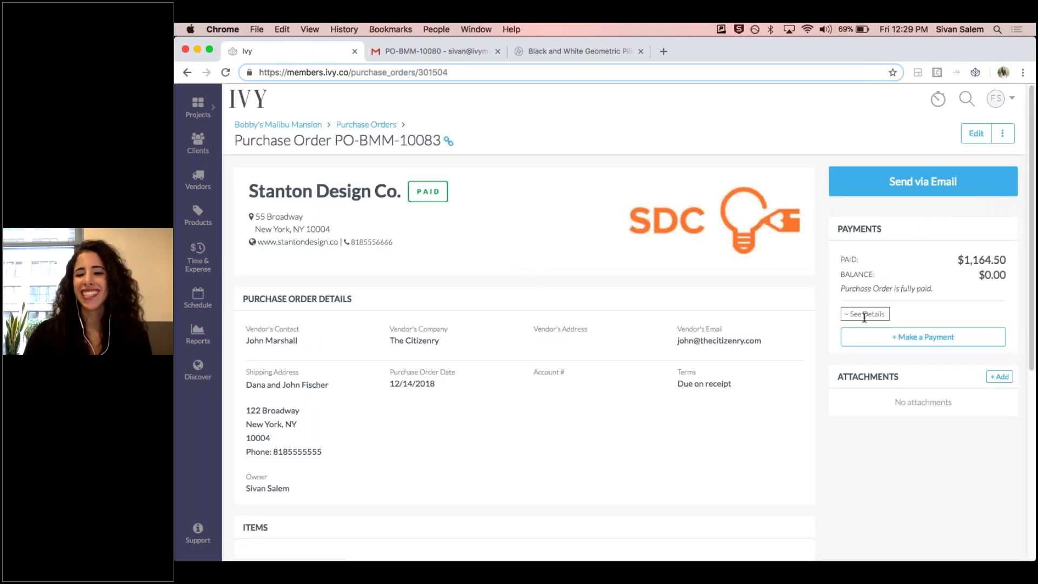
left_click(864, 315)
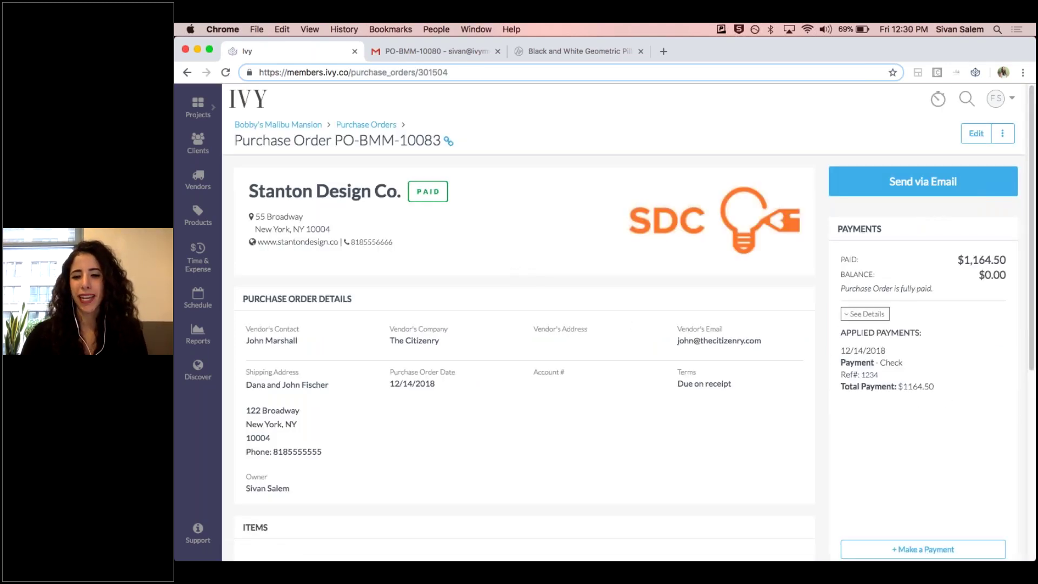
left_click(992, 353)
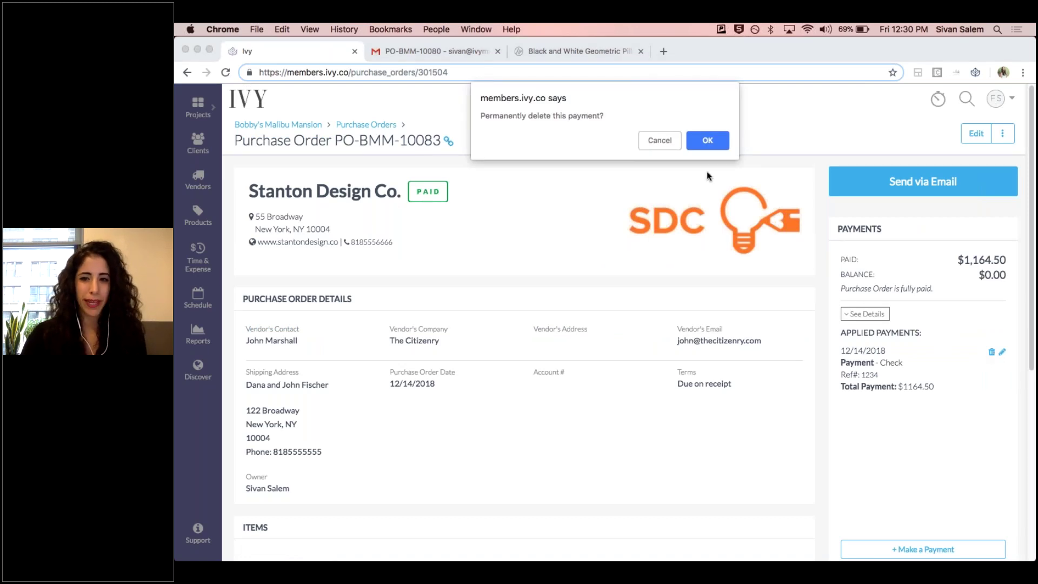
left_click(701, 138)
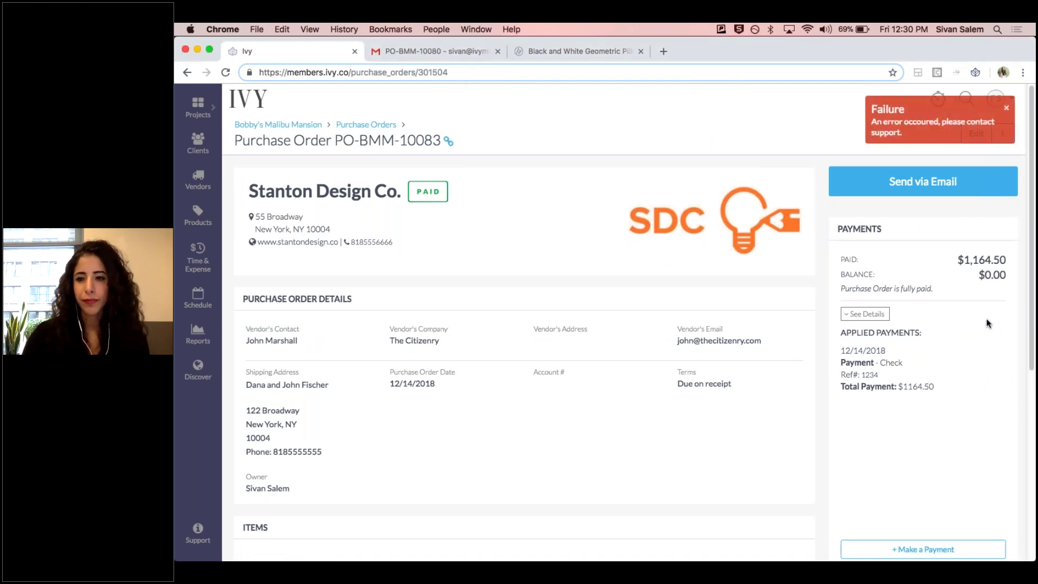
left_click(1006, 110)
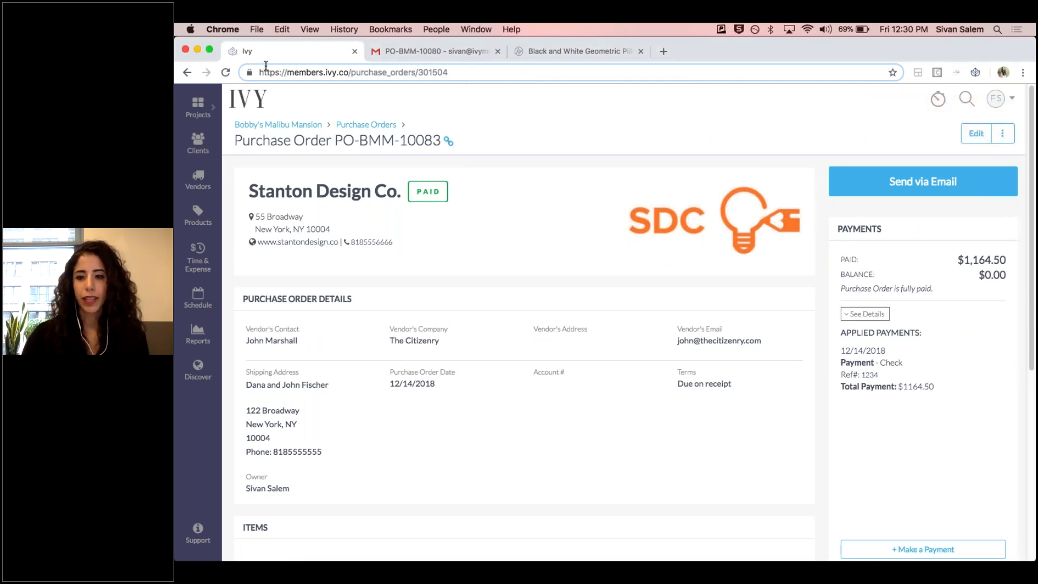
left_click(225, 72)
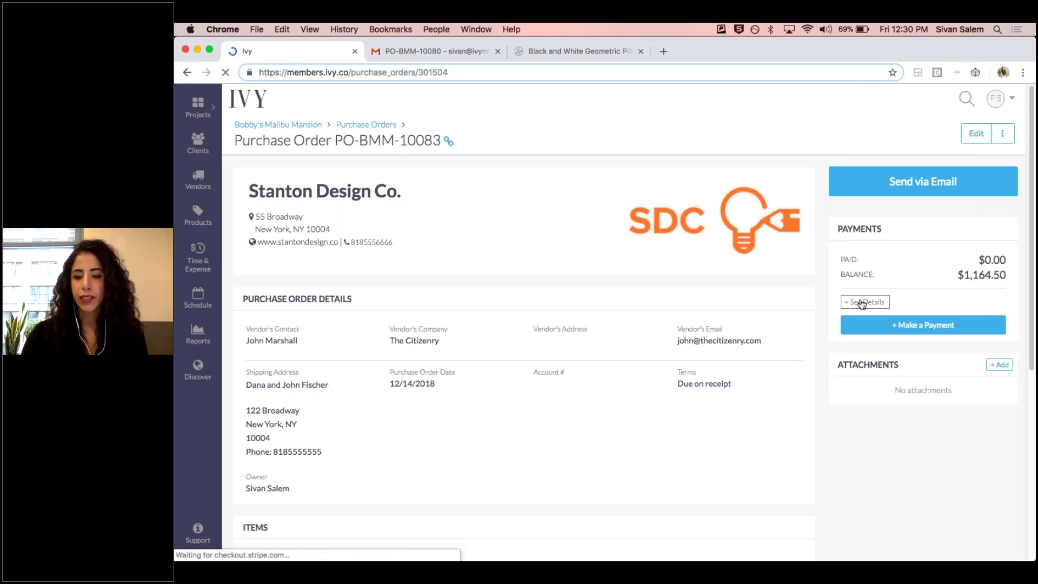
left_click(375, 125)
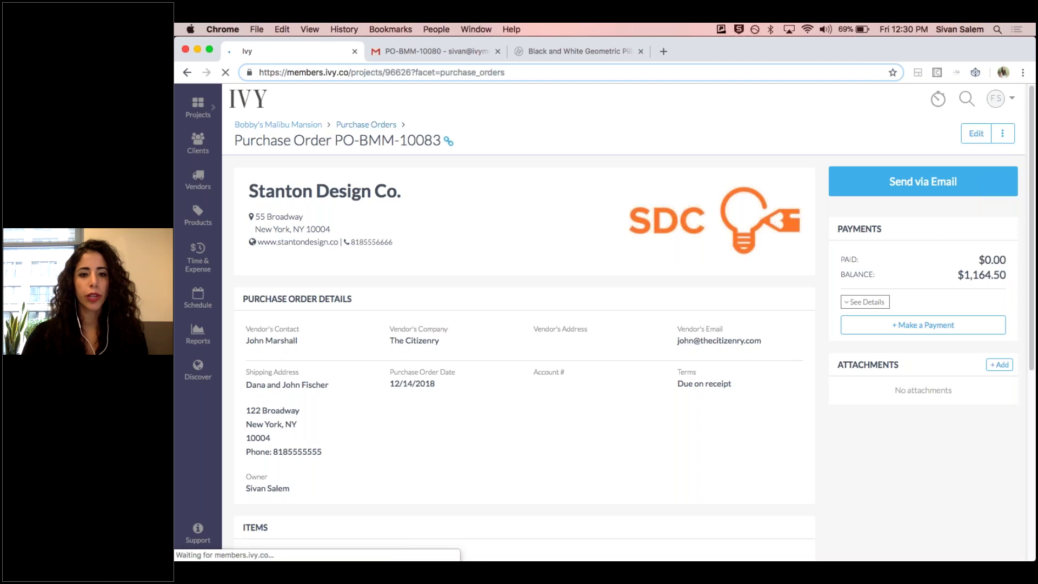
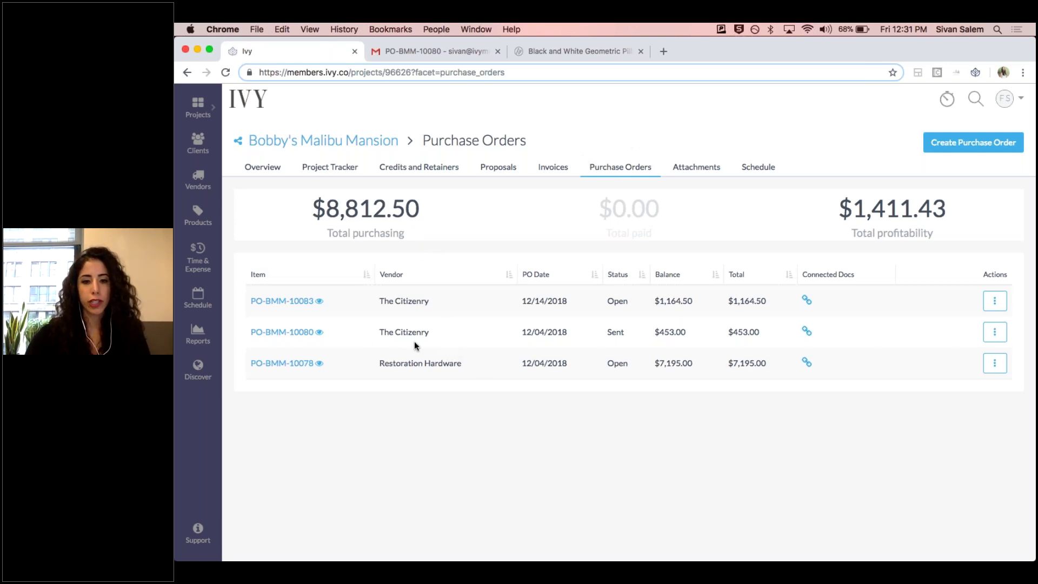
- Merge the Citizenry purchase order dated 12/04/2018 into the Citizenry purchase order dated 12/14/2018
left_click(993, 301)
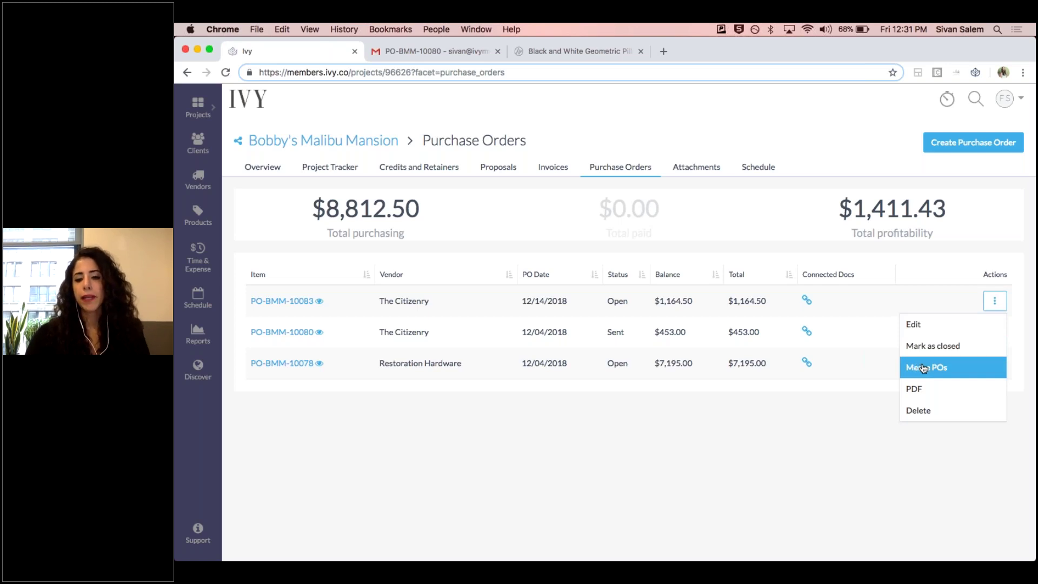
left_click(928, 368)
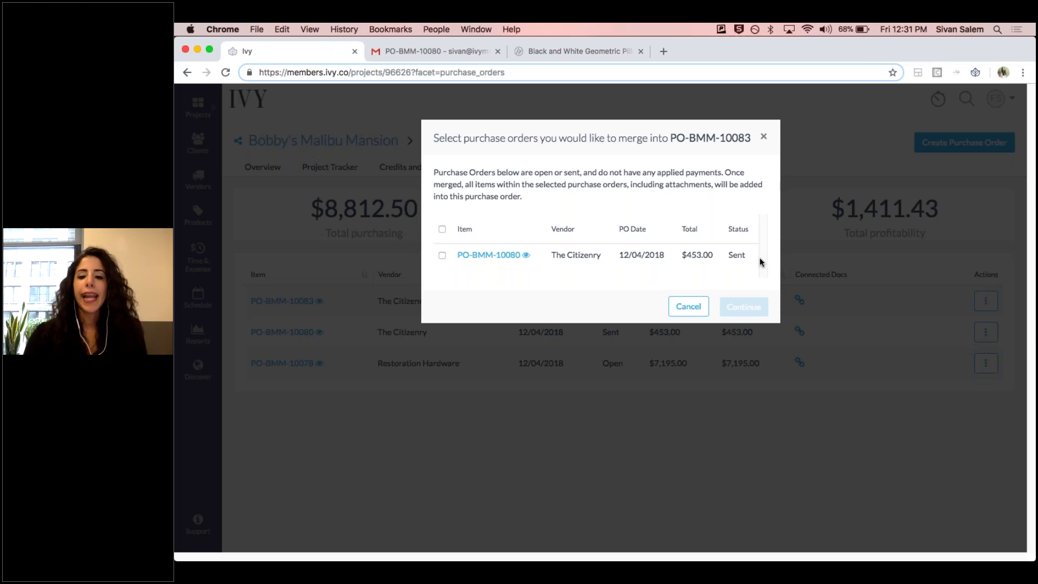
left_click(442, 230)
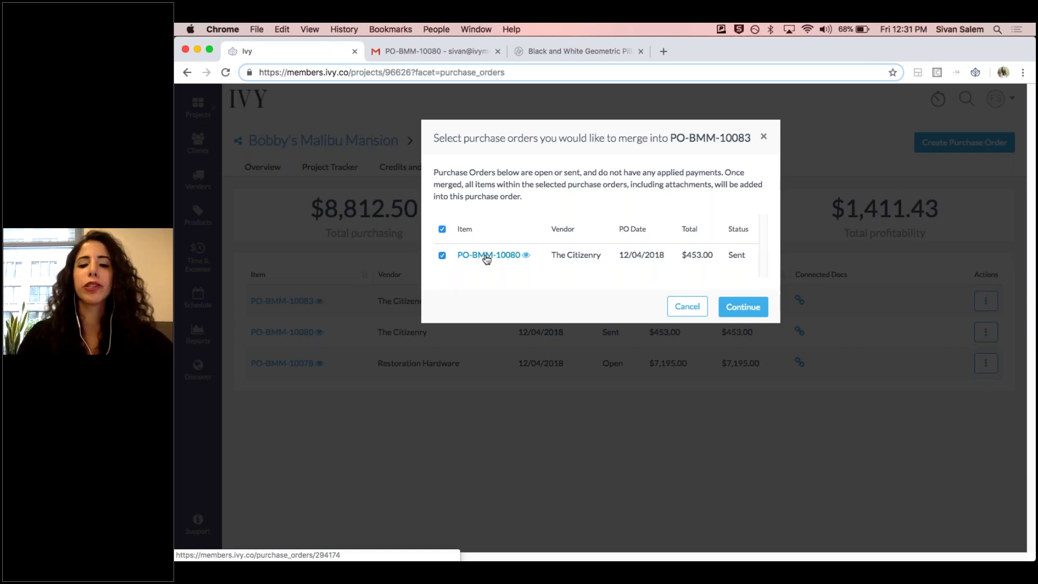
left_click_drag(756, 139, 727, 141)
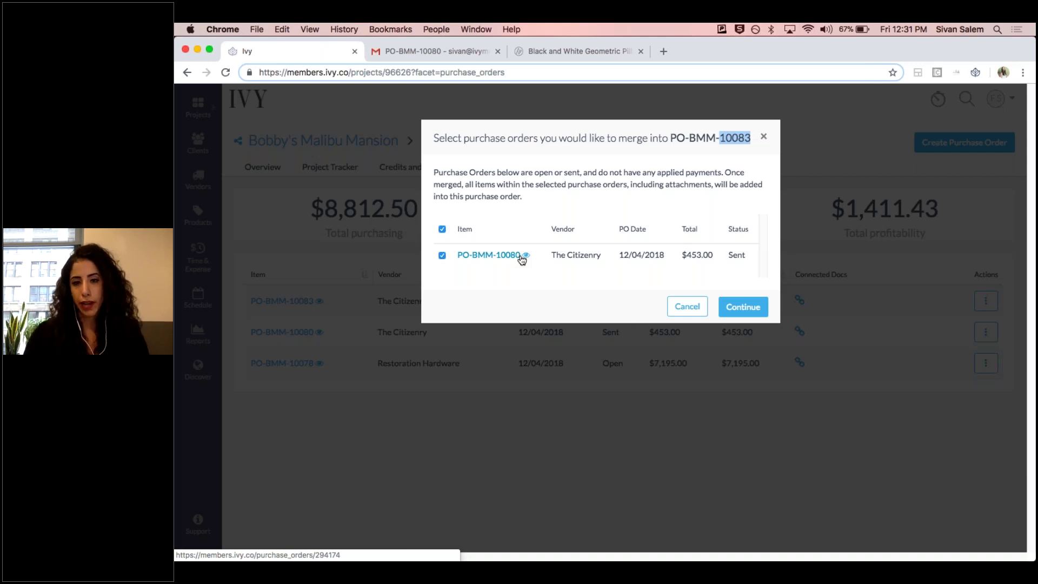
left_click(740, 307)
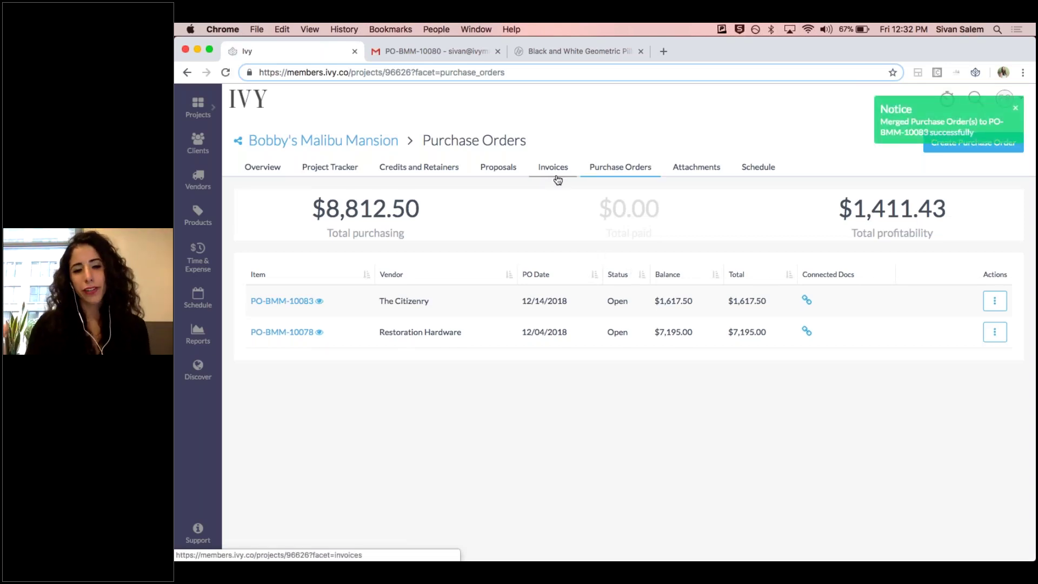
- Review the merged Citizenry purchase order's items and record a check payment for its full balance with reference 1234
left_click(270, 306)
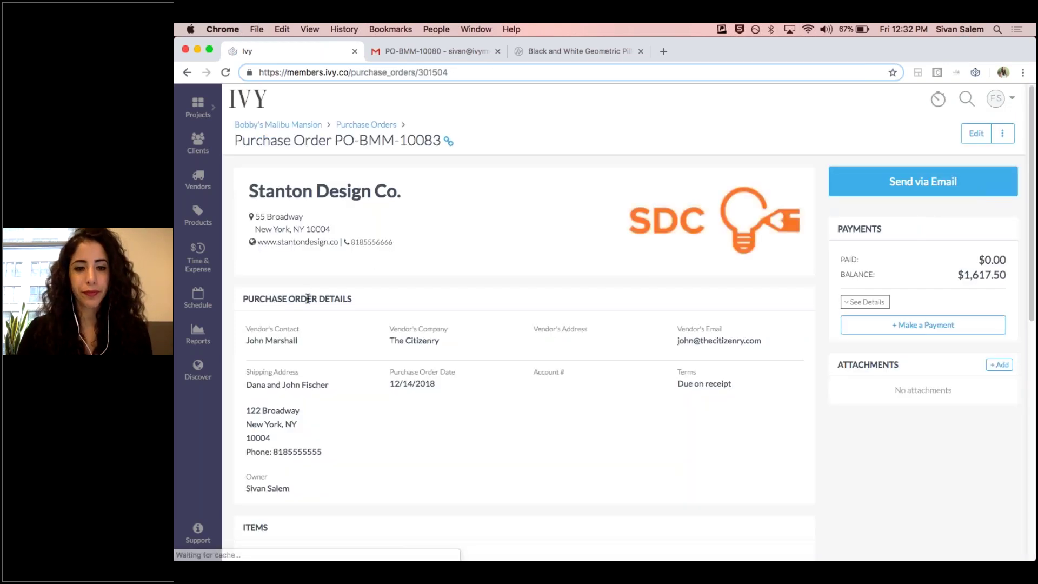
scroll(522, 289, "down", 5)
scroll(524, 298, "up", 3)
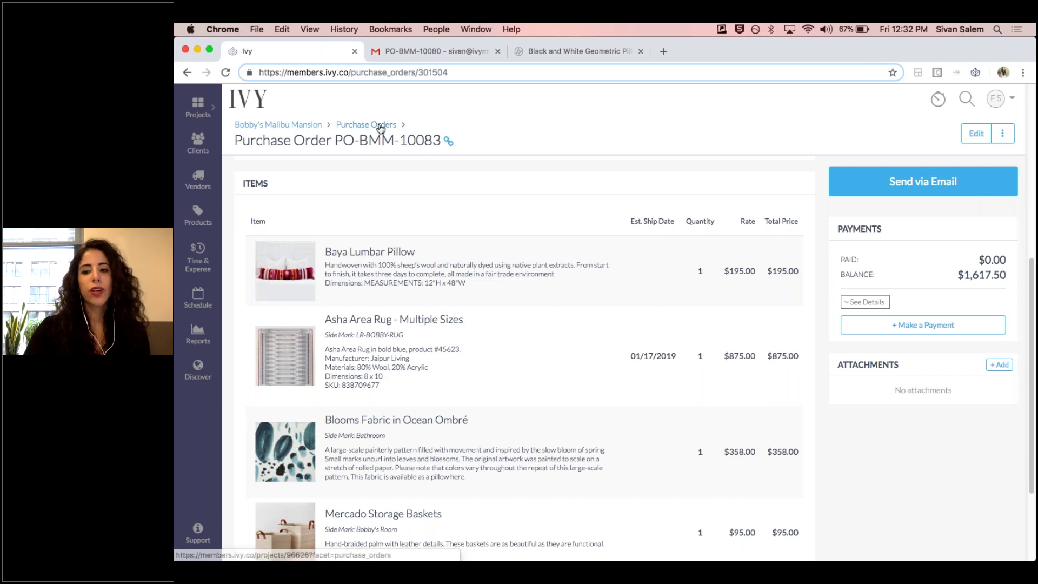
left_click(931, 327)
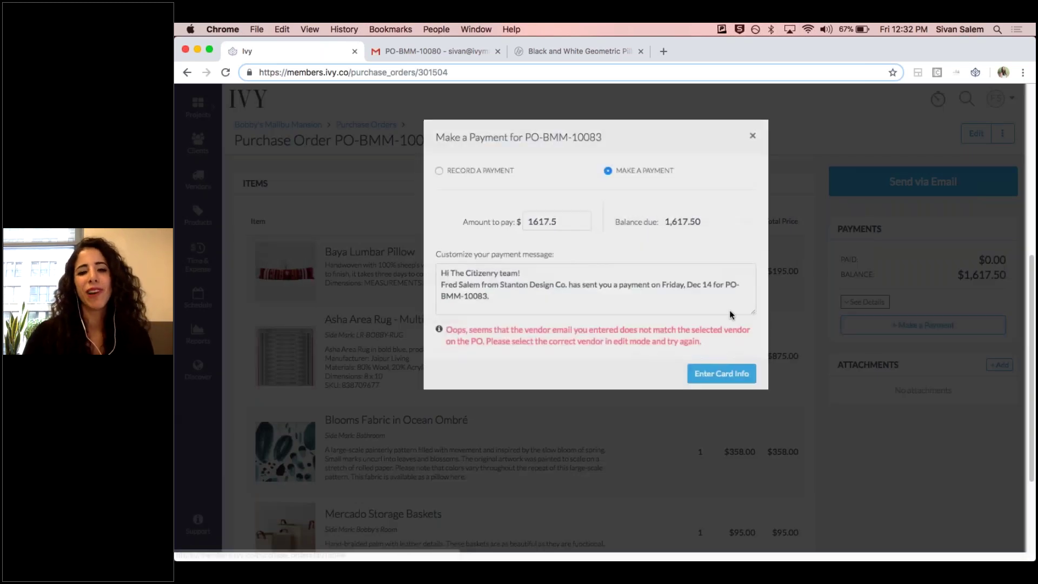
left_click(487, 172)
left_click(493, 233)
left_click(495, 242)
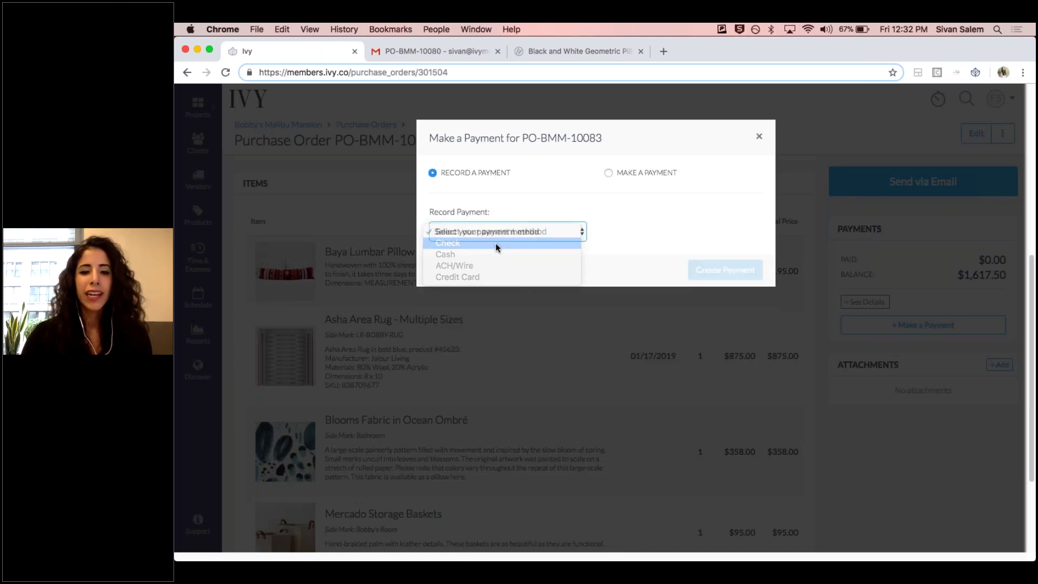
left_click(525, 275)
type("1234")
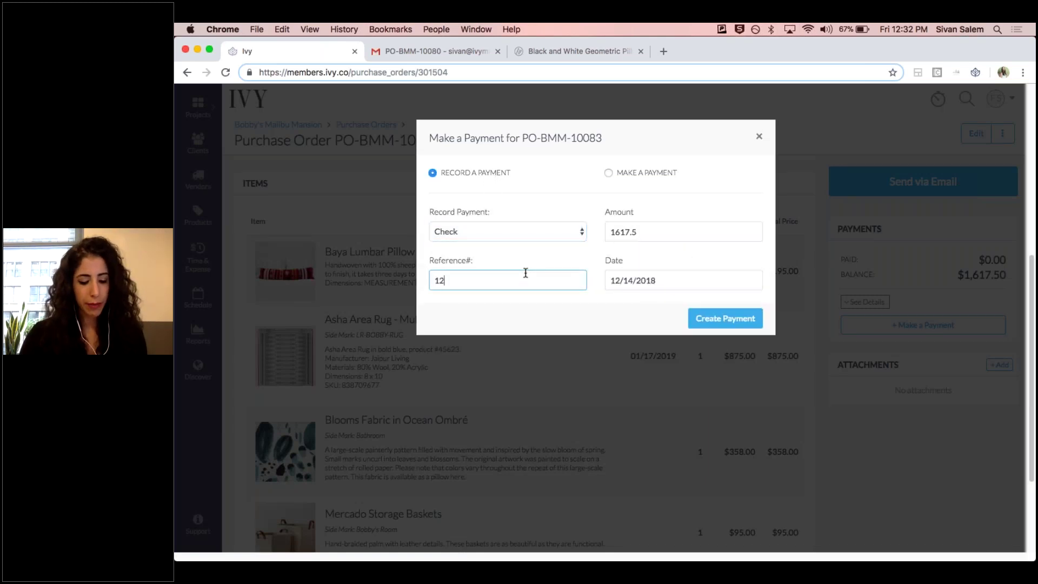
left_click(745, 325)
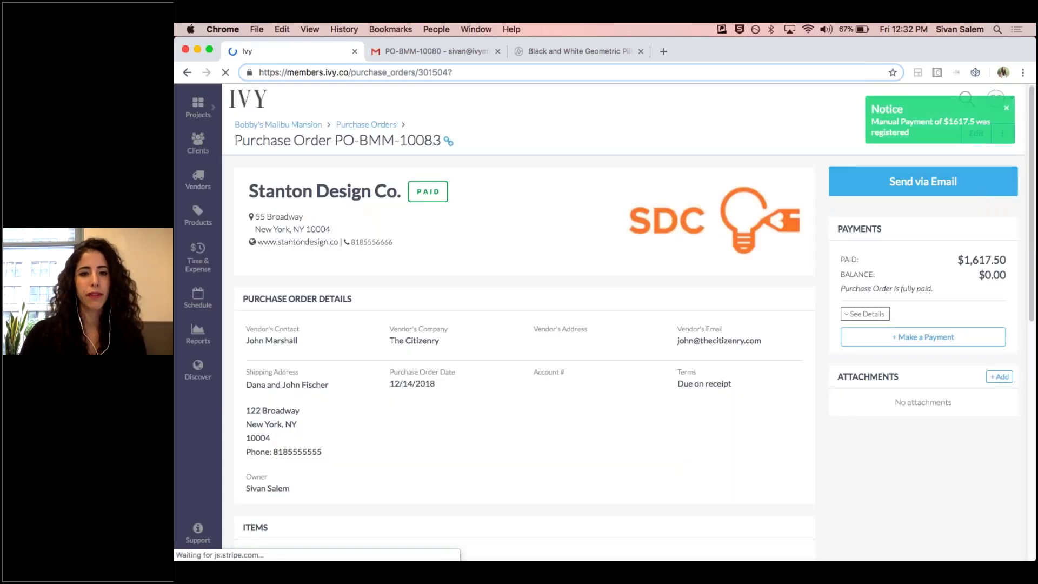
- Mark the Citizenry purchase order as closed in the project's purchase orders list
left_click(363, 123)
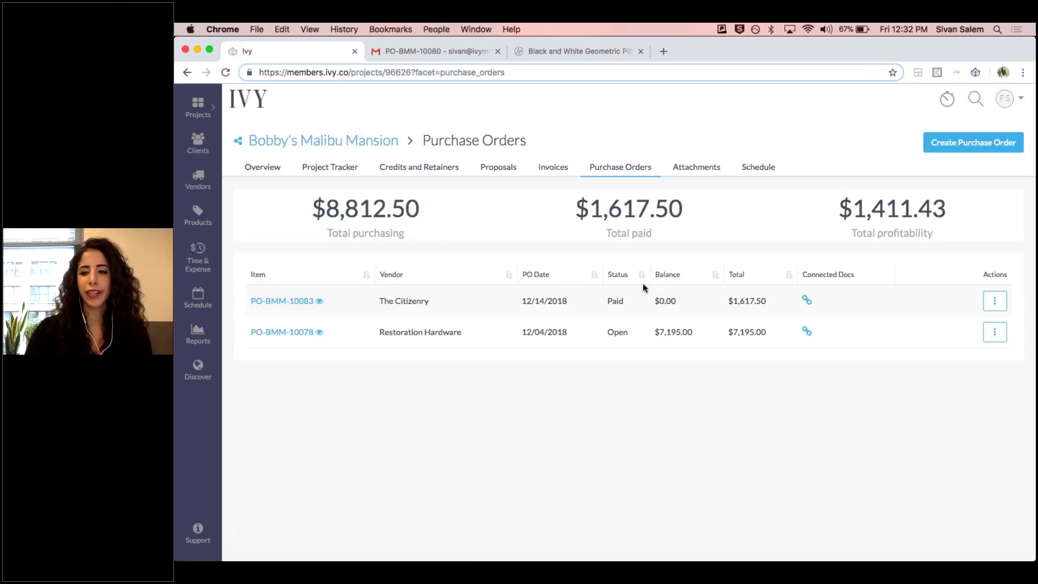
left_click(996, 310)
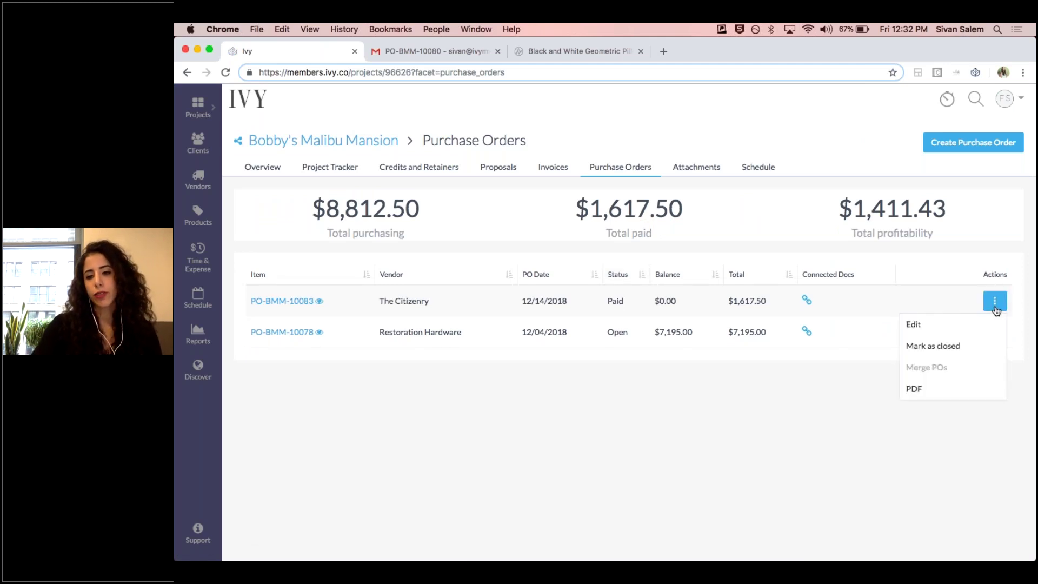
left_click(945, 347)
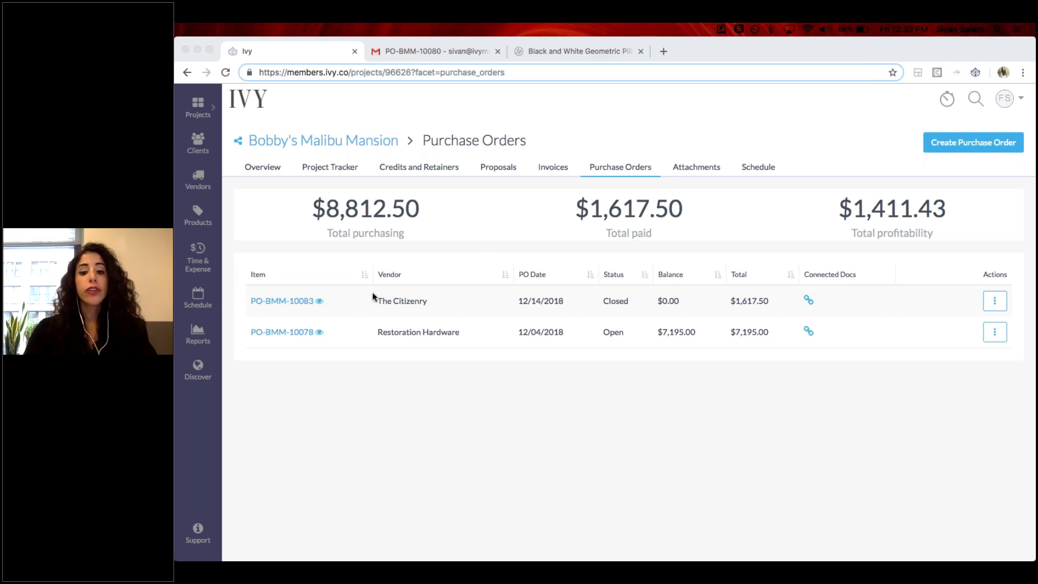
- Record a partial check payment of 3598 with reference 1243 on the Restoration Hardware purchase order
left_click(275, 335)
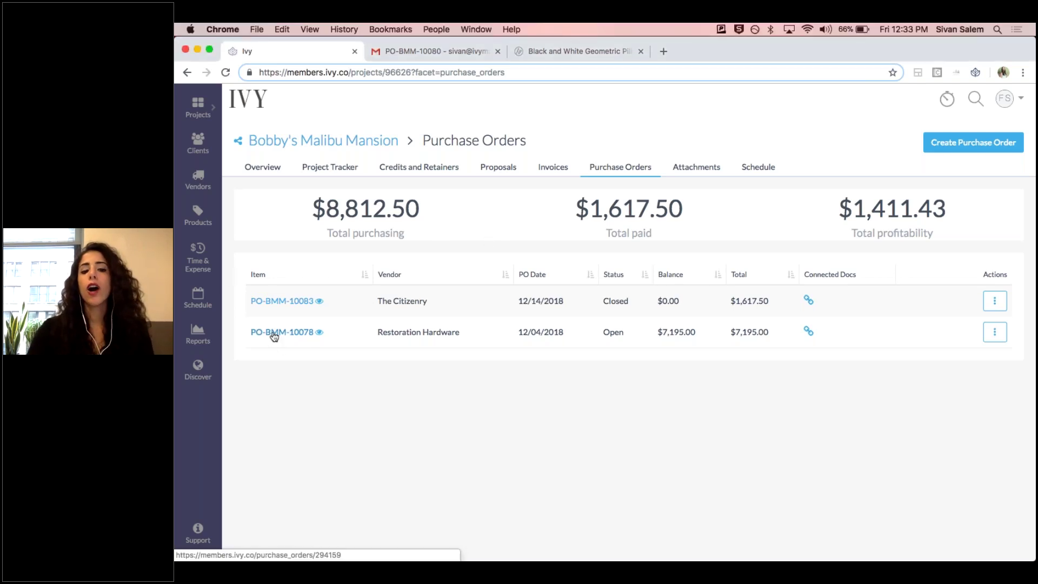
left_click(274, 335)
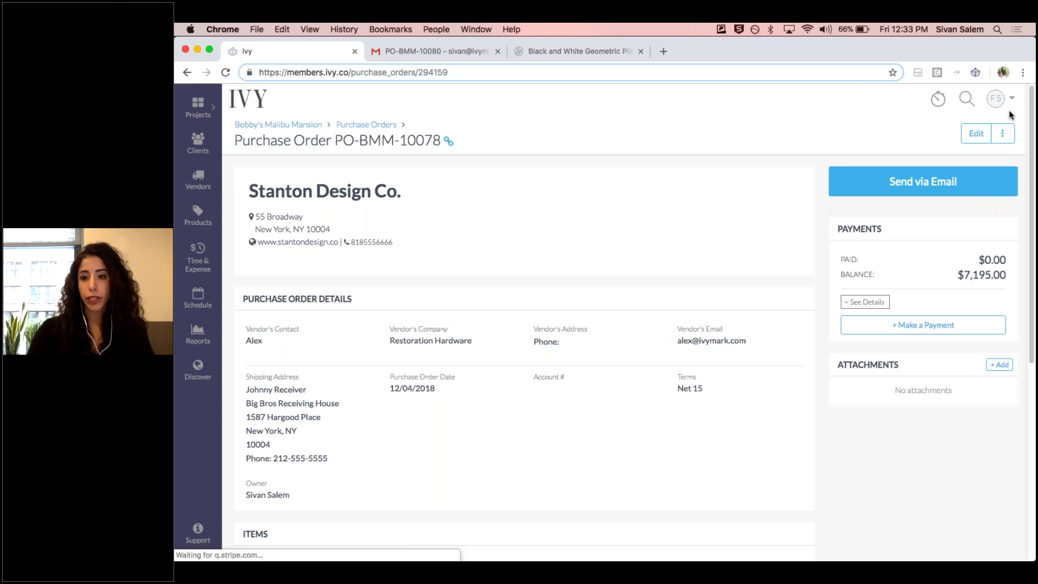
left_click(940, 331)
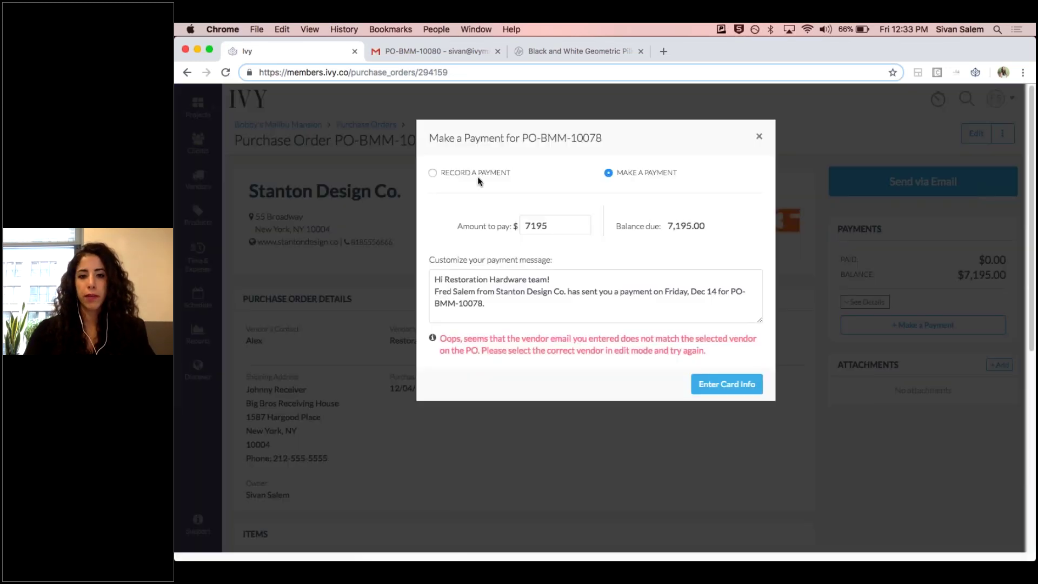
left_click(477, 173)
left_click(491, 232)
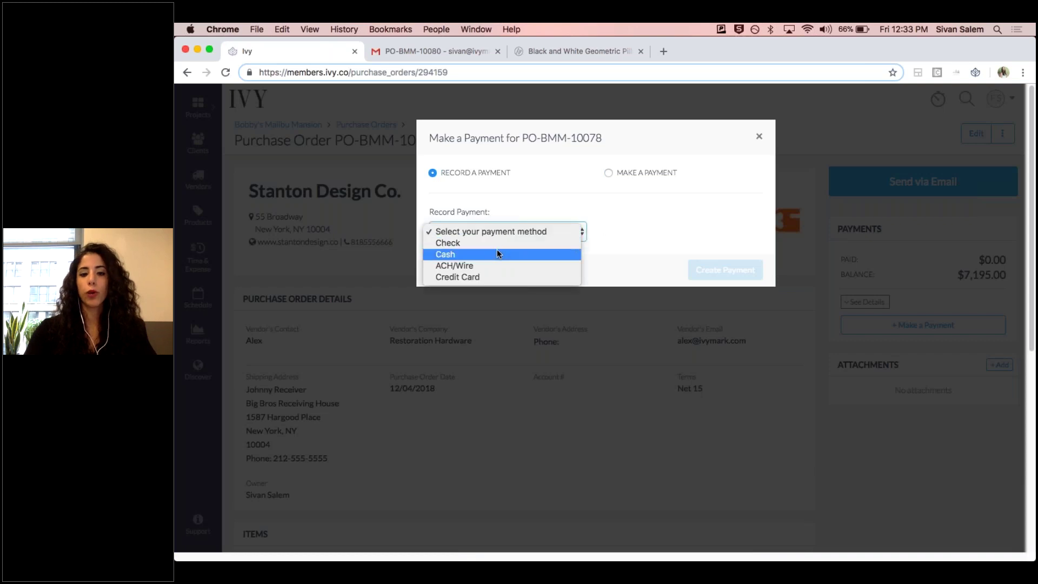
left_click(497, 245)
left_click_drag(657, 232, 607, 230)
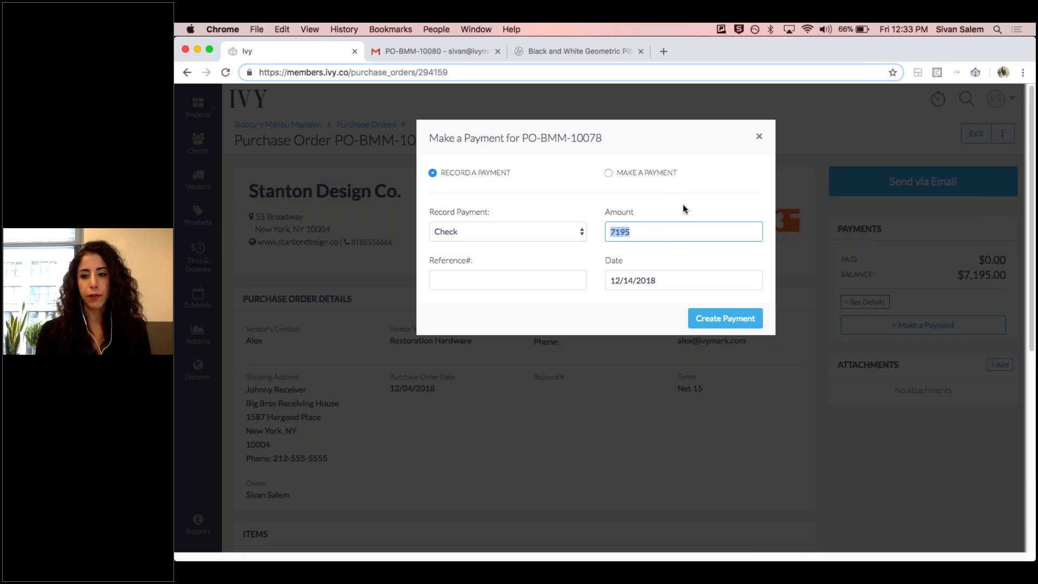
type("3")
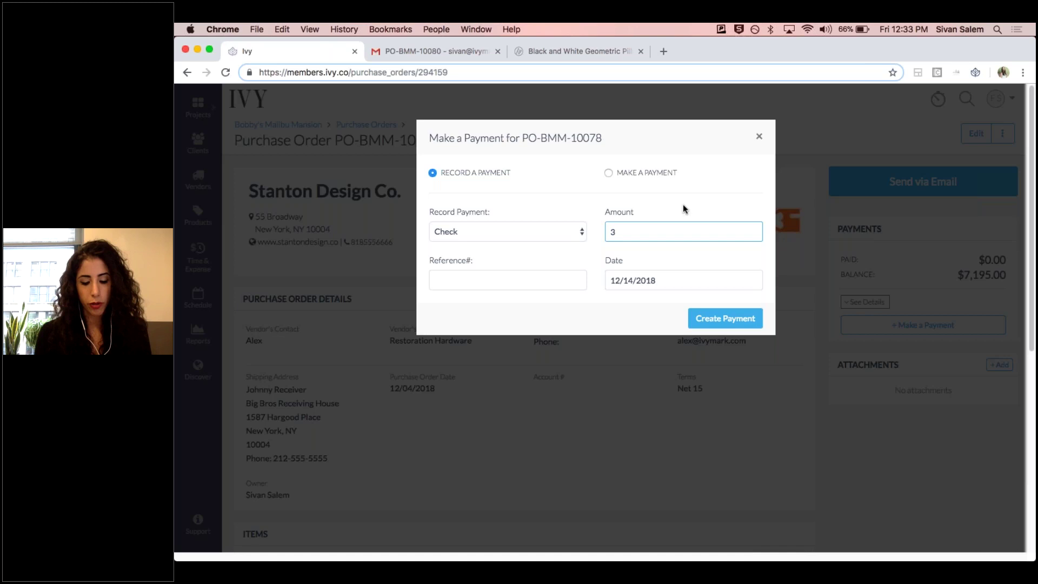
type("598")
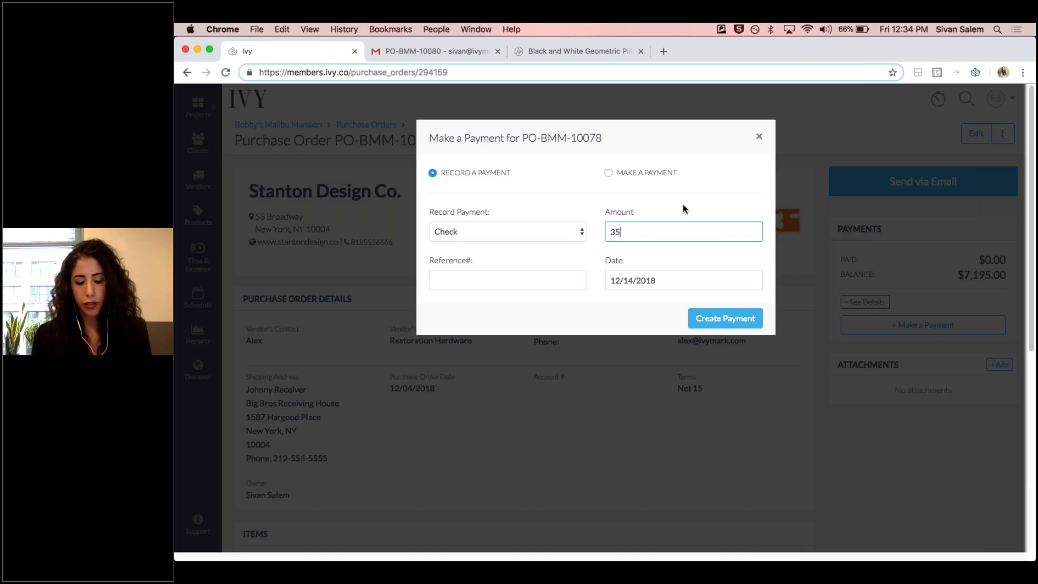
left_click(500, 280)
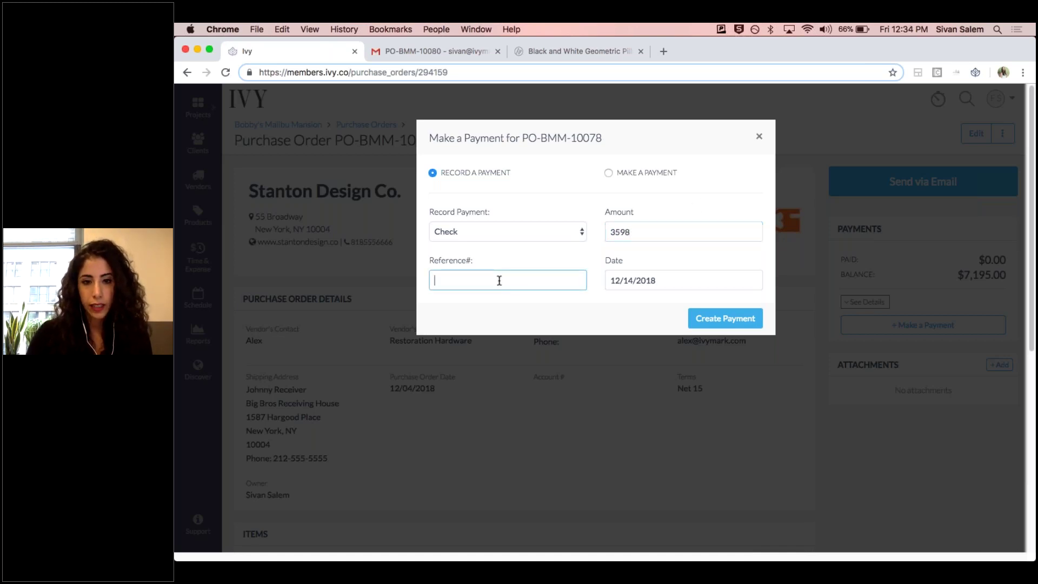
type("1243")
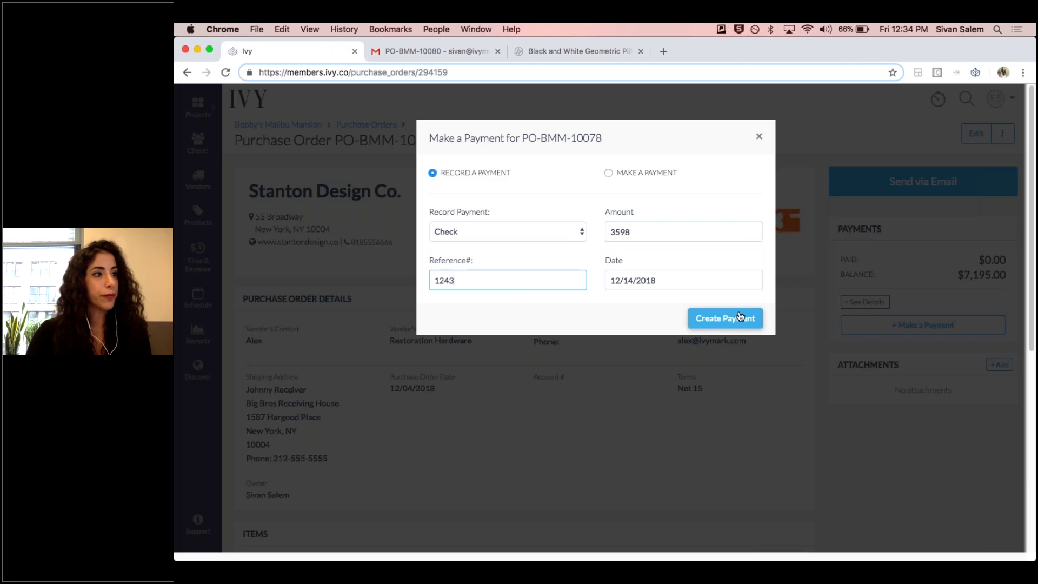
left_click(731, 319)
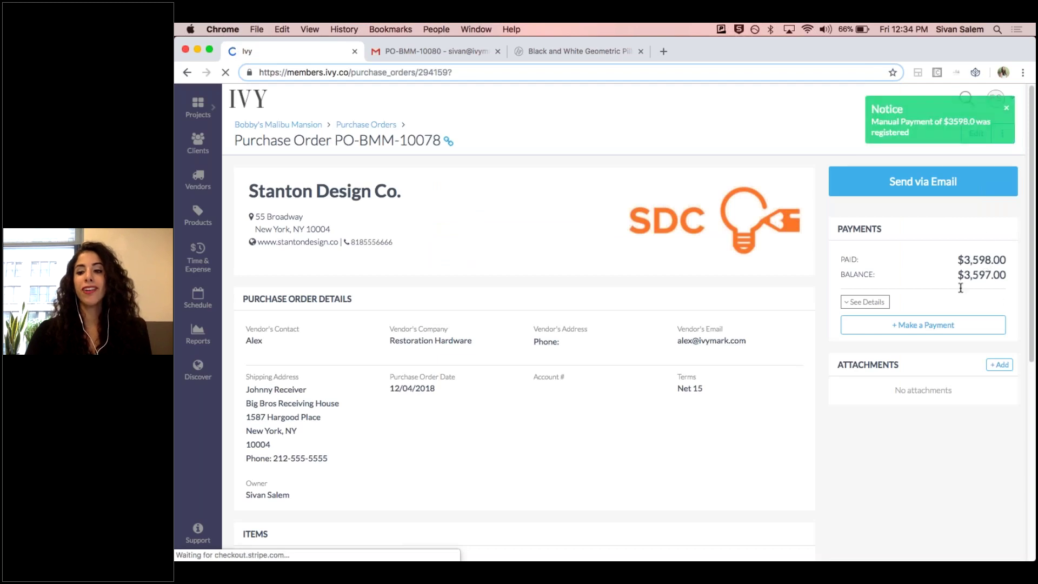
- Return to the project's purchase orders list and check the Restoration Hardware order's status
left_click(359, 125)
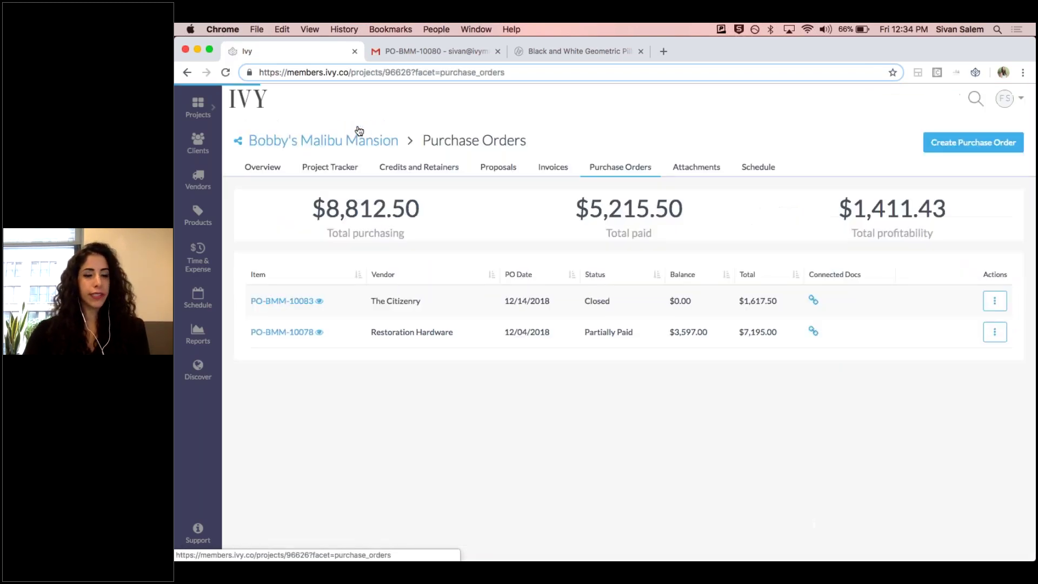
left_click_drag(586, 327, 643, 337)
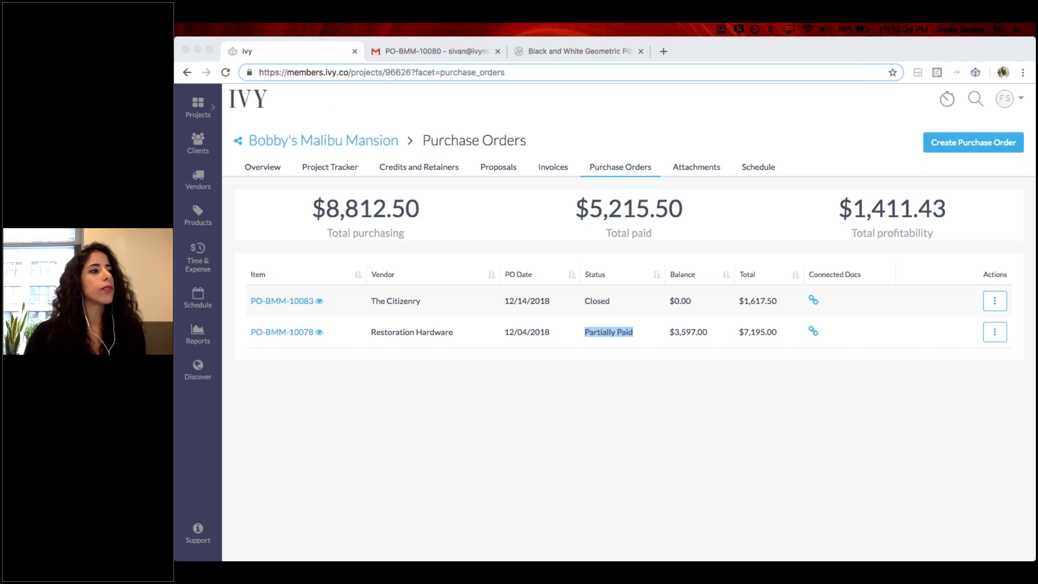
left_click(460, 140)
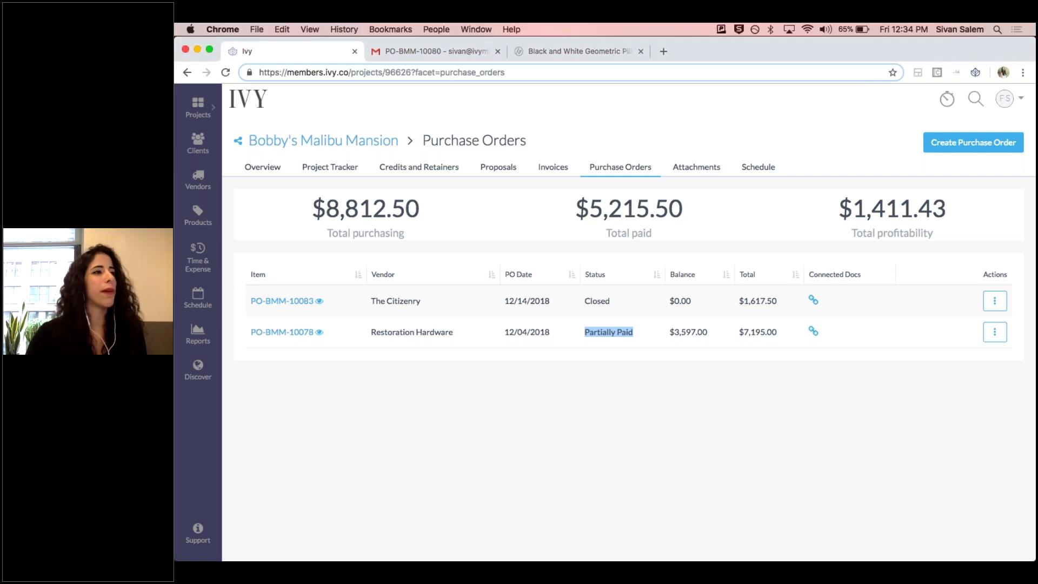
- Open the Citizenry purchase order for editing and review the memo displayed on it
left_click(460, 138)
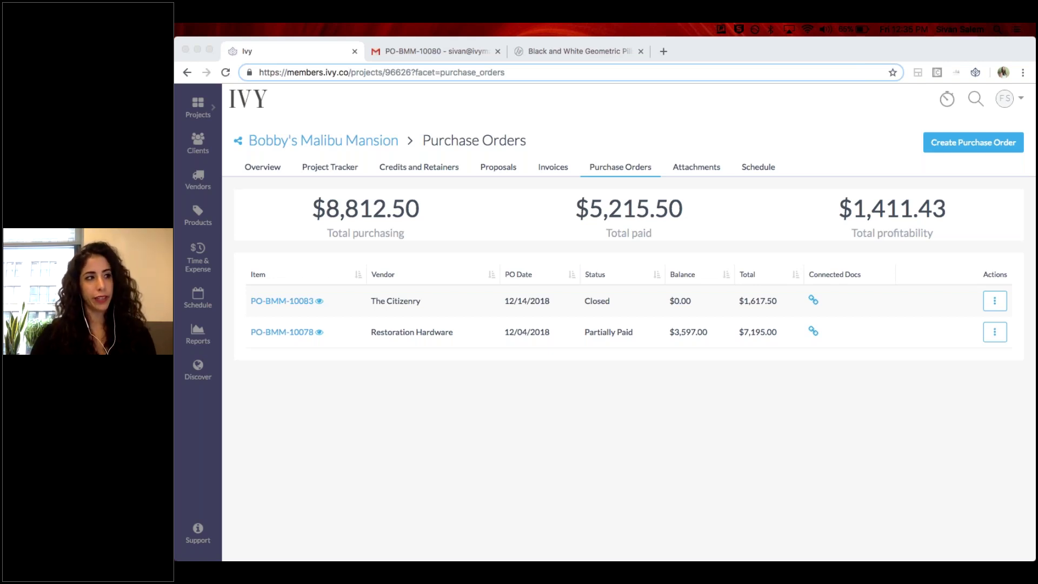
left_click(1000, 297)
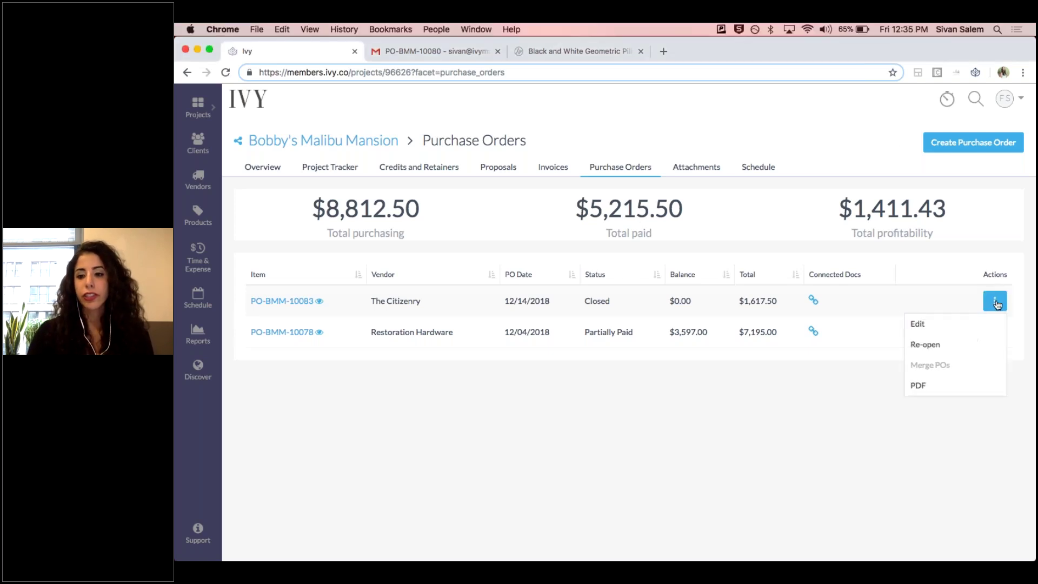
left_click(958, 327)
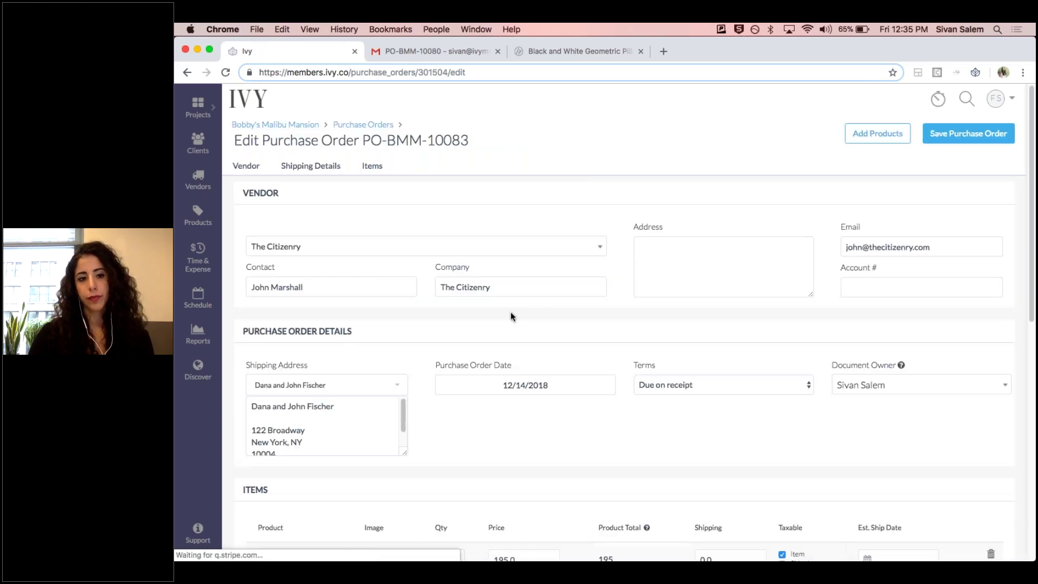
scroll(511, 311, "down", 10)
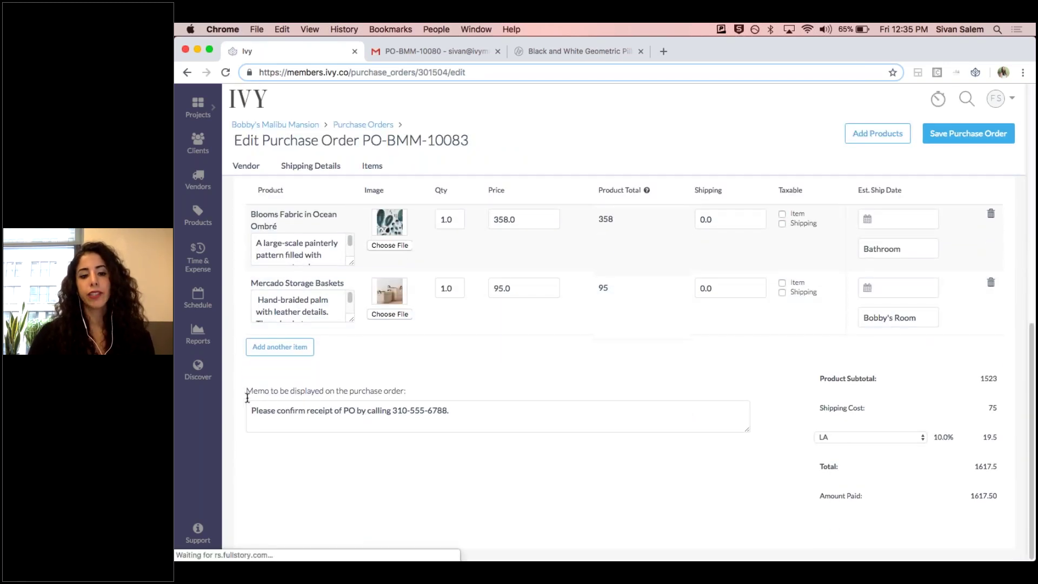
left_click_drag(249, 410, 278, 387)
left_click(245, 392)
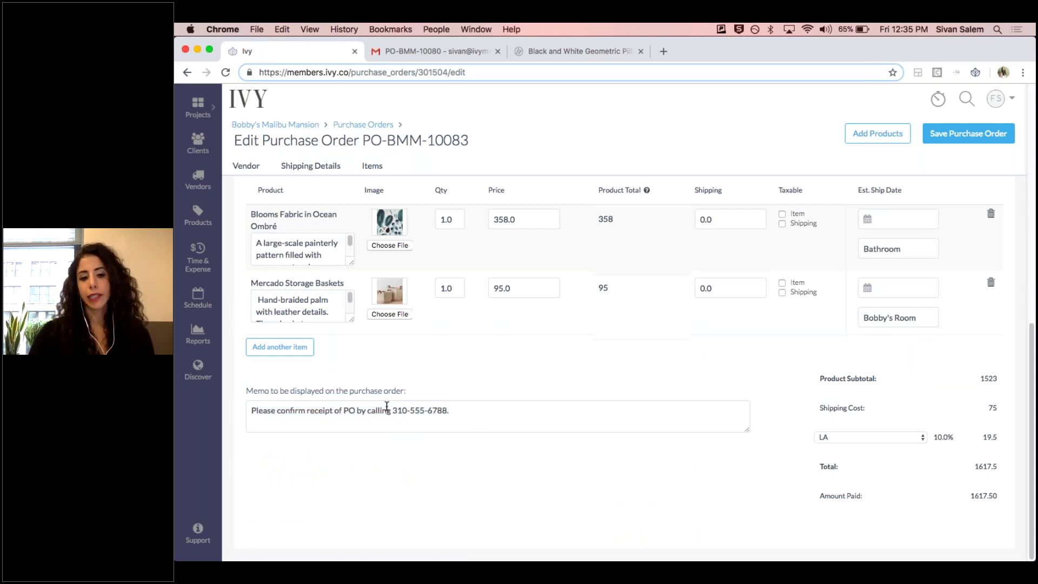
- Switch to the Gmail message, open the attached PO-BMM-10080.pdf and examine the memo on its second page
left_click(455, 52)
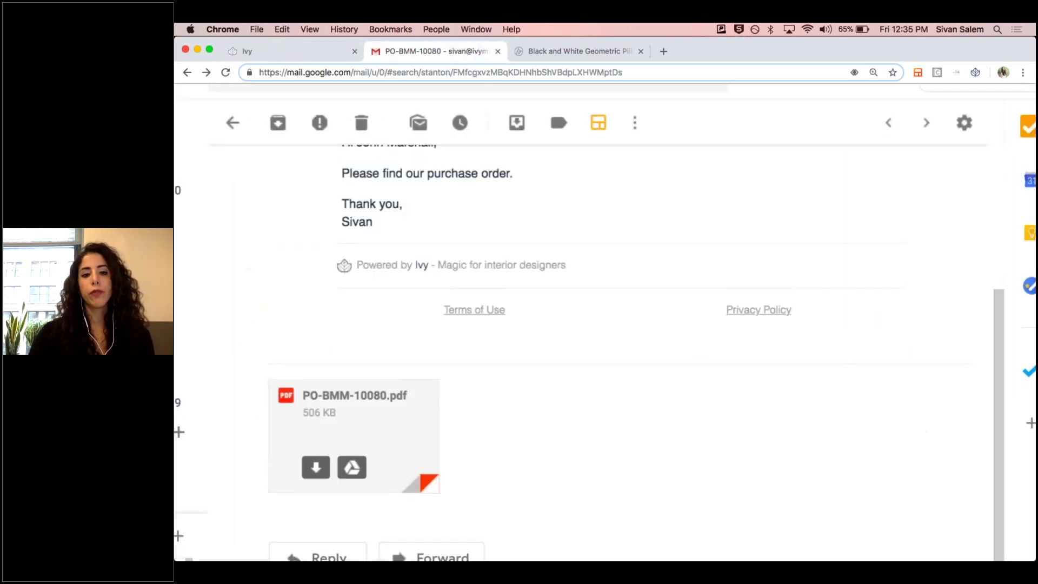
left_click(349, 384)
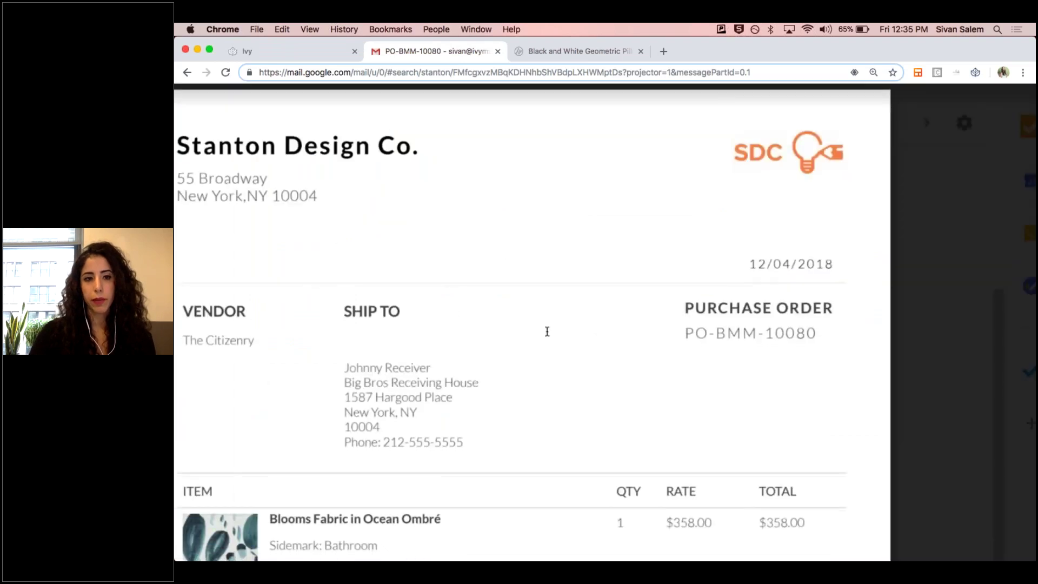
scroll(557, 333, "down", 5)
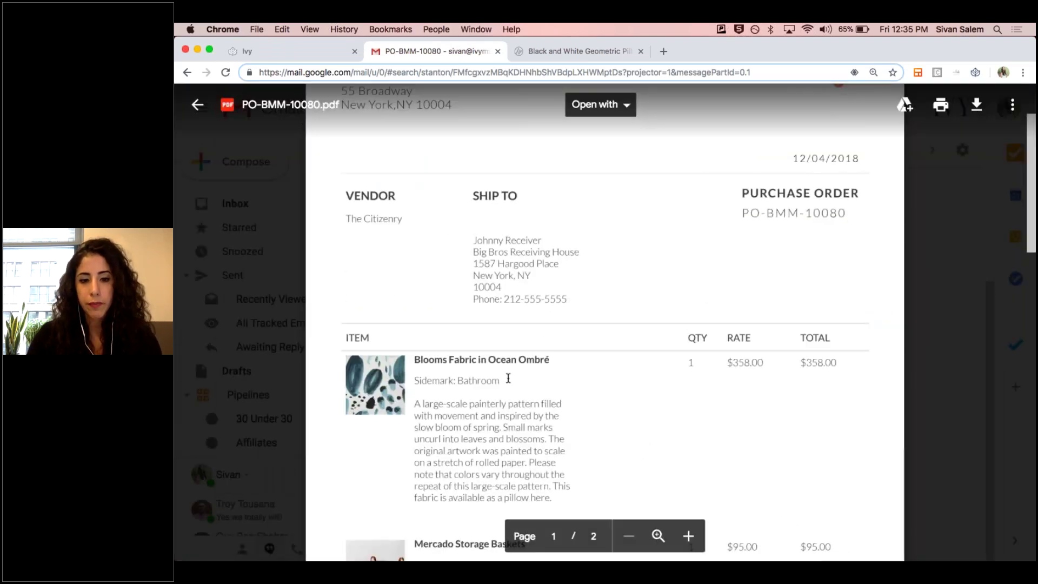
scroll(542, 343, "down", 10)
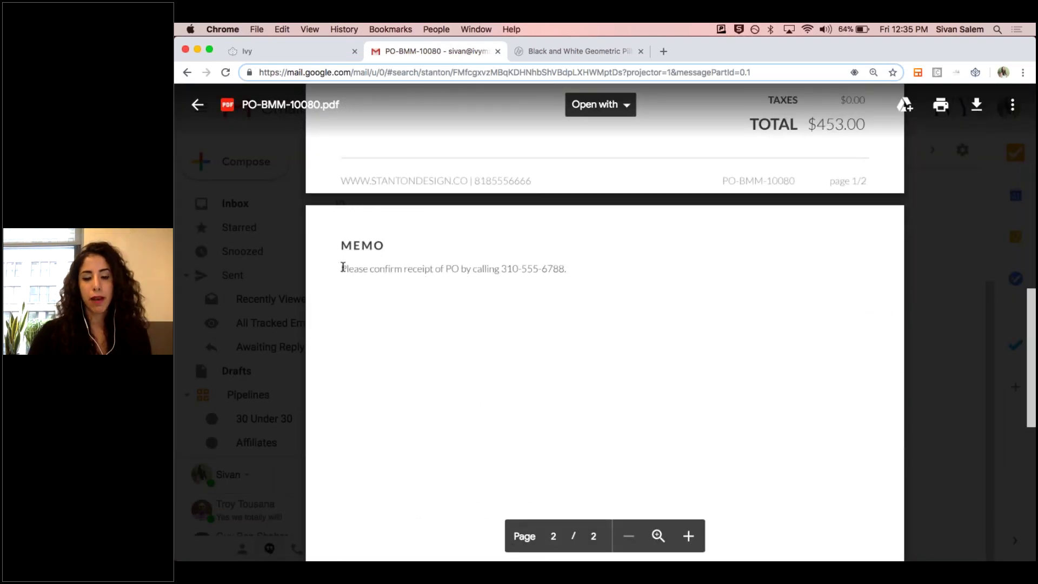
left_click_drag(340, 268, 689, 257)
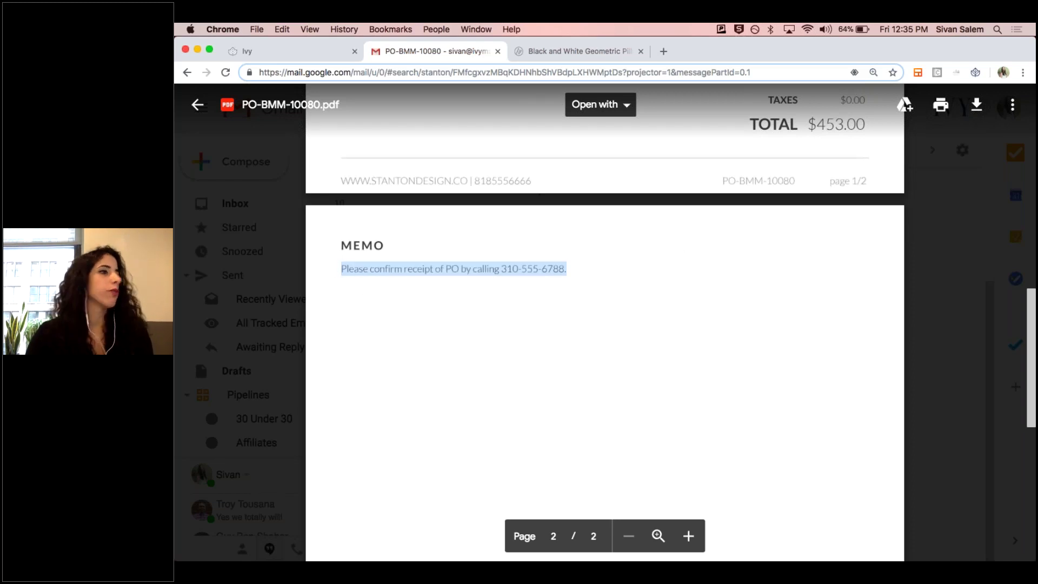
- Return to Ivy, open the Bobby's Malibu Mansion project for editing and expand its additional settings
left_click(290, 51)
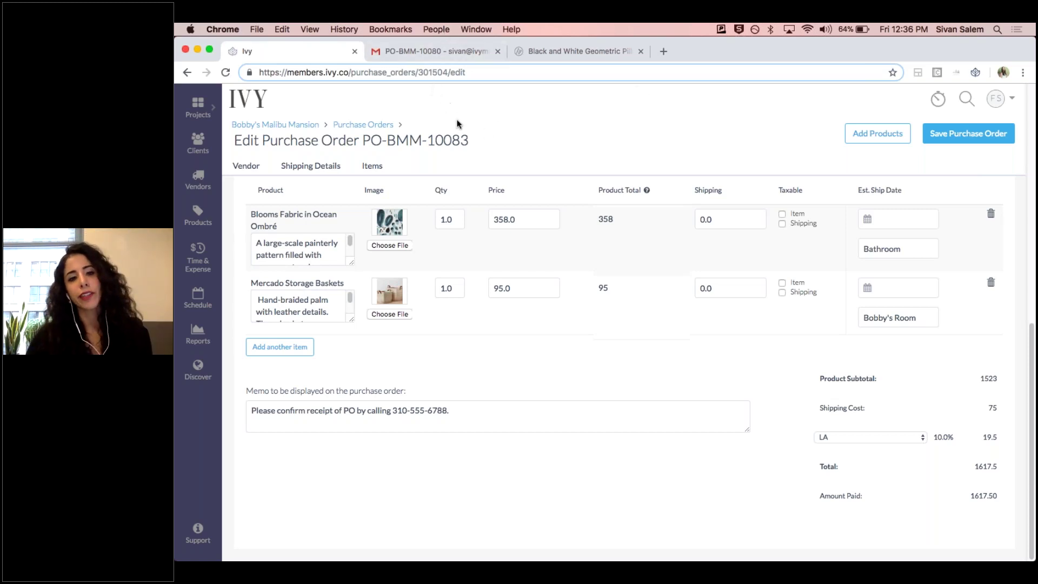
left_click(282, 129)
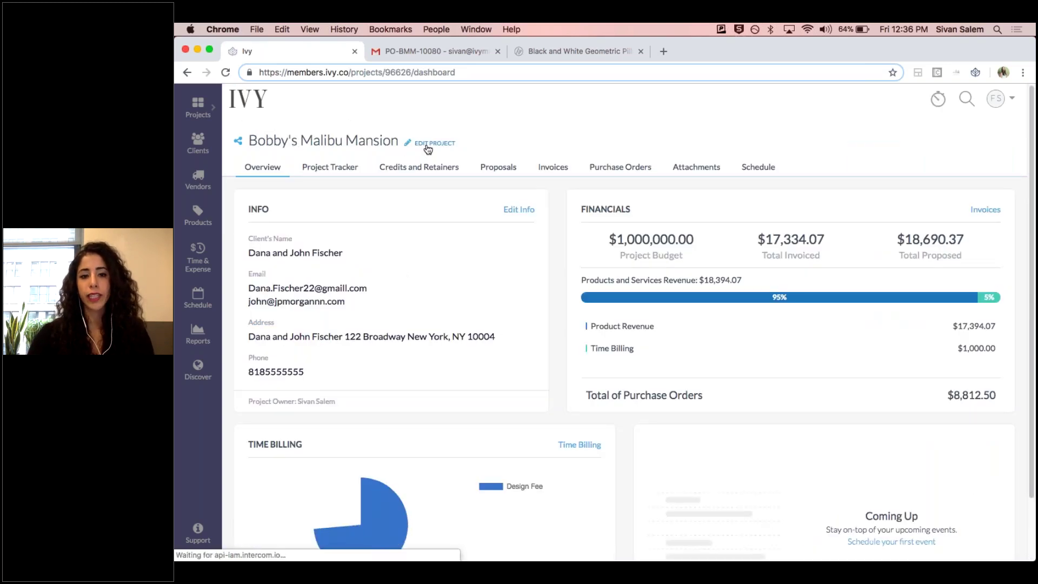
left_click(428, 145)
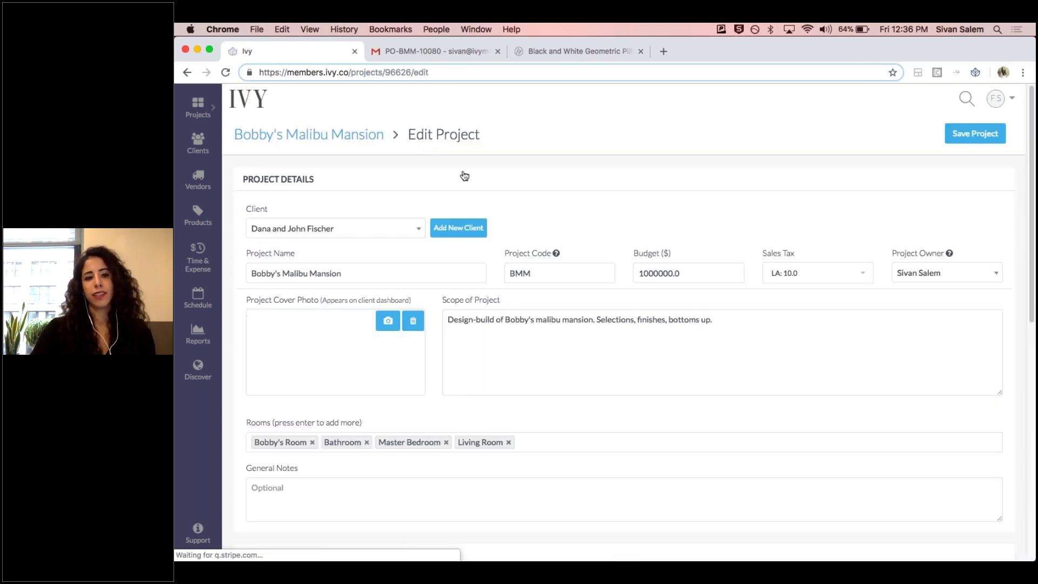
scroll(442, 179, "down", 10)
scroll(503, 254, "down", 1)
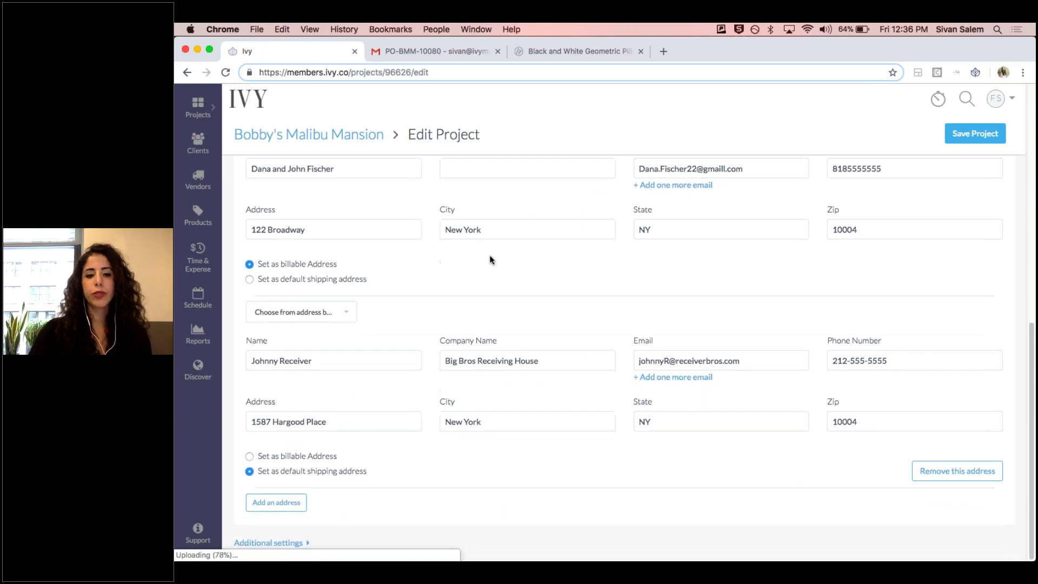
triple_click(265, 543)
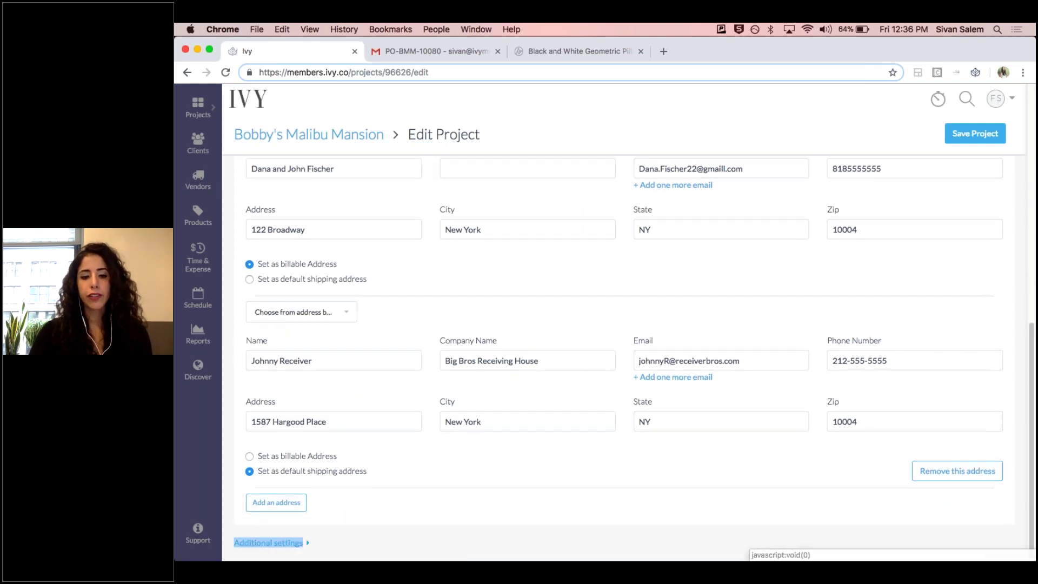
scroll(371, 543, "up", 5)
scroll(370, 540, "up", 5)
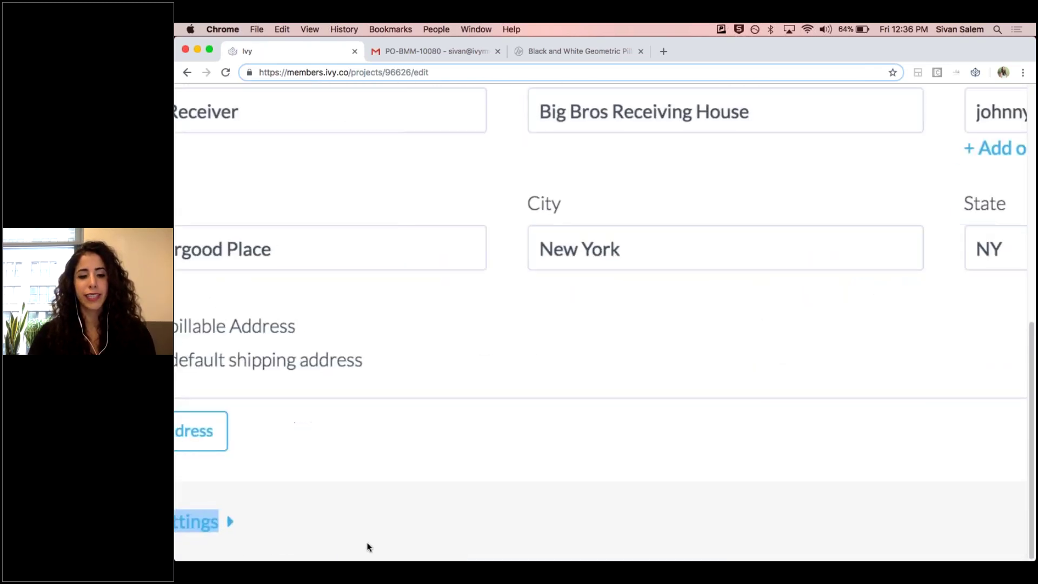
left_click(371, 546)
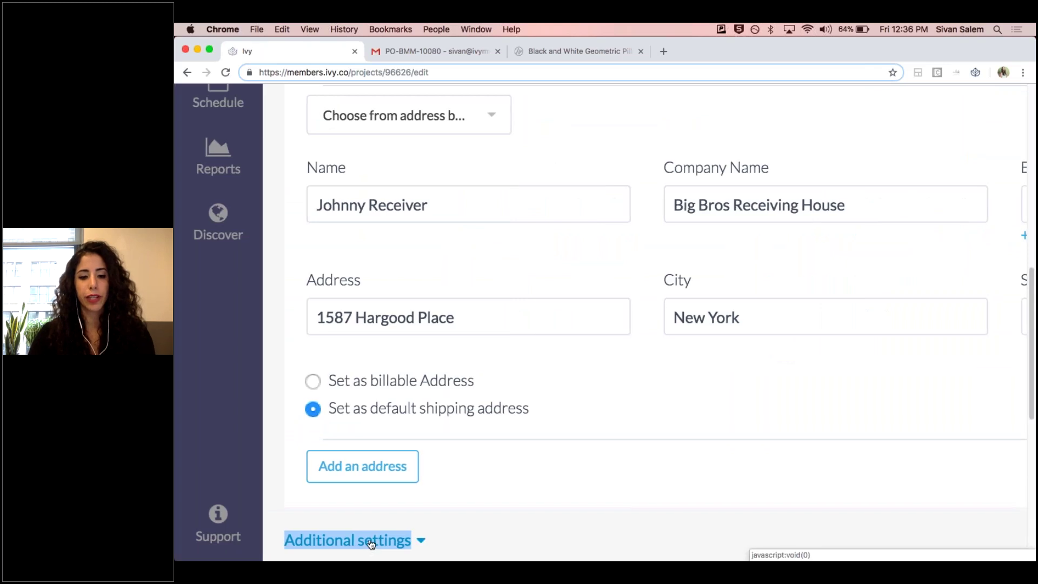
- Append "NO FRIDAY DELIVERIES PLEASE." to the project's purchase order memo and save the project
scroll(371, 542, "down", 10)
scroll(504, 478, "down", 10)
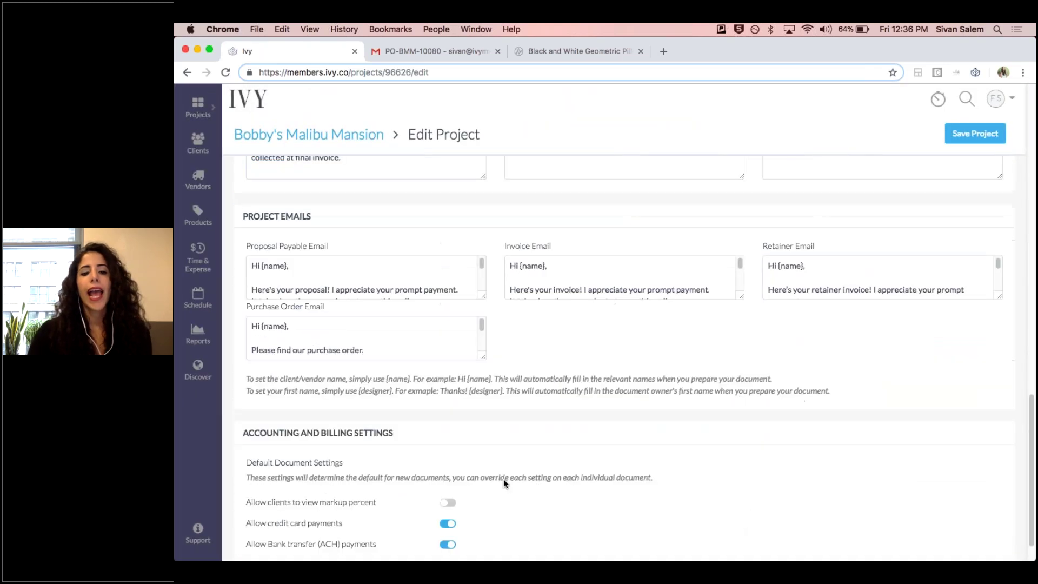
scroll(313, 216, "up", 3)
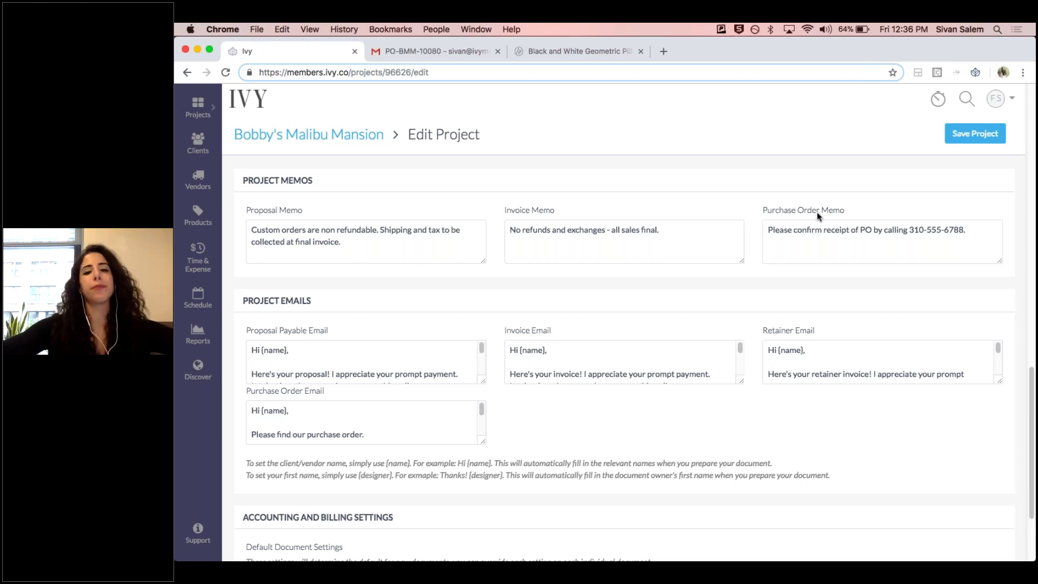
left_click(997, 230)
type("NO FRIDAY DE")
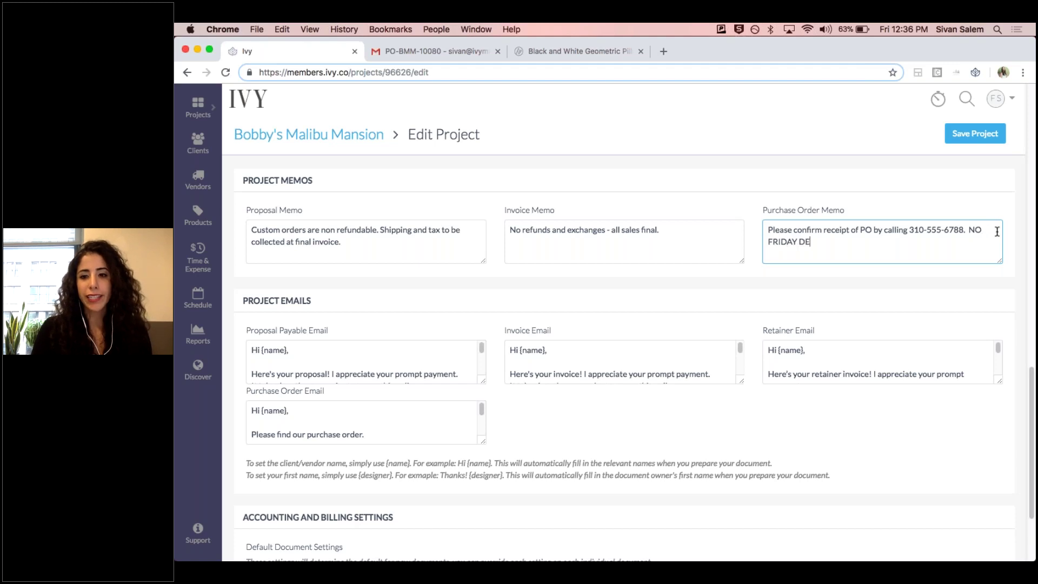
type("LIVERIES PLEASE.")
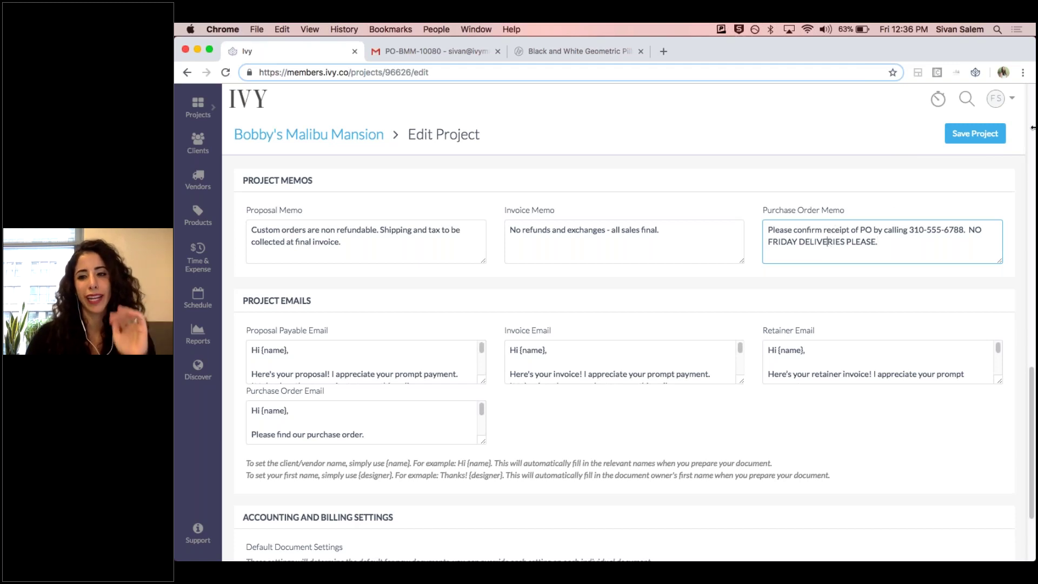
left_click(975, 134)
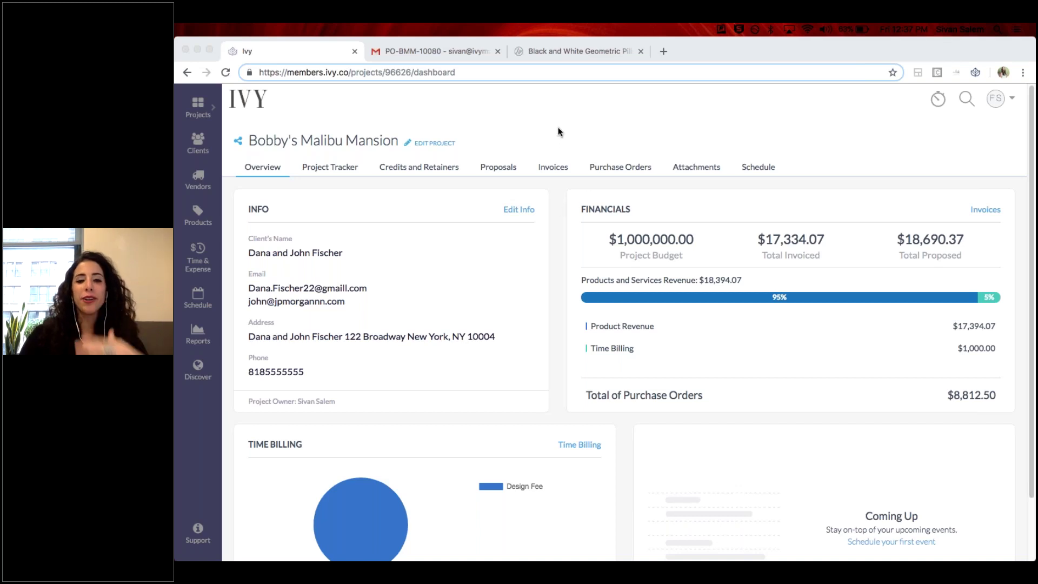
- Open the Rug proposal from the project's proposals and review its item and memo
key("super+Tab")
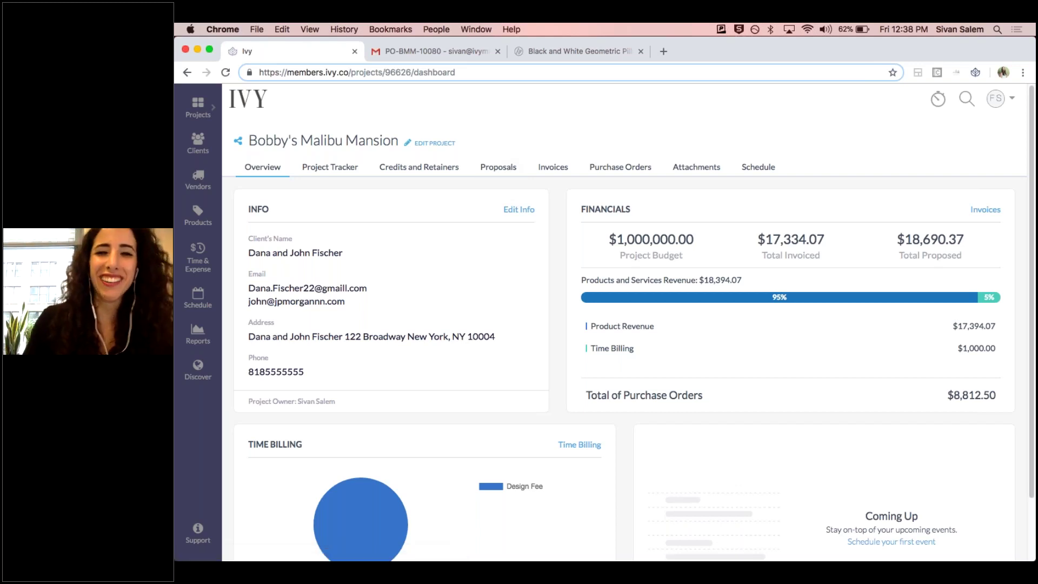
left_click(504, 163)
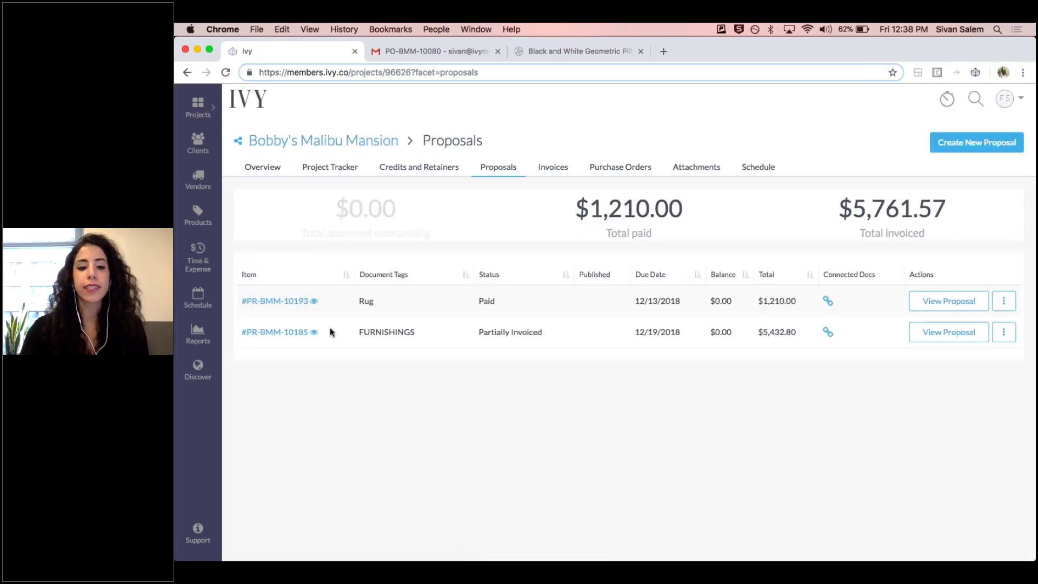
left_click(280, 301)
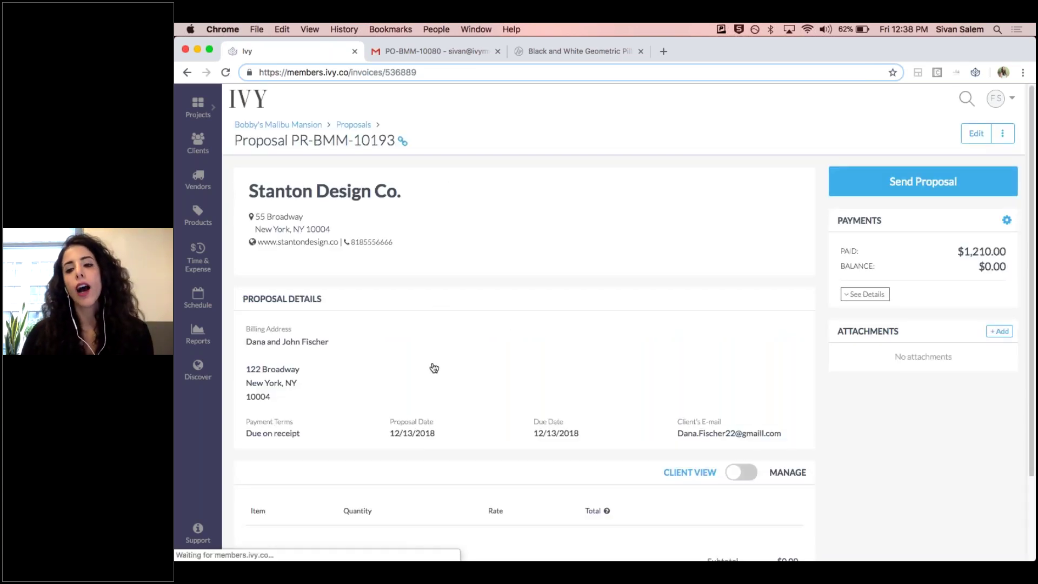
scroll(434, 368, "down", 3)
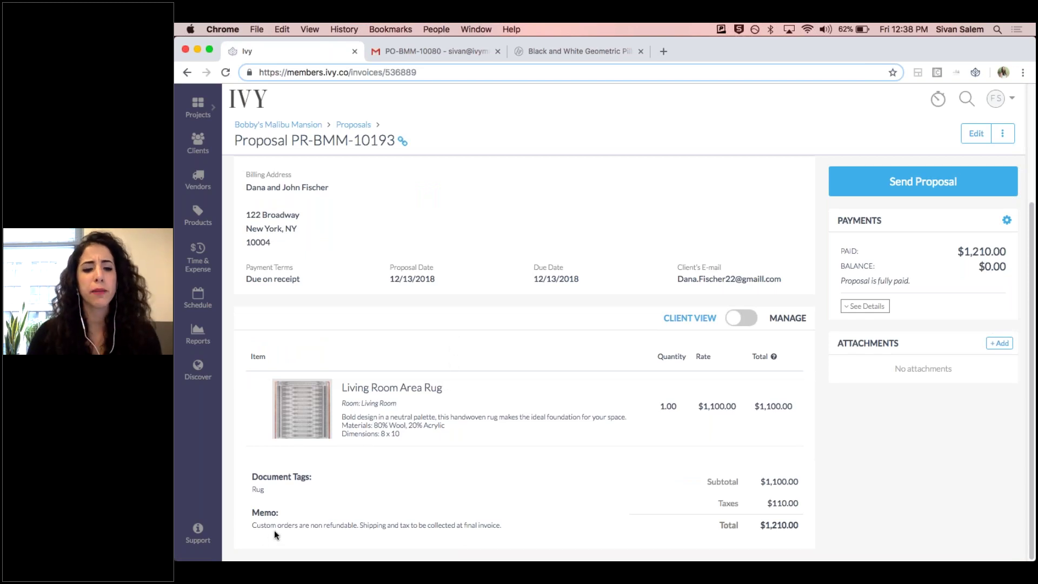
left_click_drag(501, 525, 424, 524)
left_click(429, 517)
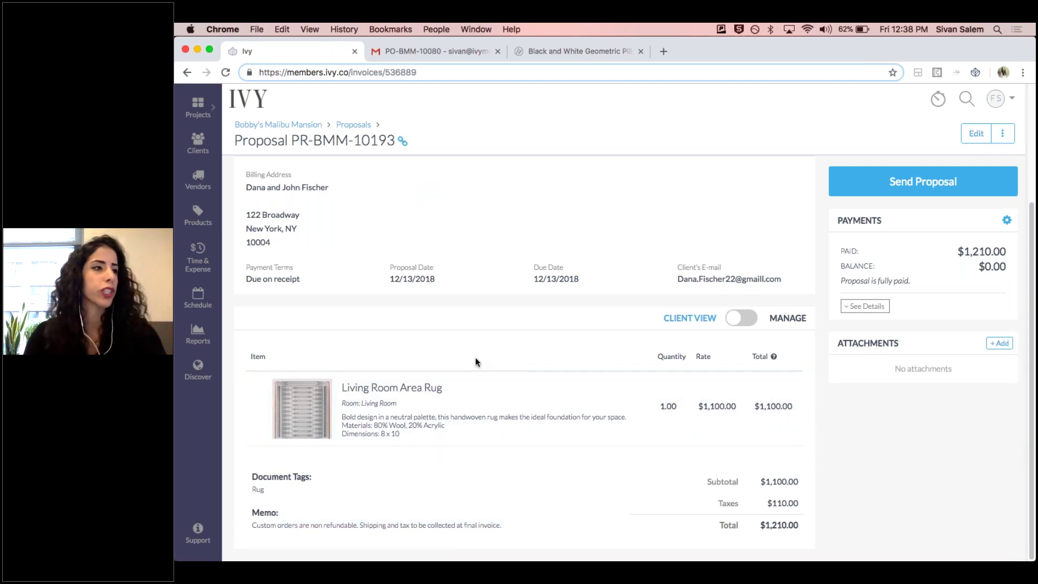
- Create an invoice from the Rug proposal for the Living Room Area Rug, transferring the 1210 payment
left_click(1002, 133)
left_click(967, 156)
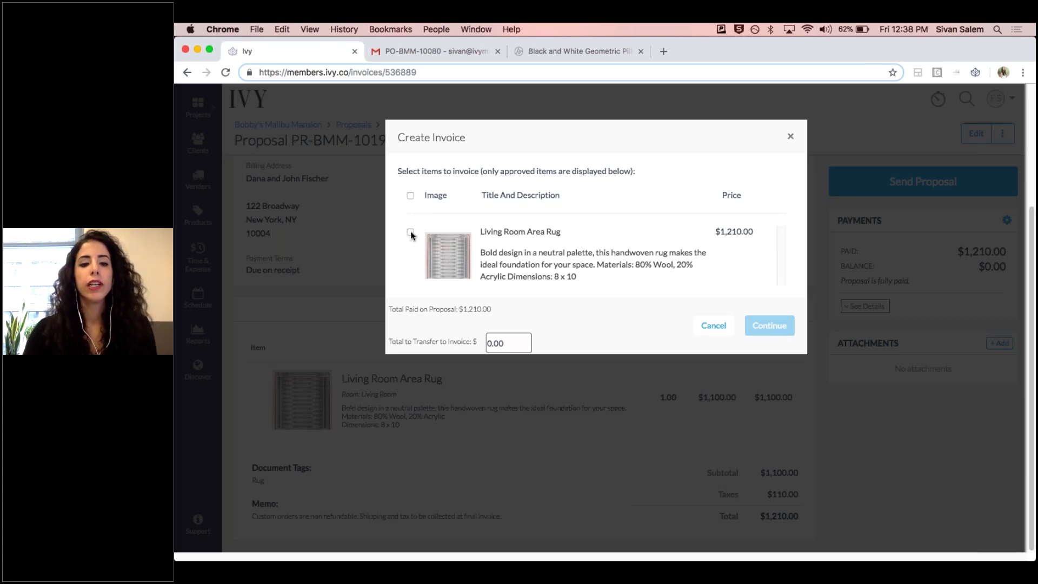
left_click(410, 231)
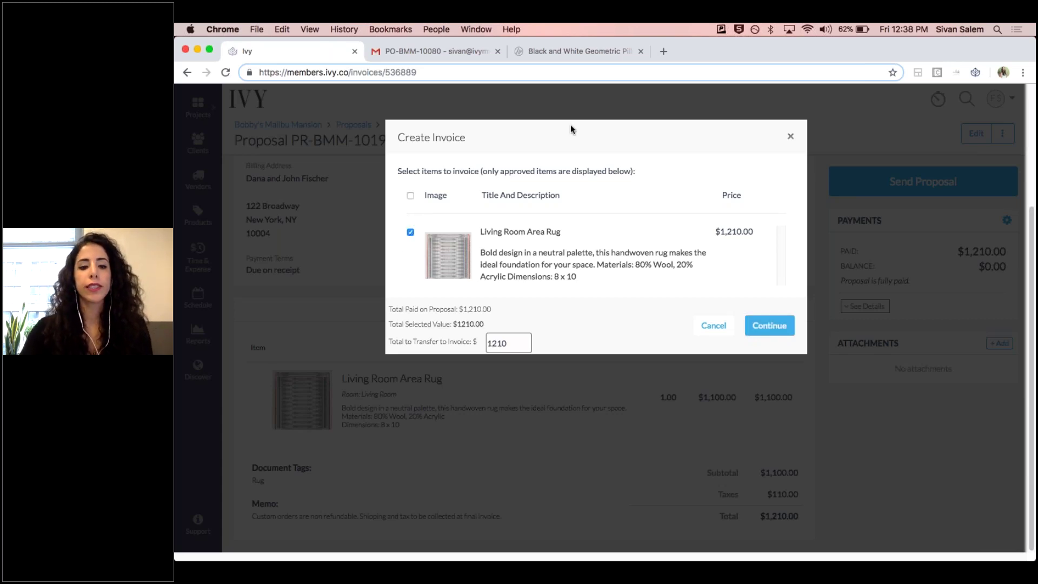
left_click(782, 325)
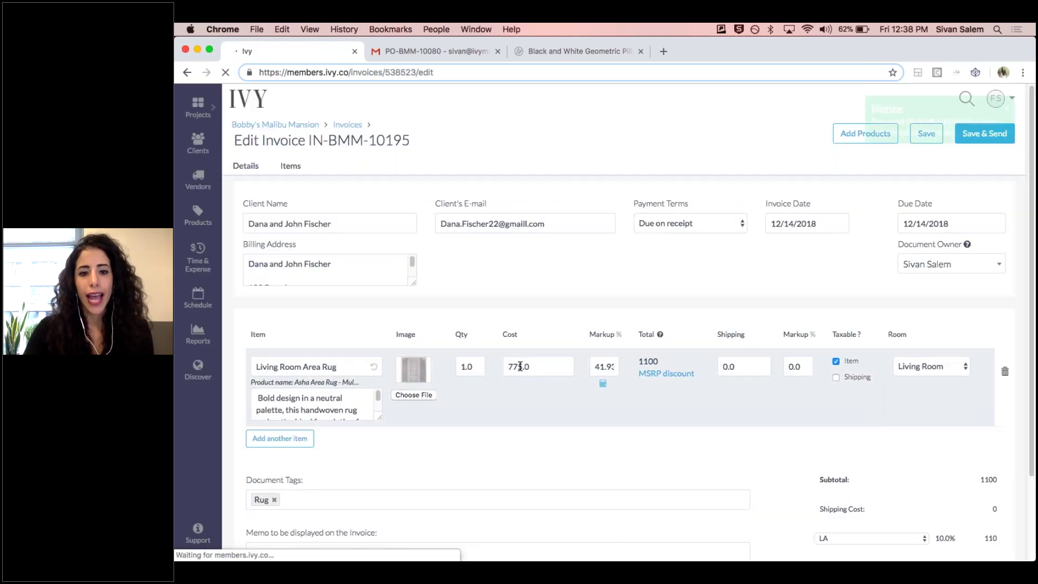
- Set the Living Room Area Rug's cost to 875 and its shipping to 75 on the invoice
left_click(512, 366)
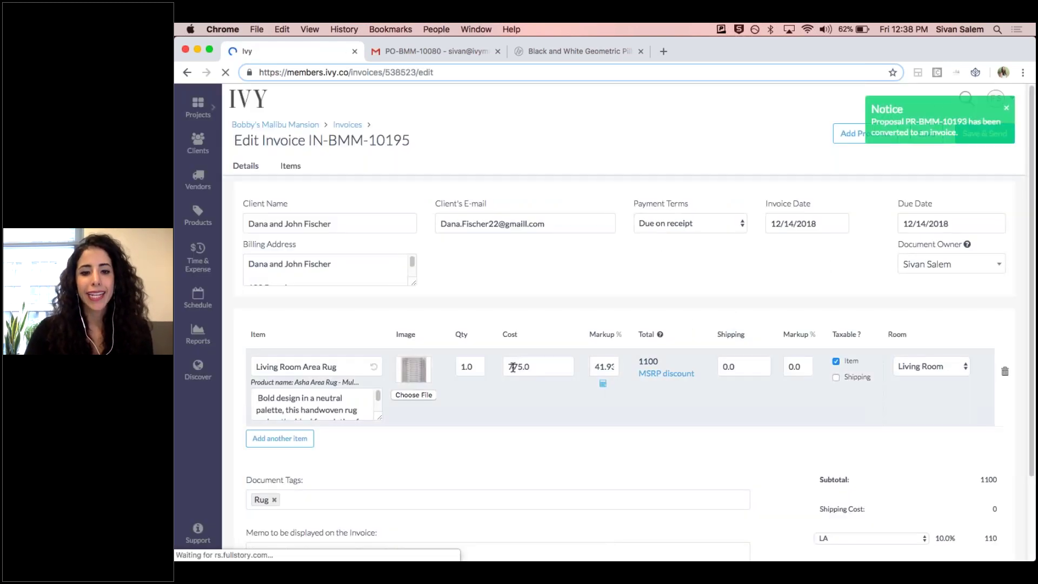
key("BackSpace")
type("8")
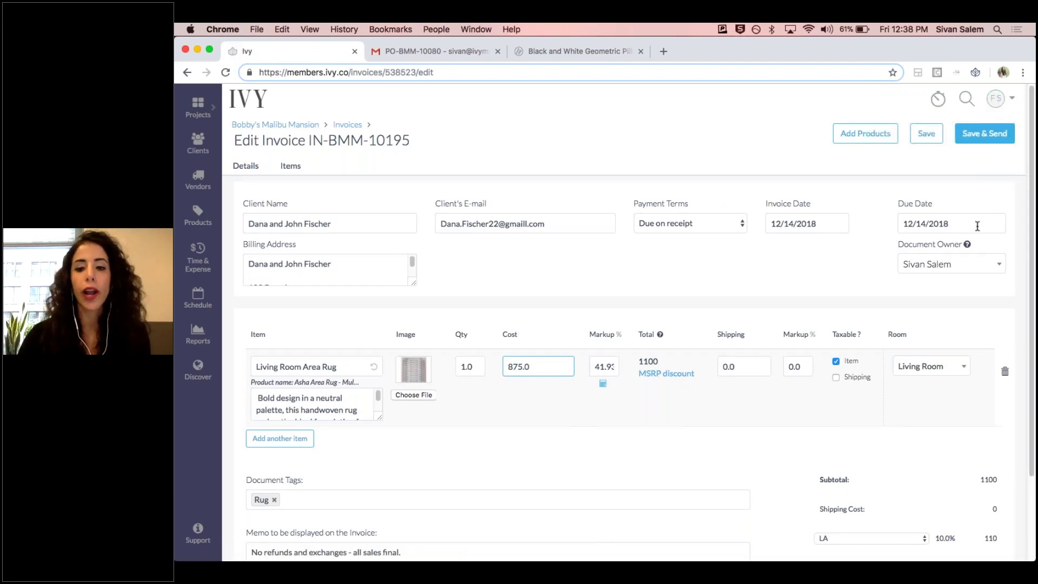
left_click(723, 368)
type("75")
left_click(734, 322)
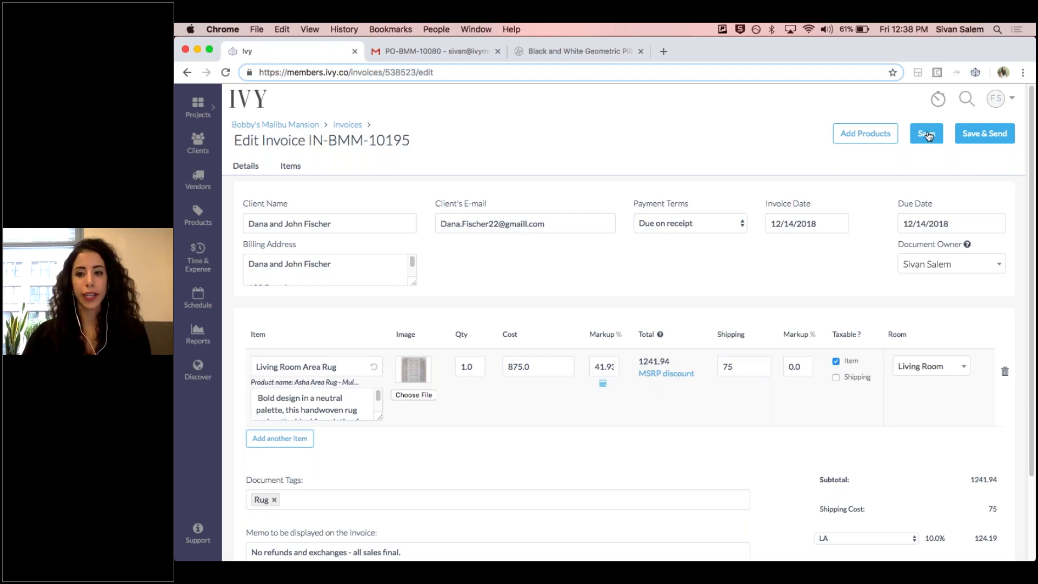
- Clear the Living Room Area Rug's shipping amount, set its cost to 775, and save the invoice
double_click(731, 366)
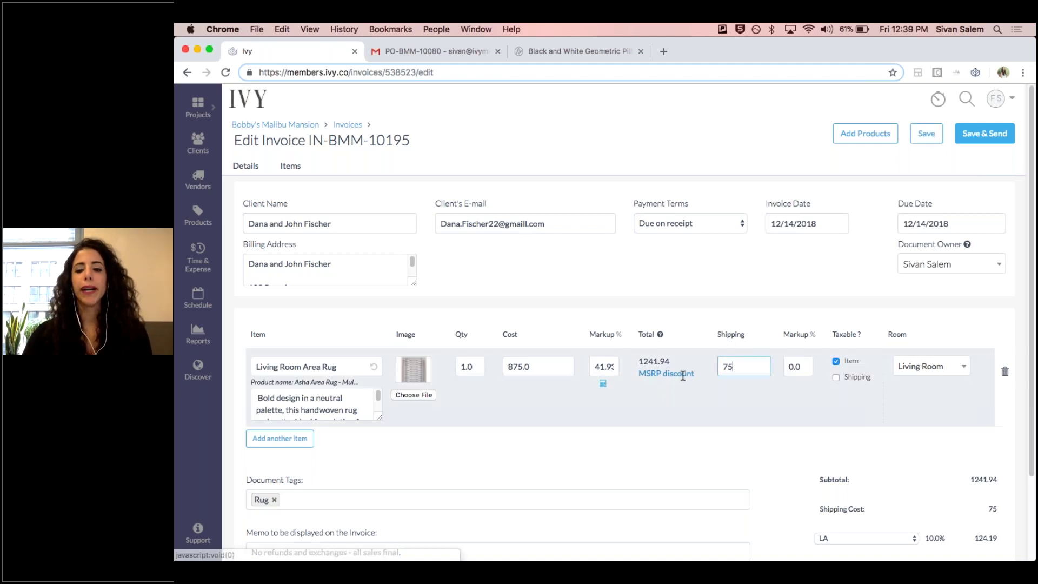
key("BackSpace")
left_click(513, 366)
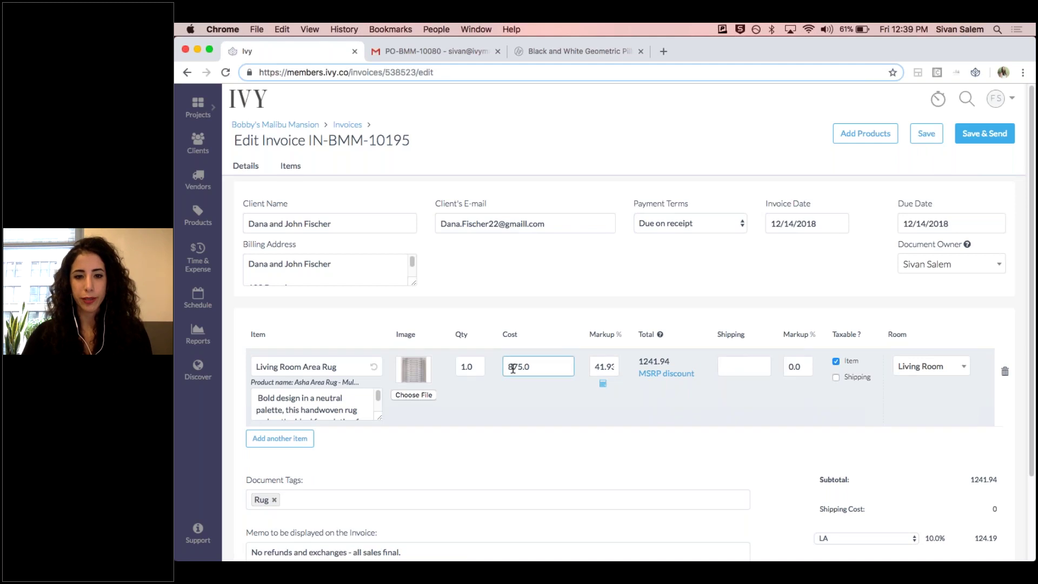
key("BackSpace")
type("7")
left_click(586, 313)
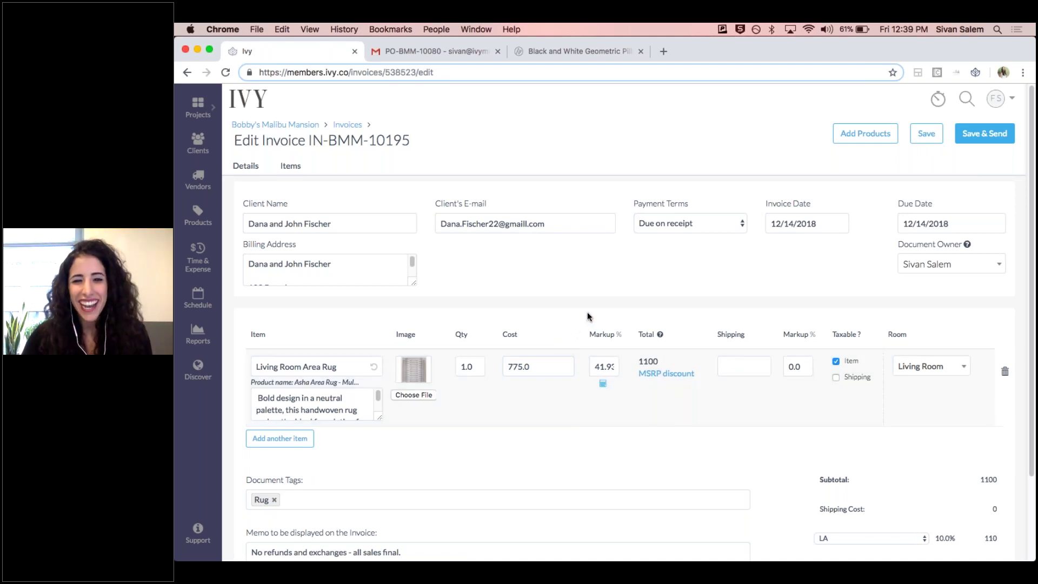
left_click(928, 138)
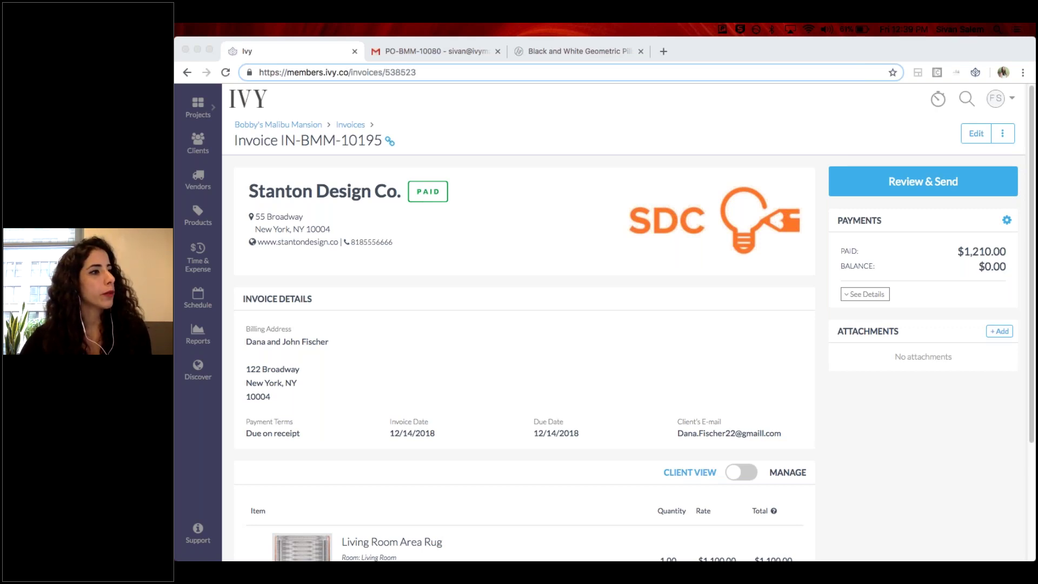
- Return to the Bobby's Malibu Mansion project and look over its credits and retainers and its proposals
left_click(228, 138)
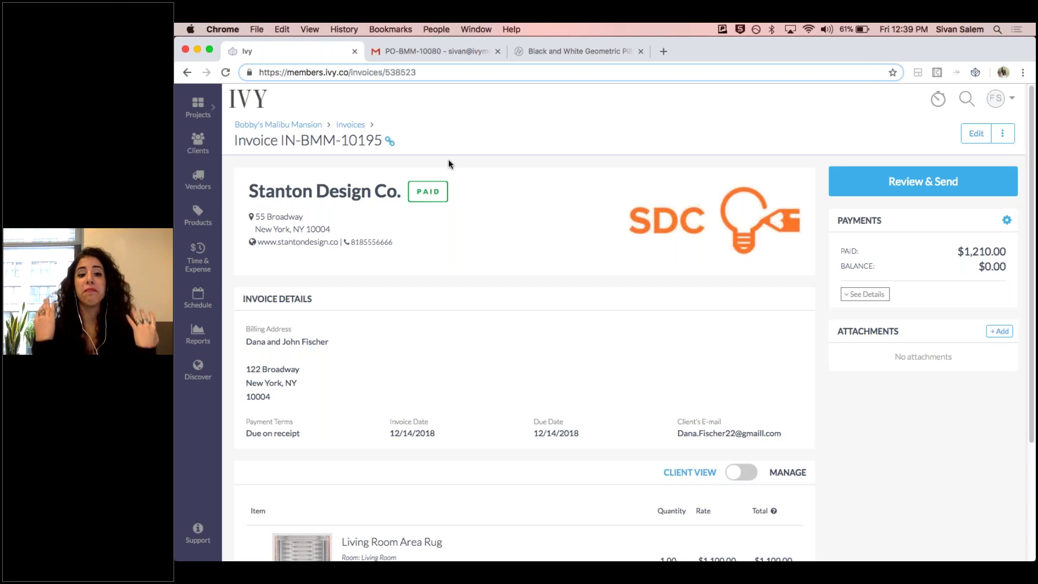
left_click(289, 128)
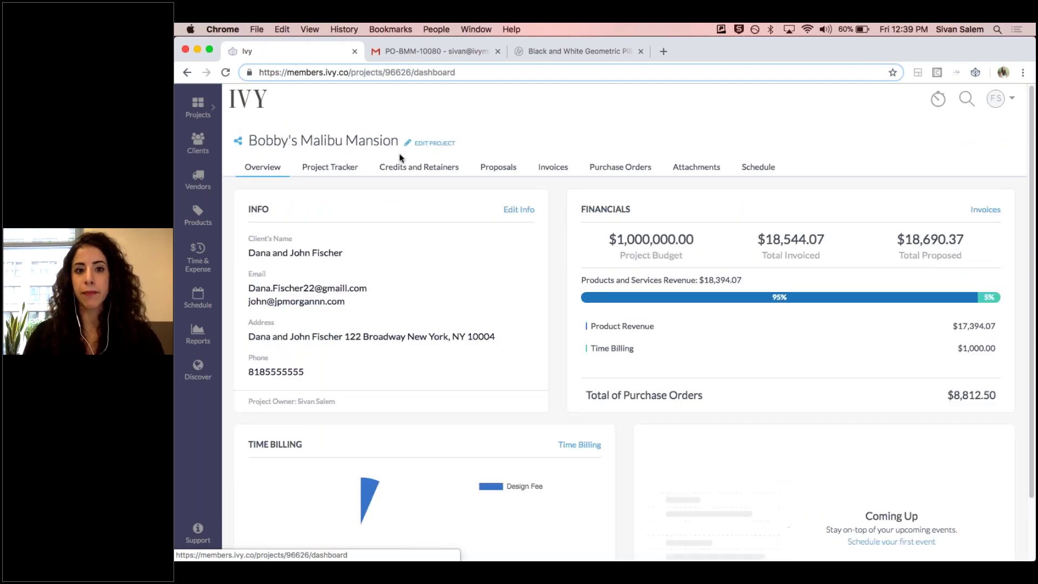
left_click(428, 170)
left_click(510, 171)
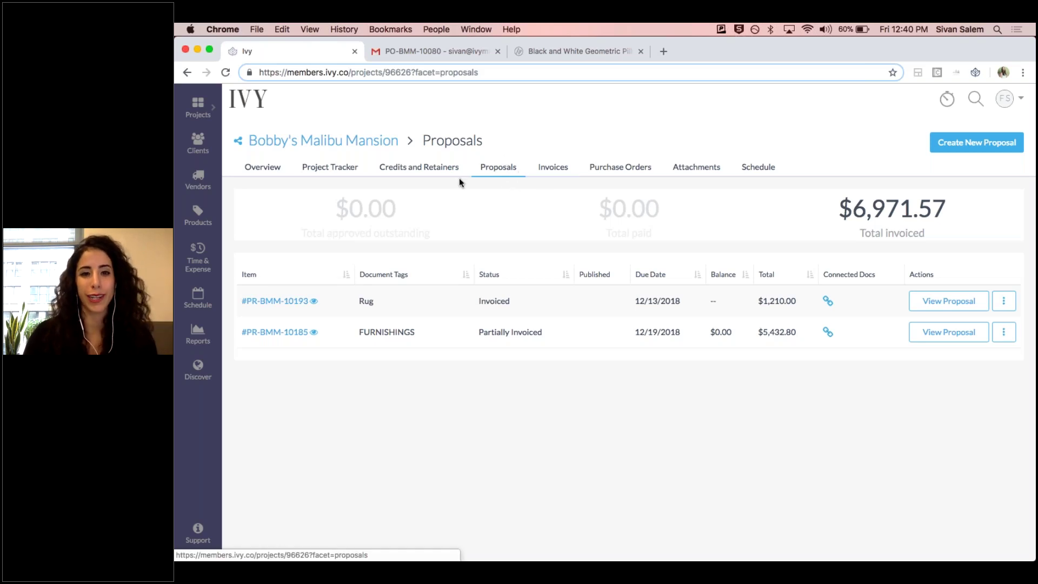
- Open the CP Remodel project and review its credits and retainers
left_click(186, 120)
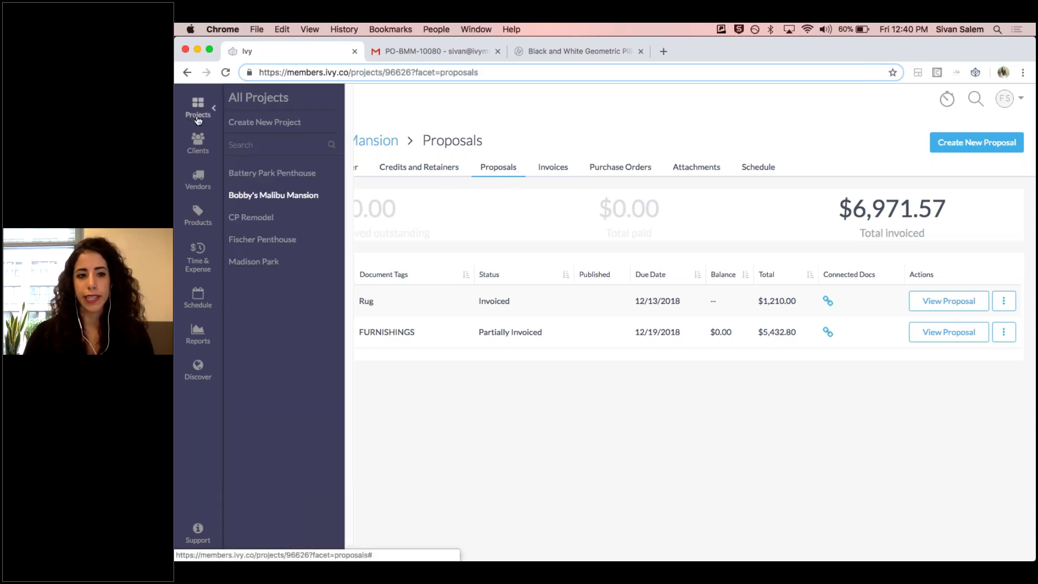
left_click(269, 220)
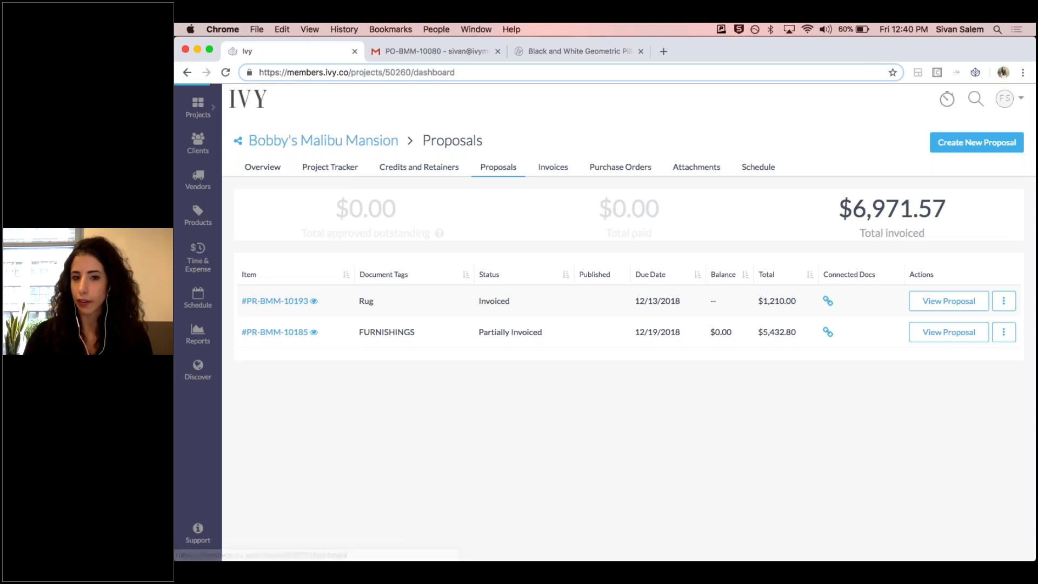
left_click(419, 167)
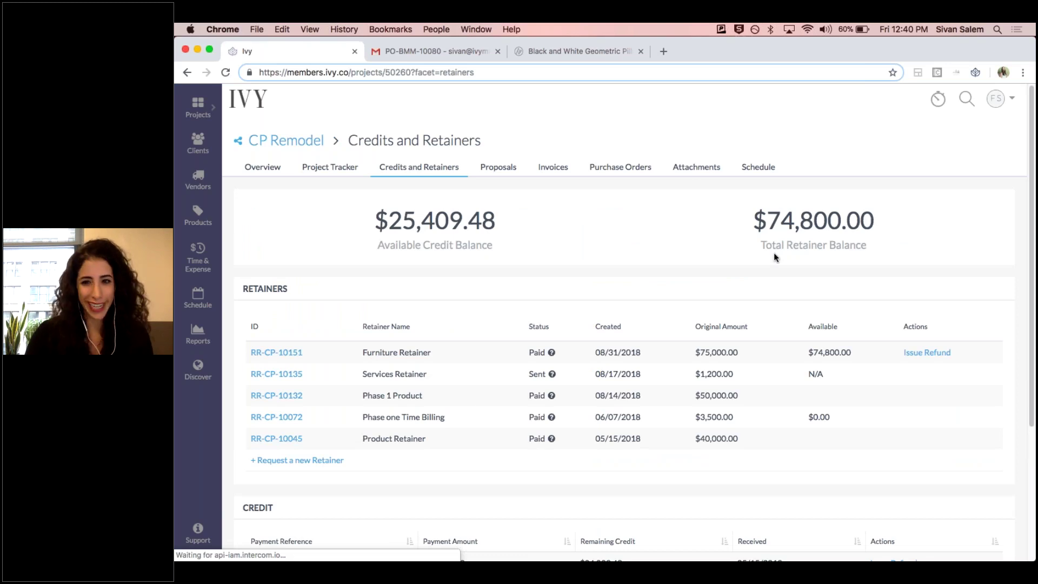
- Record a payment on CP Remodel's open $264.00 proposal by applying 264 from the Furniture Retainer, and show the payment details
left_click(502, 175)
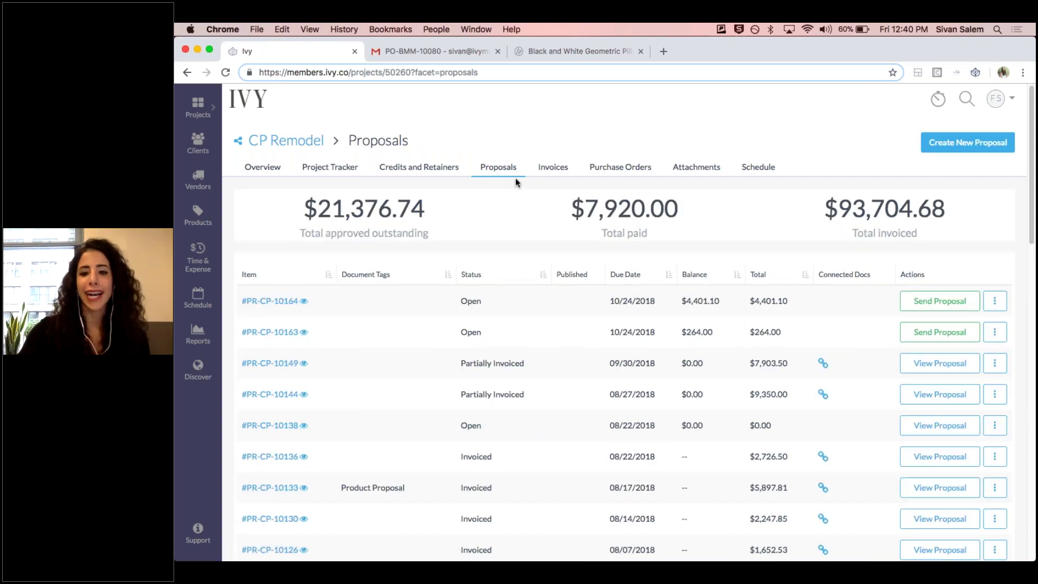
left_click(996, 335)
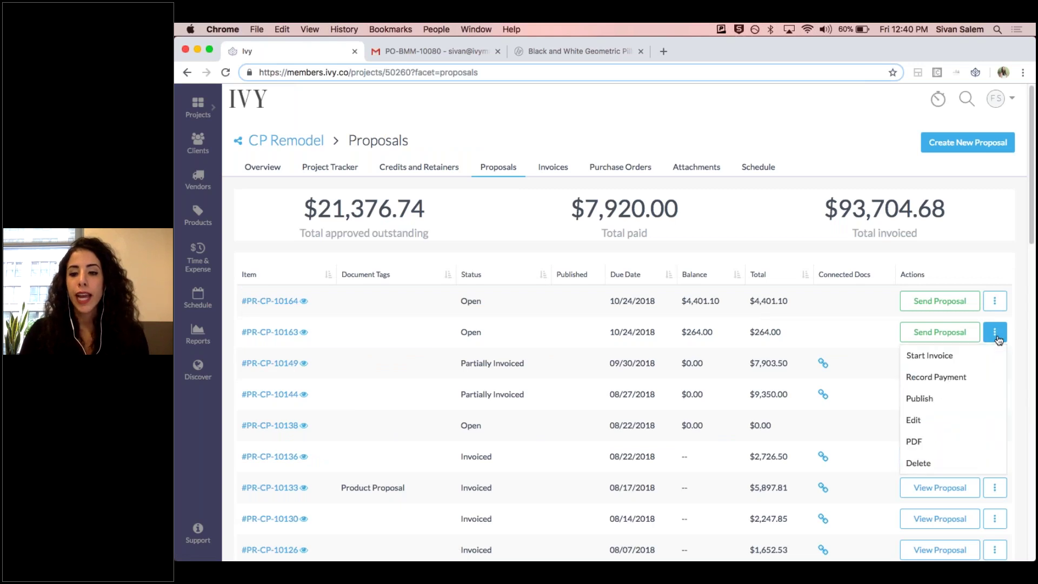
left_click(949, 380)
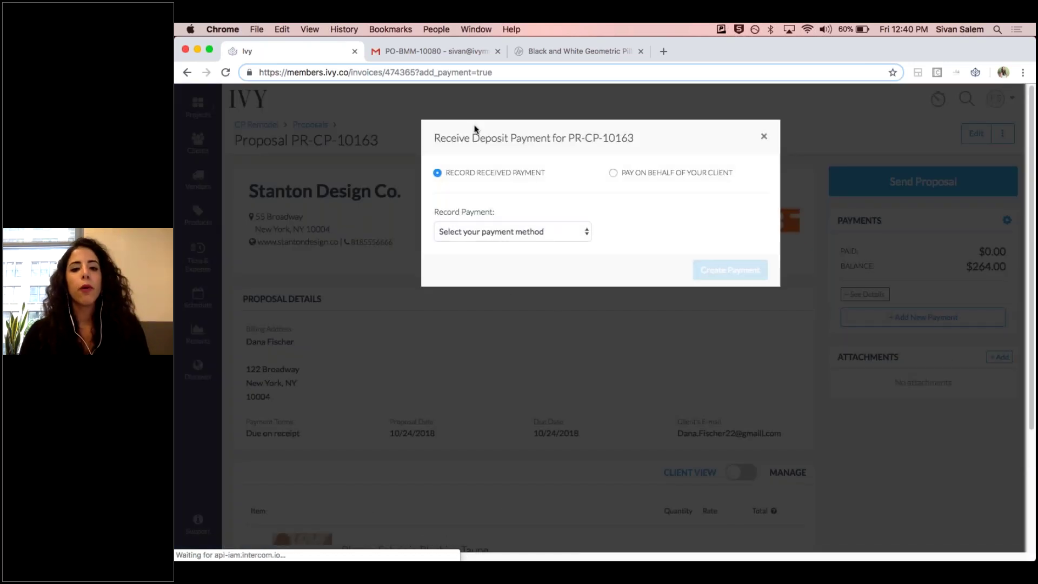
left_click(507, 233)
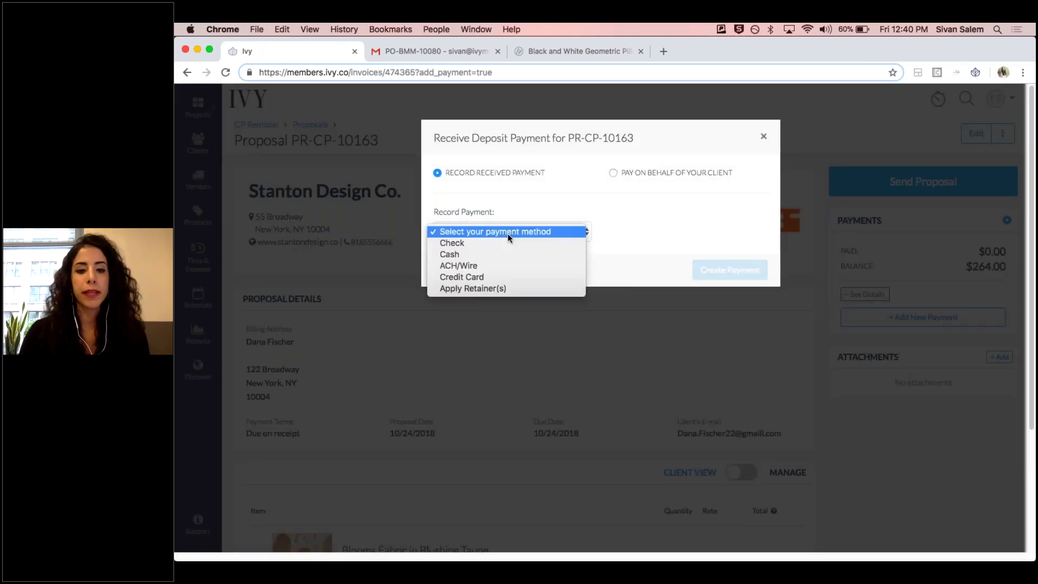
left_click(492, 290)
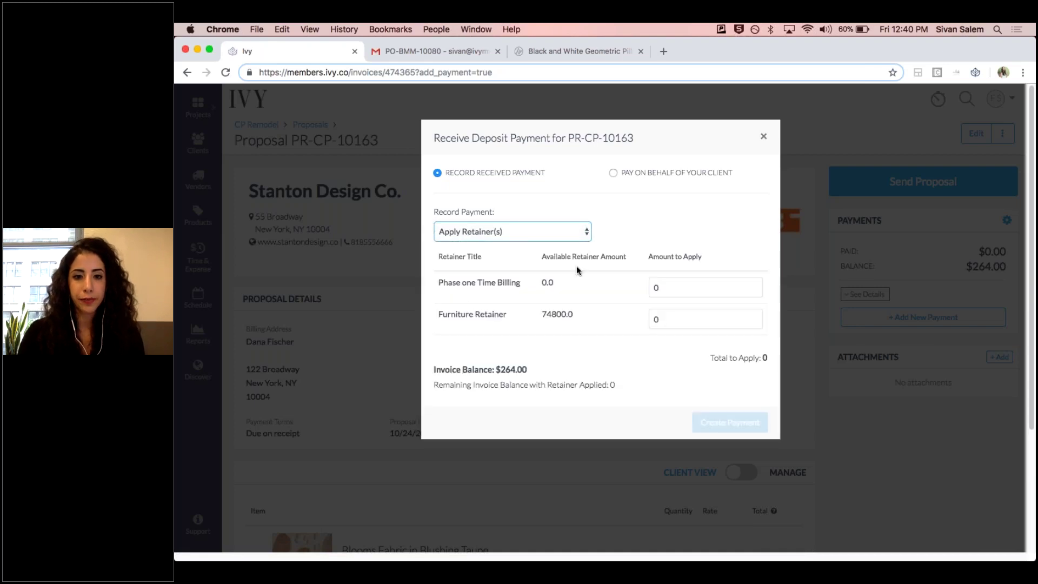
left_click(655, 317)
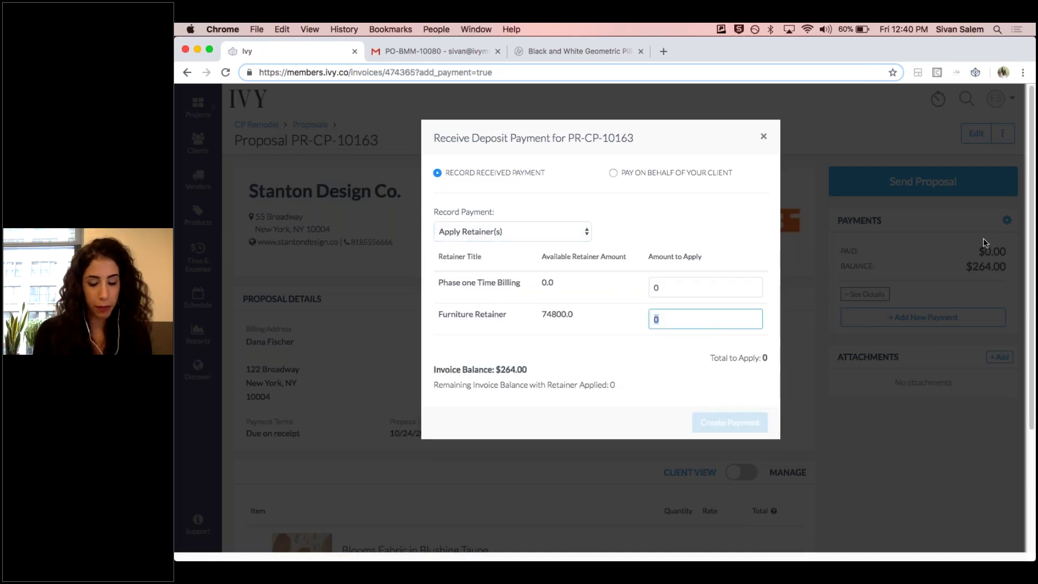
type("264")
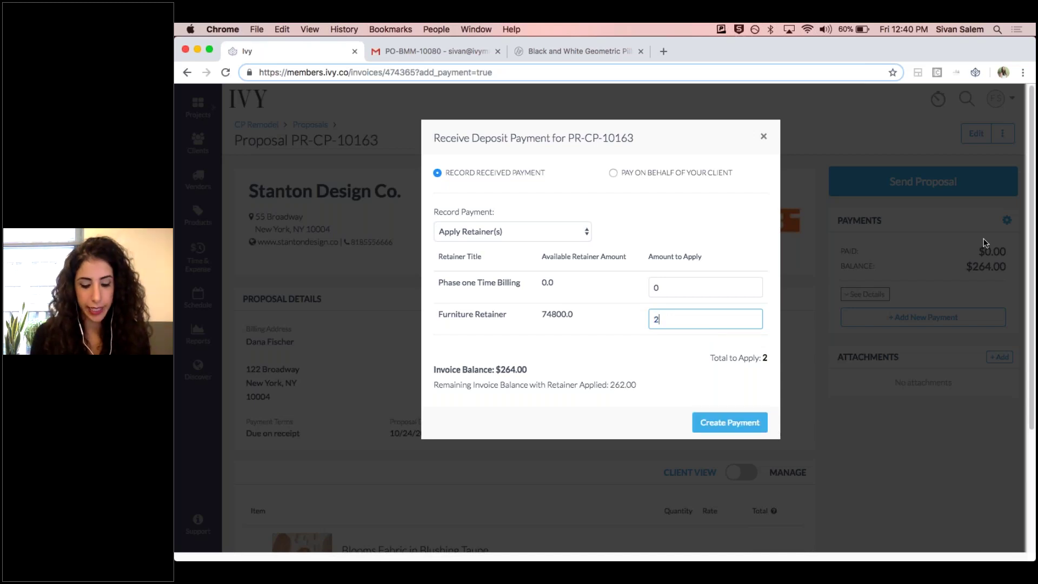
left_click(737, 423)
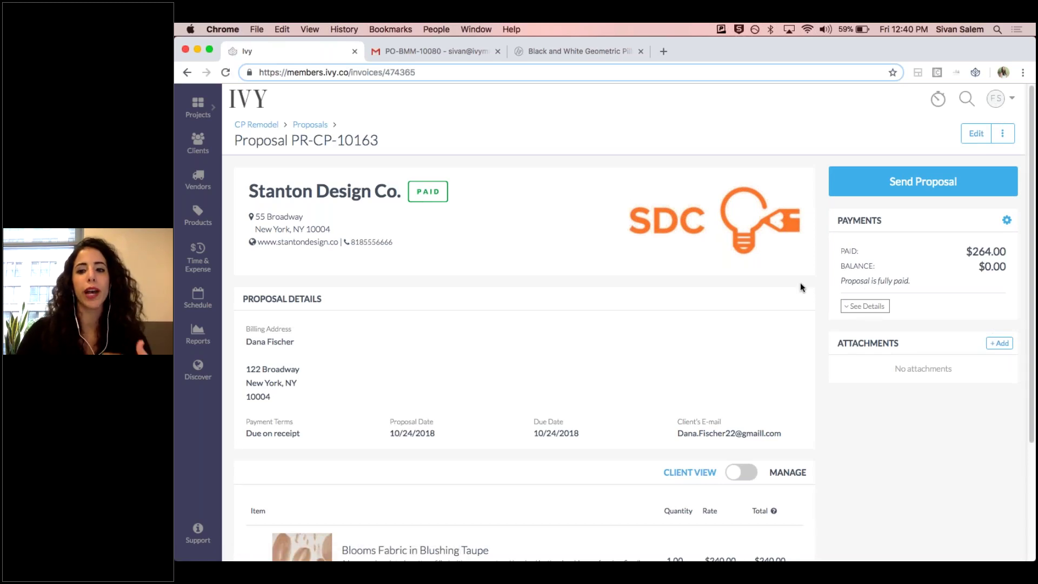
left_click(868, 307)
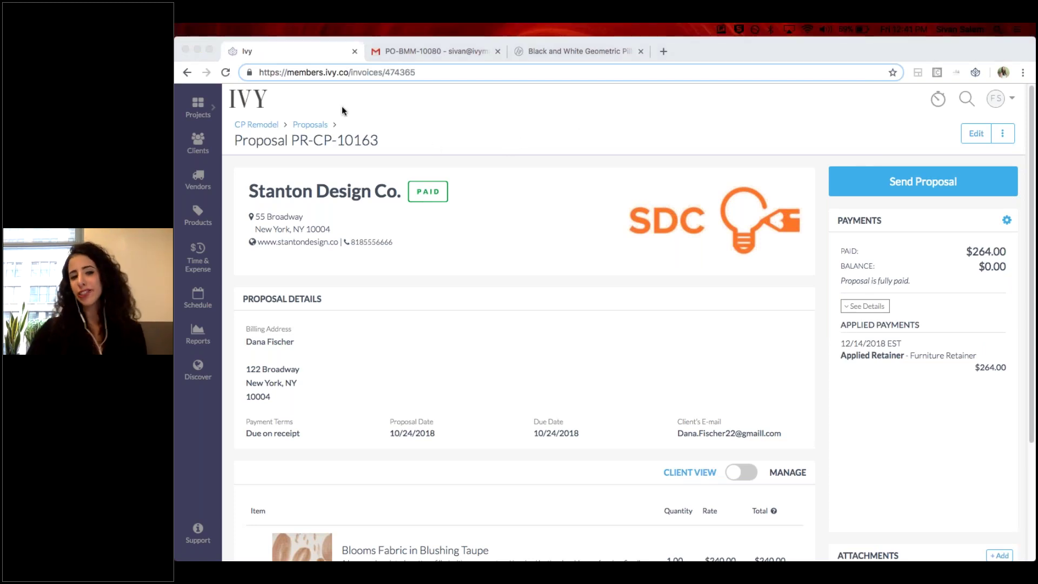
- Return to the Bobby's Malibu Mansion project and view its purchase orders
left_click(194, 111)
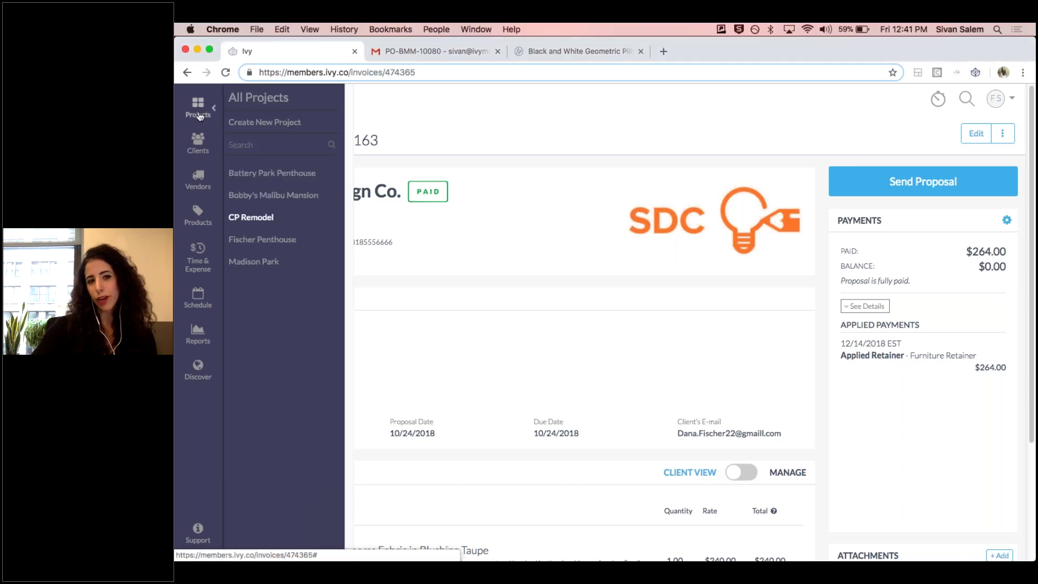
left_click(258, 202)
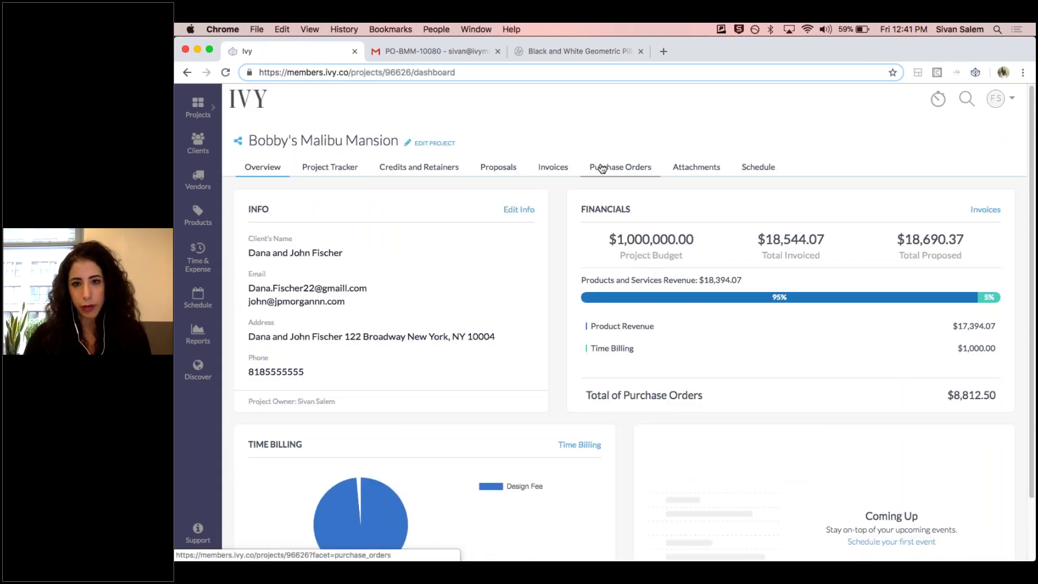
left_click(606, 172)
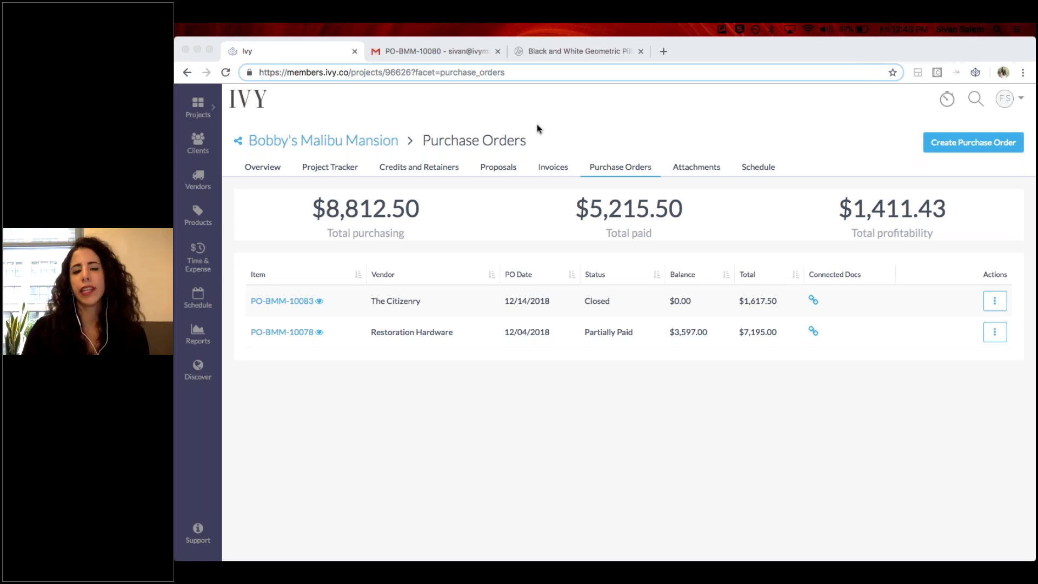
left_click(389, 116)
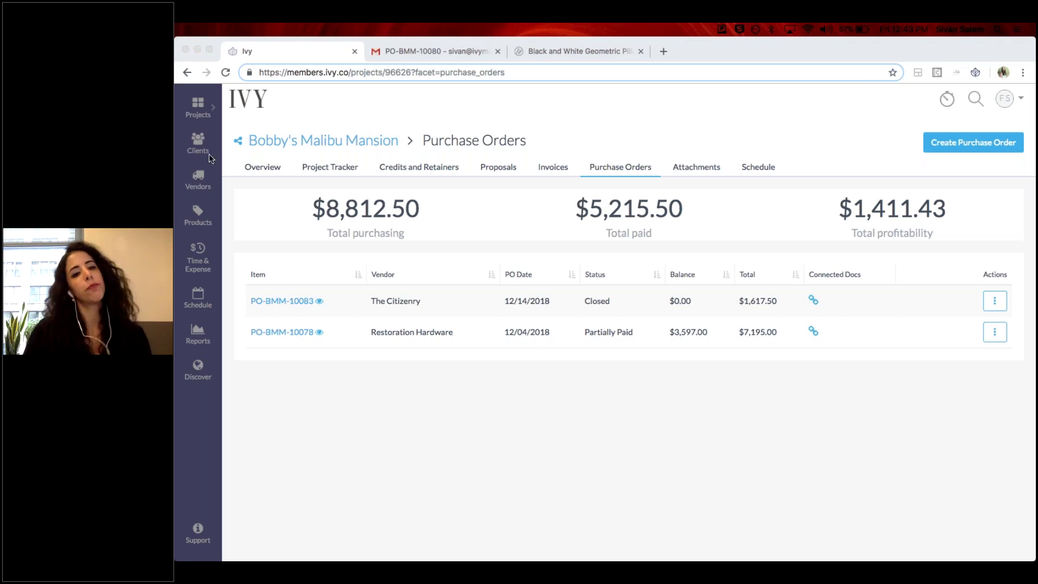
left_click(637, 152)
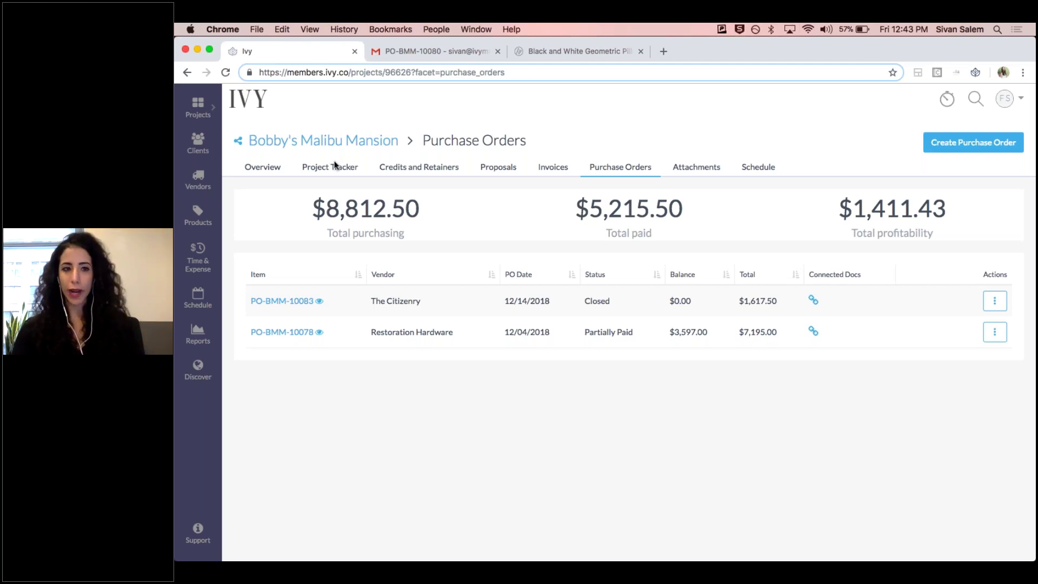
- Open the All Projects overview and look through the proposals and purchase orders across all projects
left_click(196, 114)
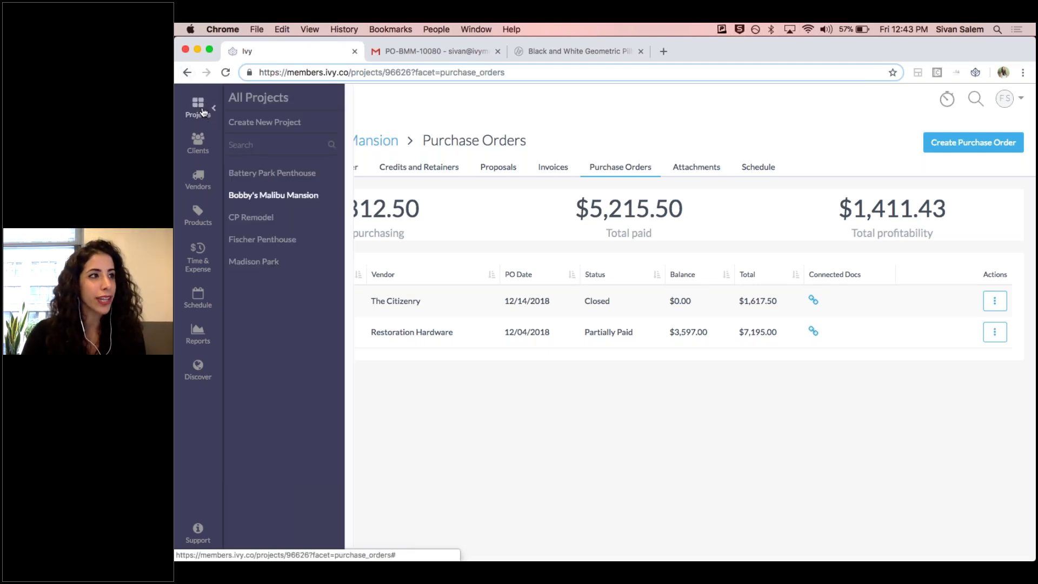
left_click(257, 103)
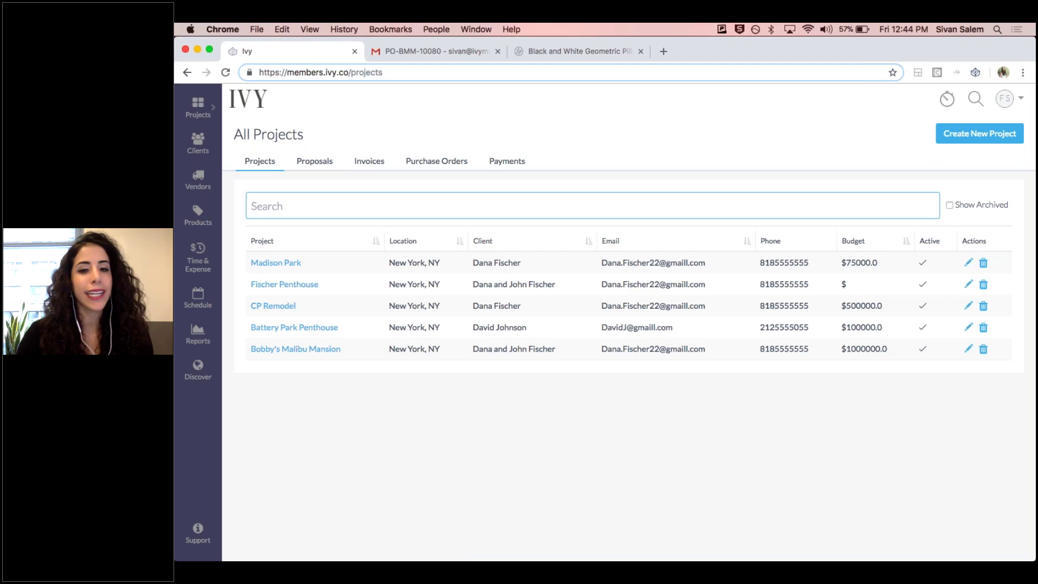
left_click(320, 164)
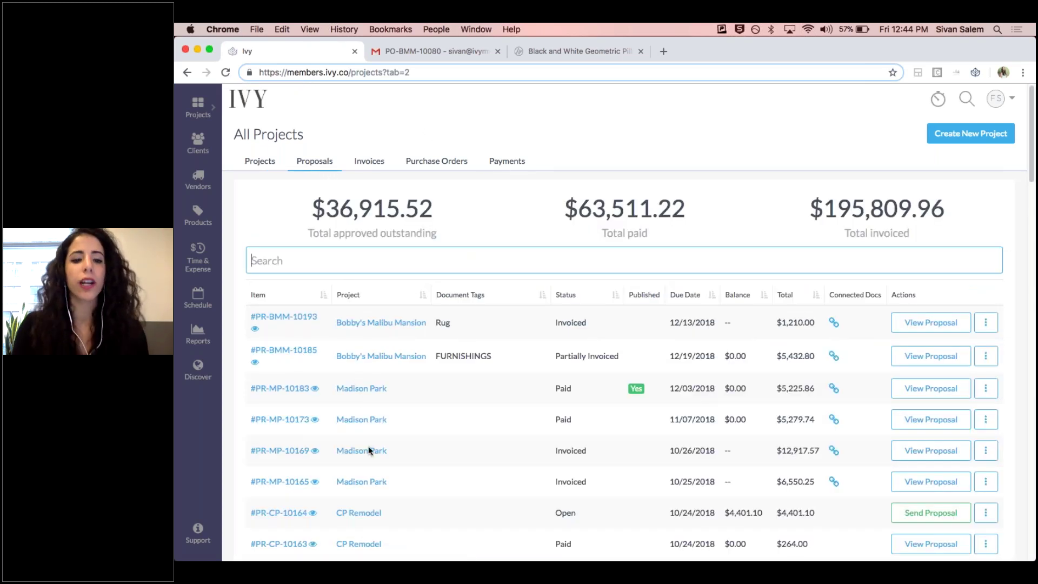
left_click(453, 158)
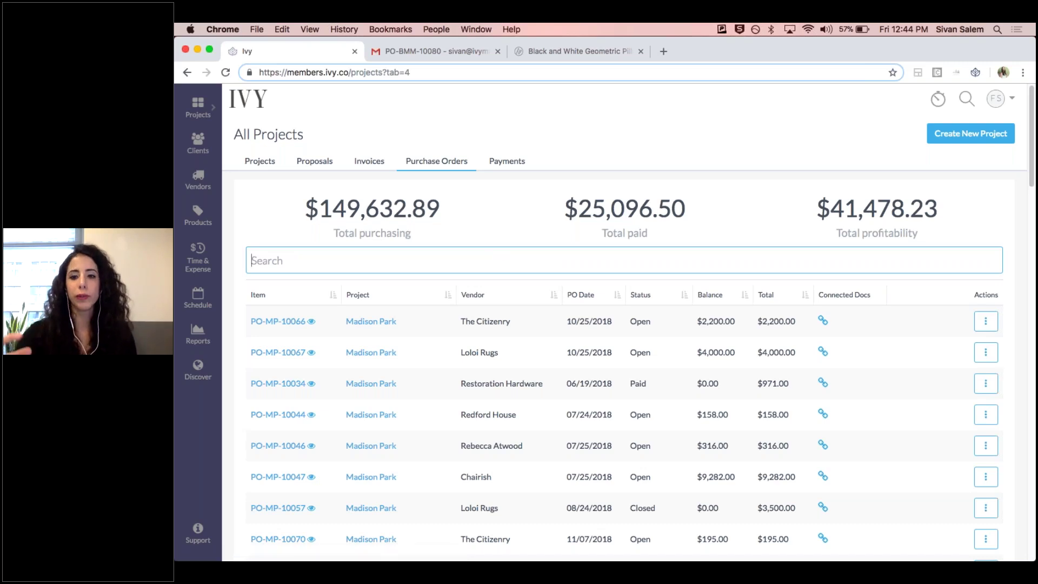
scroll(501, 254, "down", 1)
scroll(516, 287, "down", 20)
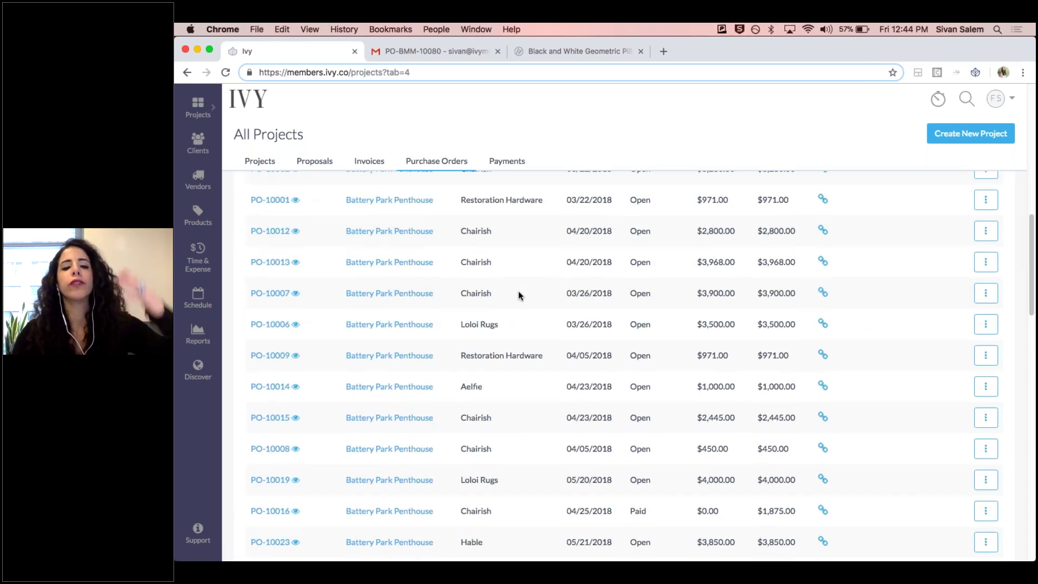
scroll(535, 300, "down", 6)
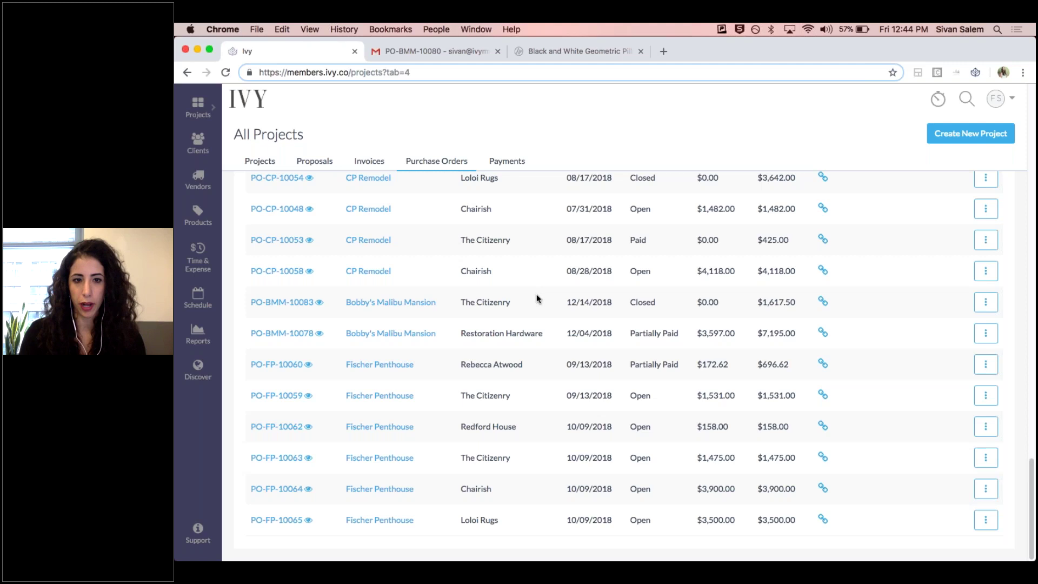
scroll(536, 302, "up", 15)
scroll(536, 303, "up", 10)
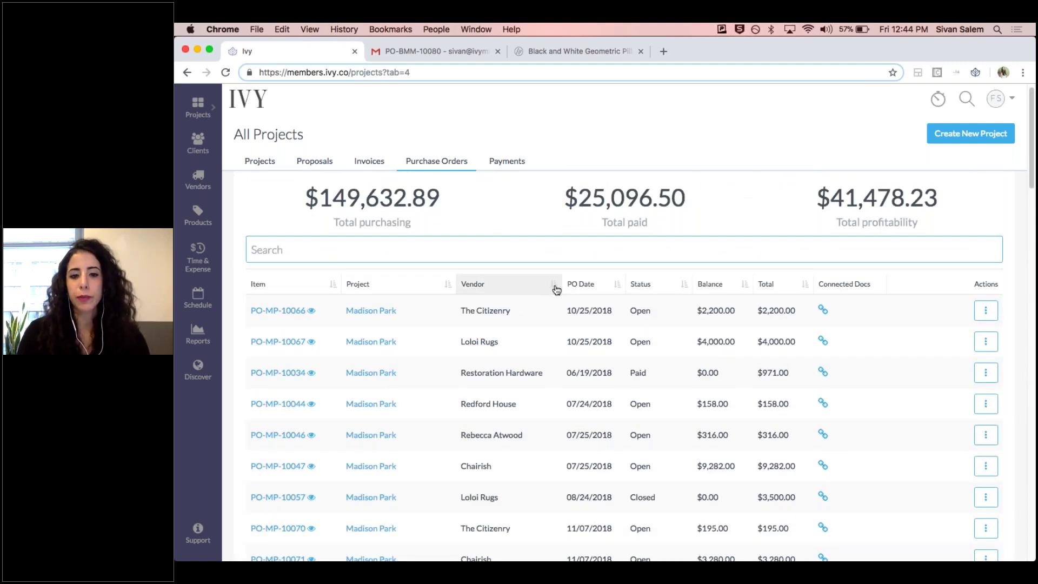
- Sort the purchase orders of all projects by vendor in ascending order and look through the Chairish orders
left_click(549, 284)
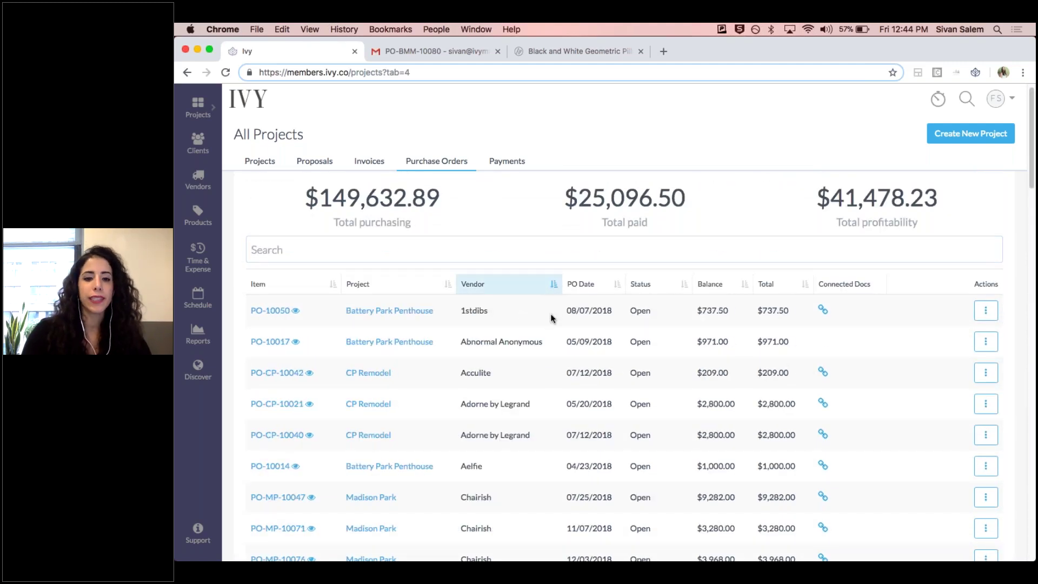
scroll(551, 355, "down", 1)
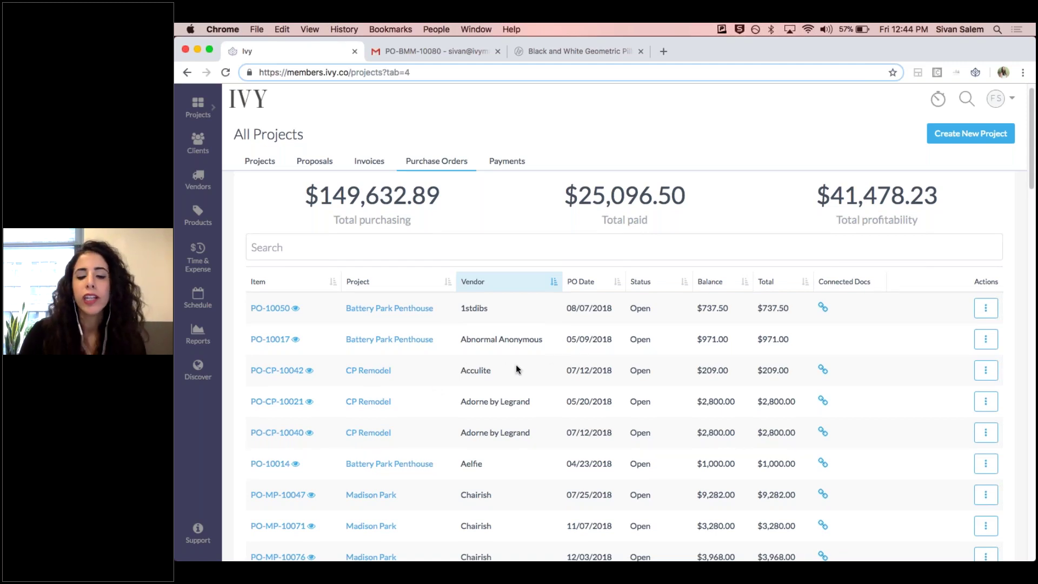
scroll(516, 364, "down", 5)
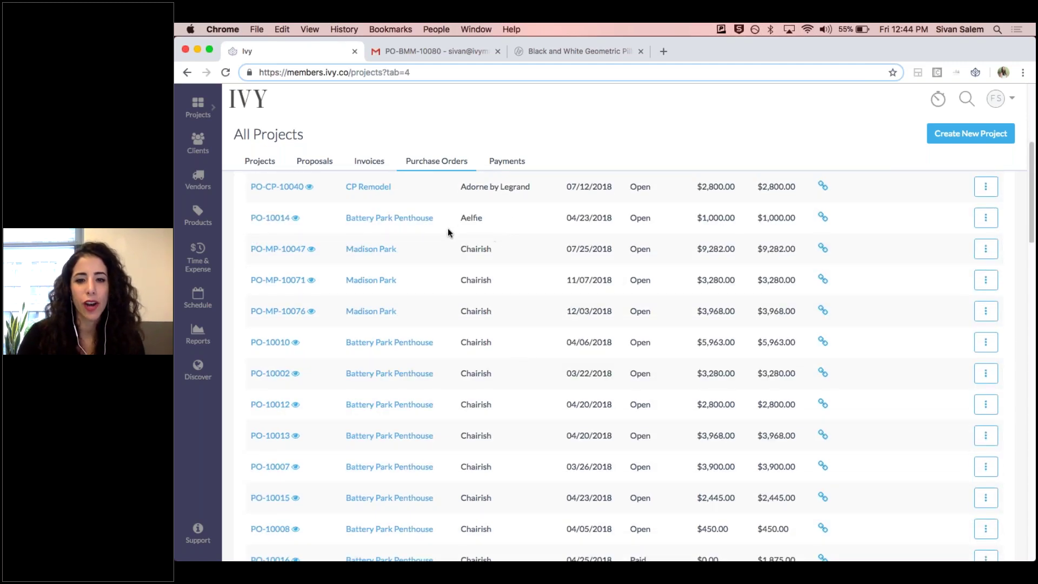
scroll(670, 537, "down", 3)
scroll(689, 345, "up", 3)
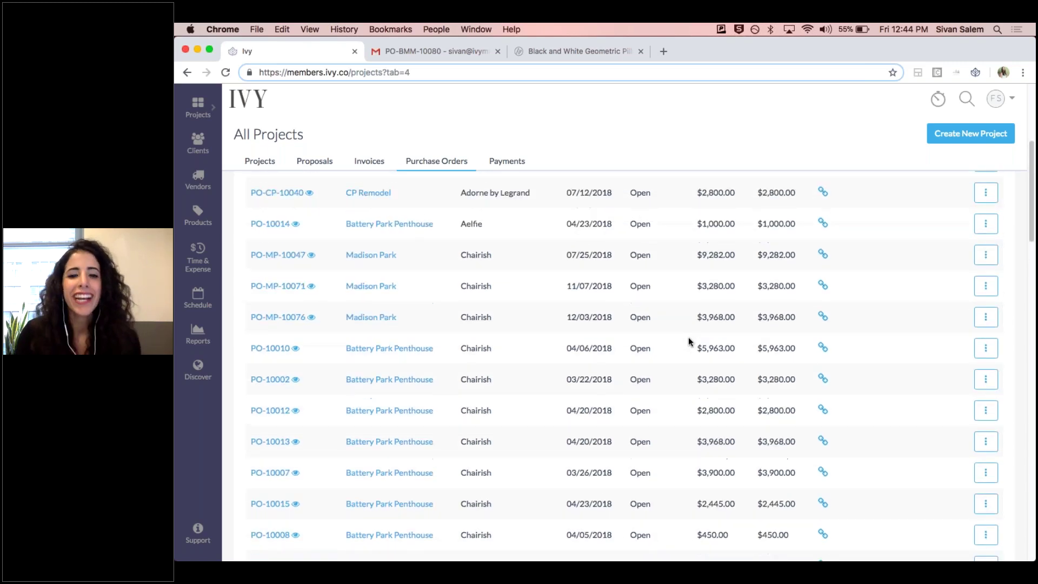
- Search the purchase orders of all projects for "chairish" and look through the matching orders
scroll(690, 346, "up", 1)
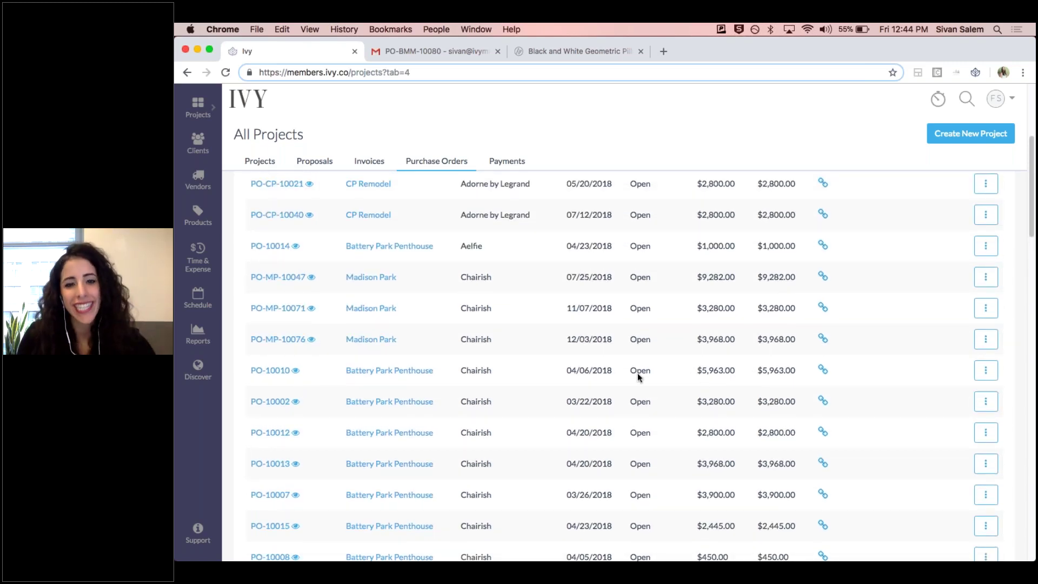
scroll(633, 351, "down", 10)
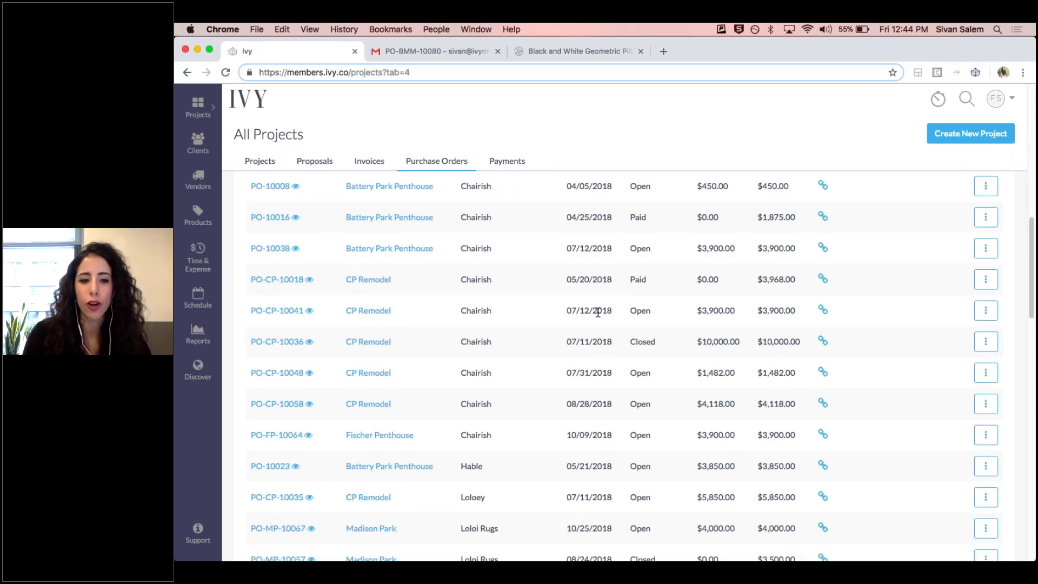
scroll(592, 400, "down", 5)
scroll(598, 383, "up", 15)
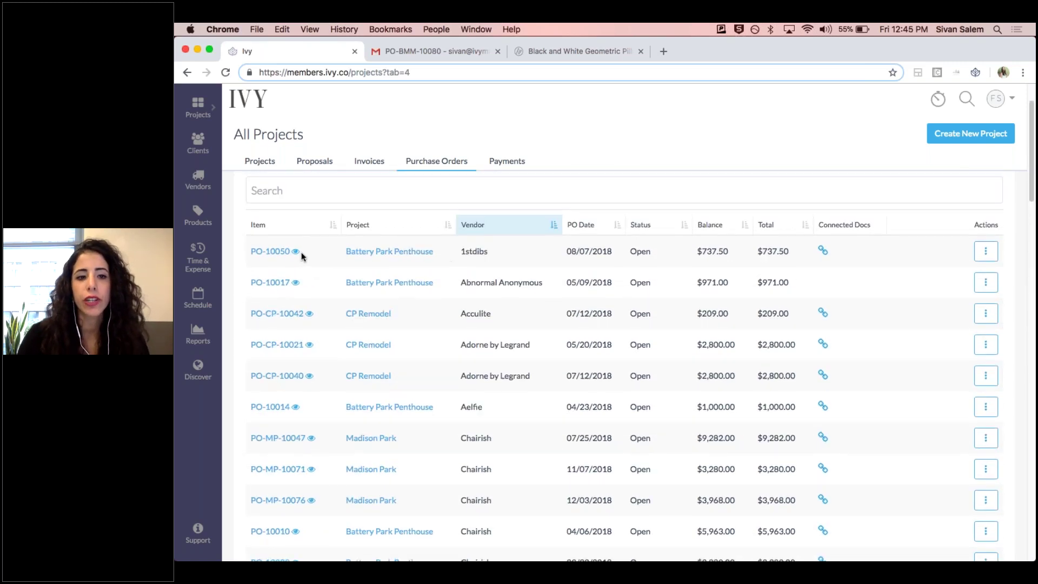
left_click(296, 205)
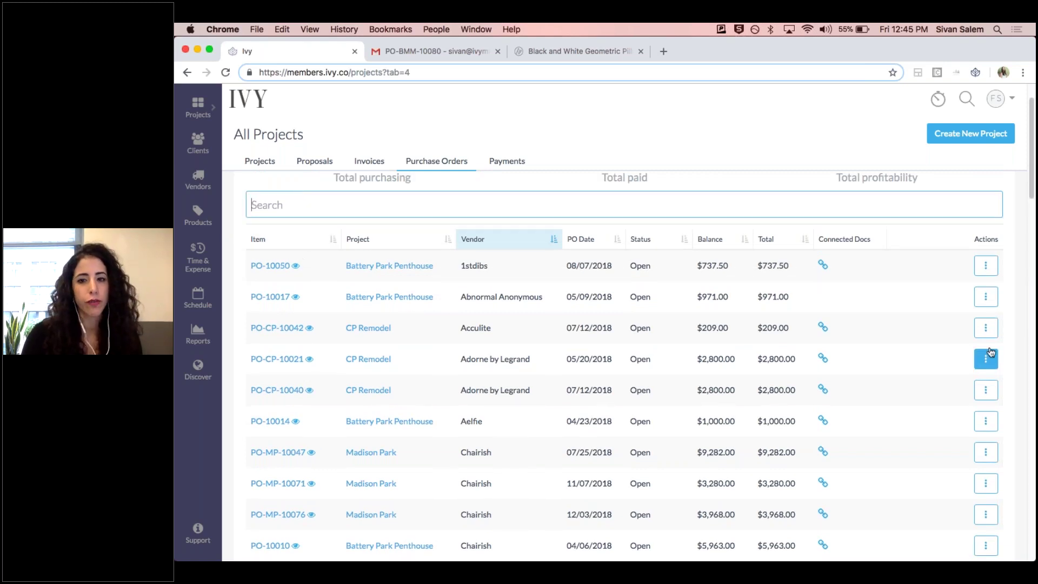
type("ch")
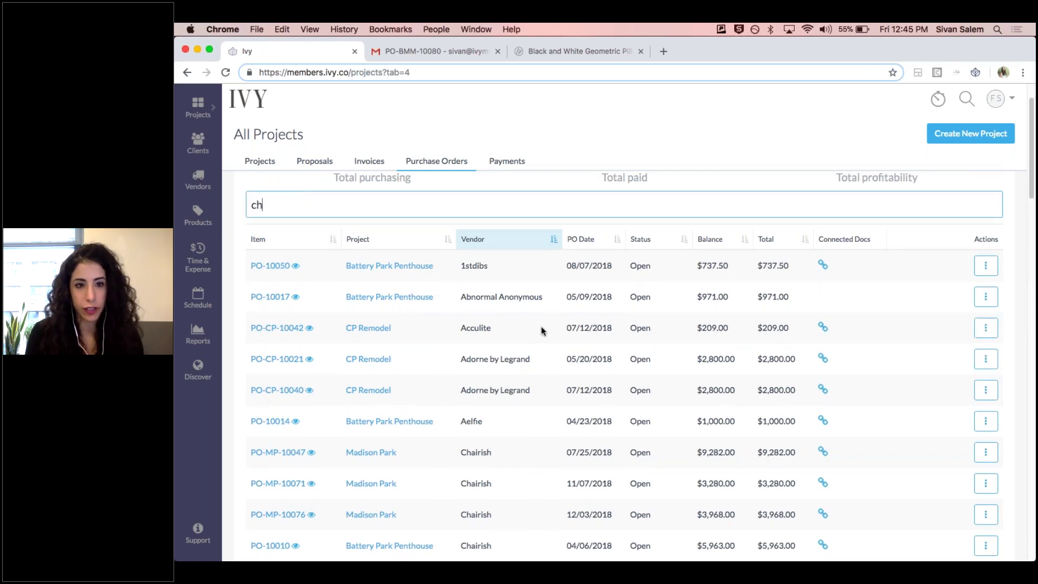
type("airish")
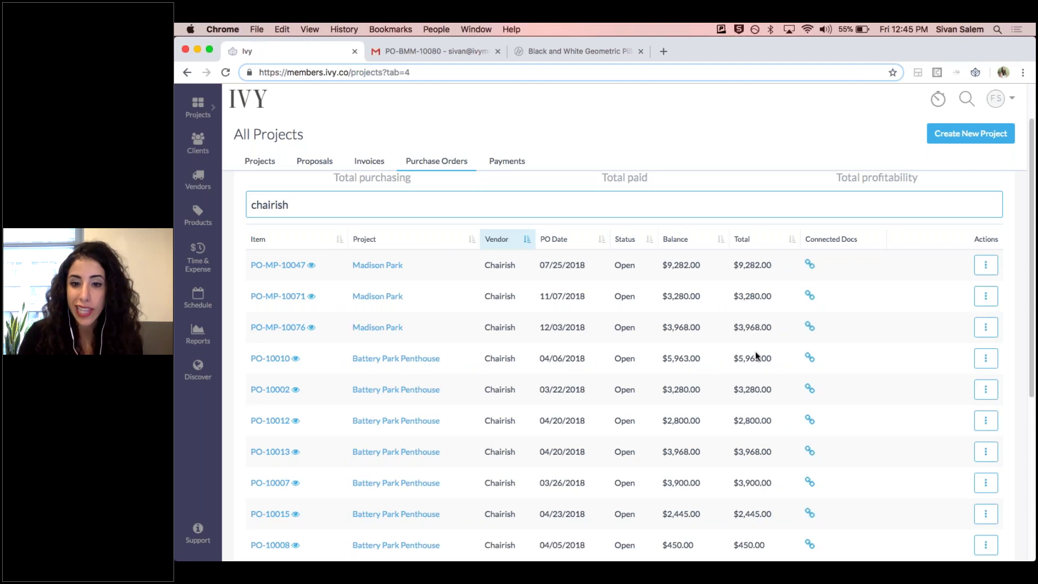
scroll(756, 356, "down", 5)
scroll(721, 352, "up", 5)
- Clear the purchase order search and view the payments across all projects
triple_click(501, 265)
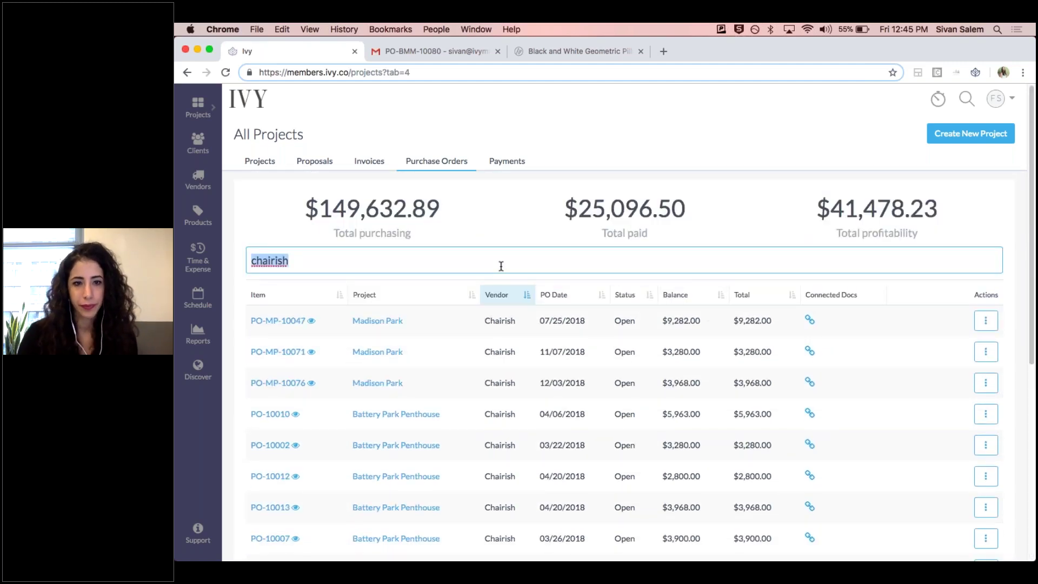
key("BackSpace")
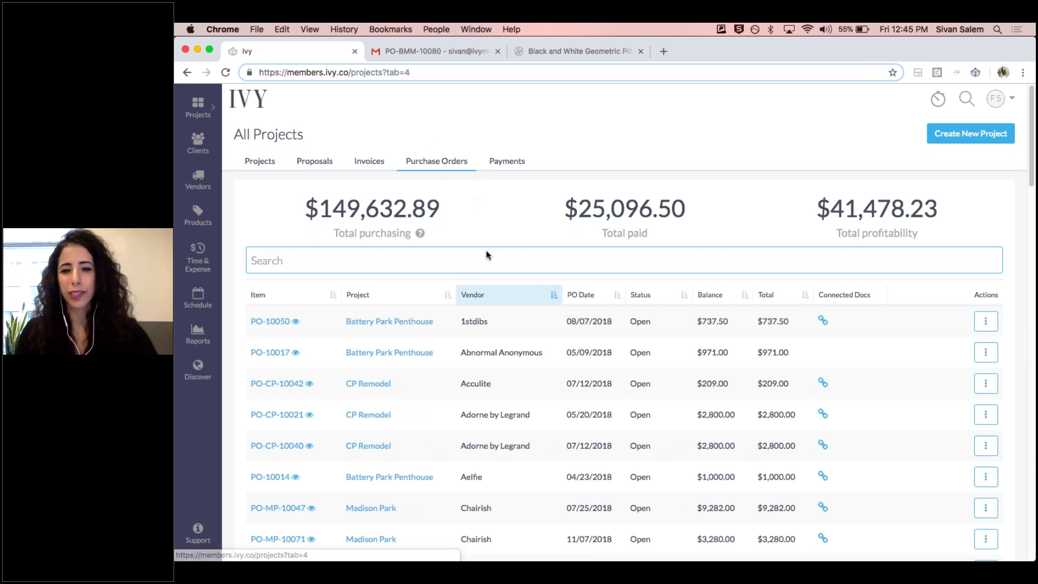
left_click(506, 162)
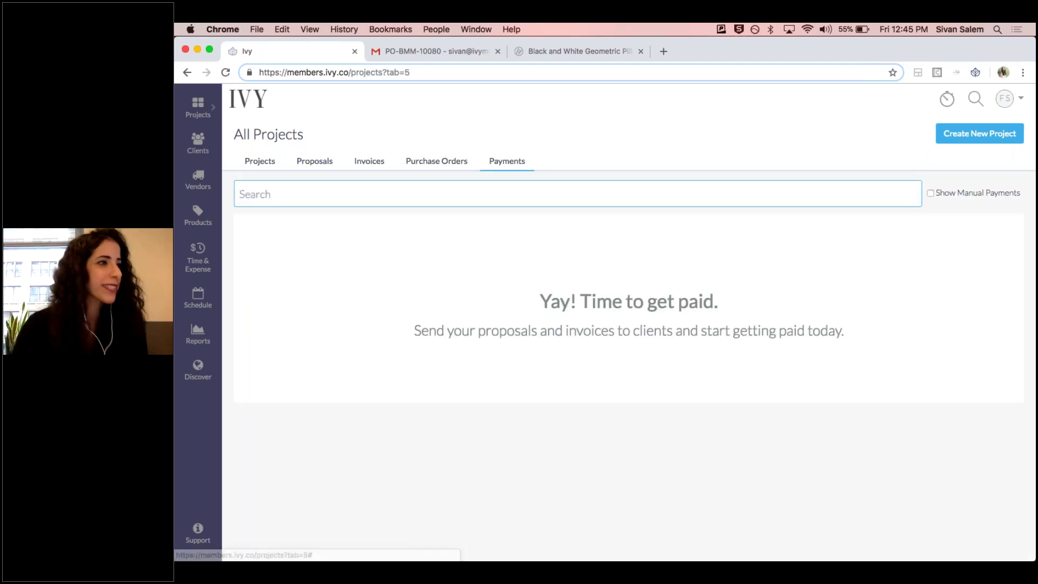
left_click(957, 230)
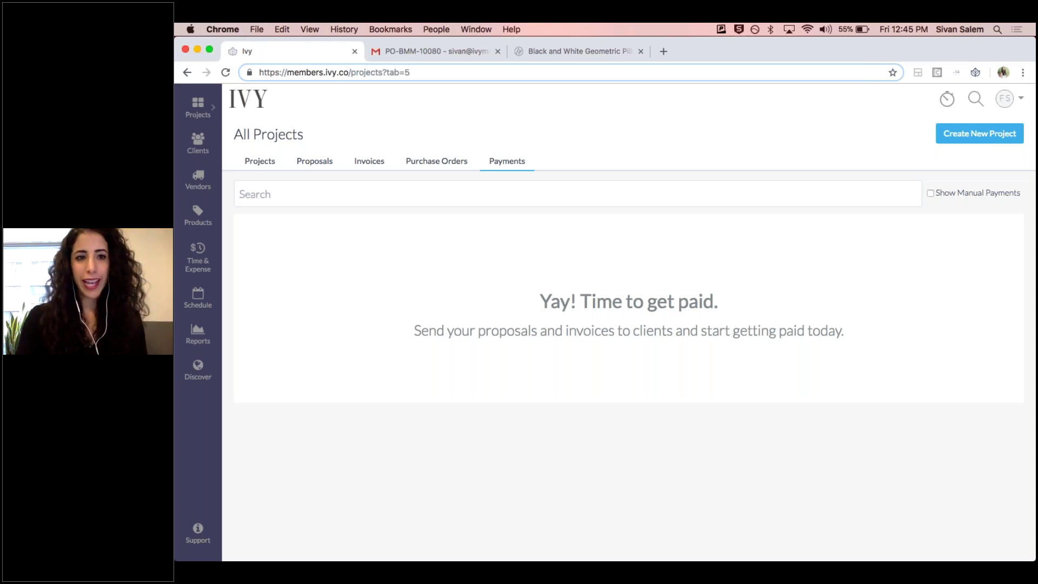
- Open the Project Tracker of Bobby's Malibu Mansion and look through its product list
left_click(203, 115)
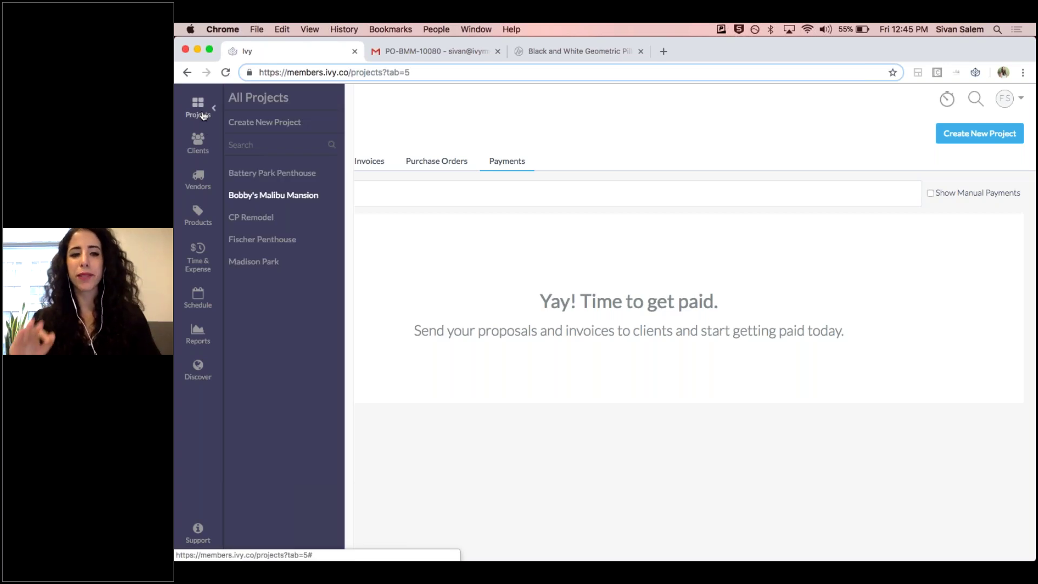
left_click(251, 202)
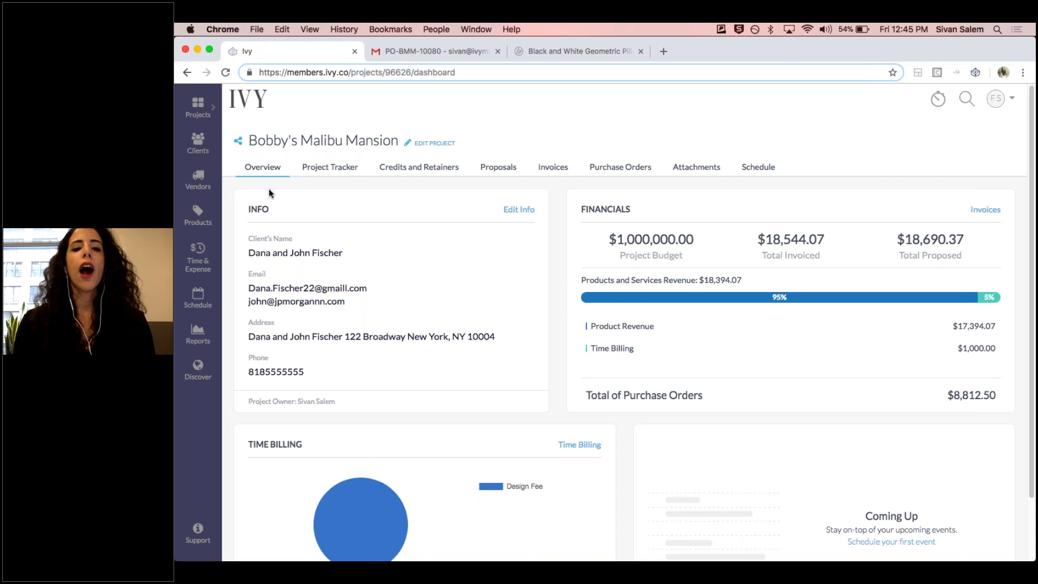
left_click(332, 169)
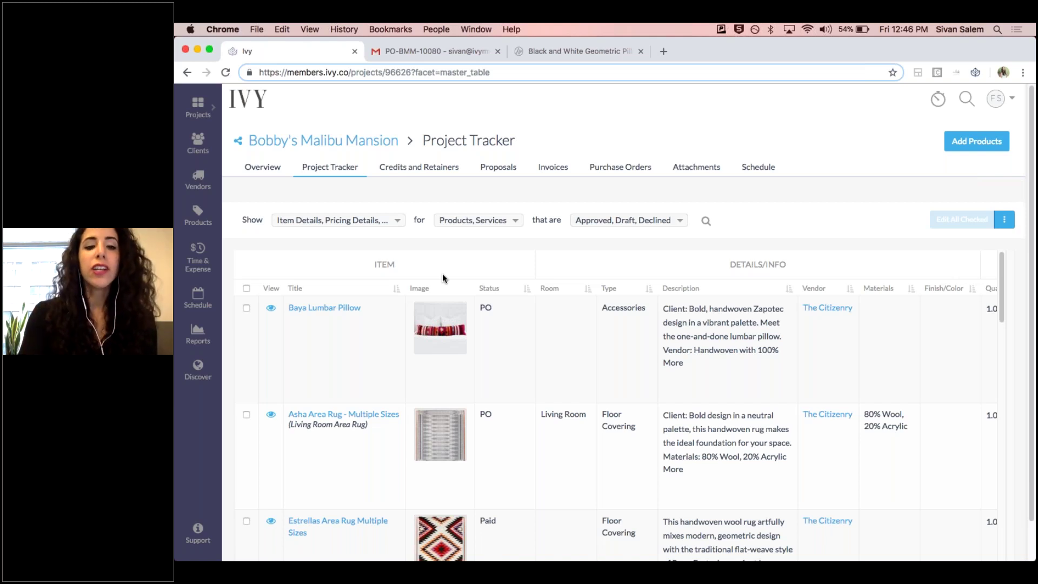
scroll(463, 339, "right", 2)
scroll(451, 405, "down", 2)
scroll(451, 406, "left", 1)
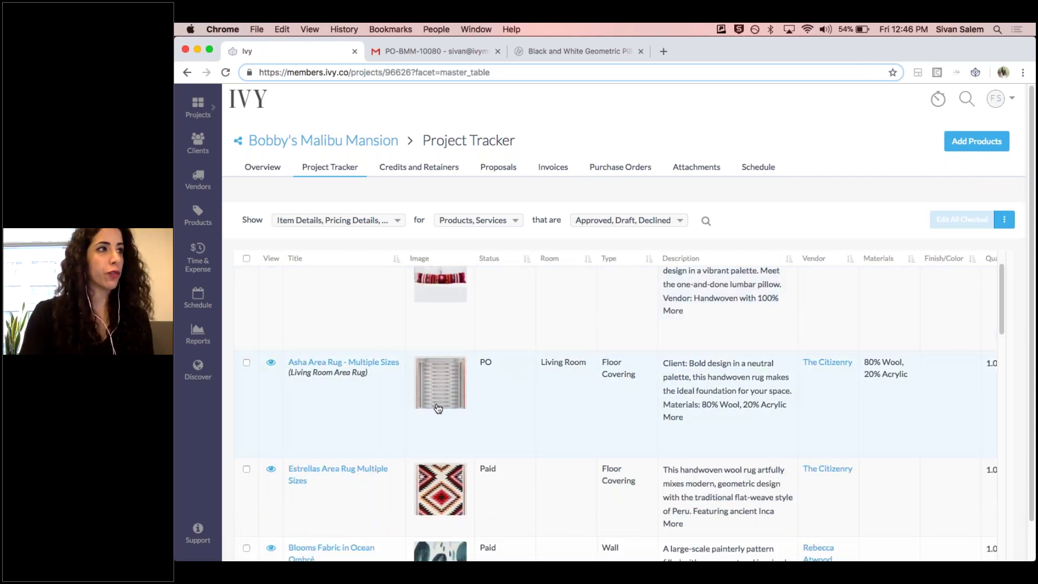
scroll(376, 391, "down", 2)
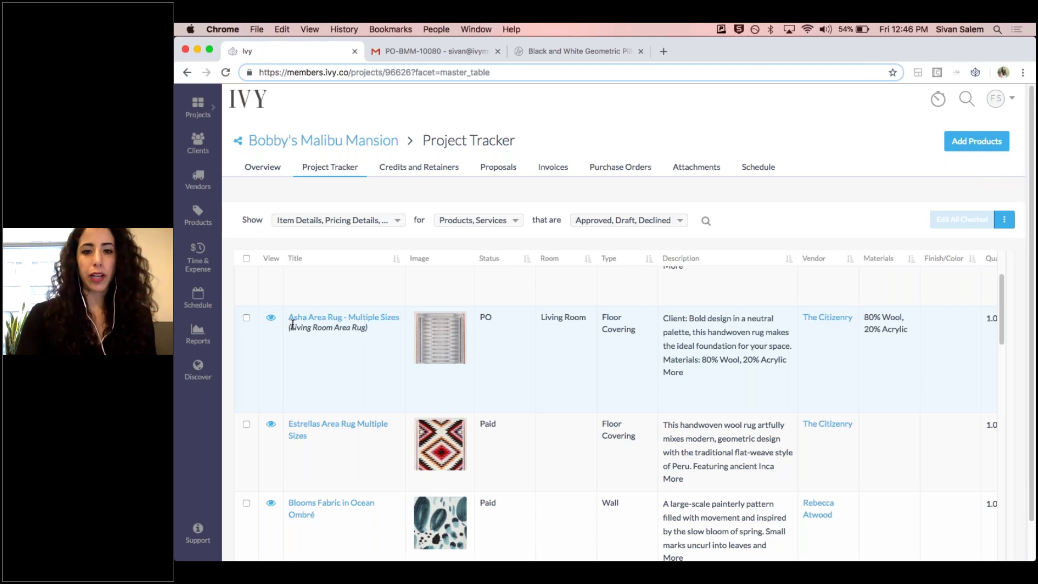
scroll(292, 323, "down", 2)
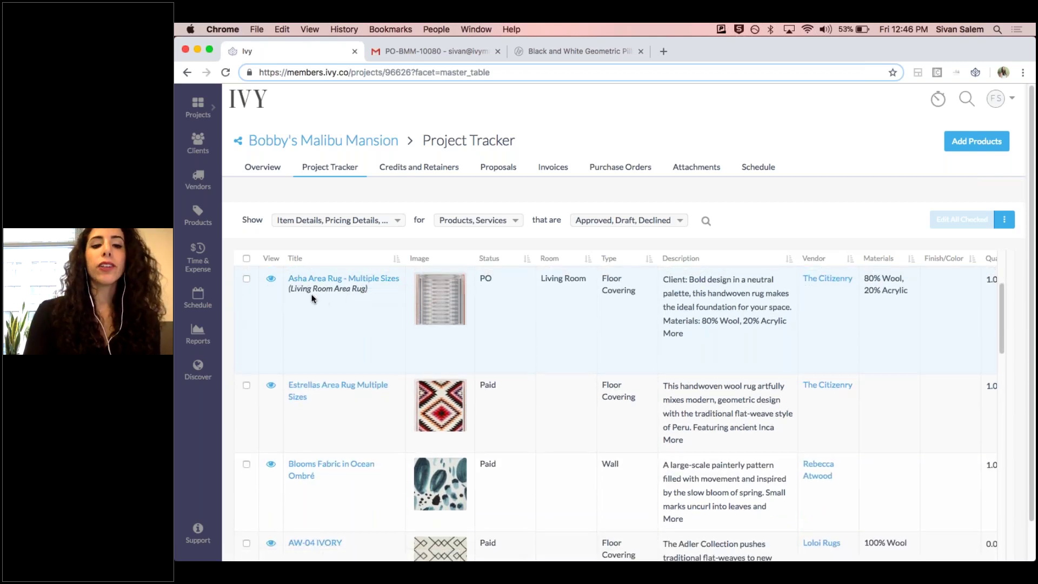
- Highlight the Asha Area Rug's alternate title, expand its full description, and highlight the client and vendor parts in turn
left_click_drag(288, 289, 372, 294)
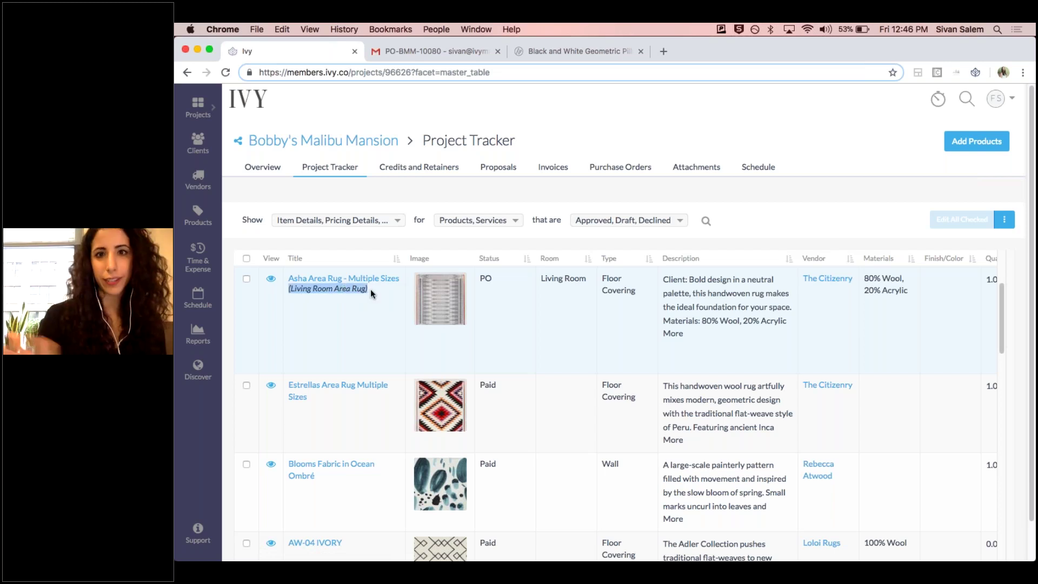
left_click(373, 295)
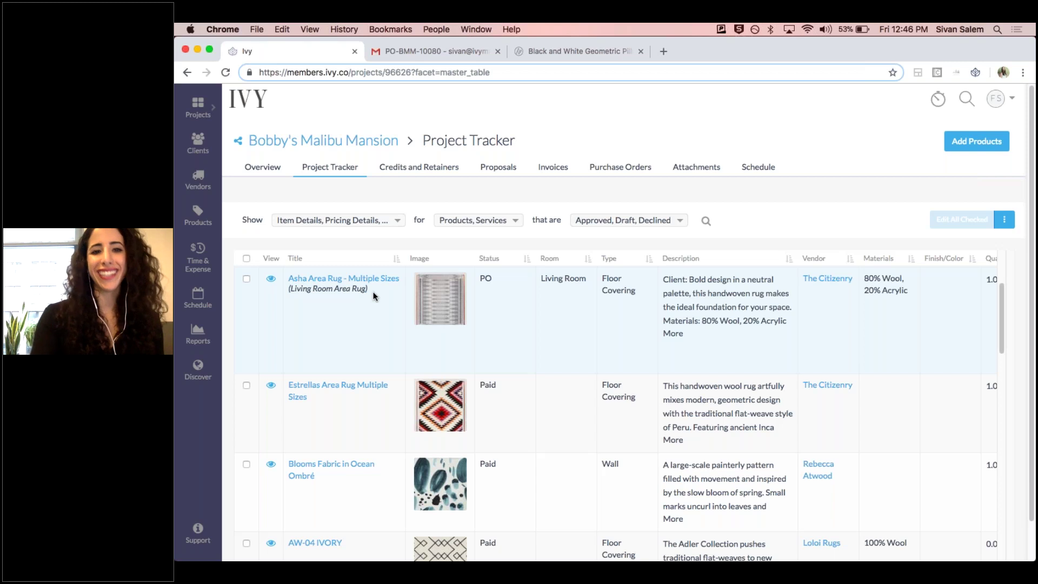
scroll(373, 295, "right", 1)
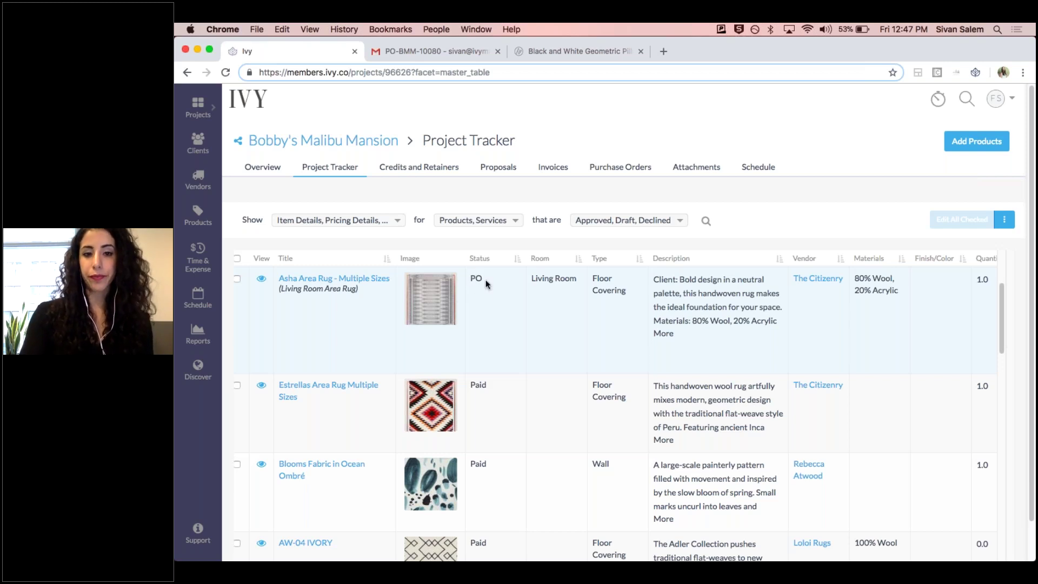
scroll(486, 280, "right", 4)
left_click(572, 333)
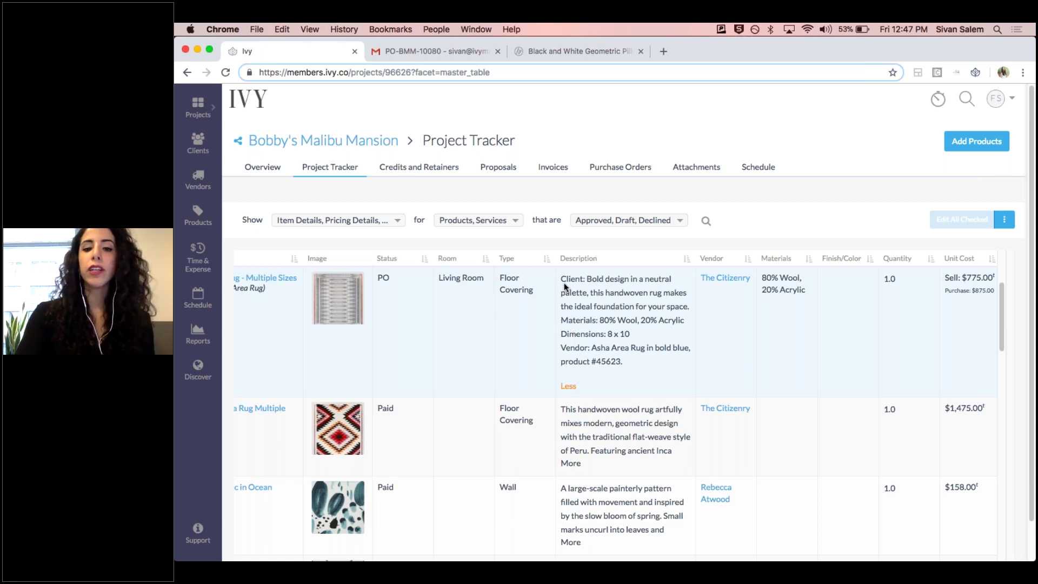
left_click_drag(560, 278, 670, 336)
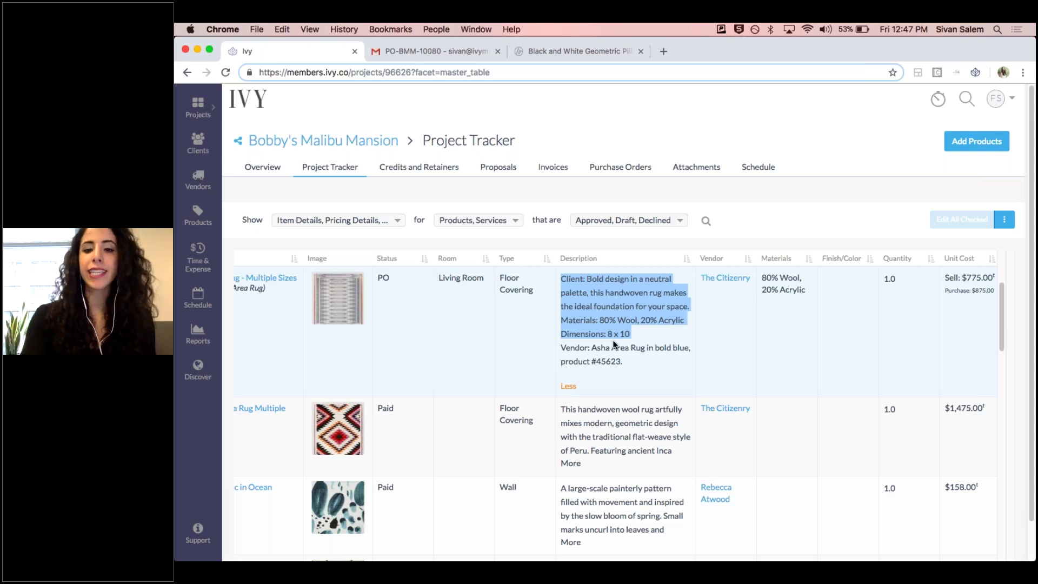
left_click_drag(561, 348, 637, 362)
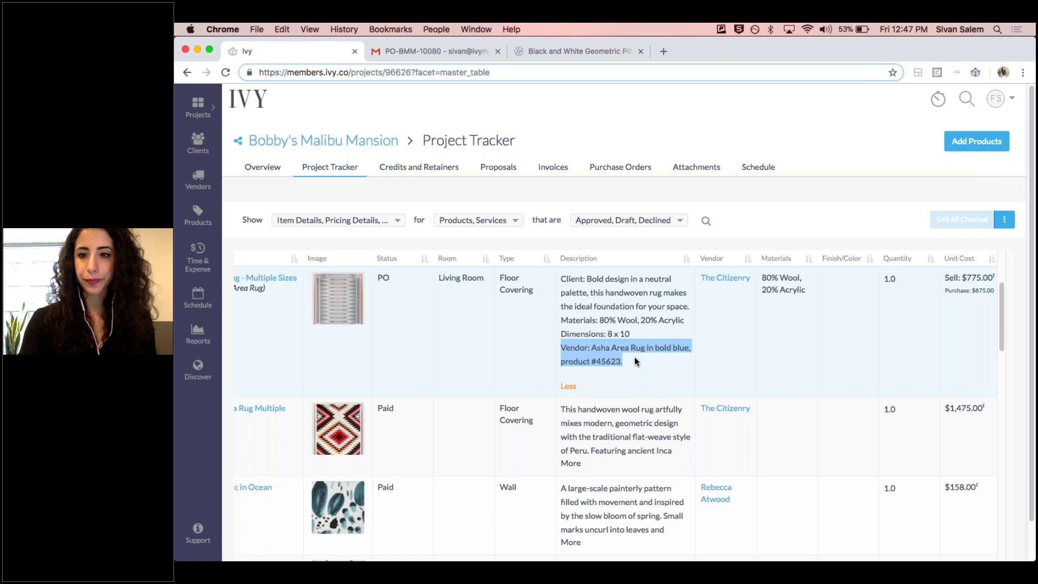
- Examine the Asha Area Rug's selling and purchase unit costs, markup and total selling price in the tracker, magnified
scroll(635, 360, "right", 3)
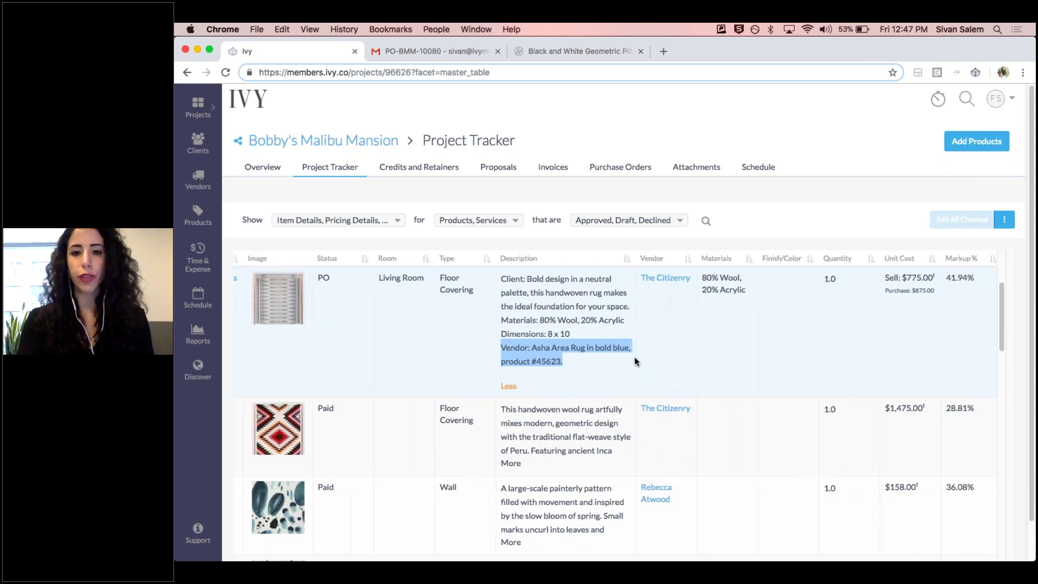
scroll(634, 357, "right", 7)
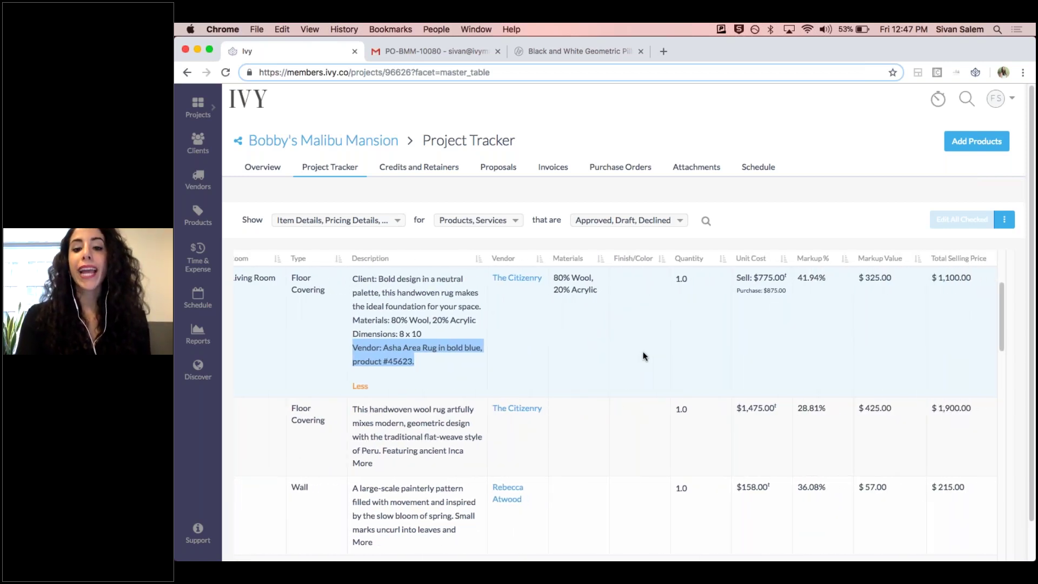
scroll(643, 350, "right", 2)
scroll(720, 299, "up", 5)
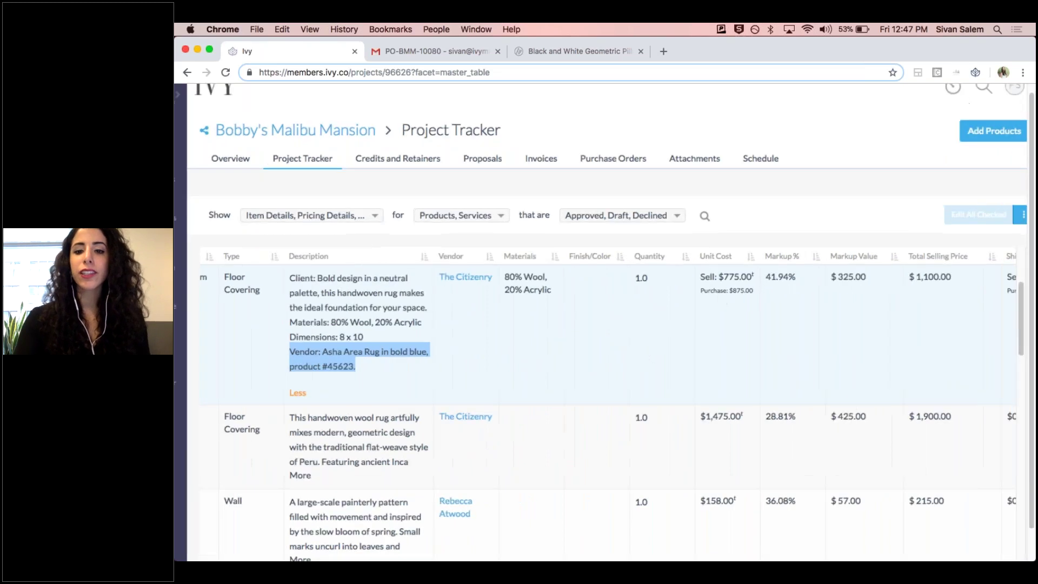
scroll(720, 299, "right", 2)
scroll(600, 384, "right", 2)
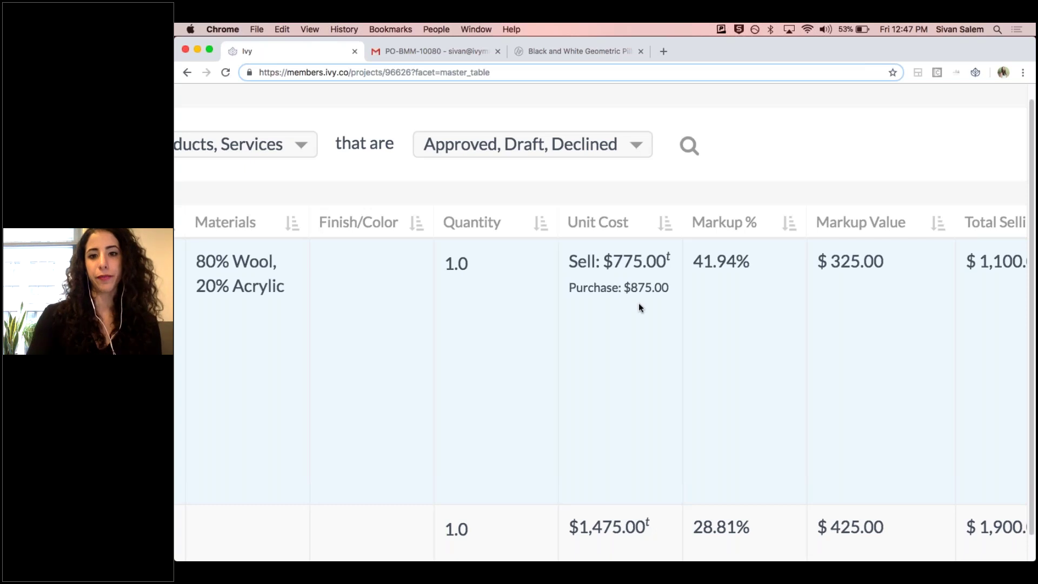
scroll(638, 308, "down", 3)
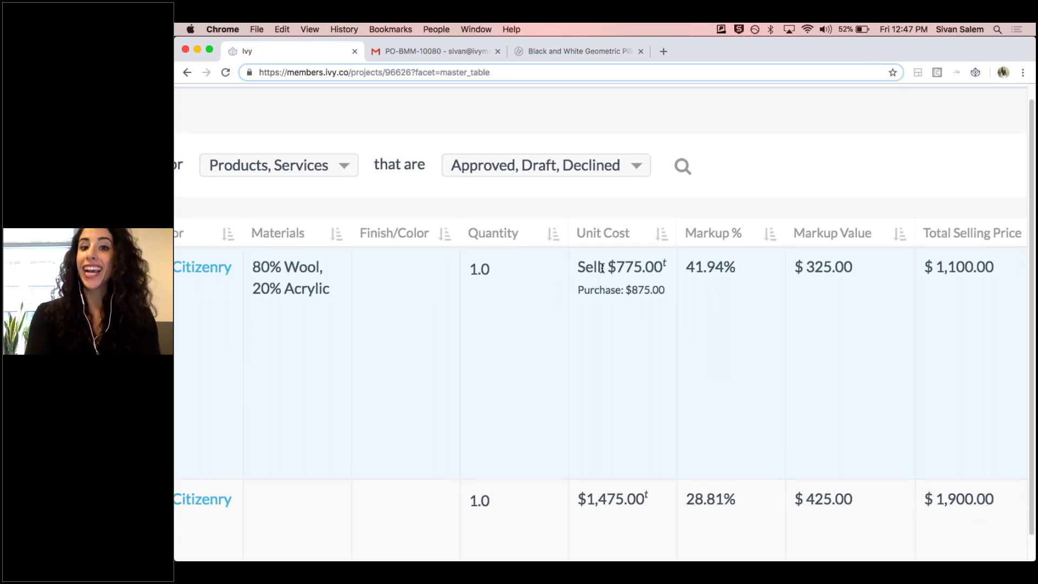
scroll(628, 306, "down", 2)
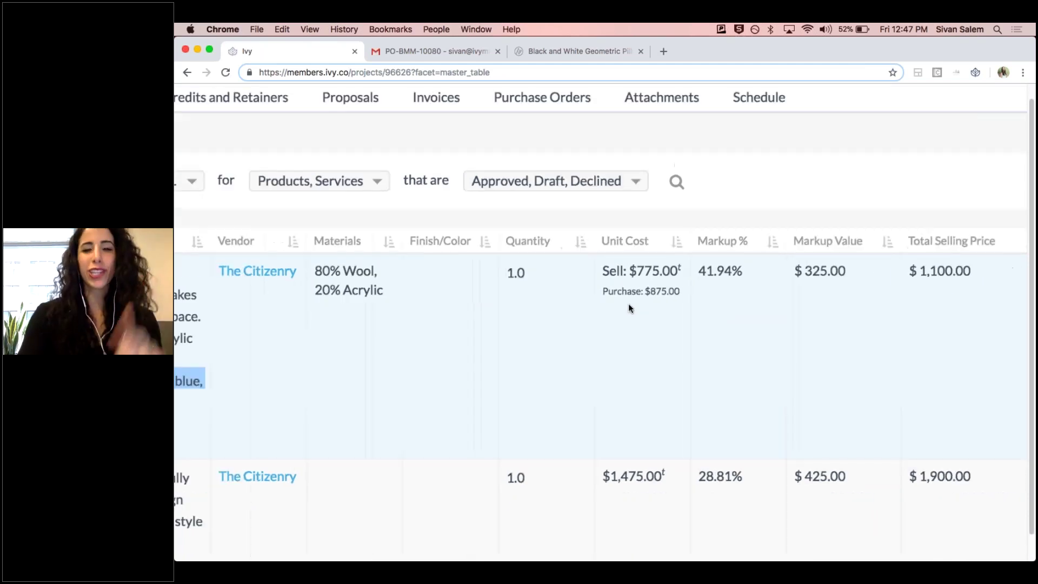
scroll(628, 306, "down", 3)
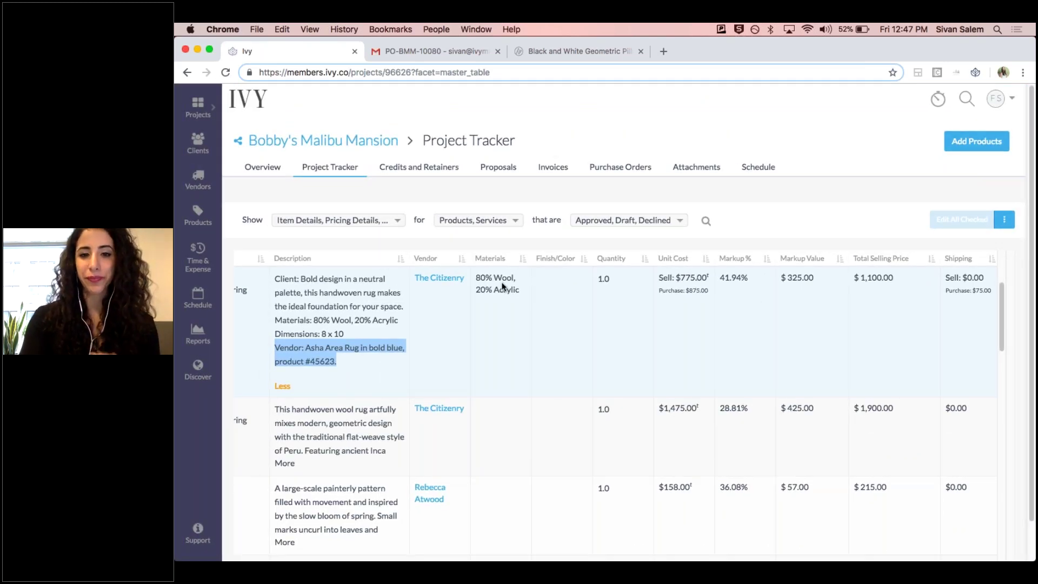
- Open the Asha Area Rug's item details and examine its accounting section, including linked documents, selling and purchase costs, and shipping
scroll(501, 286, "left", 10)
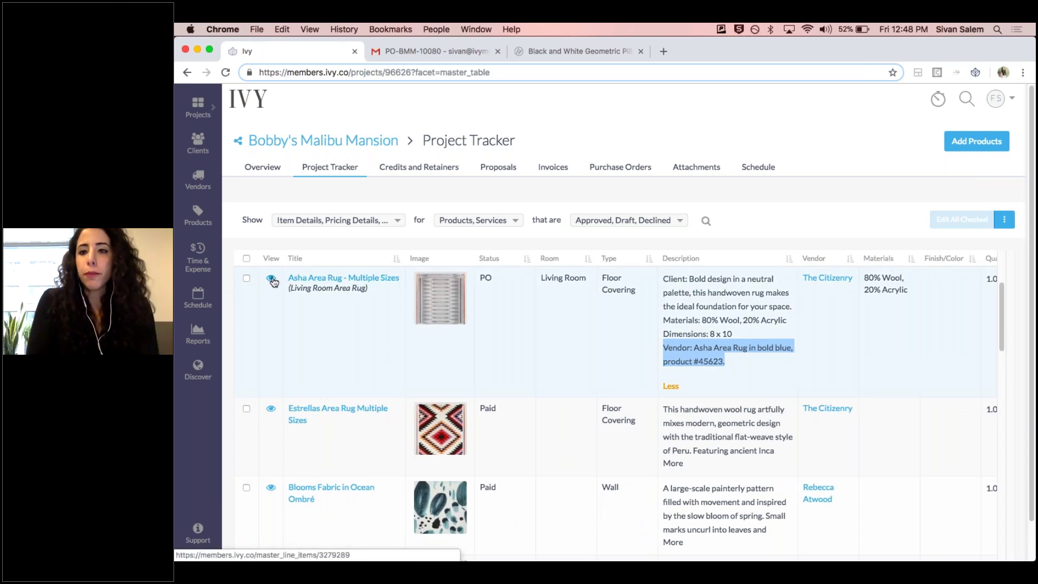
left_click(441, 296)
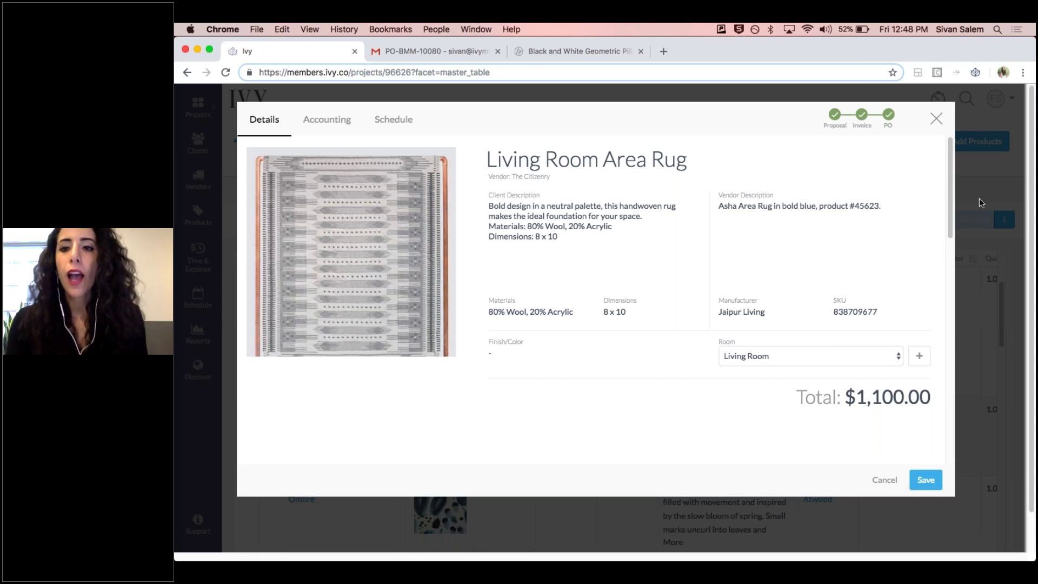
scroll(754, 257, "down", 10)
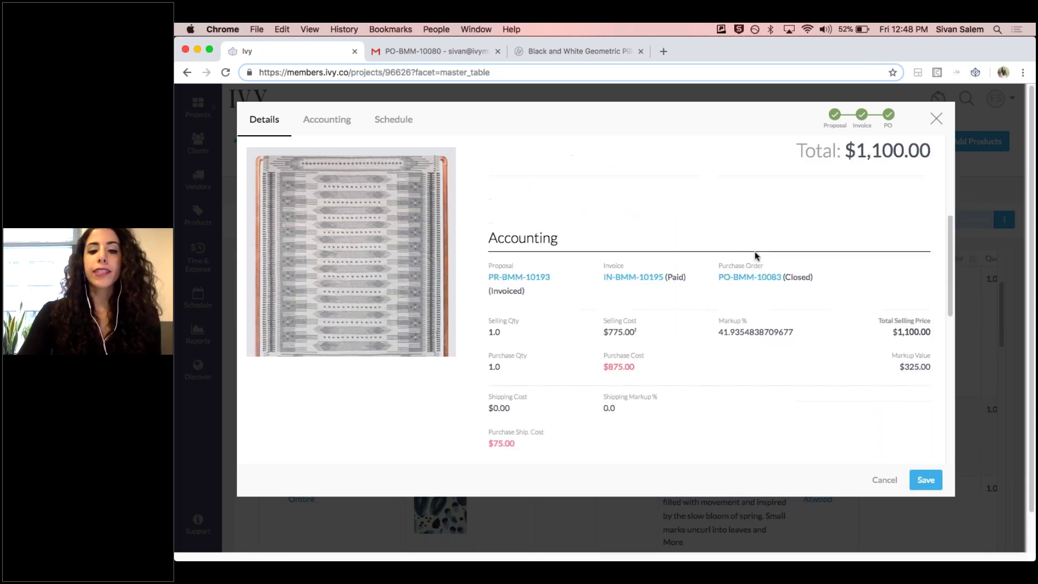
scroll(649, 242, "up", 1)
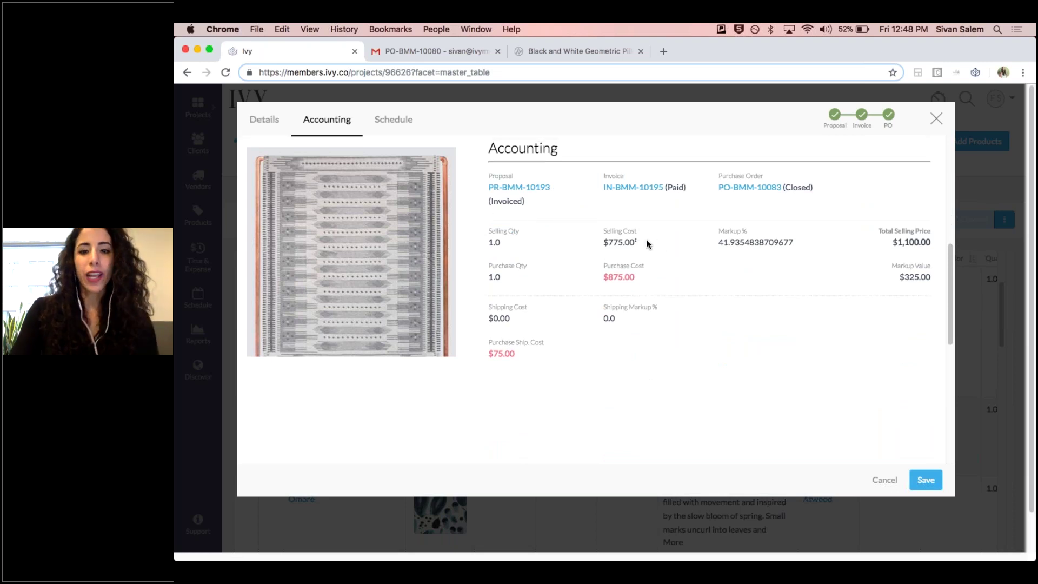
scroll(654, 257, "up", 5)
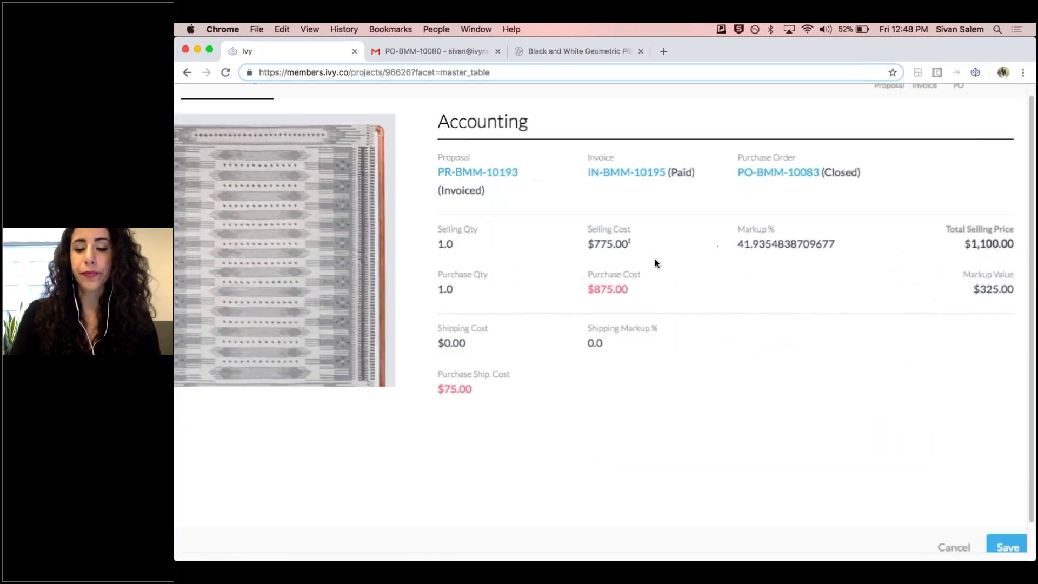
scroll(597, 285, "right", 2)
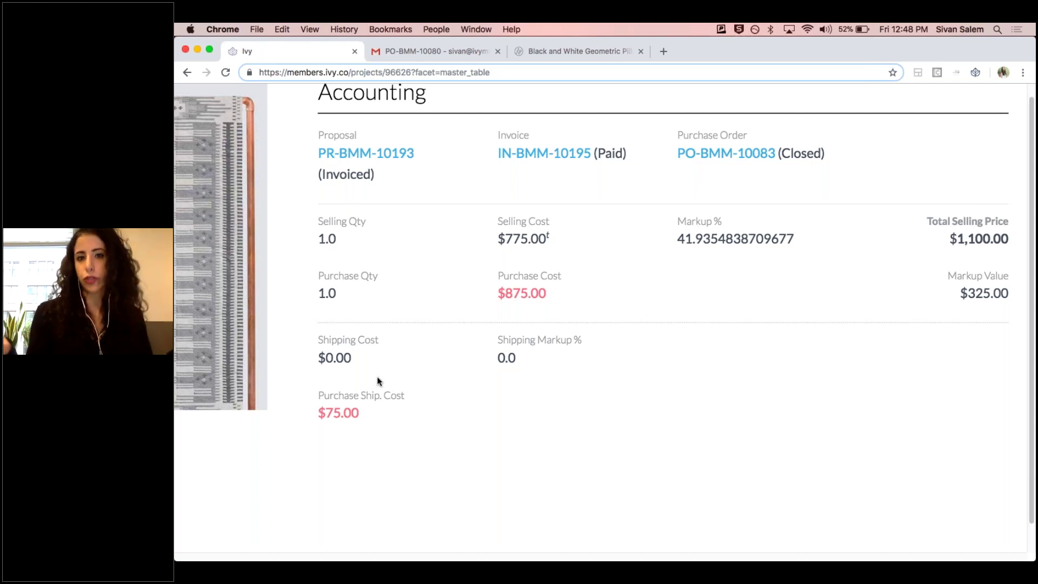
- Close the Asha Area Rug's item details and examine its shipping costs and linked proposal, invoice and purchase order in the tracker, magnified
scroll(373, 385, "down", 5)
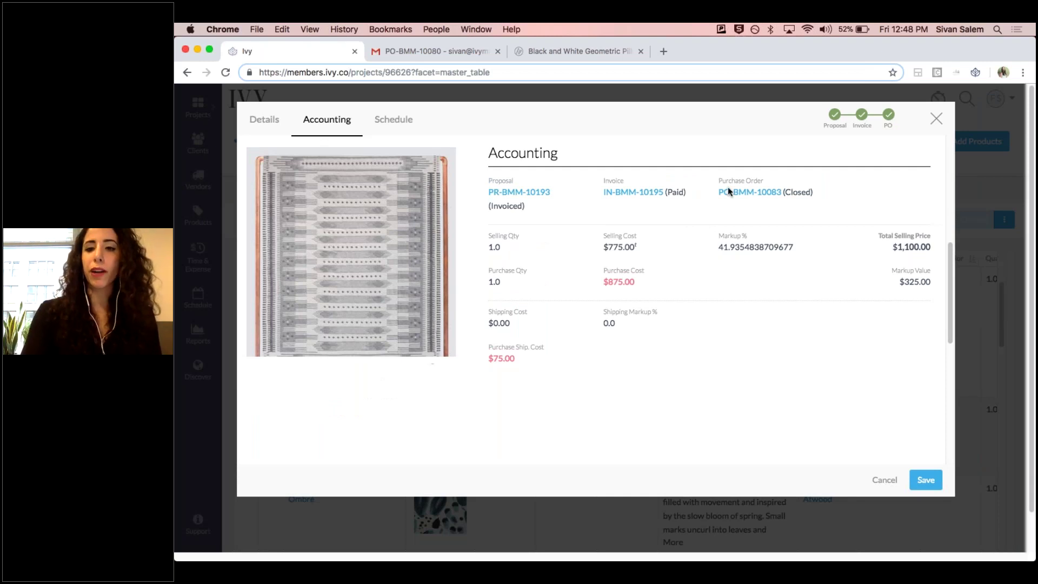
left_click(934, 118)
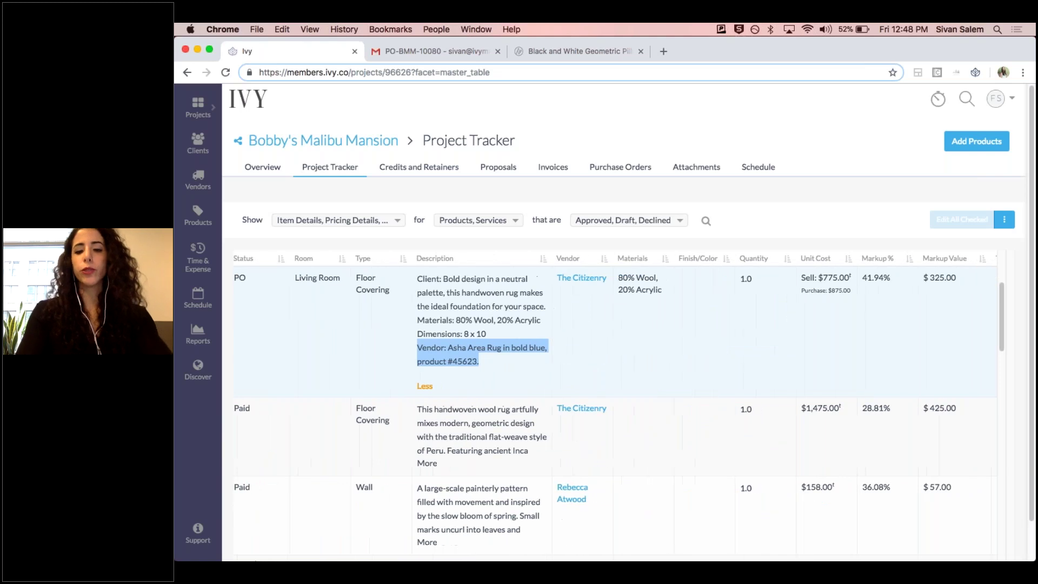
scroll(739, 297, "right", 5)
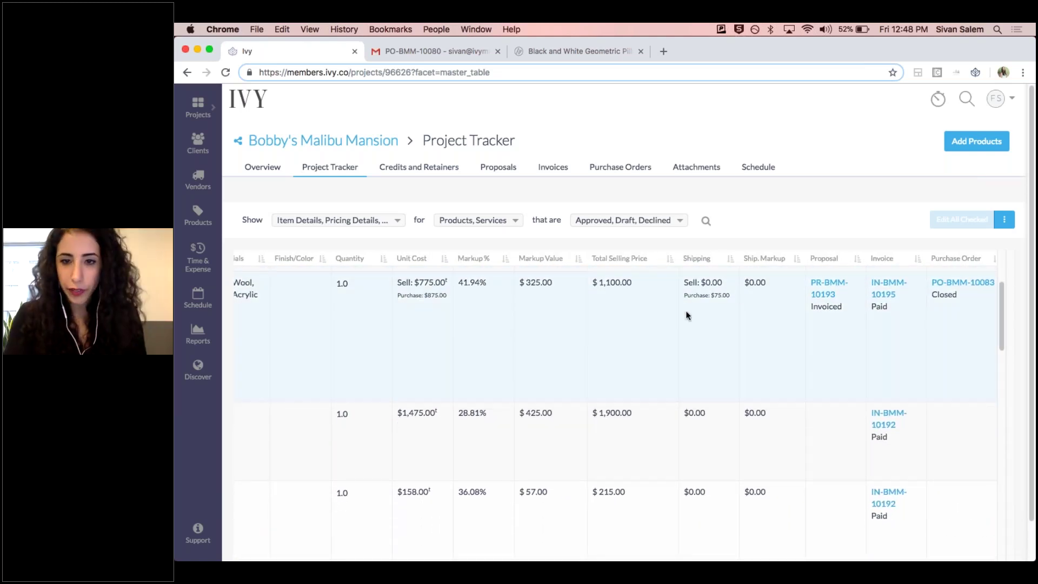
scroll(728, 277, "up", 5)
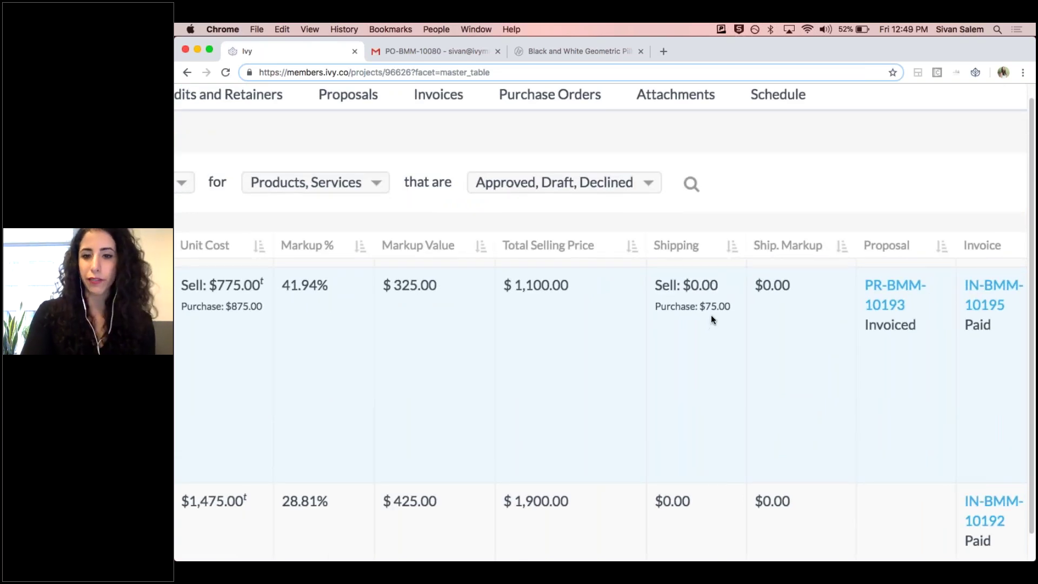
scroll(712, 319, "right", 3)
scroll(712, 319, "right", 6)
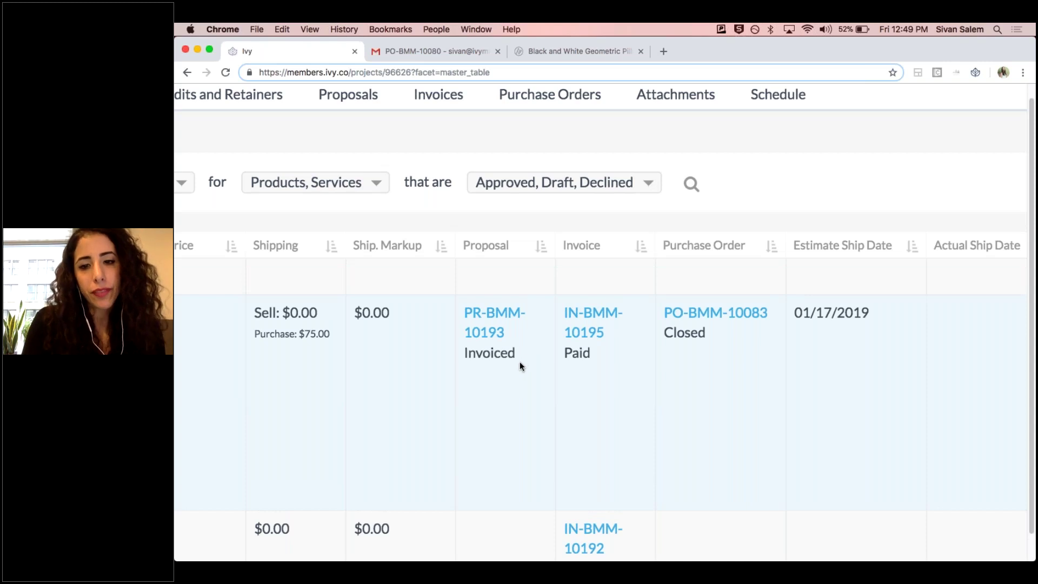
key("super+minus")
key("super+minus")
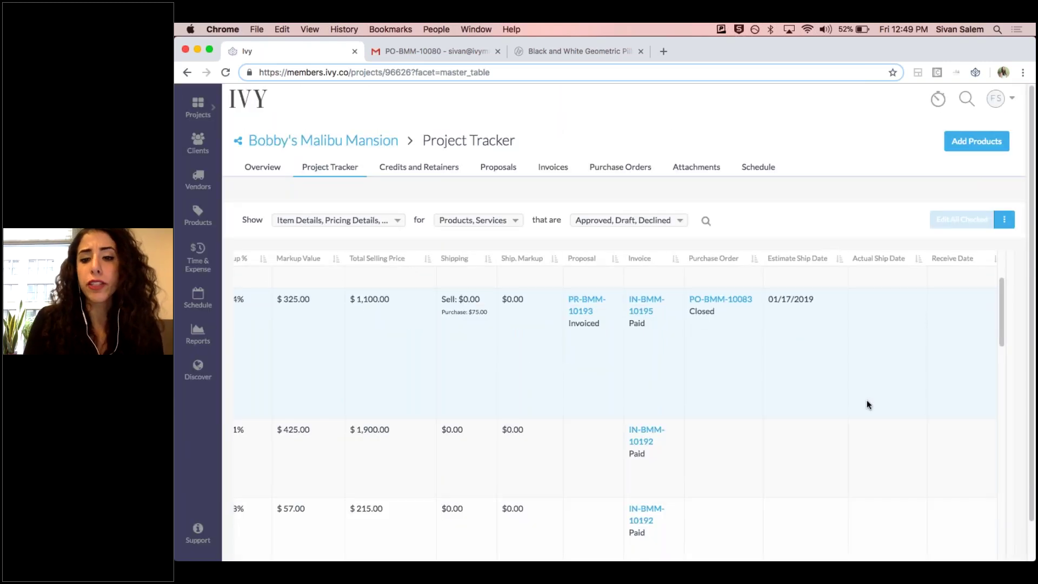
- Look through the Asha Area Rug's ship, receive, delivery and install dates, shipping address, side mark and notes in the tracker
scroll(776, 337, "right", 5)
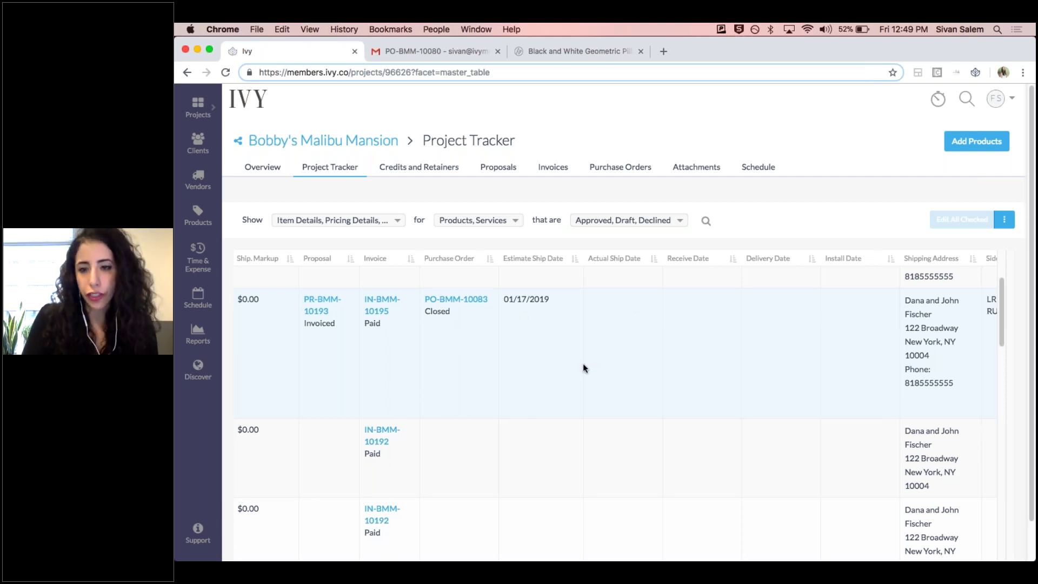
scroll(692, 361, "right", 5)
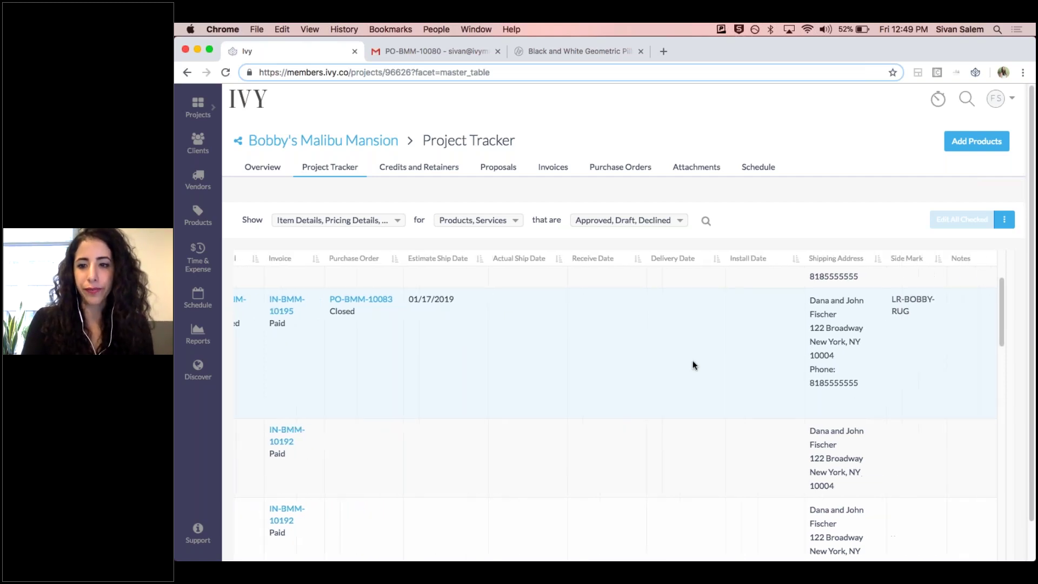
scroll(839, 311, "right", 3)
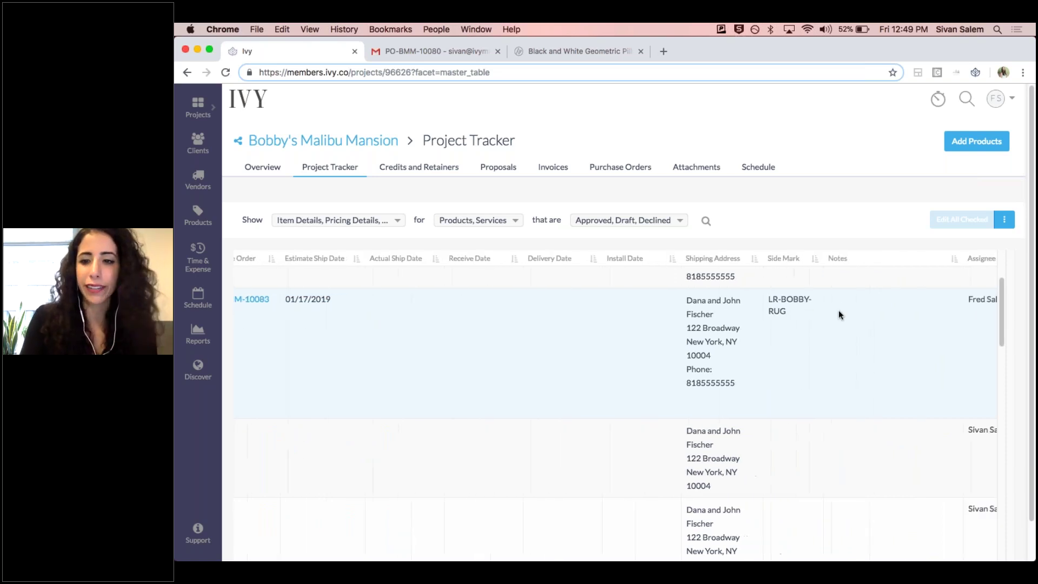
scroll(838, 313, "left", 15)
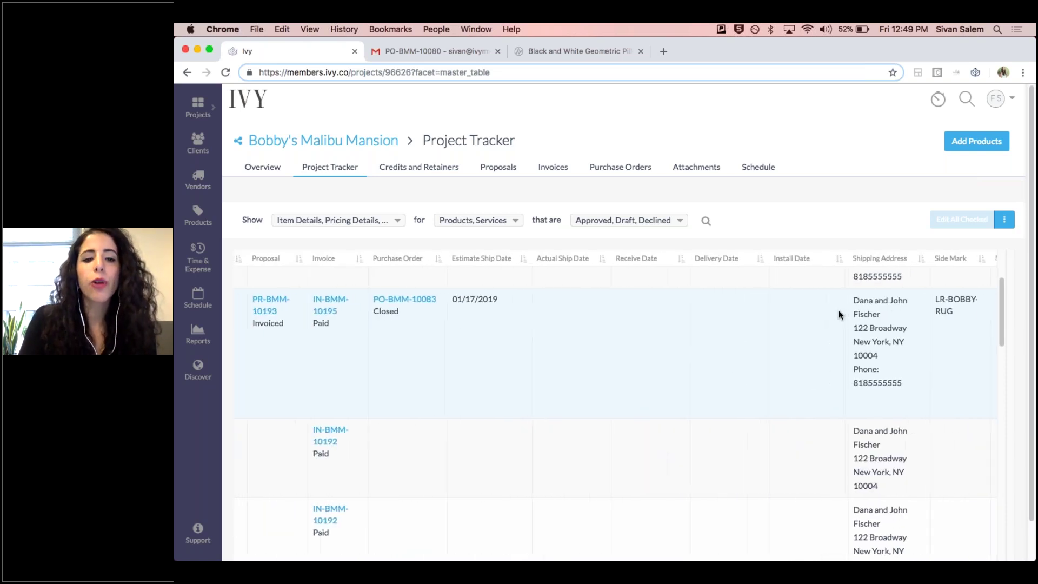
scroll(838, 310, "left", 12)
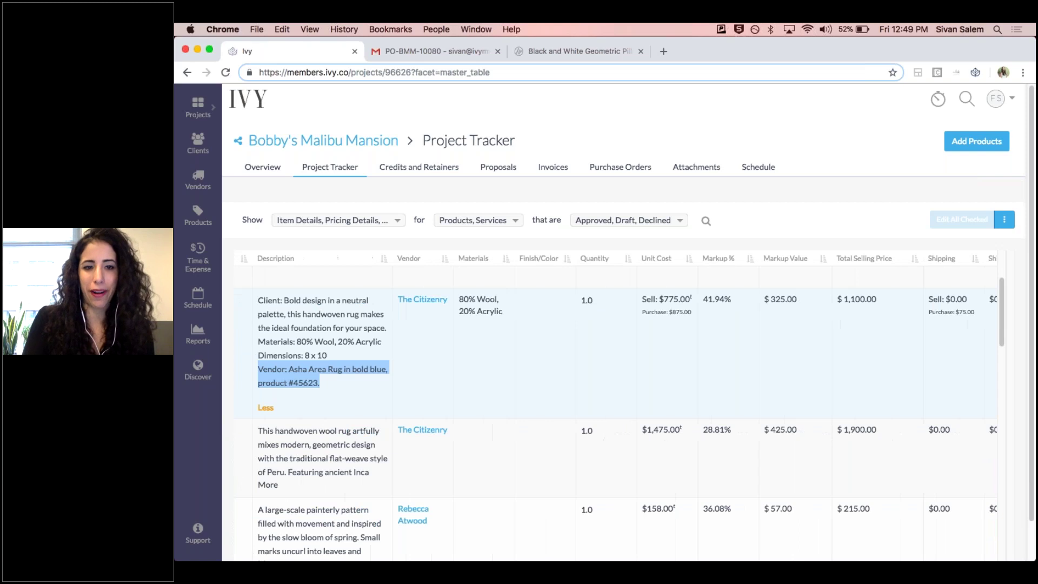
- Look through the tracker's product rows and compare selling and purchase unit costs, down to the Master Bedroom bed
scroll(615, 404, "up", 4)
scroll(615, 405, "left", 2)
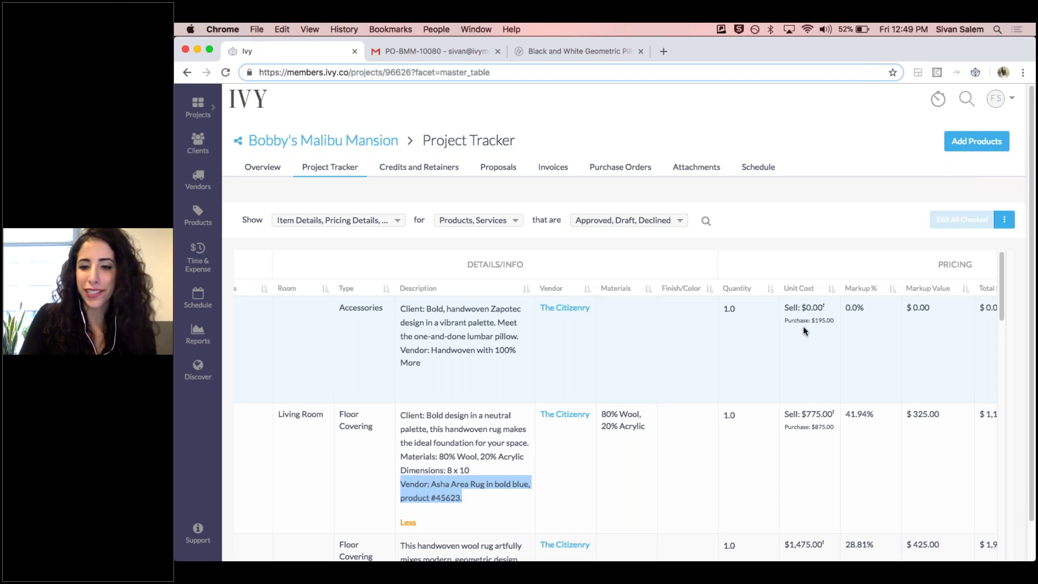
scroll(803, 326, "right", 1)
scroll(802, 327, "down", 10)
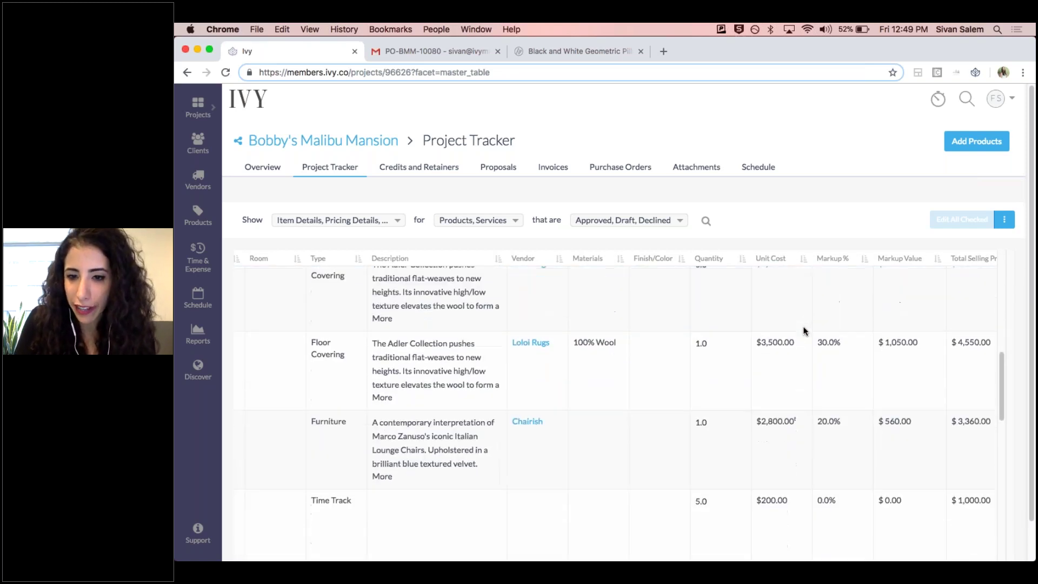
scroll(803, 331, "down", 3)
scroll(803, 331, "up", 5)
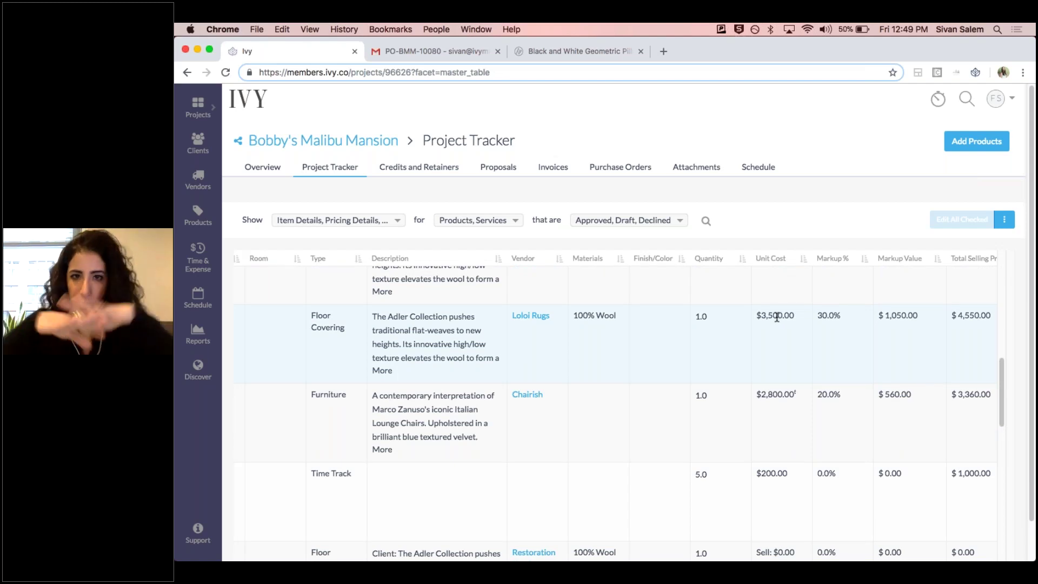
scroll(776, 317, "down", 3)
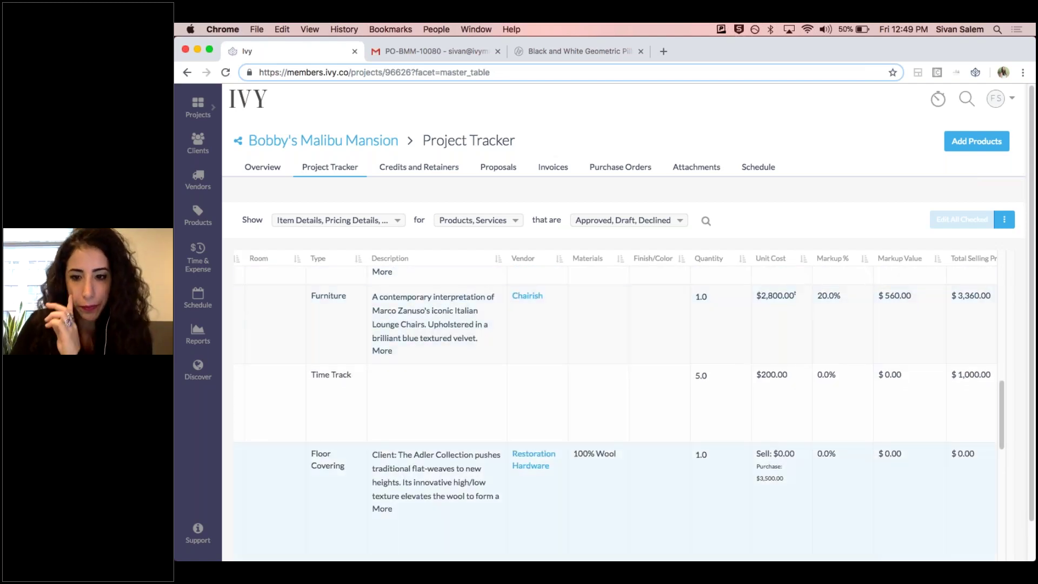
scroll(778, 379, "down", 5)
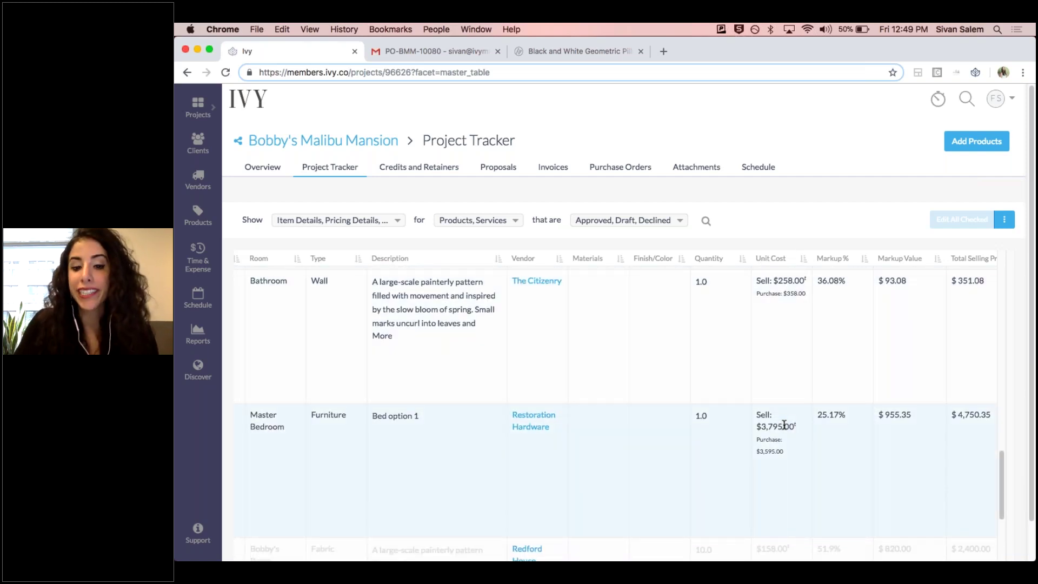
scroll(784, 425, "down", 2)
scroll(615, 408, "right", 2)
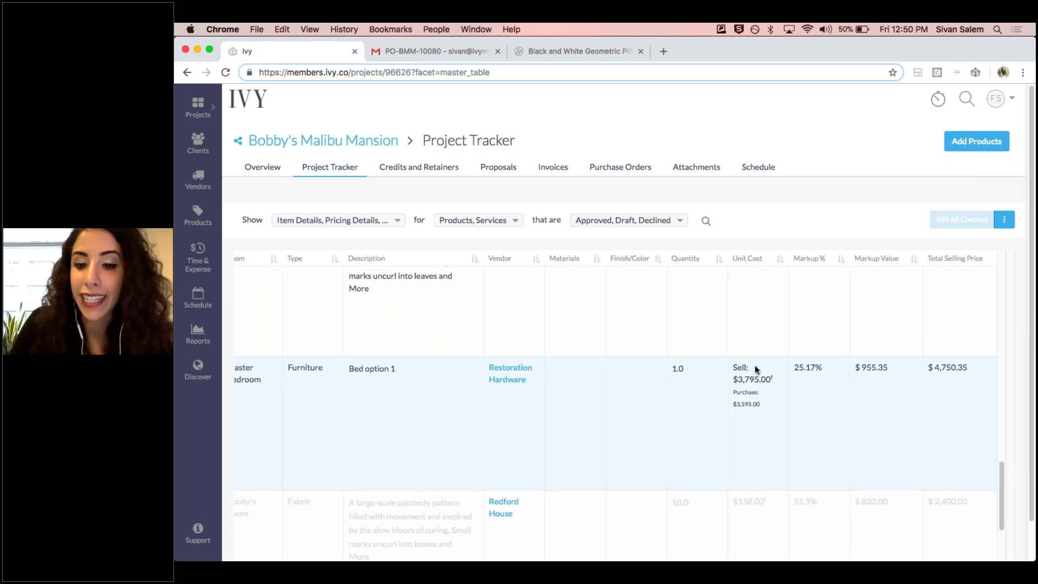
scroll(745, 358, "down", 1)
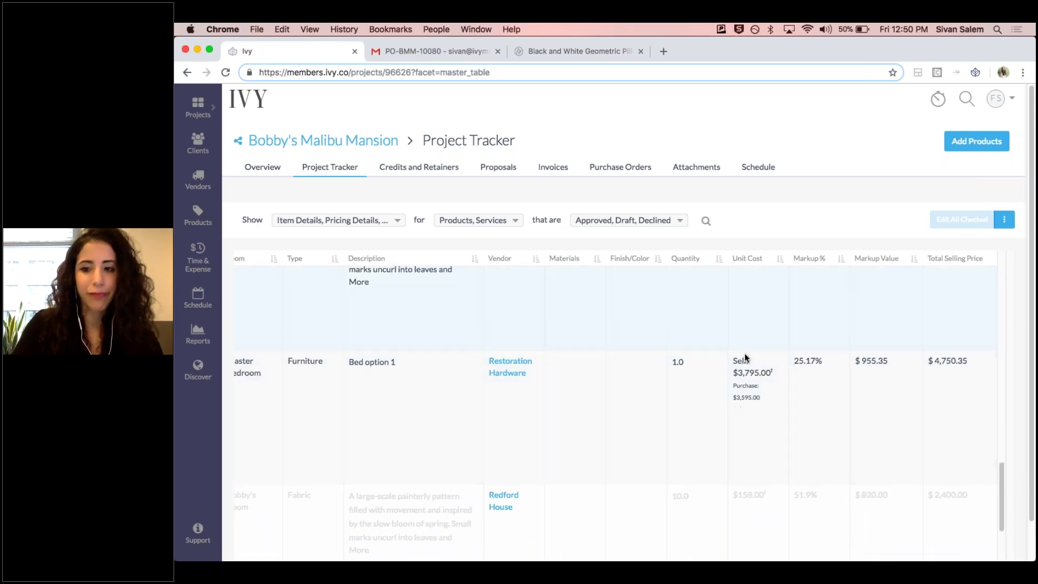
- Open the Kempton Upholstered Storage Bed's item details, examine its selling, purchase and shipping costs, and close the details
scroll(470, 357, "left", 10)
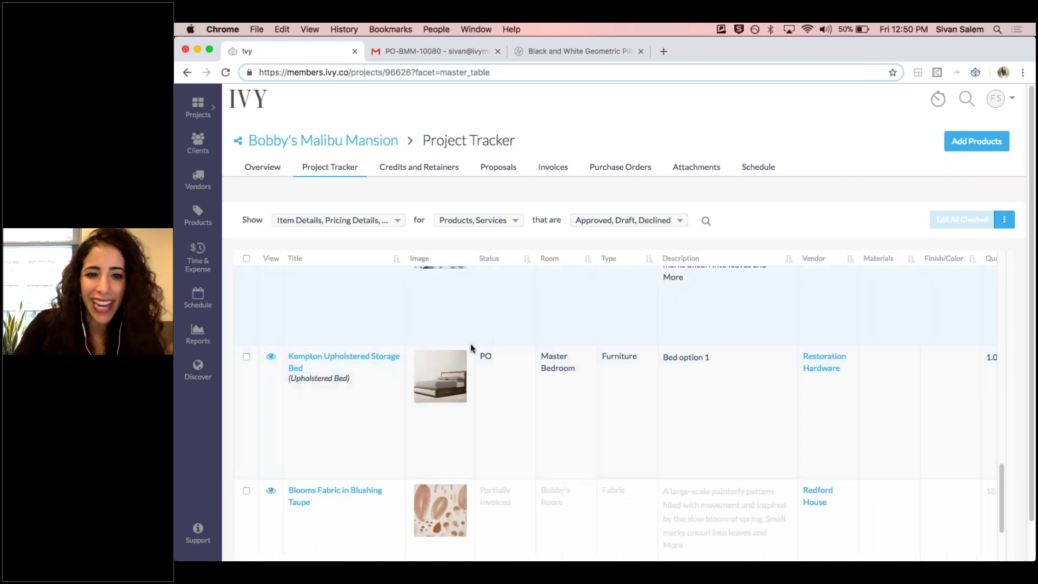
left_click(331, 361)
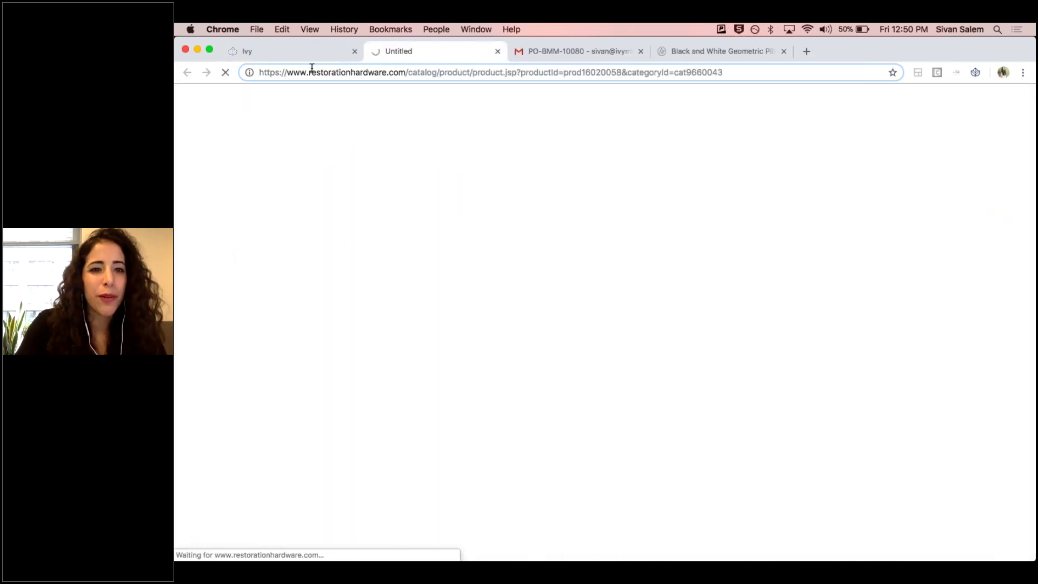
left_click(247, 51)
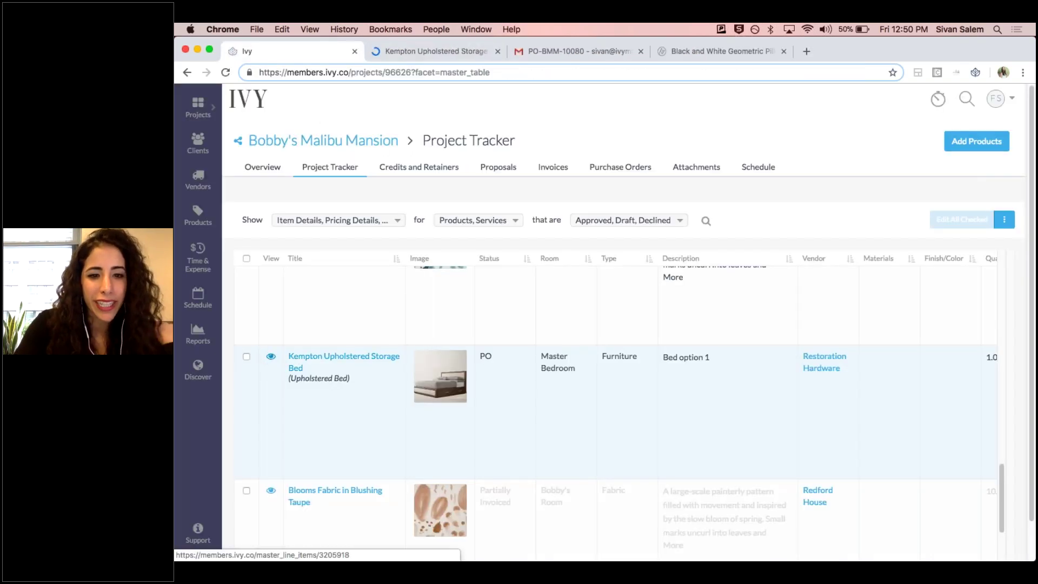
left_click(269, 356)
scroll(529, 270, "down", 5)
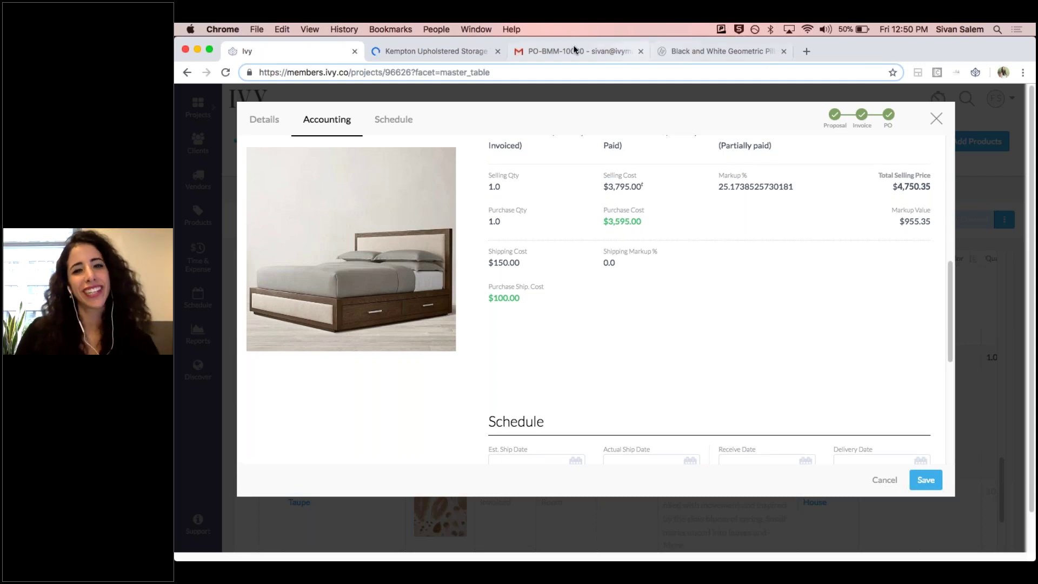
left_click(936, 119)
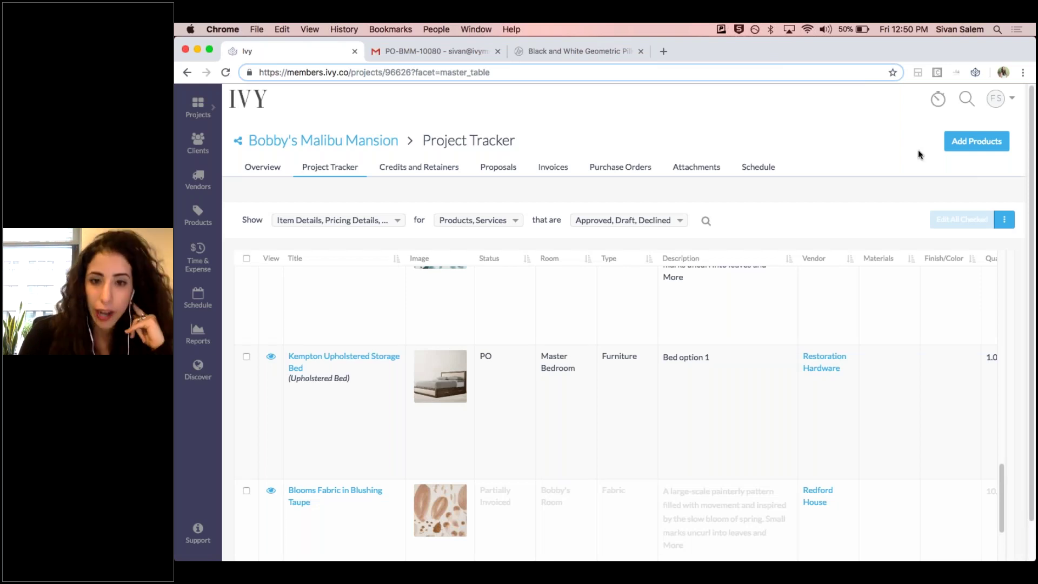
- Expand the full description of the Restoration Hardware AW-01 AZURE rug, read its client and vendor parts, and return to the first products
scroll(726, 281, "up", 5)
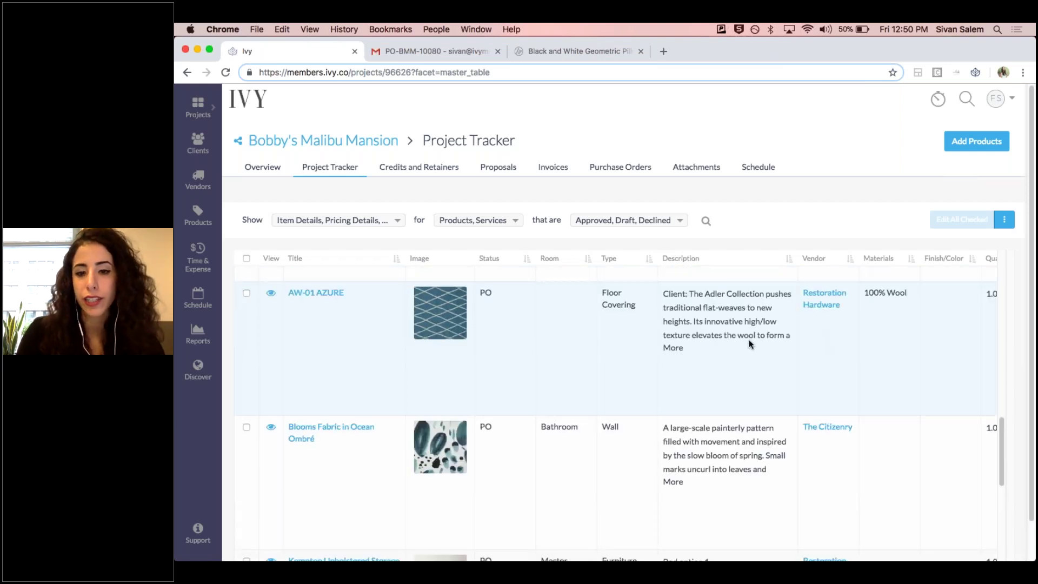
left_click(673, 348)
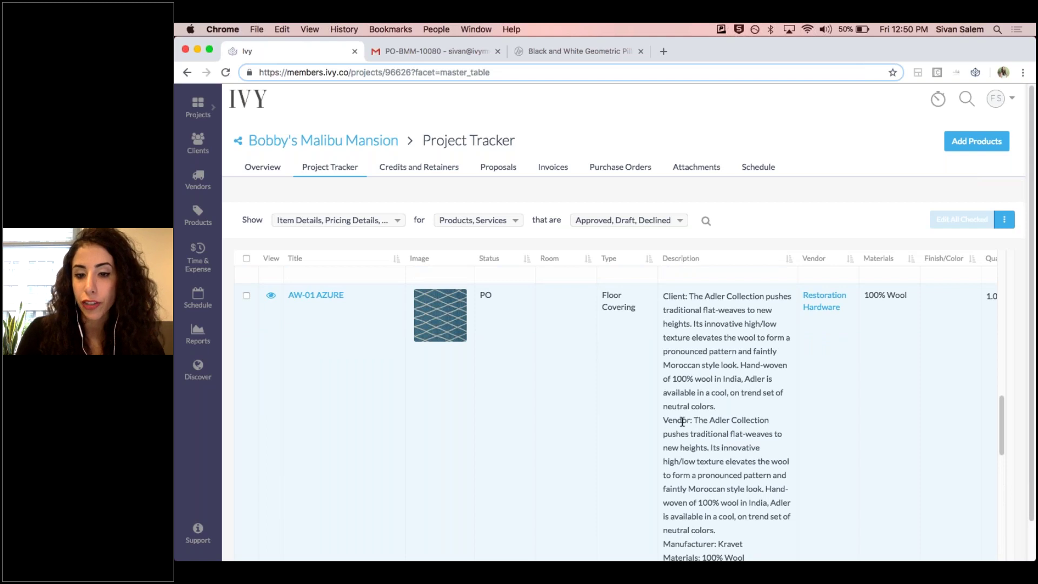
scroll(682, 419, "up", 5)
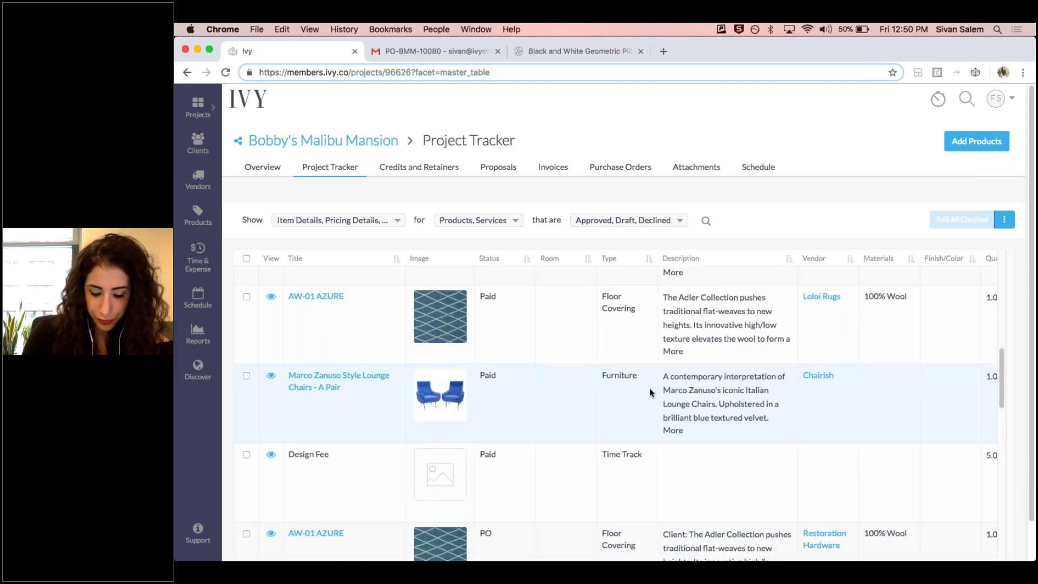
scroll(657, 388, "up", 5)
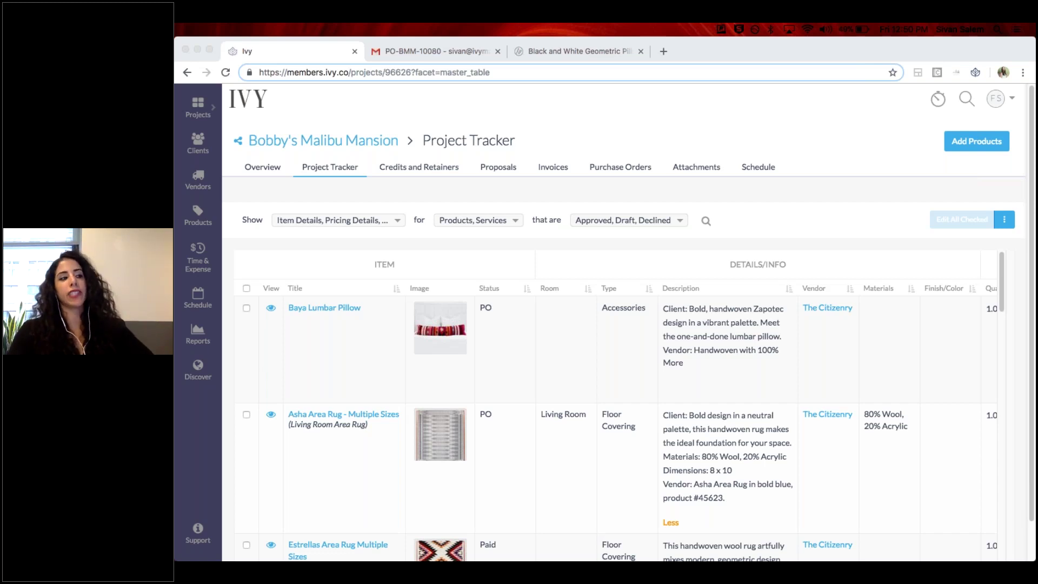
- Open the account details and view the saved addresses
left_click(859, 237)
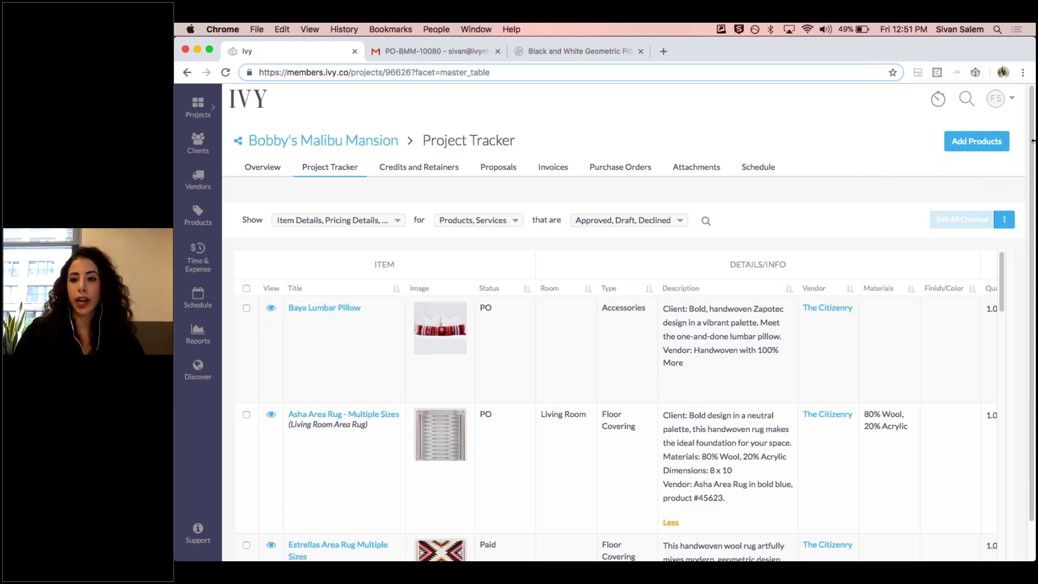
left_click(1004, 102)
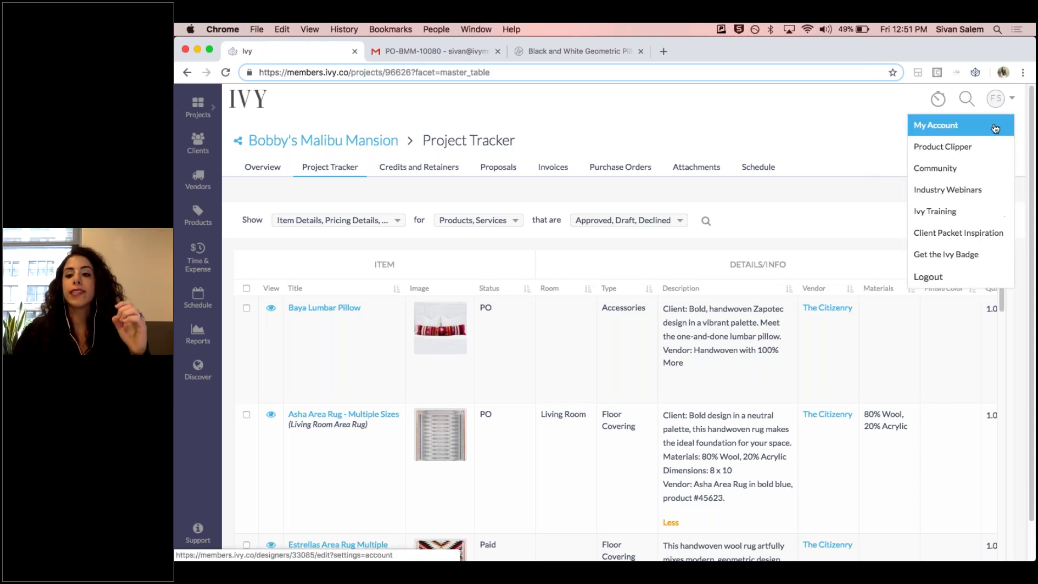
left_click(995, 128)
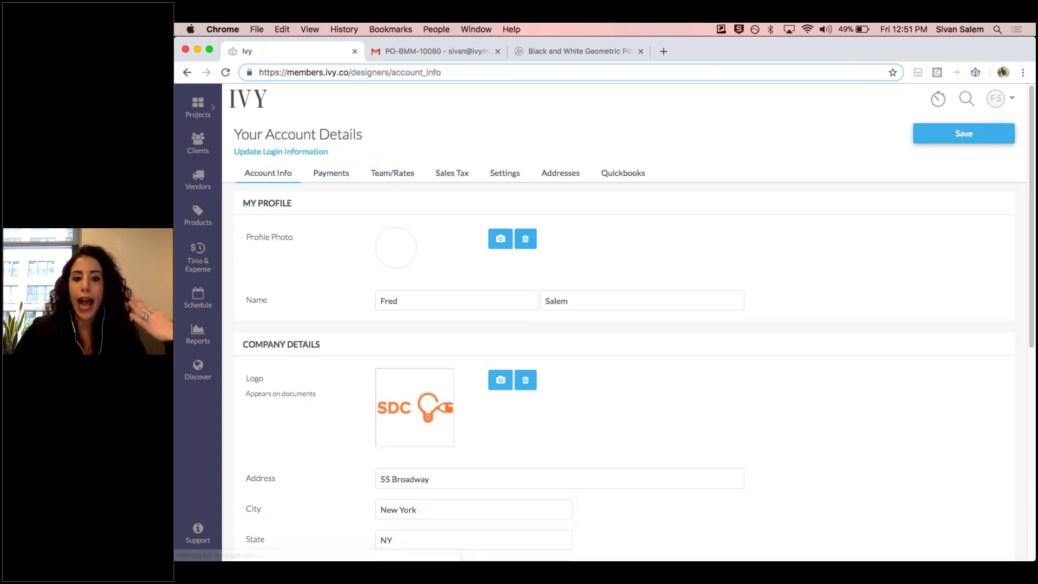
left_click(571, 176)
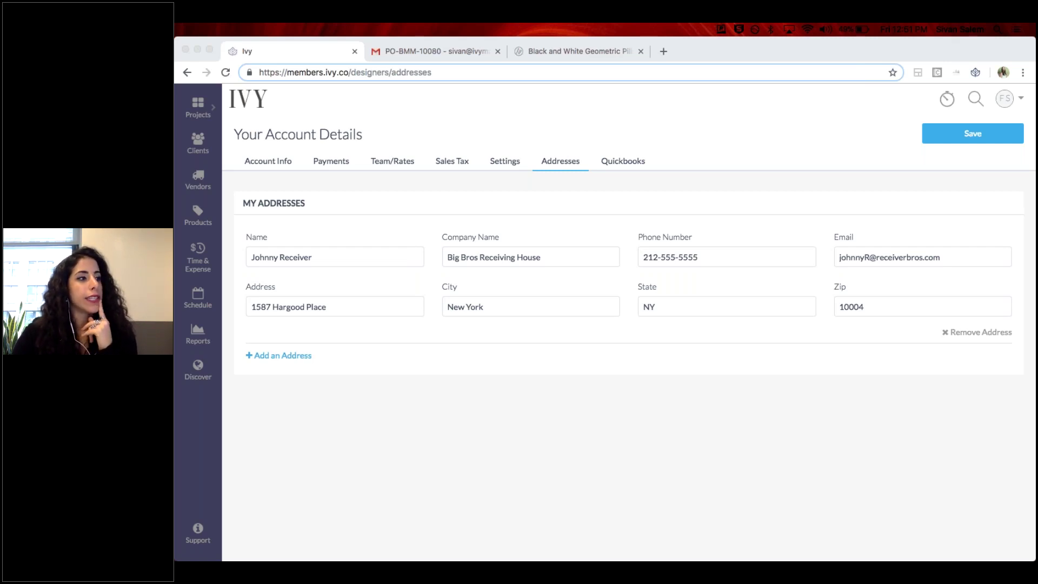
- Open the Reports page and examine the Transactions report's date, project, status and type options, magnified
left_click(453, 352)
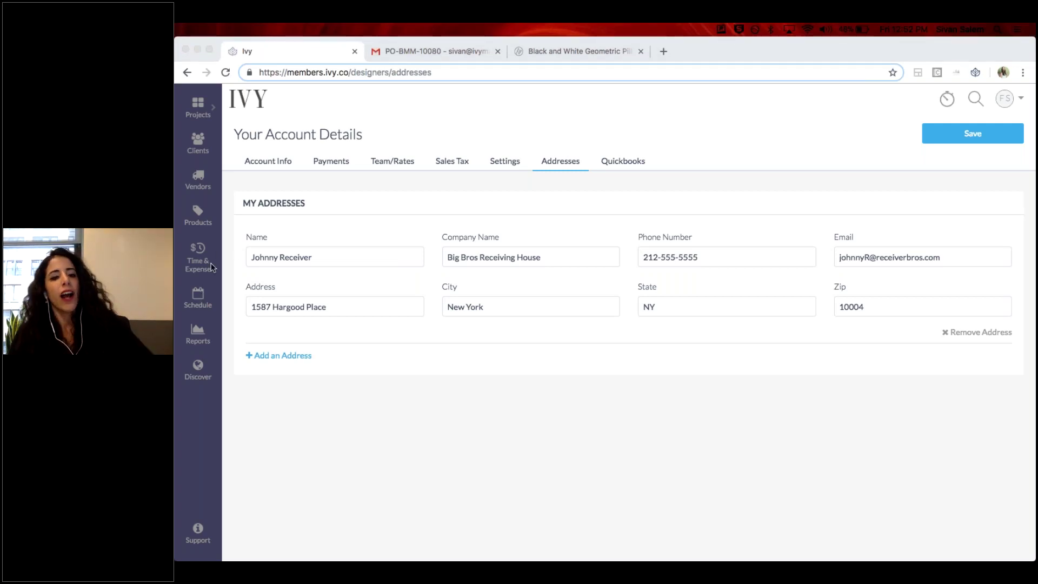
left_click(232, 230)
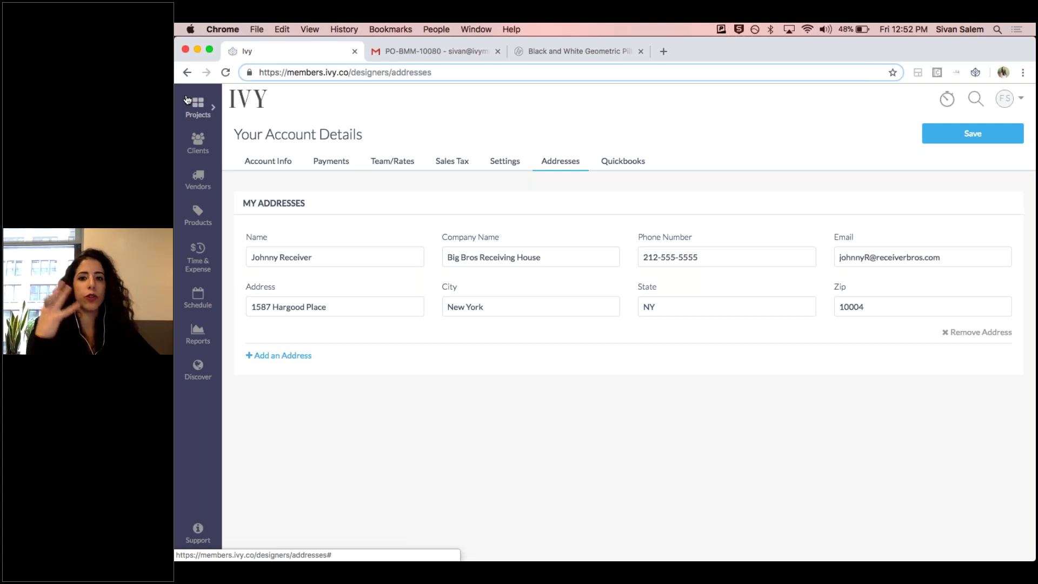
left_click(196, 329)
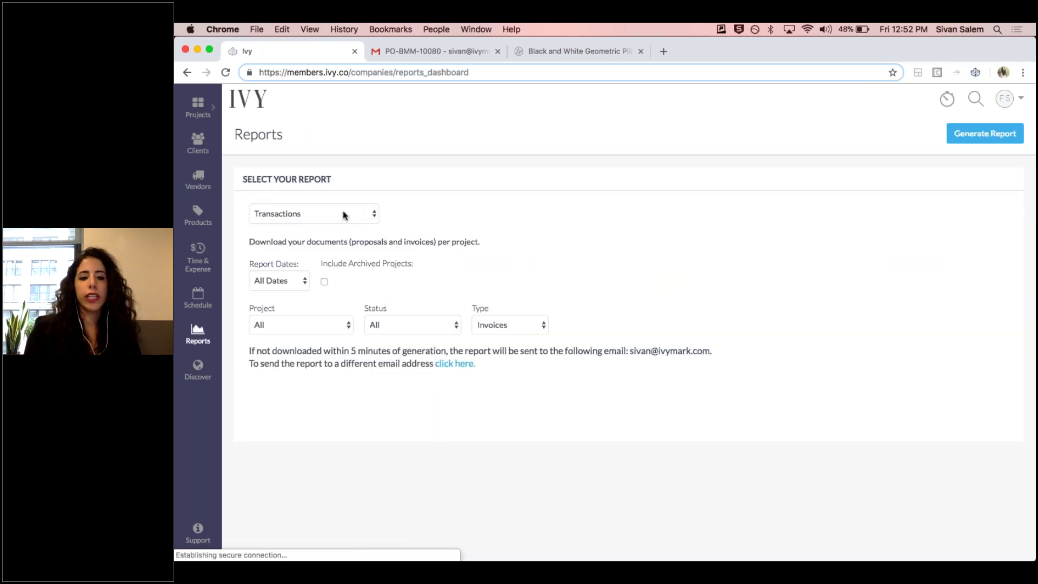
scroll(343, 214, "up", 5)
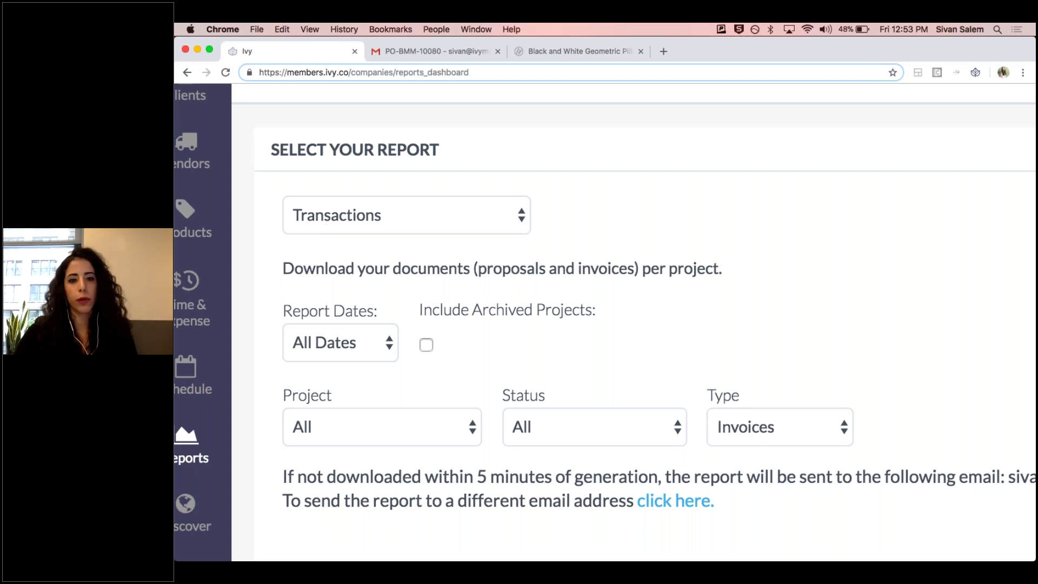
- Review the available report types and choose the Purchase Orders report
left_click(395, 214)
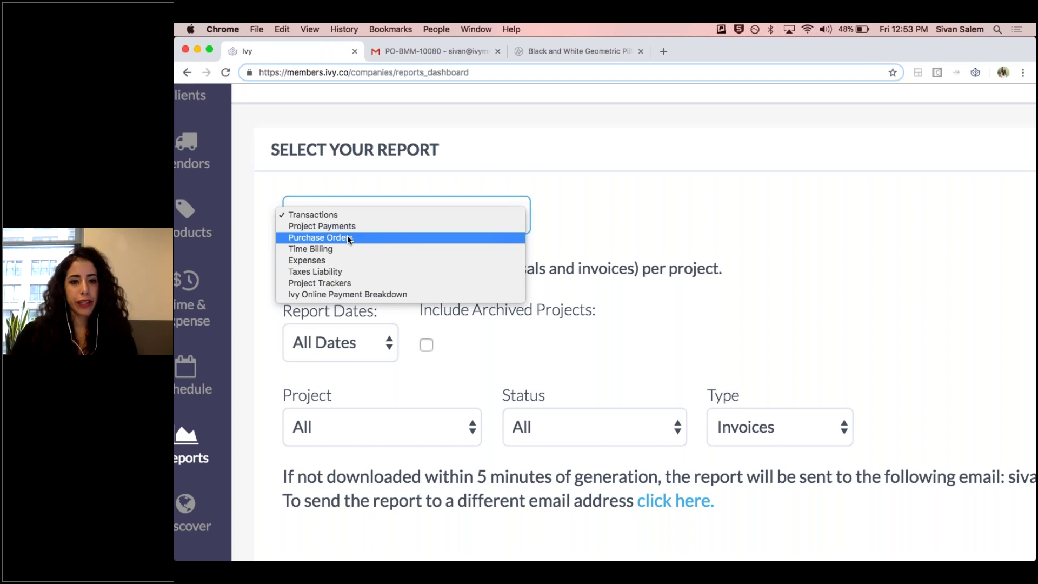
left_click(348, 181)
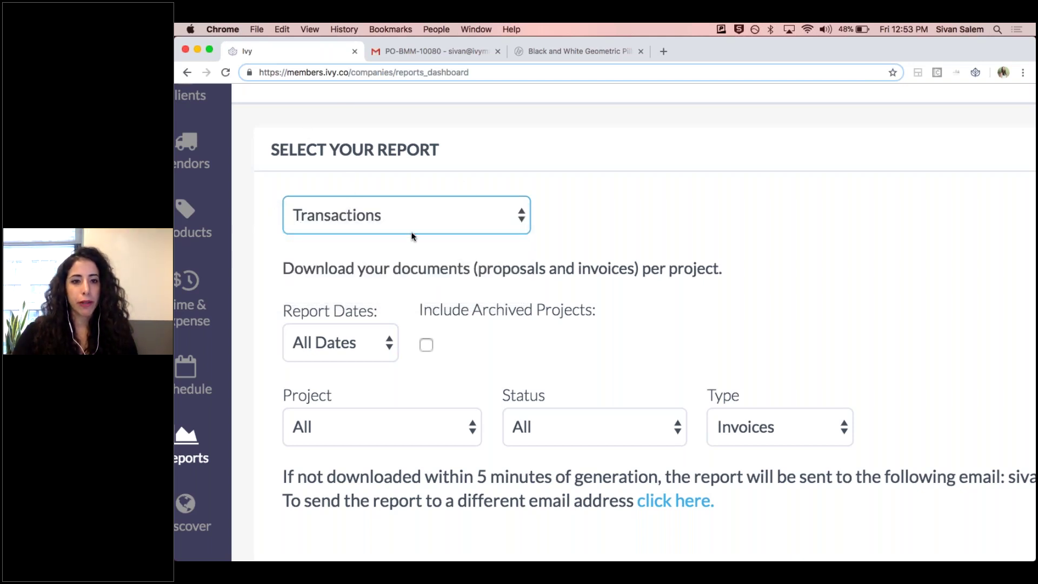
left_click(386, 216)
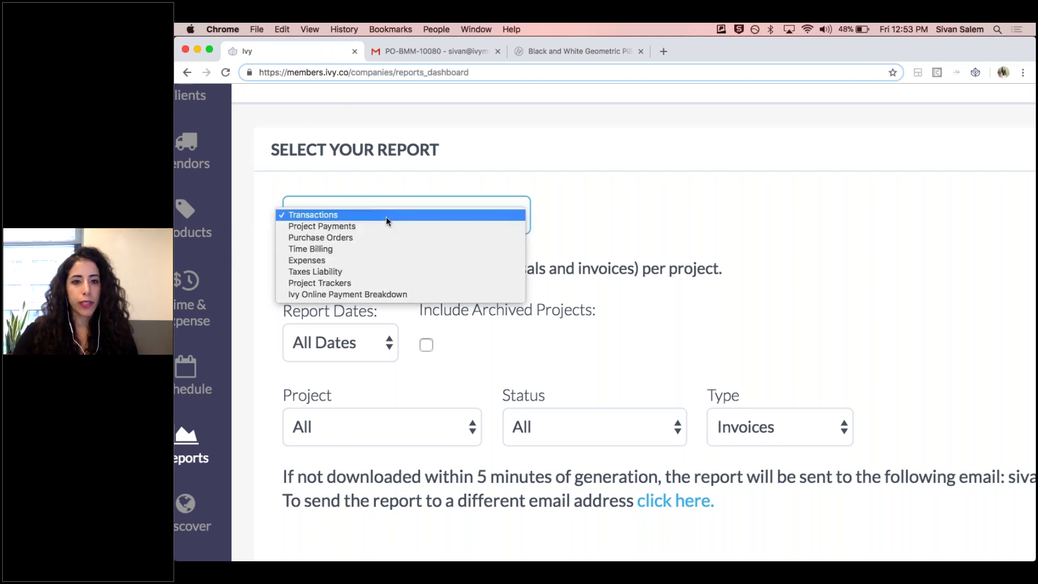
left_click(332, 238)
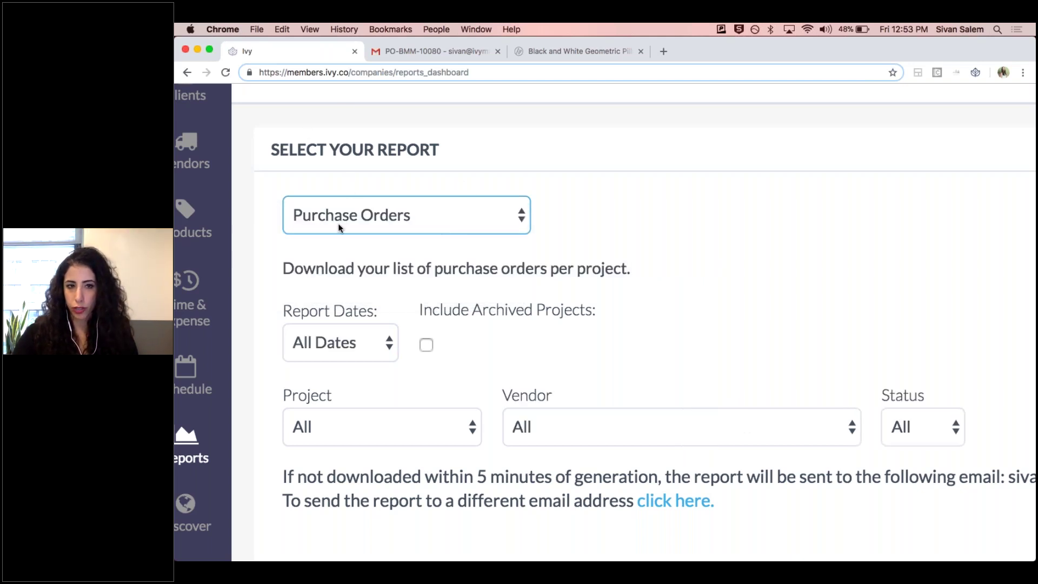
- Set the purchase order report's dates to a custom range from 12/01/2018 to 12/14/2018
left_click(336, 332)
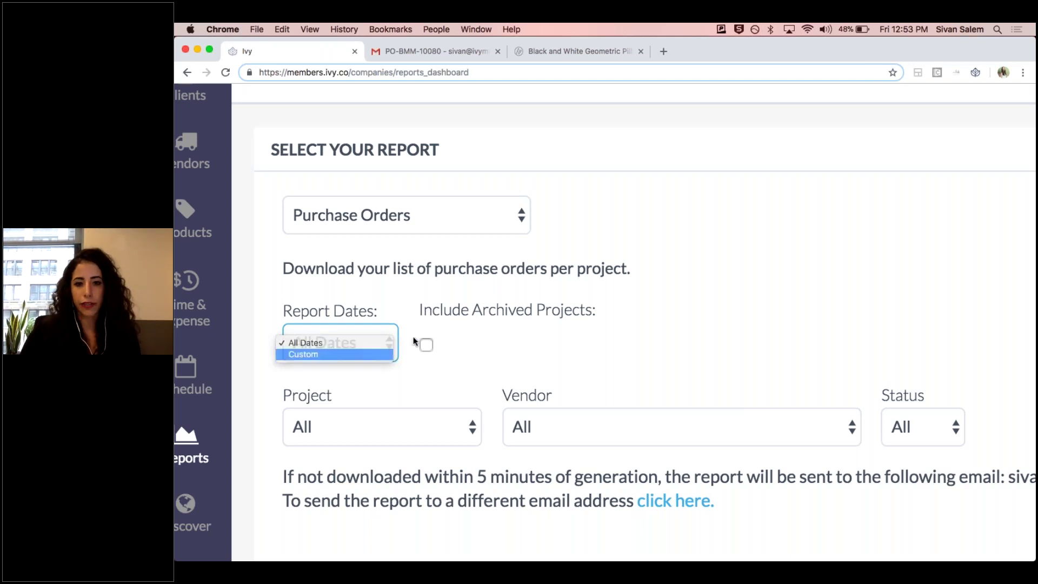
left_click(351, 355)
left_click(656, 341)
left_click(832, 458)
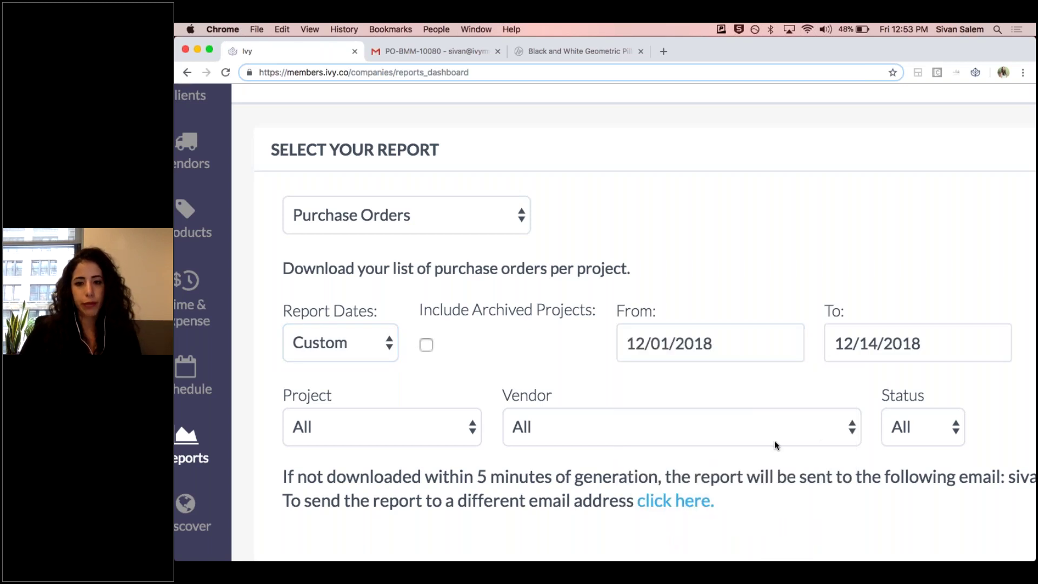
- Examine the project, vendor and status filter options of the Purchase Orders report, keeping each filter at All
scroll(818, 254, "down", 4)
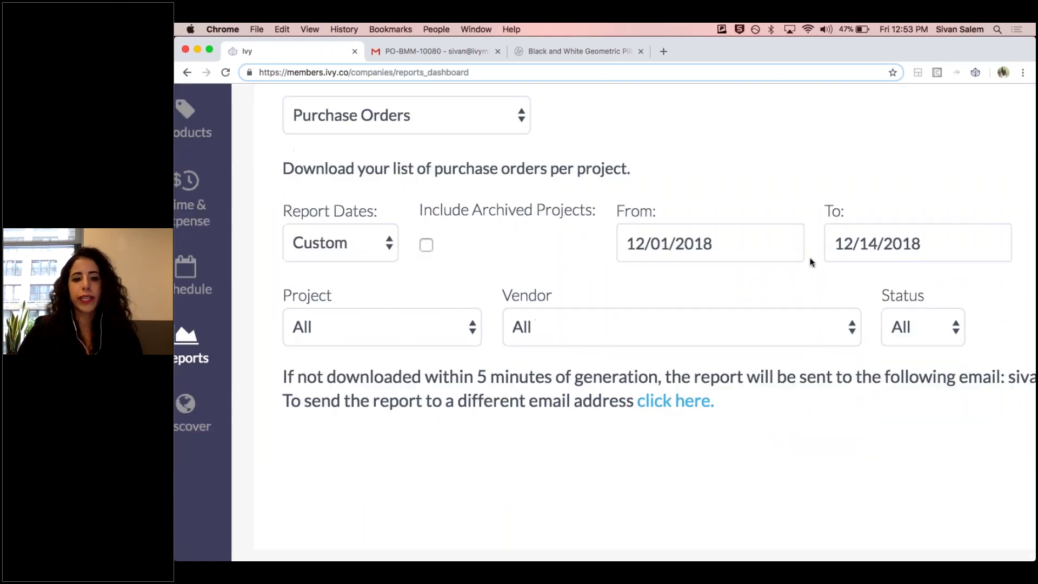
scroll(809, 262, "right", 3)
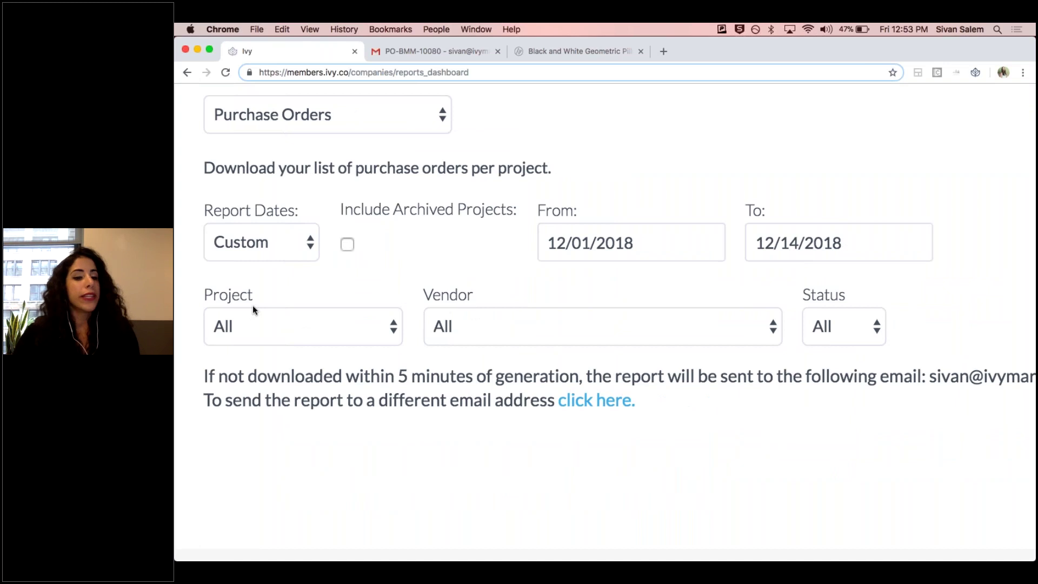
scroll(274, 328, "right", 2)
scroll(277, 319, "down", 3)
left_click(287, 322)
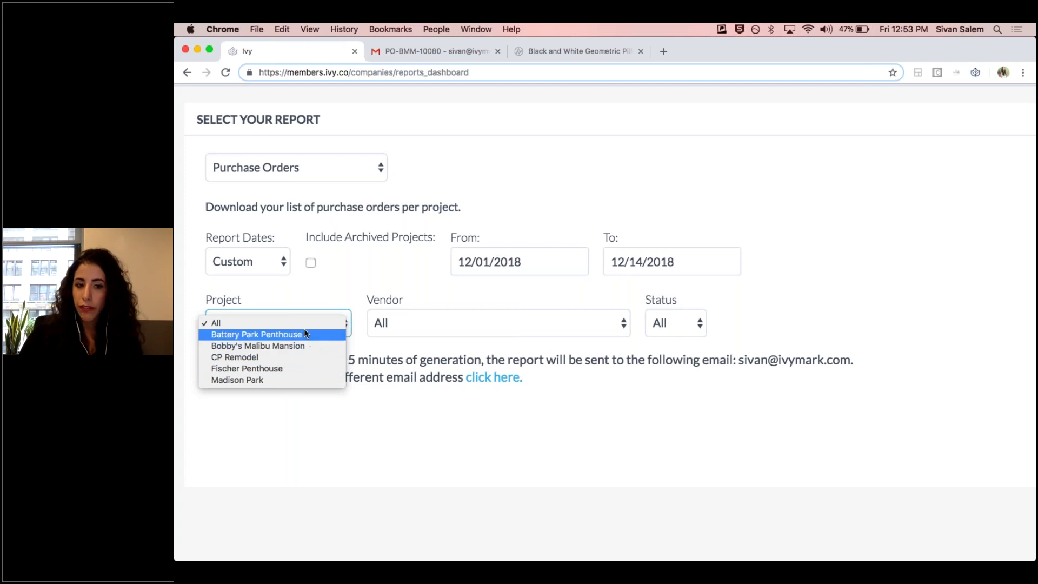
left_click(436, 325)
left_click(436, 324)
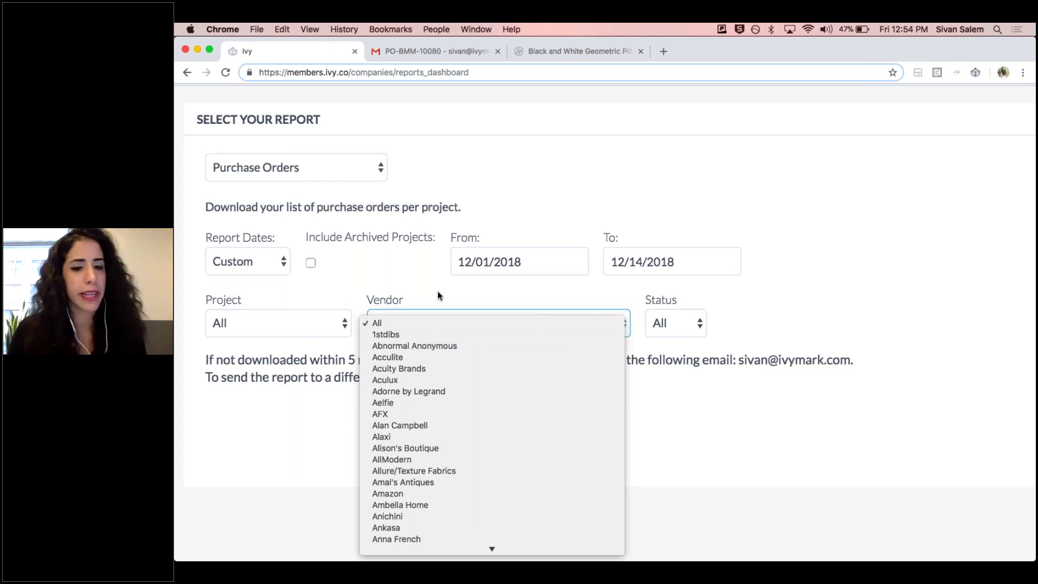
left_click(419, 298)
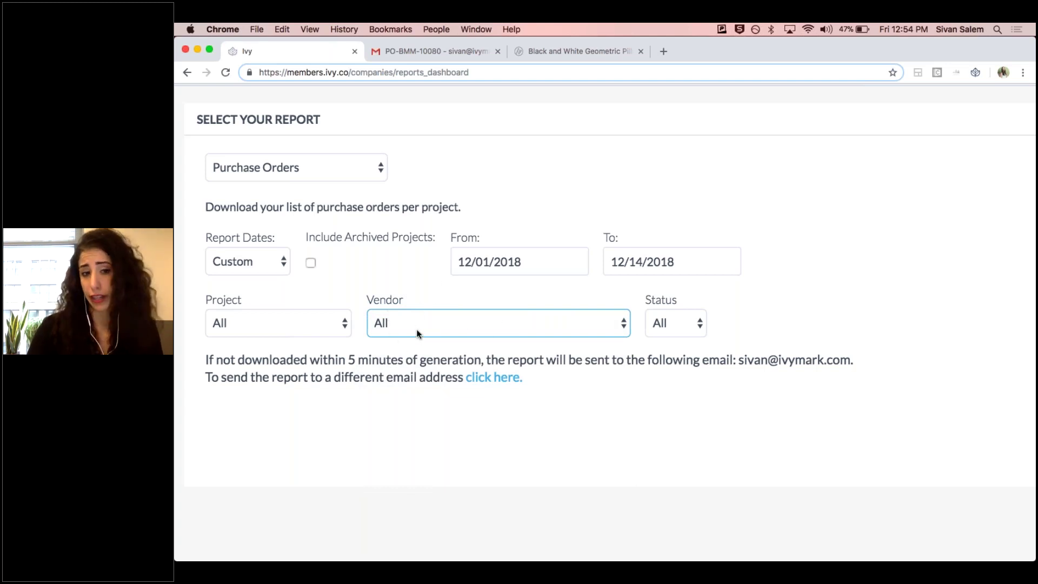
left_click(667, 322)
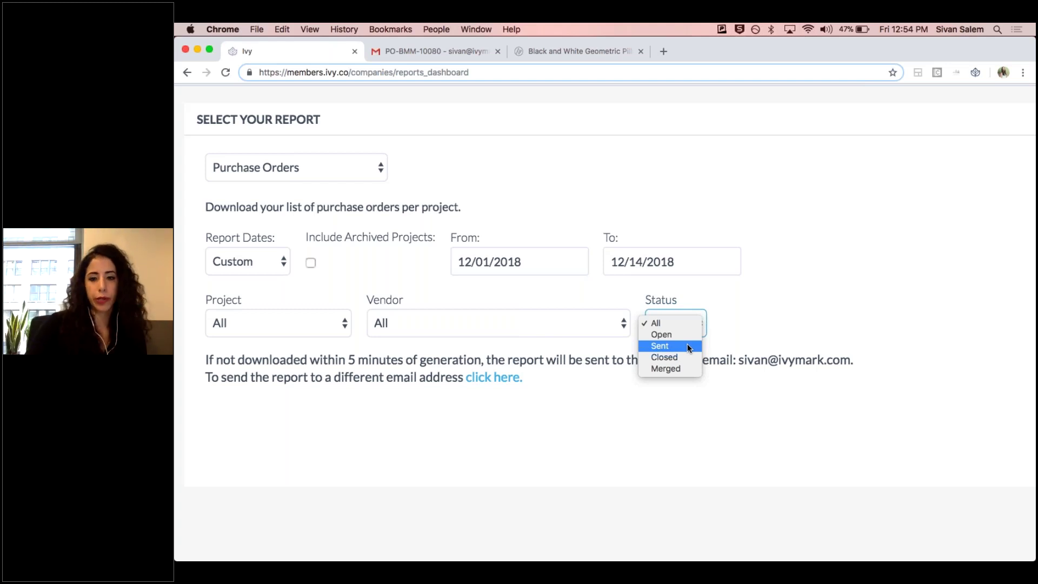
left_click(459, 294)
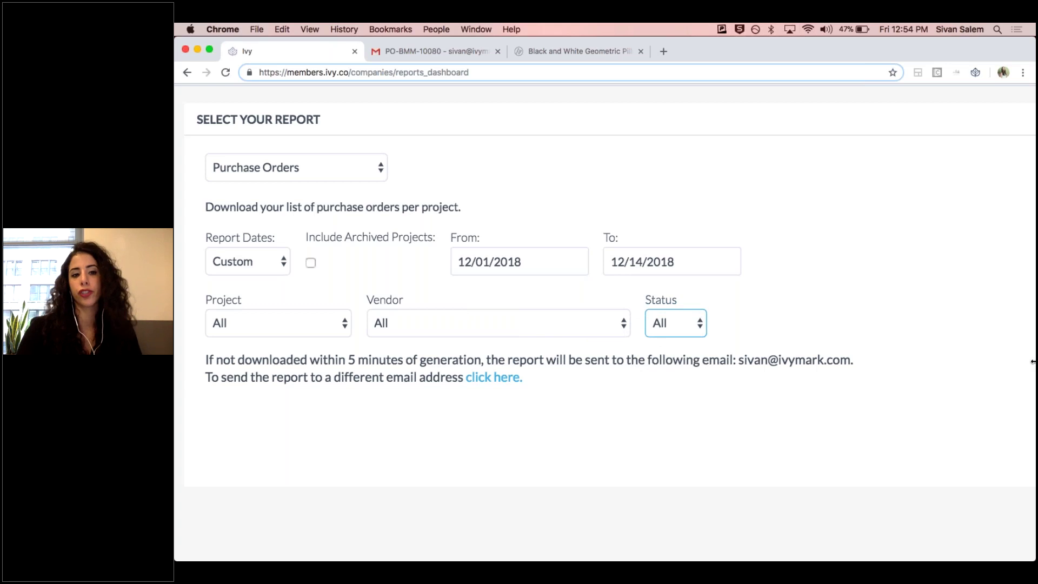
- Generate the Purchase Orders report with the chosen date range and filters
scroll(1015, 360, "up", 1)
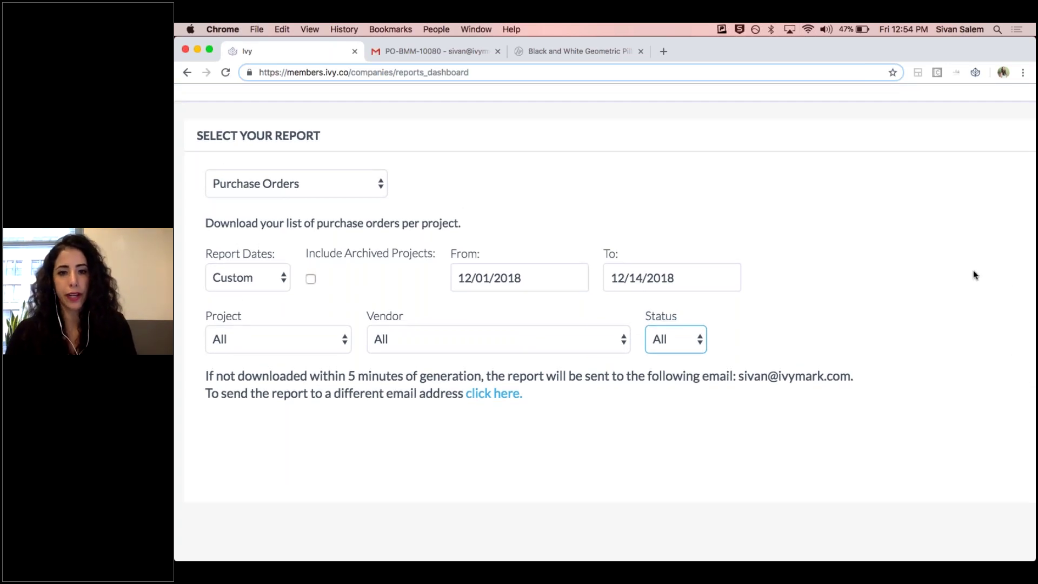
scroll(1013, 276, "right", 1)
scroll(1005, 259, "down", 3)
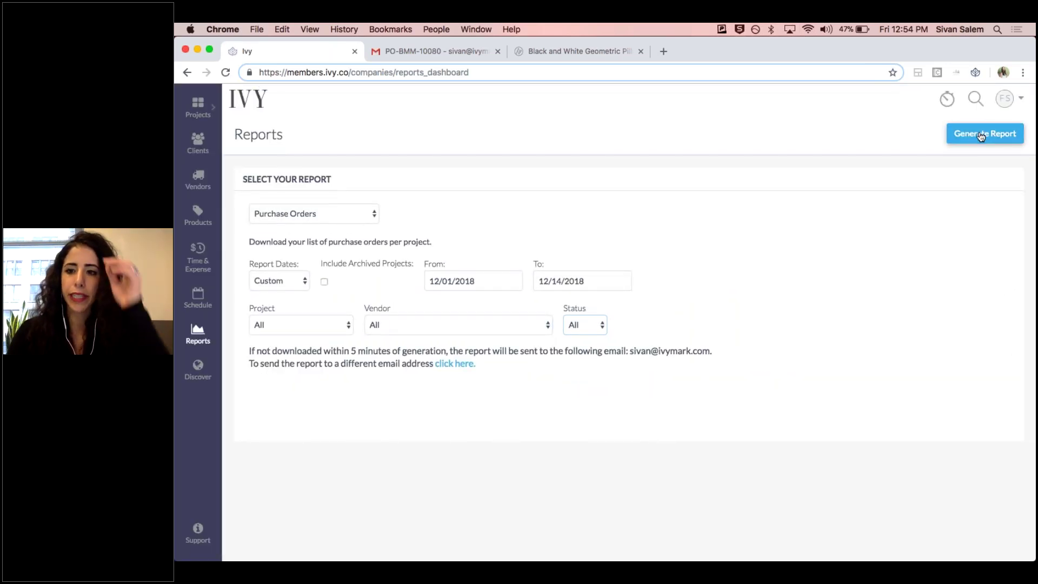
left_click(982, 134)
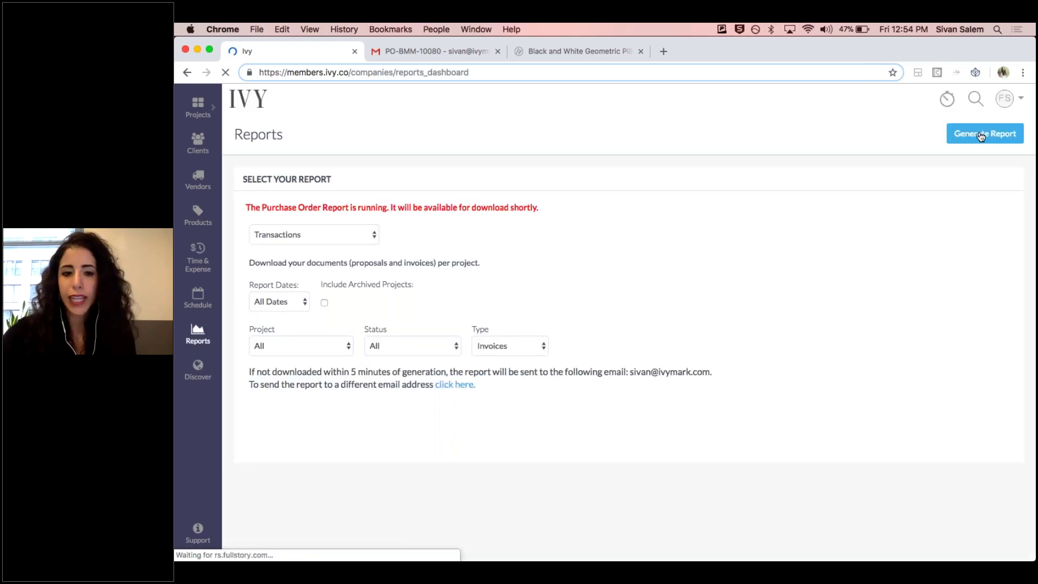
- Download the generated Purchase Order Report and open the spreadsheet in Excel
scroll(703, 357, "down", 3)
left_click(768, 454)
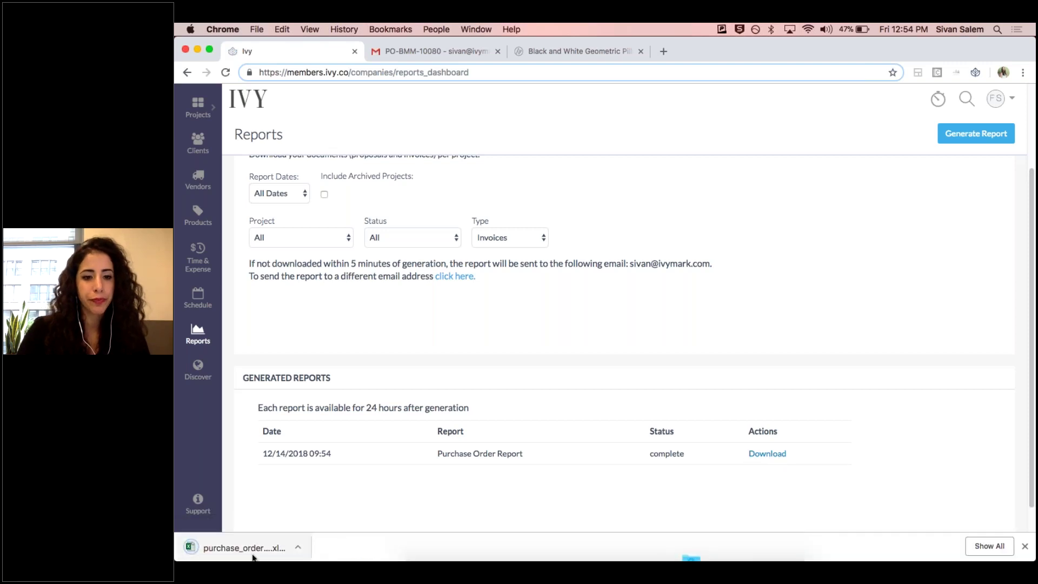
left_click(253, 548)
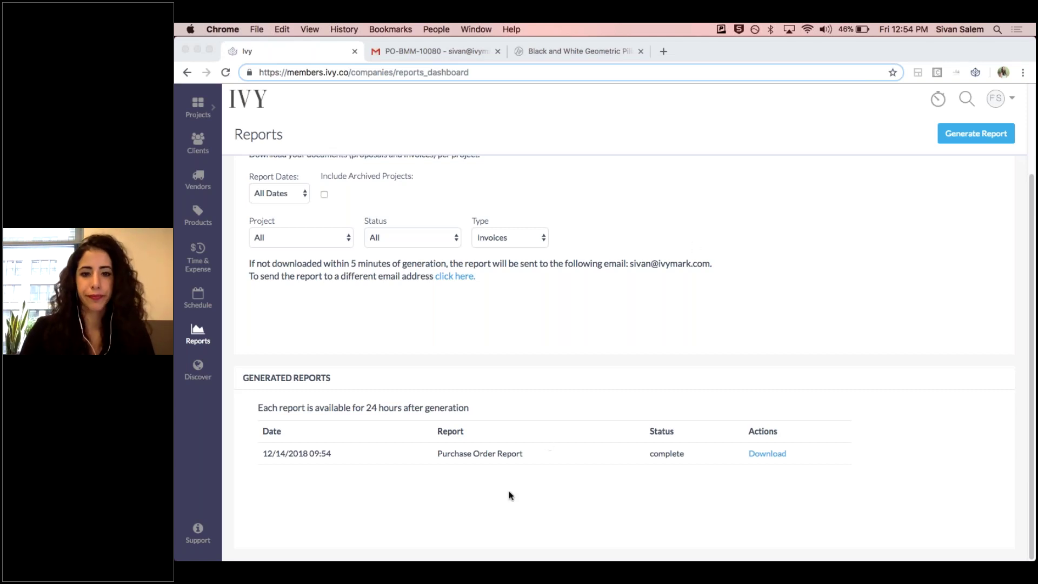
left_click(979, 352)
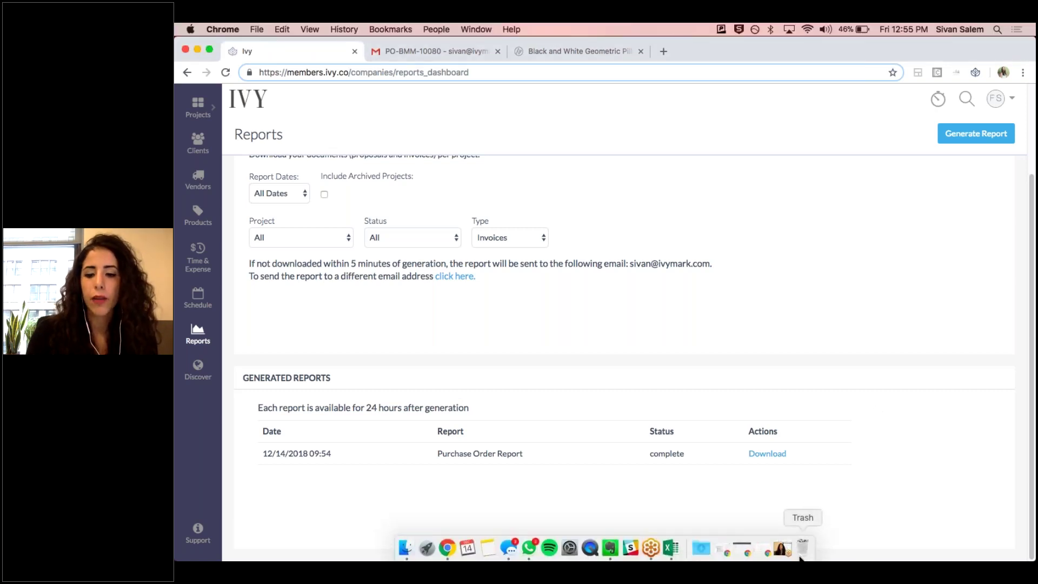
left_click(671, 548)
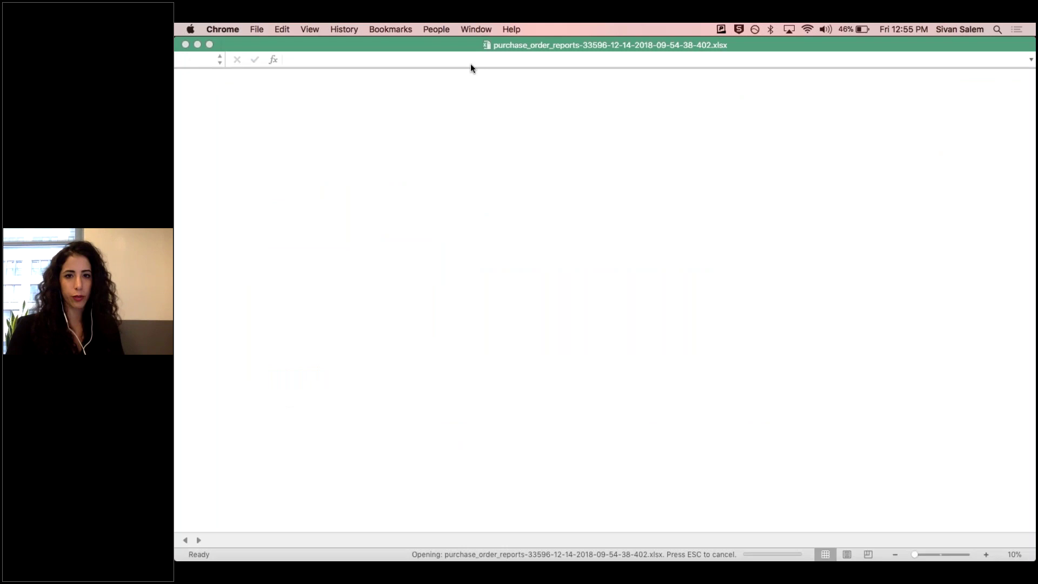
- Enlarge the Purchase Order Report sheet and read its heading, date range, projects, codes and creation dates
left_click(265, 209)
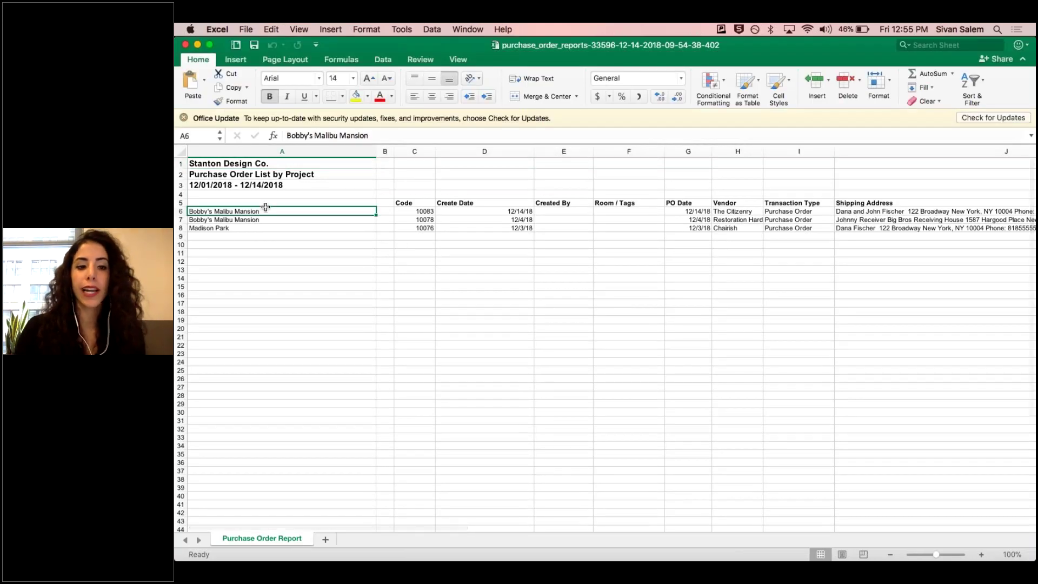
scroll(266, 207, "up", 5)
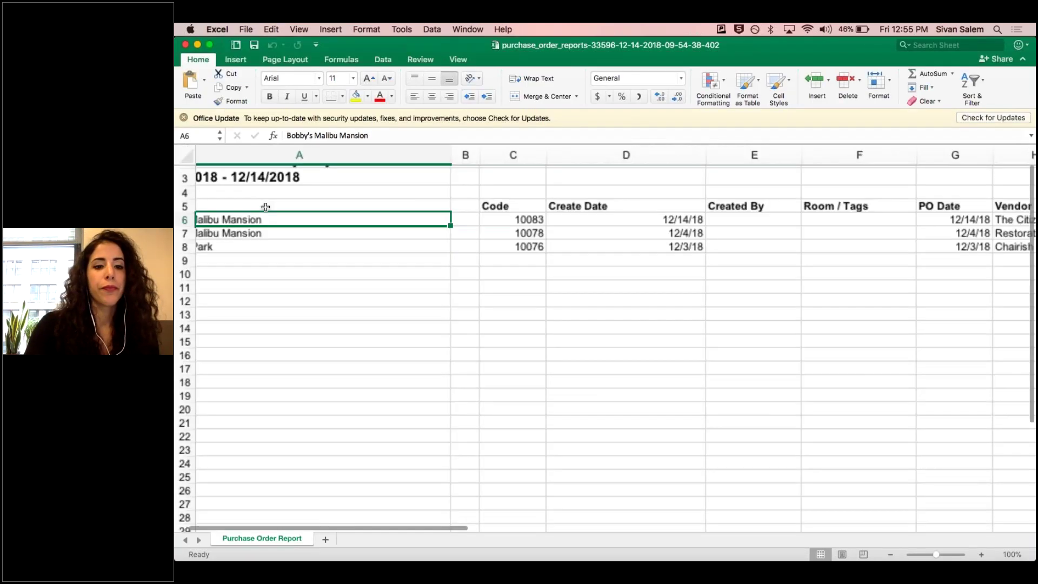
left_click(215, 217)
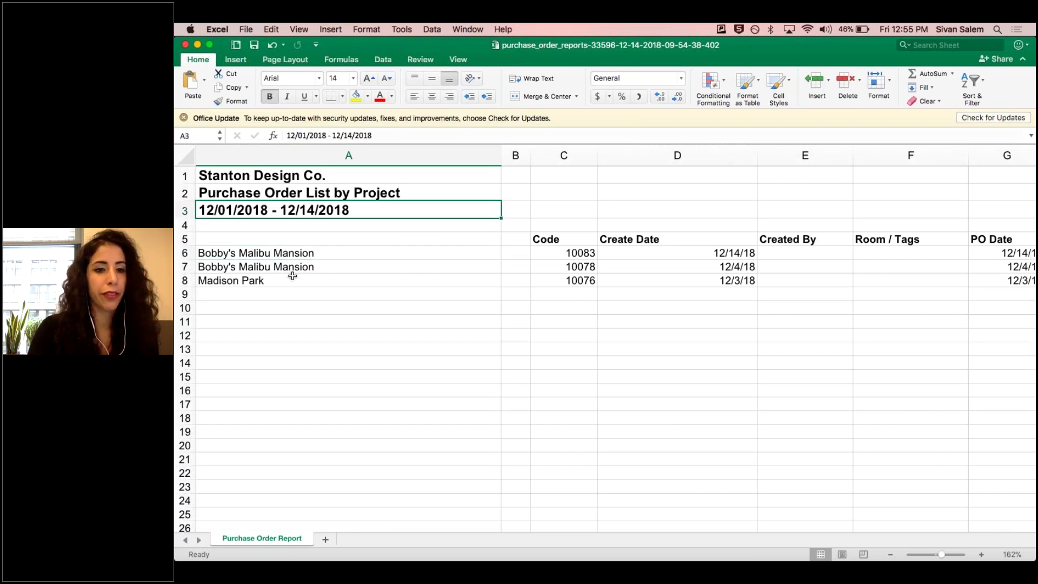
scroll(292, 277, "right", 3)
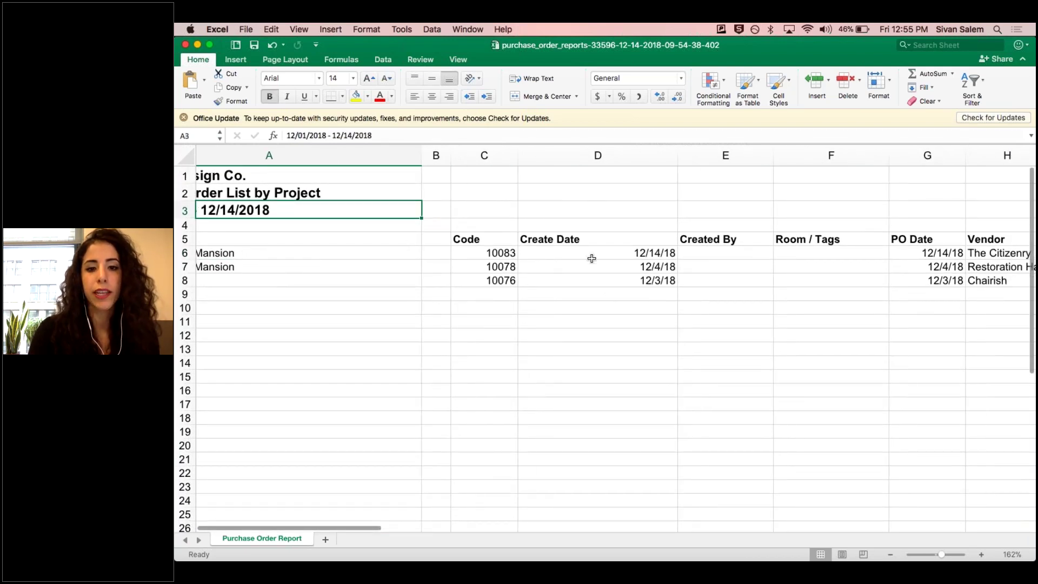
scroll(592, 258, "down", 3)
- Read the report's vendor, shipping, status, amount, paid and balance columns through the QuickBooks ID, and close the workbook
scroll(591, 258, "right", 3)
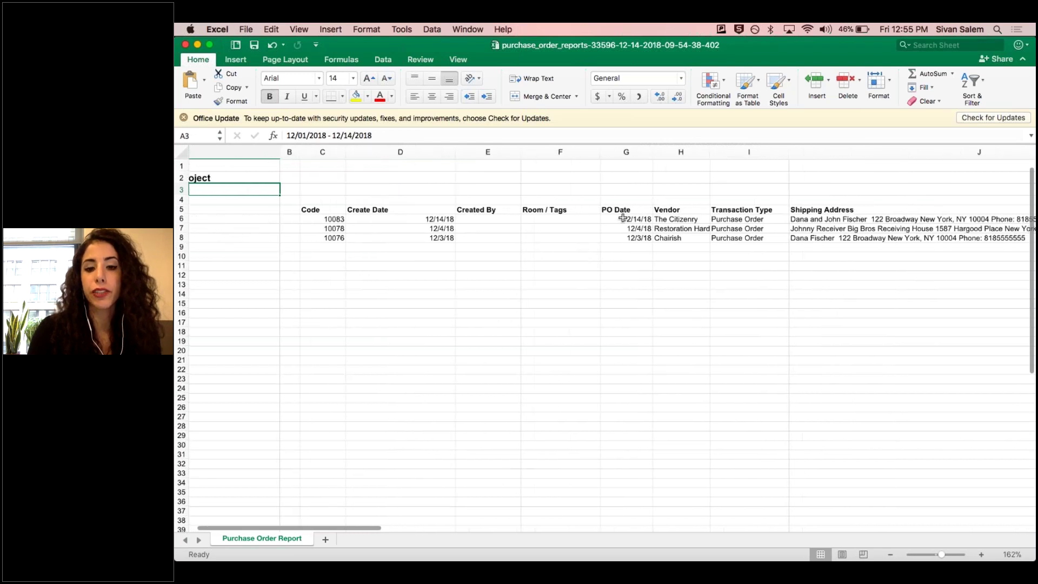
scroll(591, 258, "left", 4)
scroll(753, 230, "right", 6)
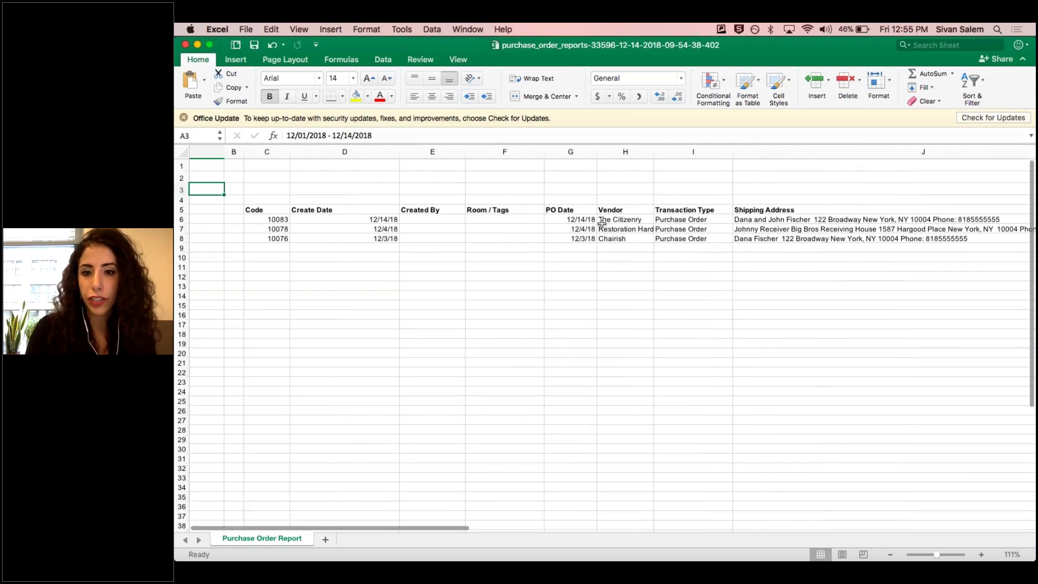
scroll(602, 222, "right", 12)
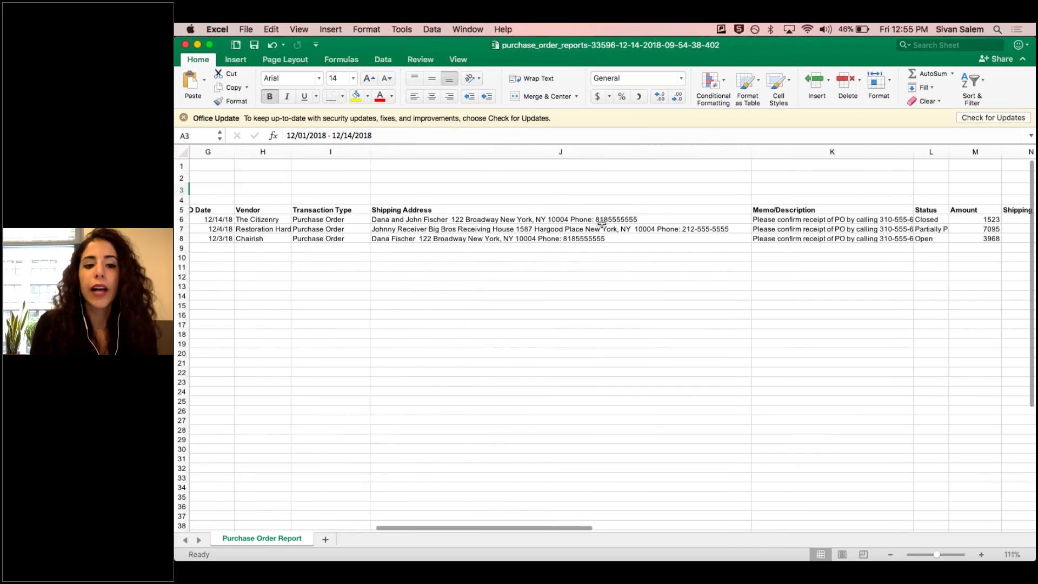
scroll(601, 222, "right", 8)
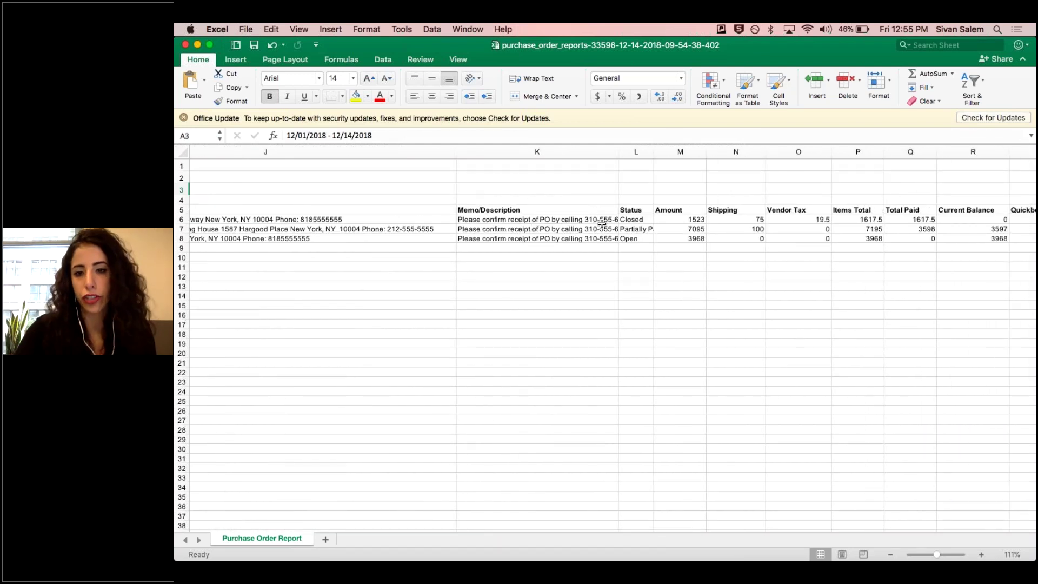
scroll(601, 222, "right", 6)
scroll(602, 224, "right", 3)
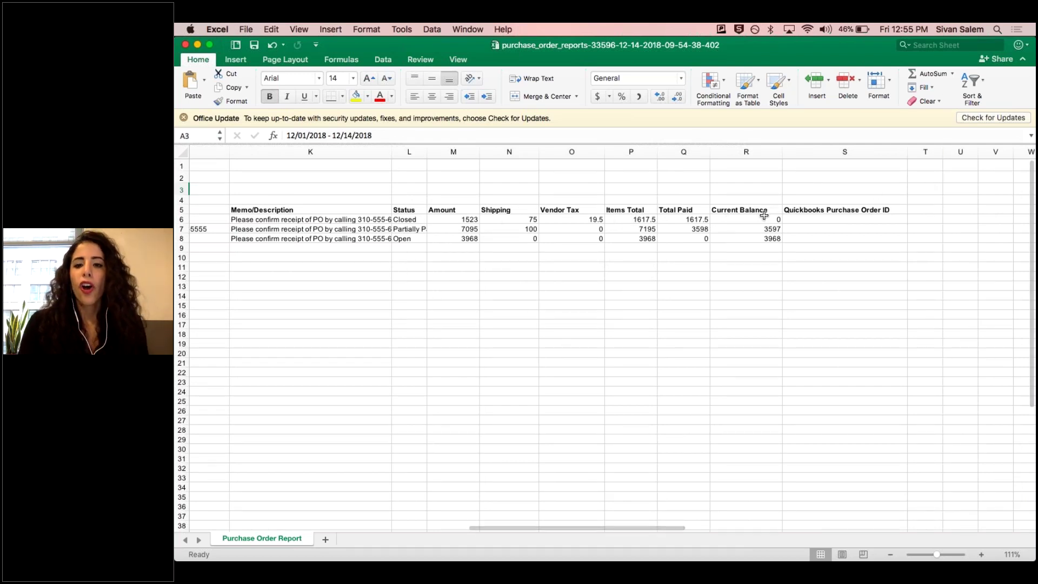
left_click(185, 44)
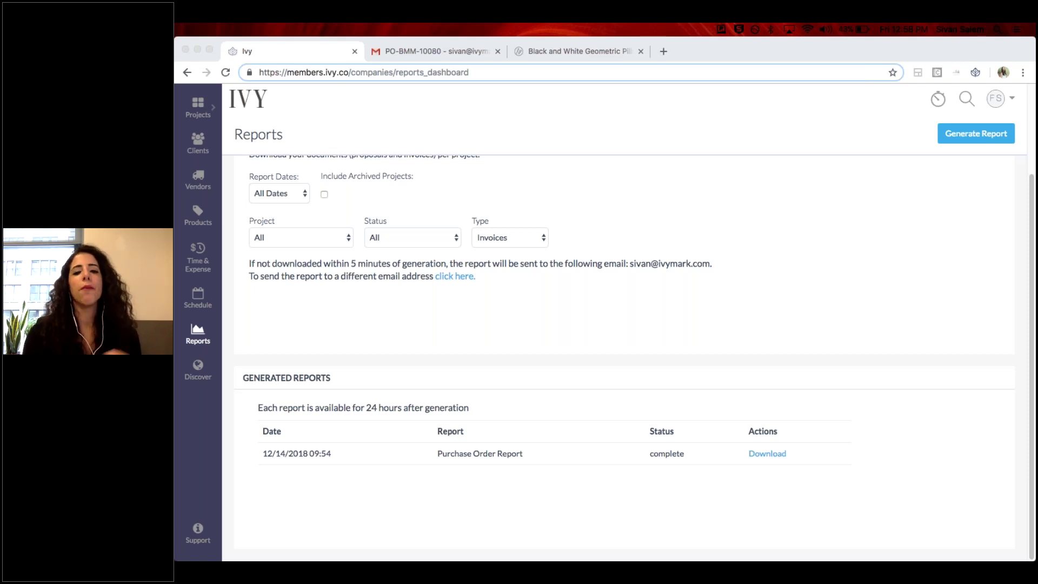
left_click(665, 51)
type("www.ivy.co/")
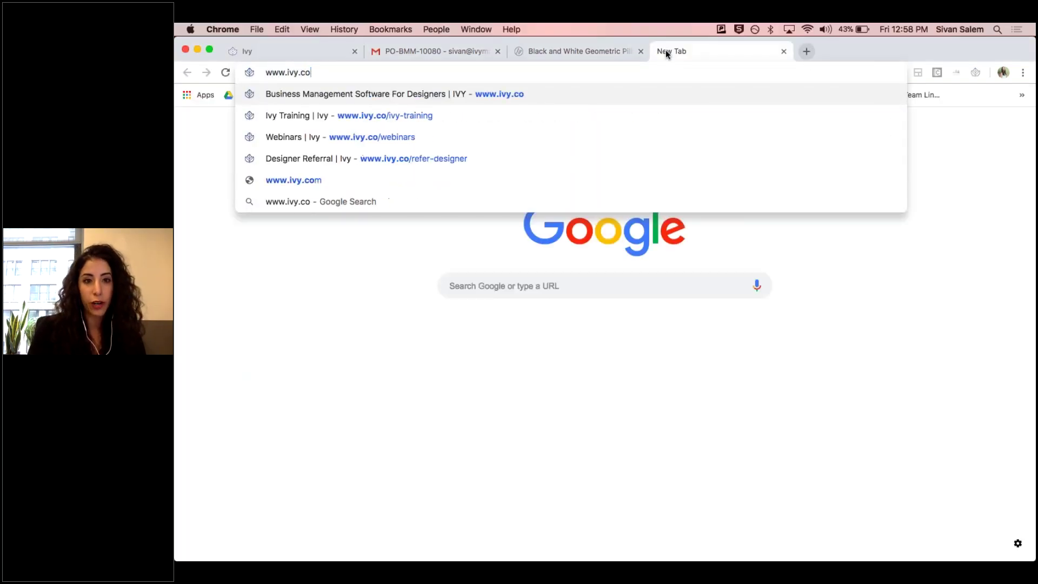
type("ivy-")
key("Return")
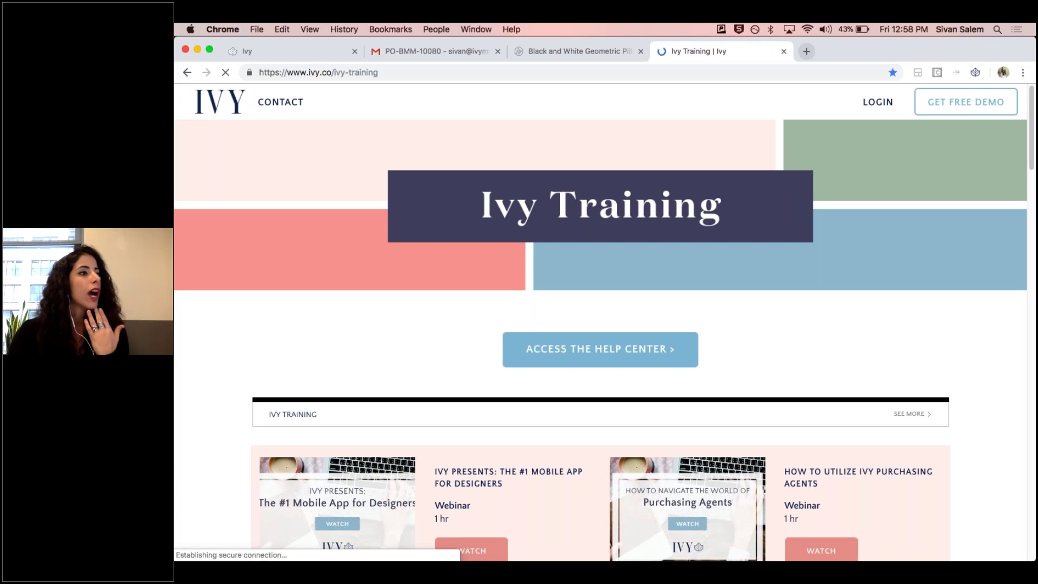
- Dismiss the newsletter sign-up pop-up, look through the training webinars and QuickBooks training, and return to the page's start
scroll(543, 200, "down", 5)
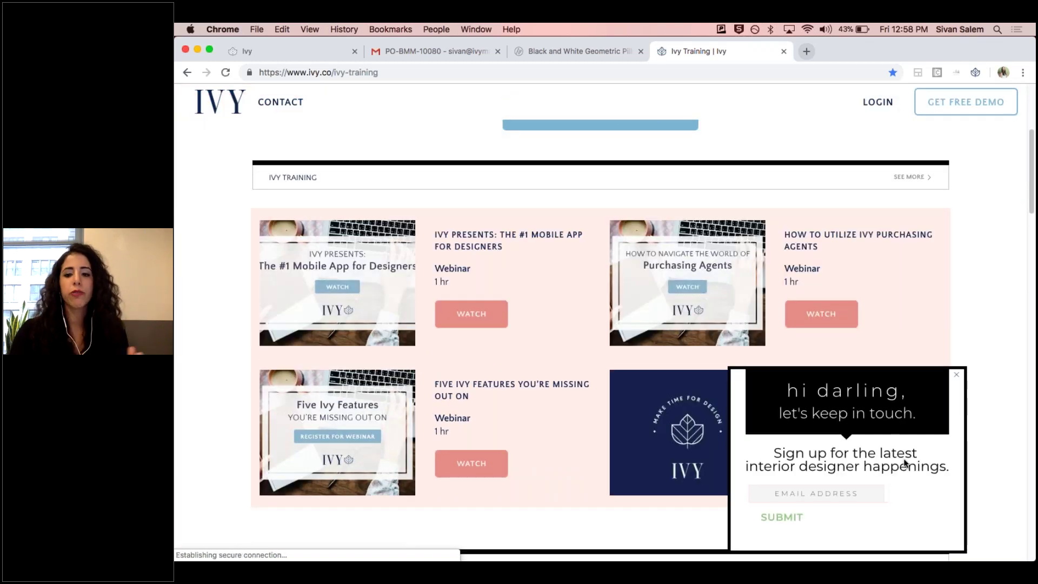
left_click(956, 374)
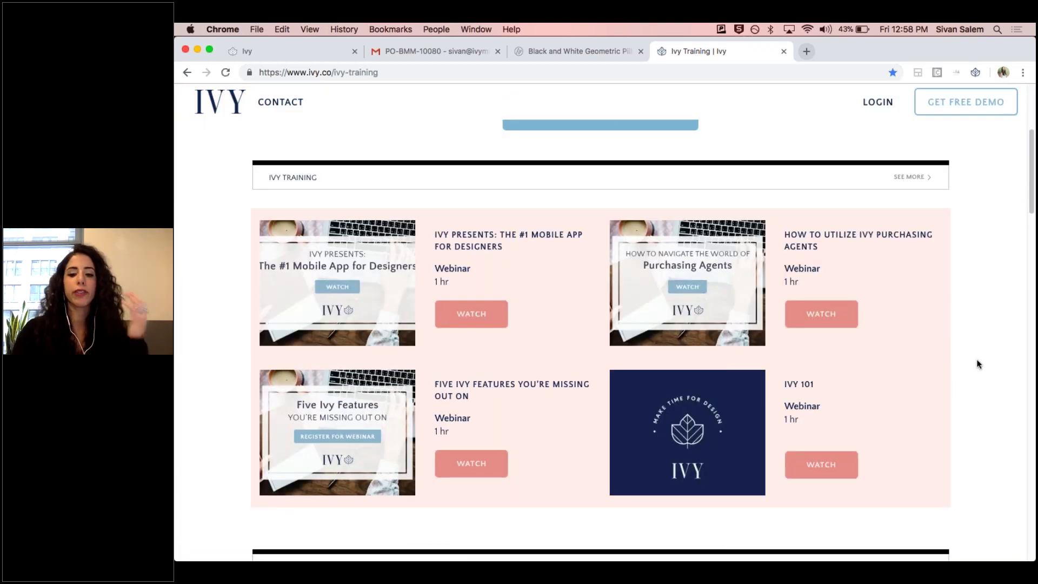
scroll(945, 382, "down", 1)
scroll(537, 373, "down", 10)
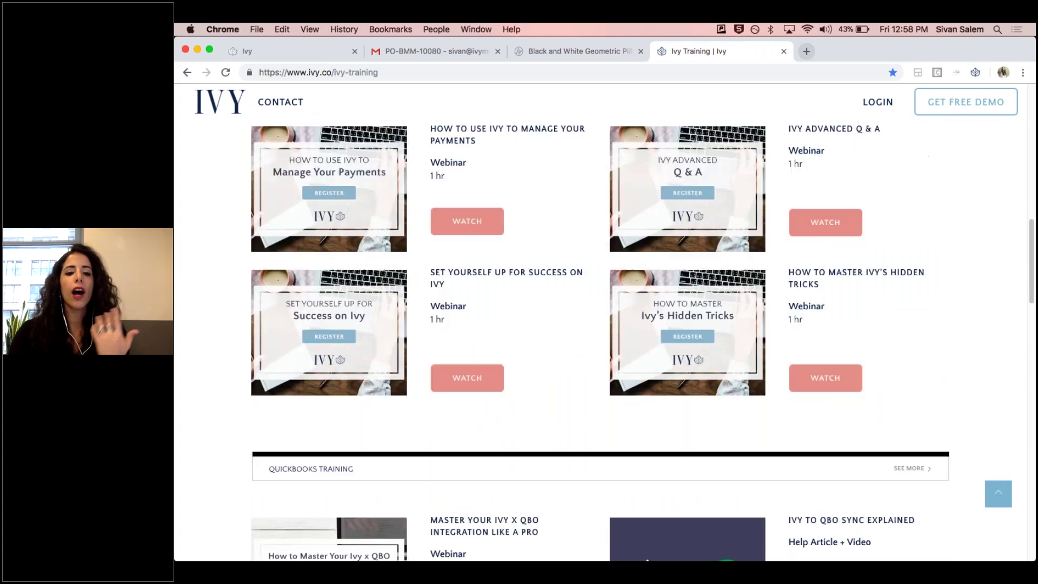
scroll(536, 374, "up", 3)
scroll(536, 375, "up", 15)
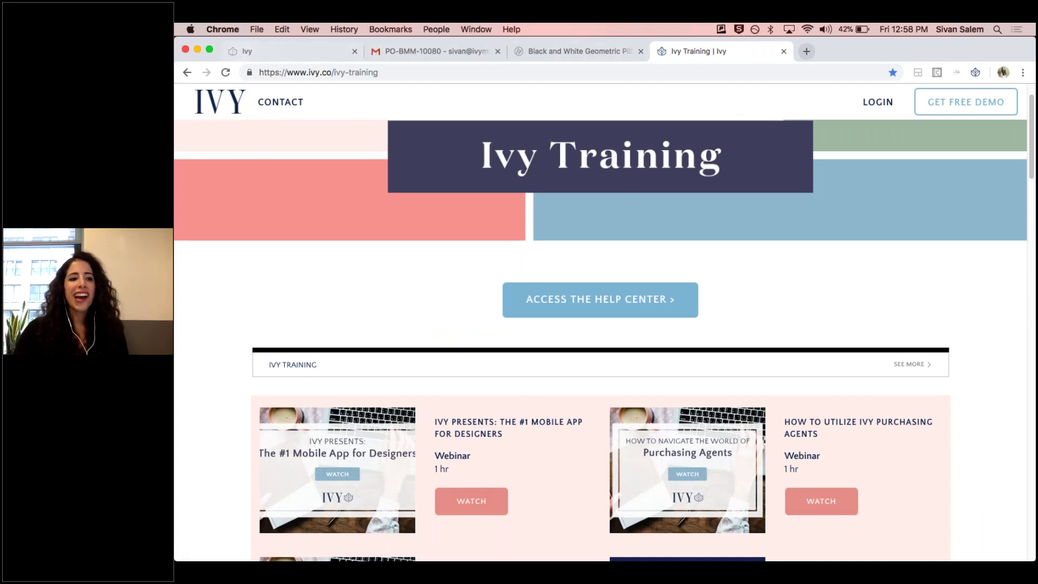
left_click(175, 59)
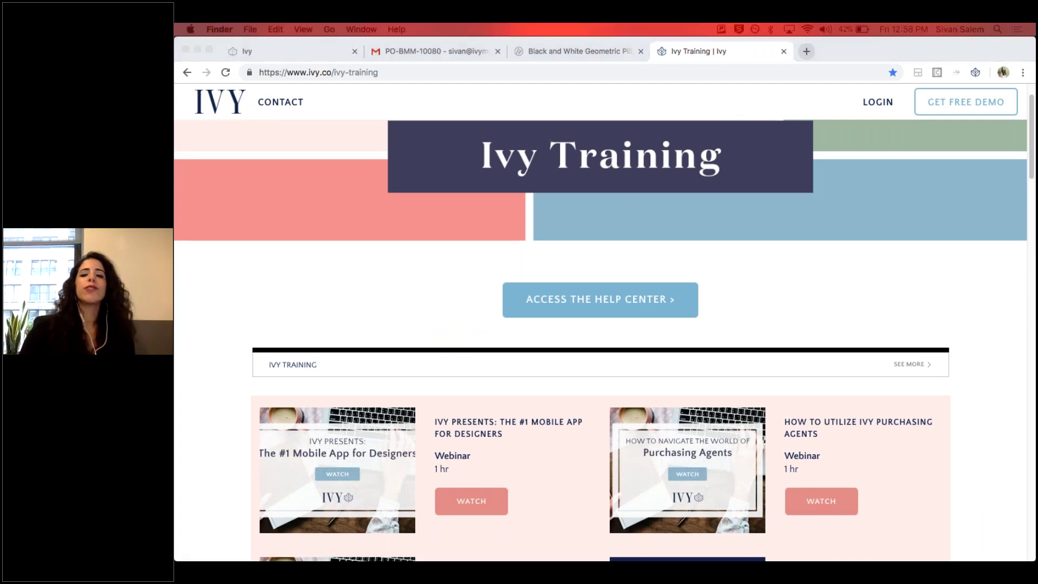
left_click(684, 56)
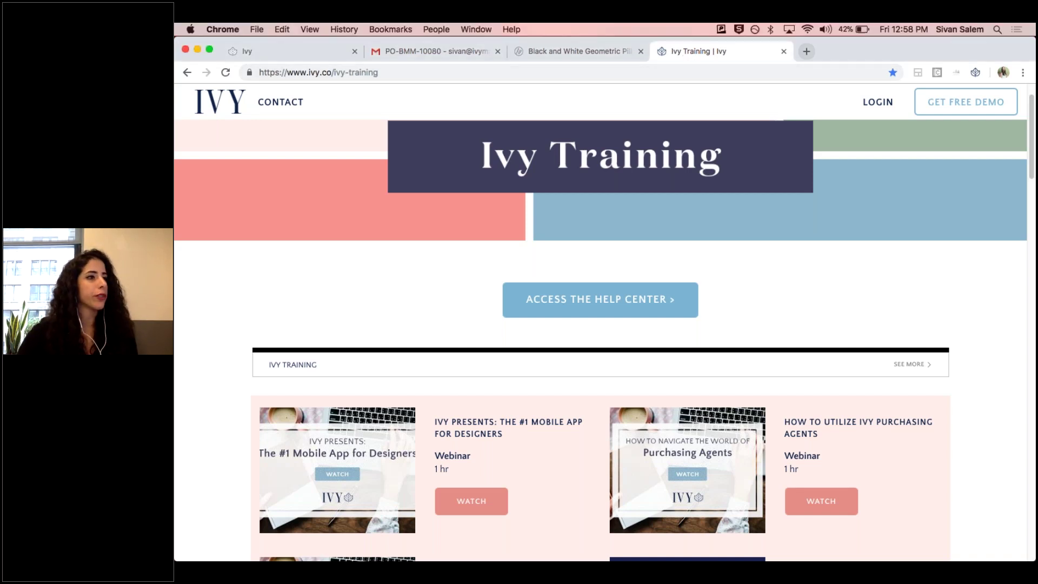